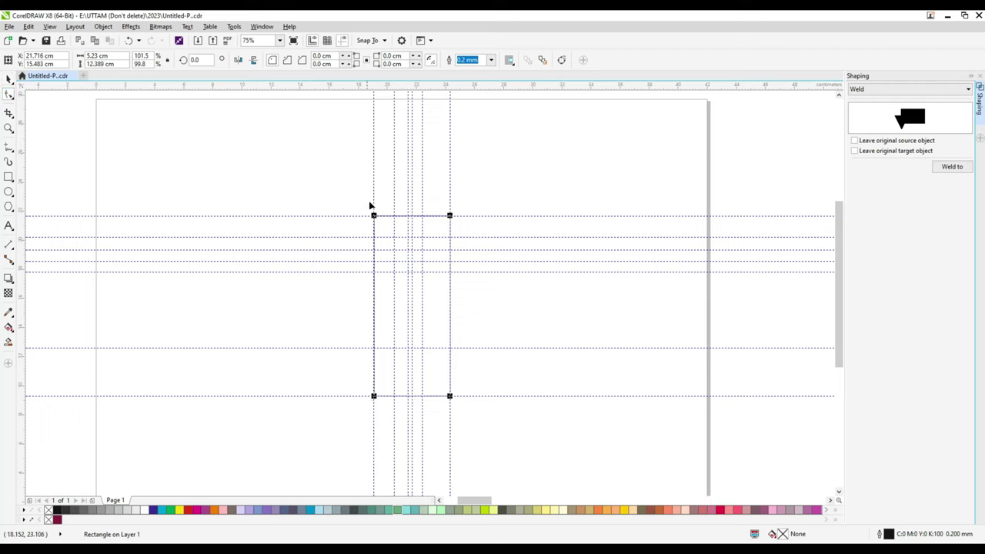
Convert the tall rectangle to curves and add a node at the middle of its top and bottom edges.
right_click(454, 400)
key(Escape)
right_click(450, 399)
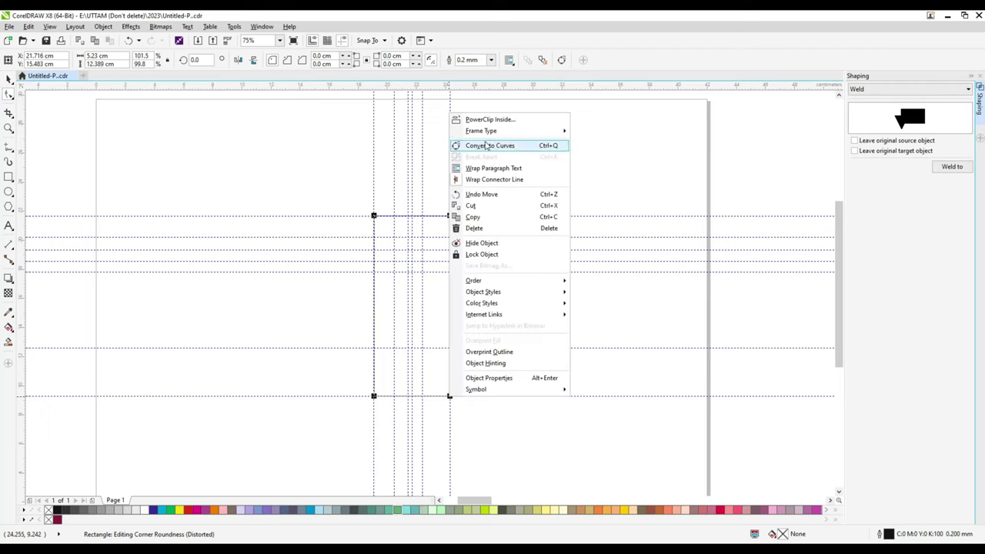
click(492, 146)
scroll(430, 215, up, 4)
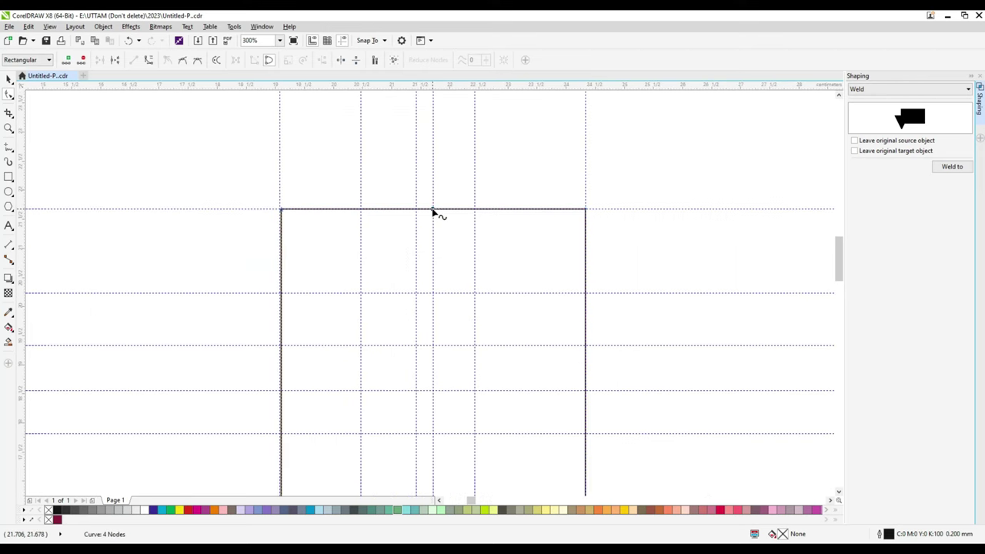
double_click(432, 210)
scroll(432, 209, down, 2)
scroll(426, 388, up, 2)
double_click(405, 356)
scroll(416, 369, down, 4)
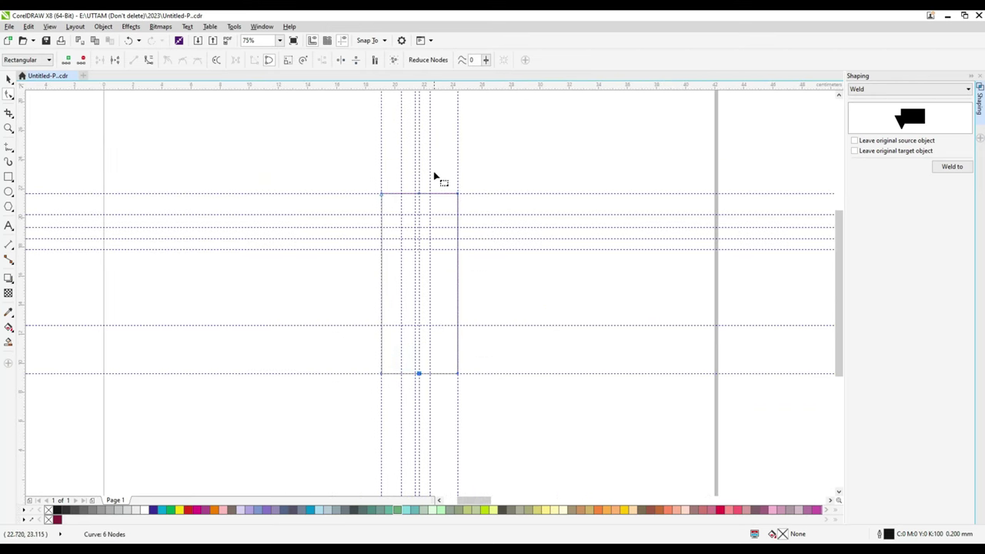
Pull the top middle node down into a V notch and remove the bottom corner nodes so the shape tapers to a point.
scroll(419, 215, up, 4)
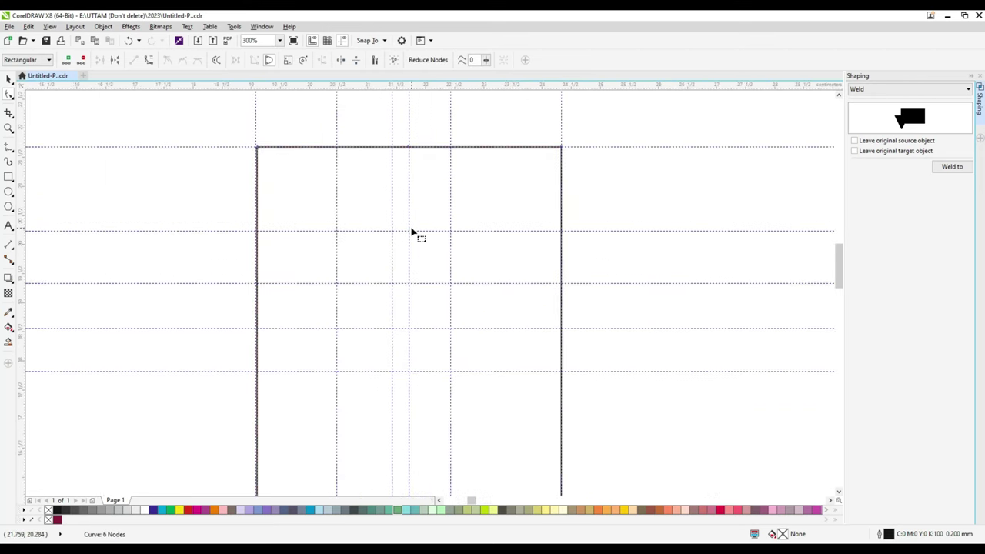
drag(409, 147, 408, 212)
scroll(408, 212, down, 4)
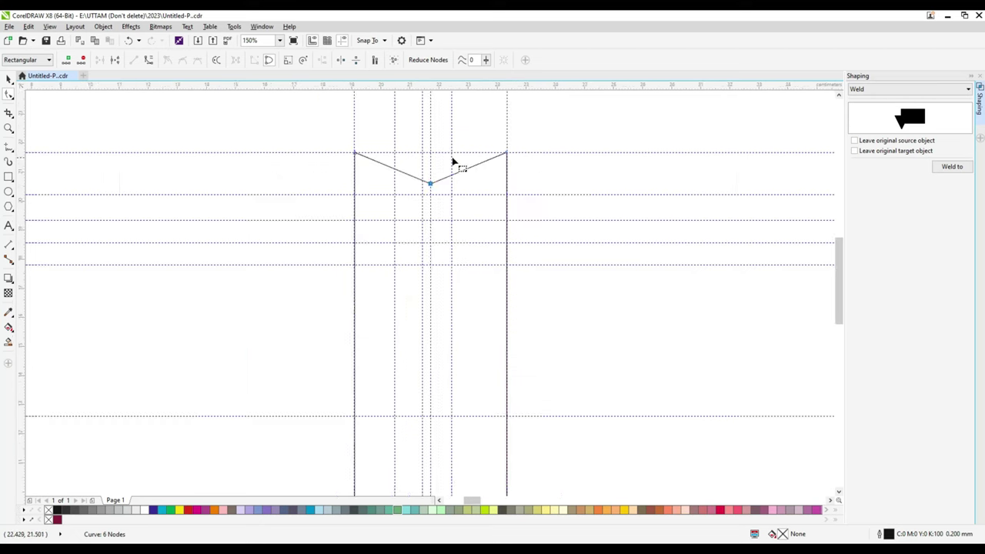
drag(473, 363, 436, 363)
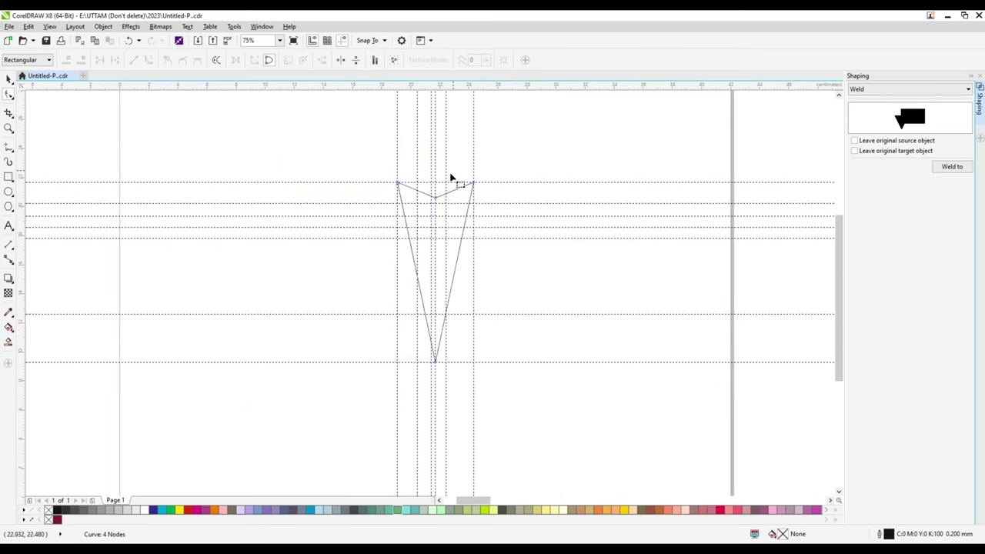
Raise the notch node slightly along the centre guideline to make the V notch shallower.
scroll(435, 201, up, 2)
scroll(455, 201, up, 4)
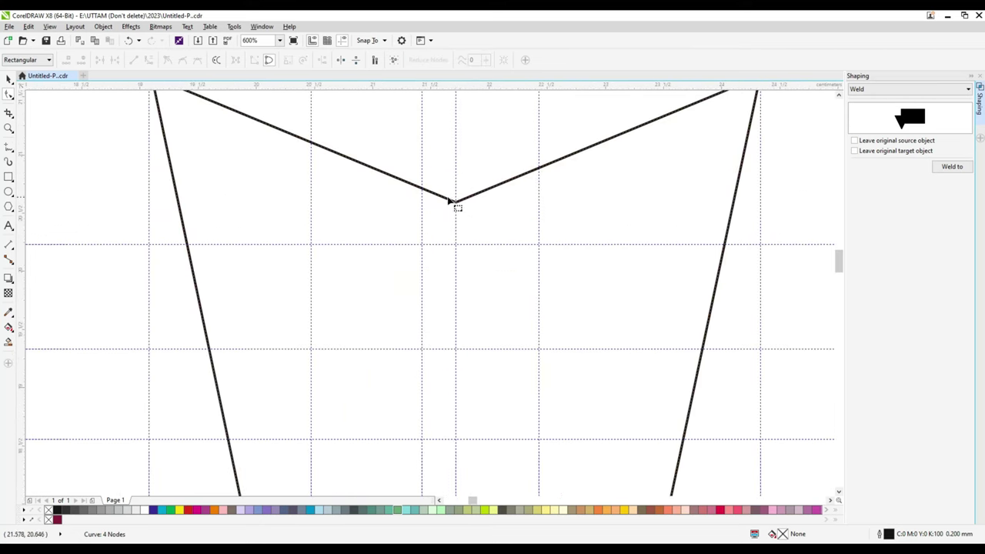
click(454, 197)
scroll(457, 188, up, 6)
scroll(451, 164, down, 6)
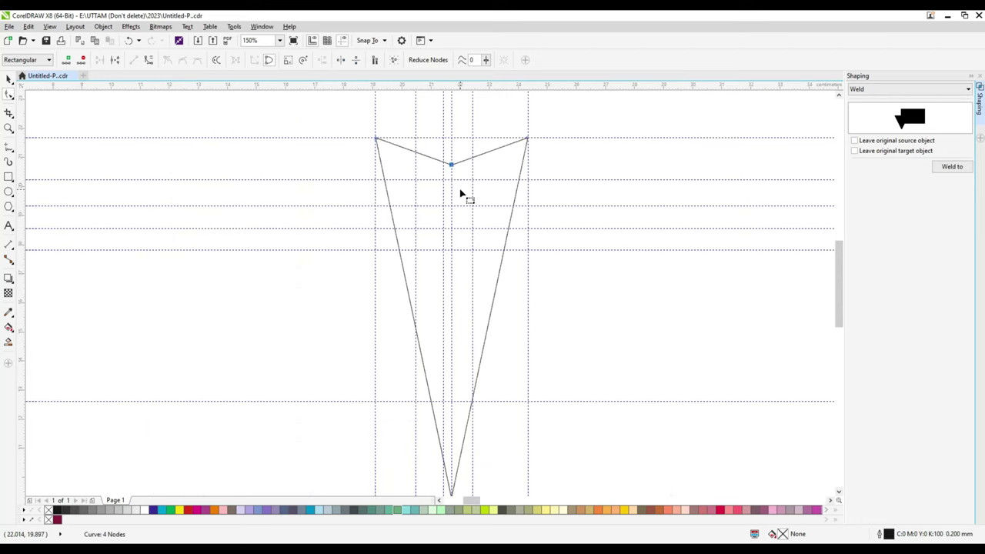
scroll(460, 233, up, 2)
Create a boundary copy of the pointed shape with the Boundary shaping operation, leaving the original object.
click(7, 81)
scroll(409, 208, down, 1)
click(908, 89)
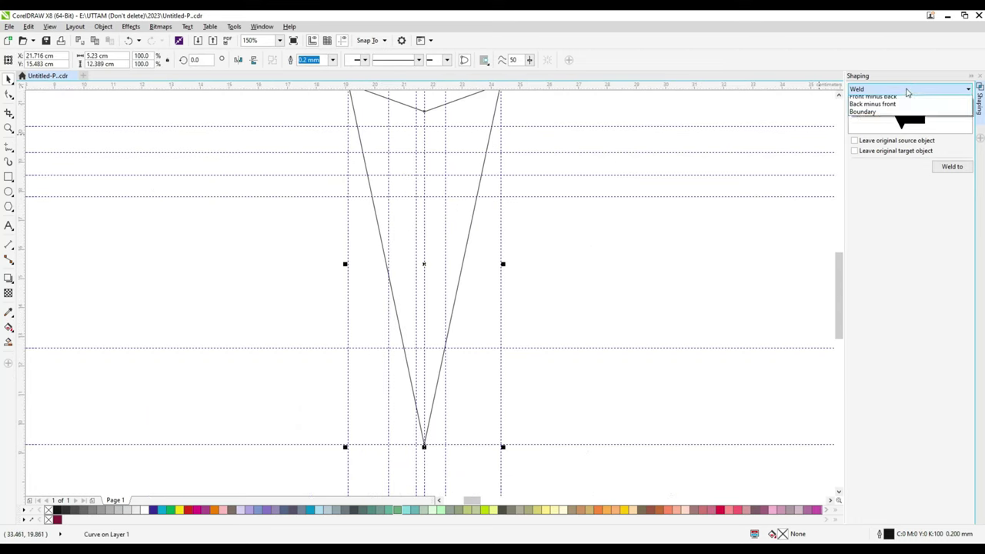
click(885, 146)
click(952, 166)
scroll(629, 243, down, 1)
scroll(566, 157, up, 1)
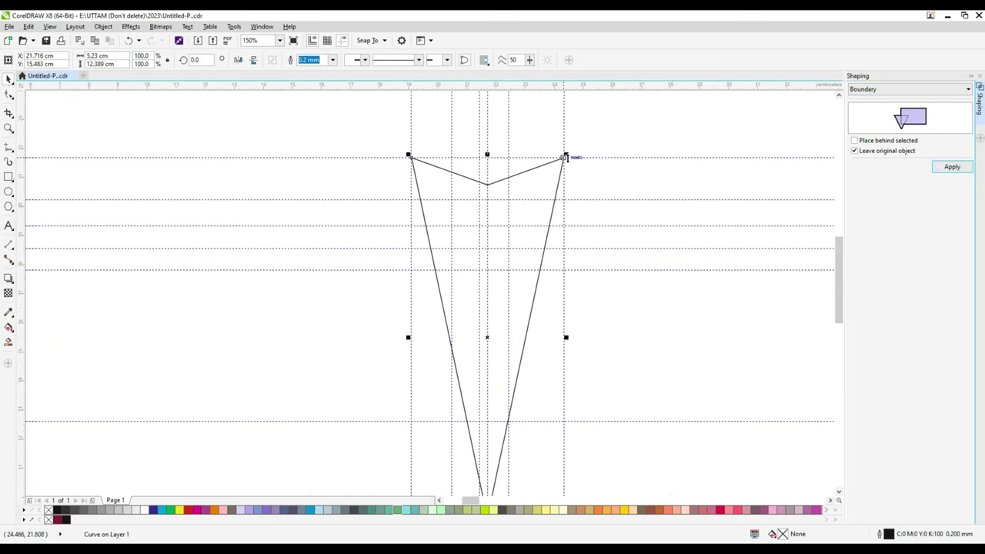
Resize the boundary copy inside the outer shape to about 3.91 cm wide and 7.81 cm high.
drag(566, 154, 564, 178)
drag(557, 339, 548, 340)
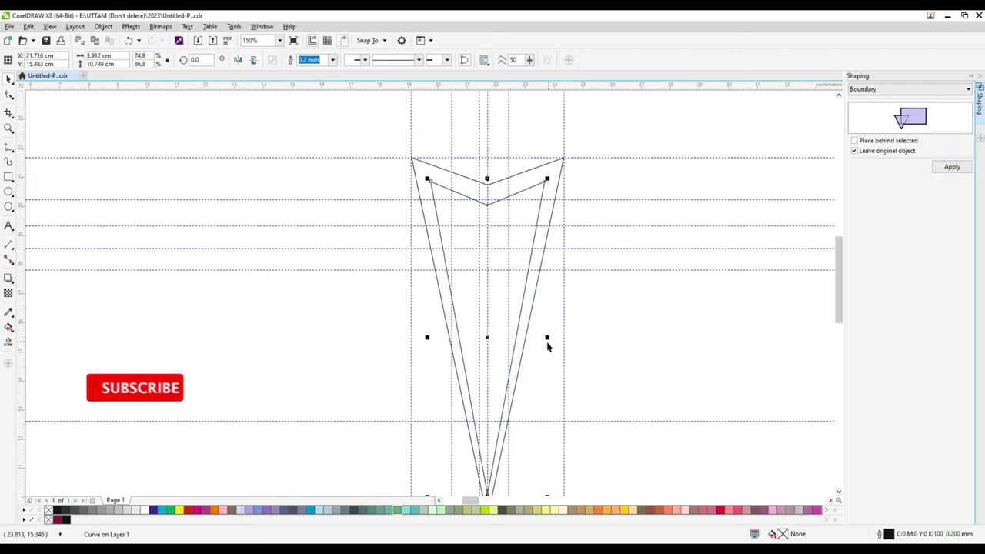
scroll(545, 351, down, 1)
scroll(527, 423, up, 2)
drag(485, 423, 486, 277)
scroll(495, 341, down, 2)
scroll(490, 215, up, 1)
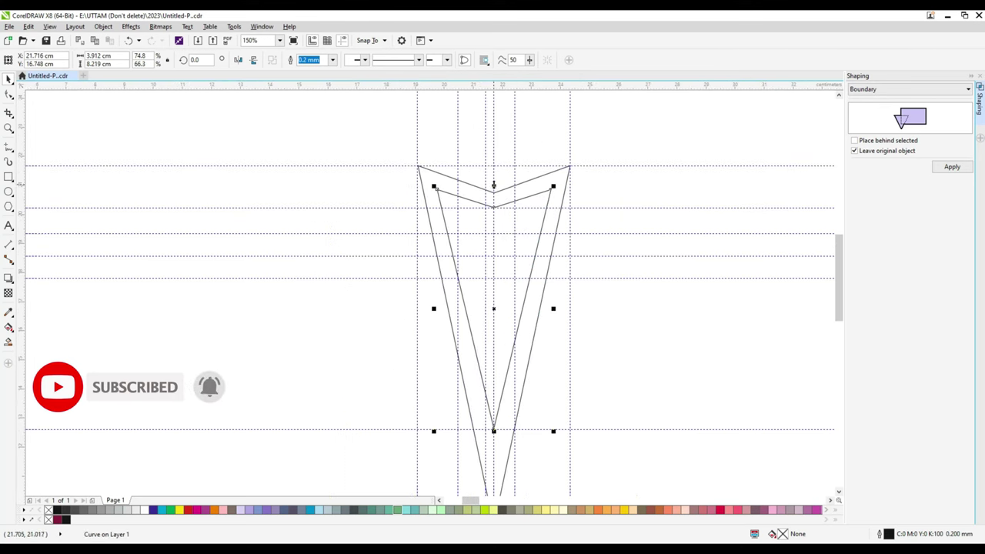
drag(493, 184, 493, 197)
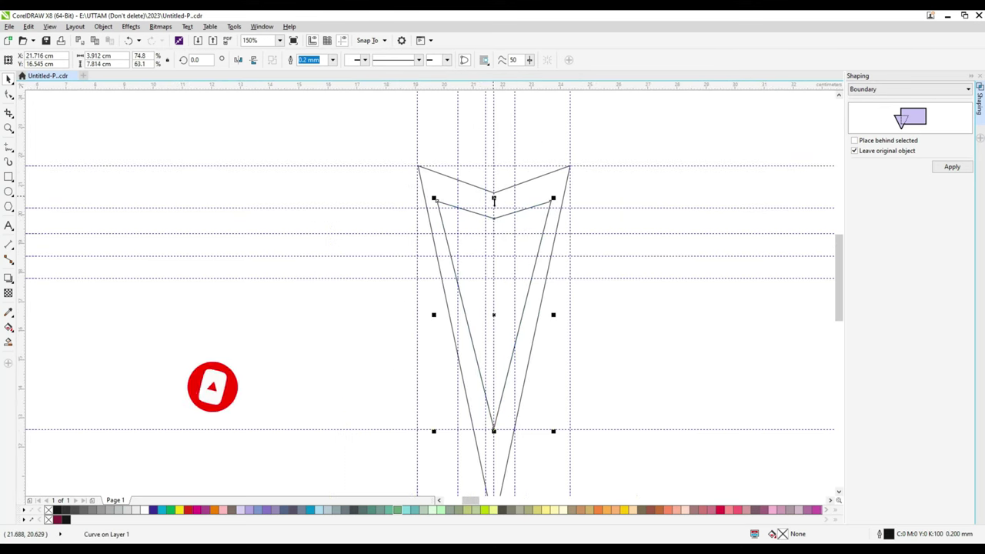
Move the inner shape's two upper corner nodes inward toward the centre guideline.
scroll(493, 204, up, 2)
scroll(490, 234, down, 1)
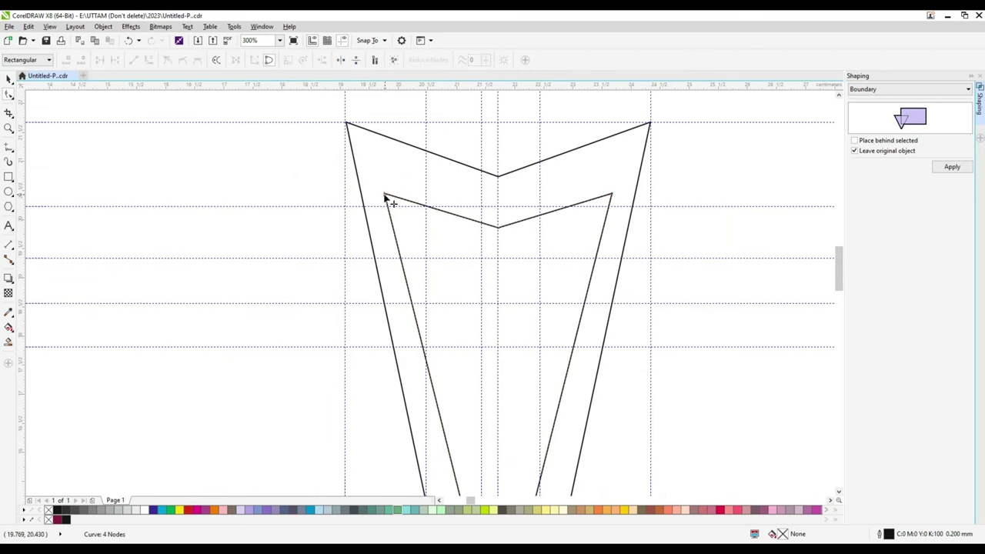
drag(385, 196, 400, 202)
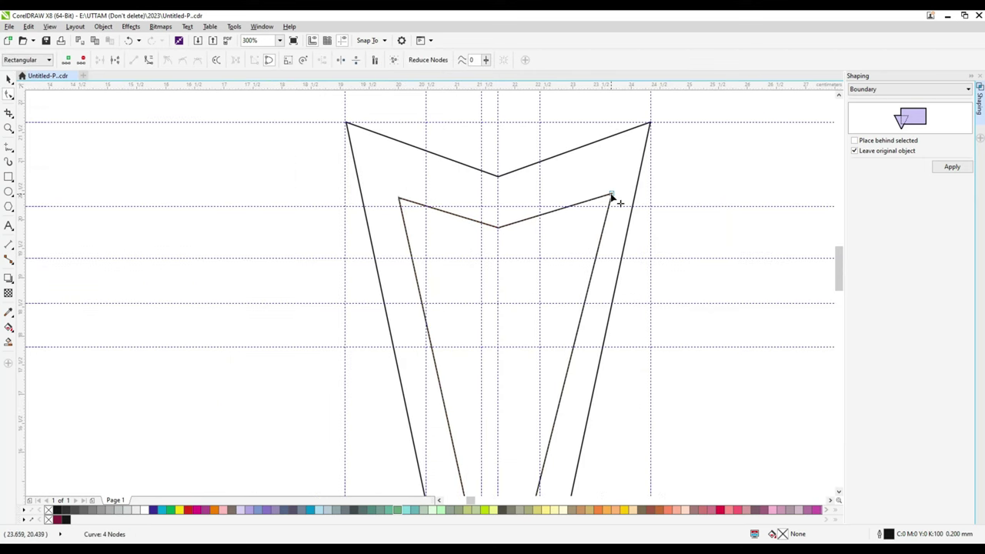
drag(611, 196, 588, 197)
Nudge the inner shape's upper left corner node further inward and level the upper right corner node with it.
scroll(578, 299, down, 2)
scroll(578, 299, up, 3)
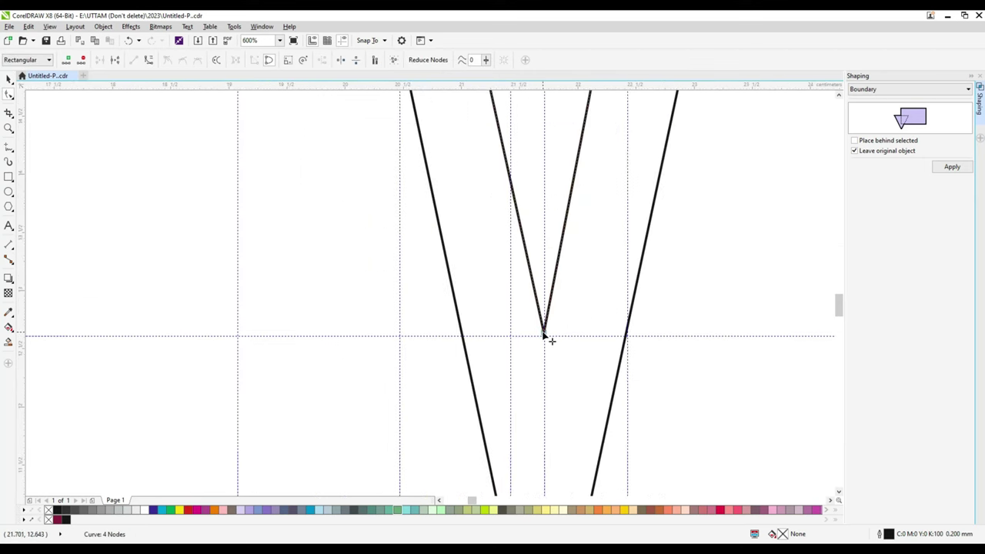
scroll(549, 338, up, 2)
scroll(550, 343, down, 5)
scroll(492, 123, up, 3)
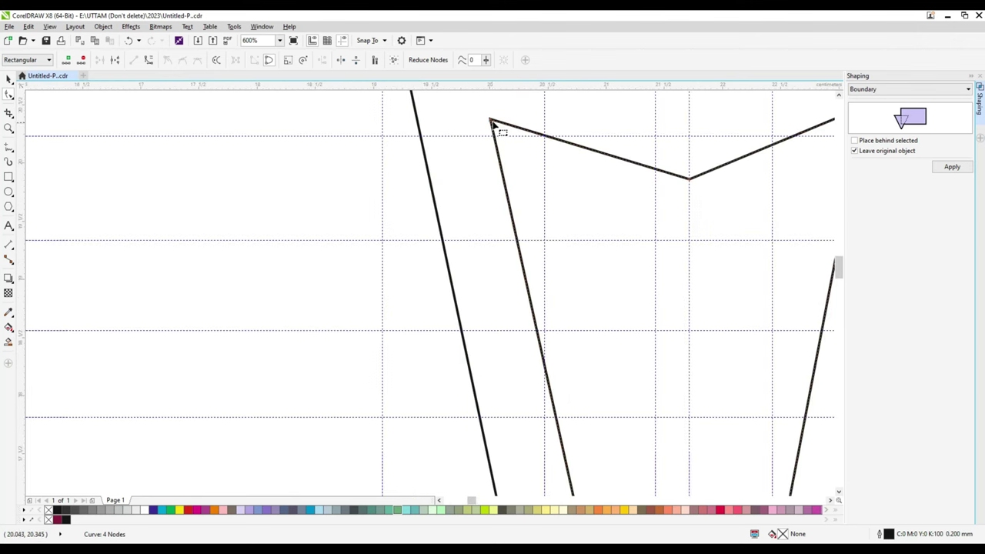
click(492, 121)
drag(490, 120, 503, 124)
scroll(500, 135, down, 2)
click(576, 179)
scroll(537, 149, up, 1)
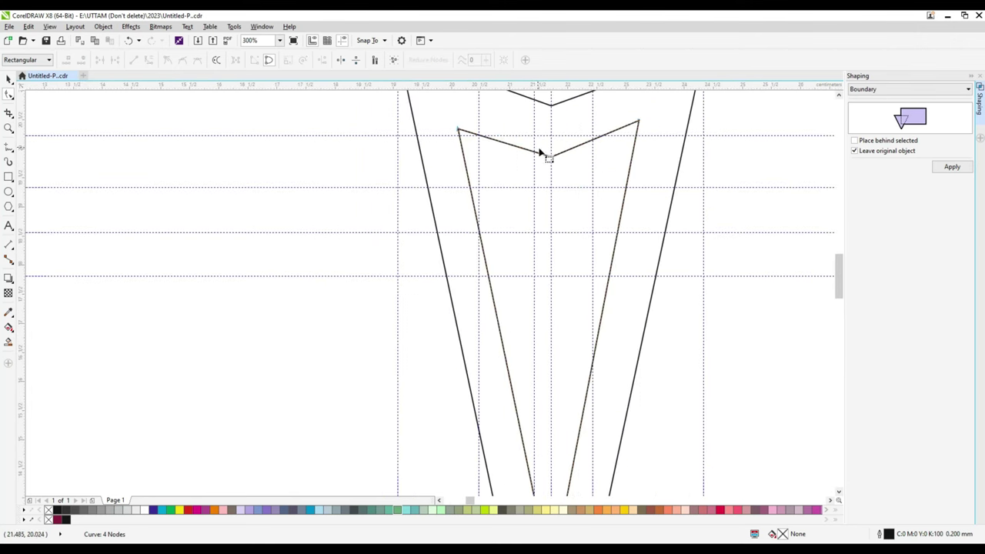
drag(636, 125, 641, 128)
scroll(554, 243, down, 1)
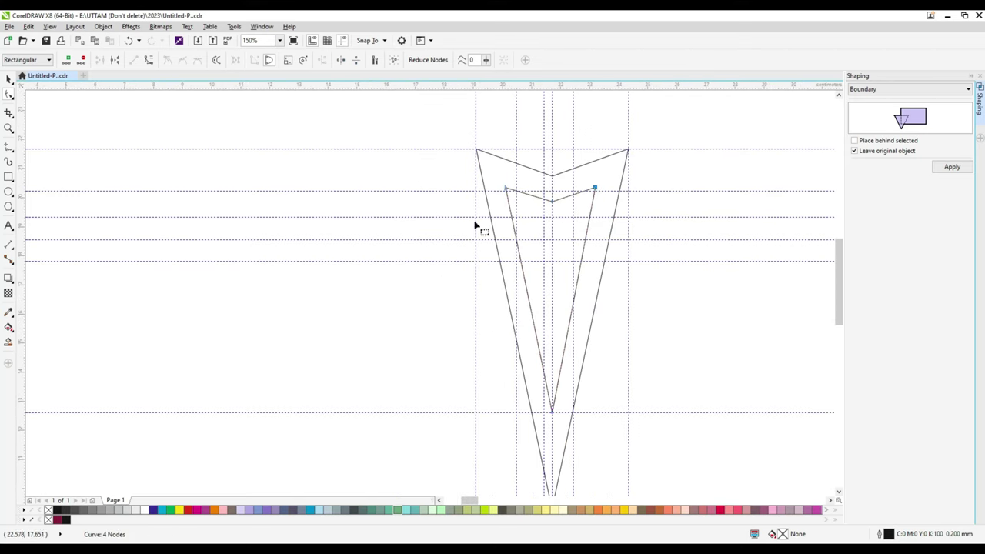
Widen the inner pointed shape to about 3.52 cm, keeping its height.
click(8, 177)
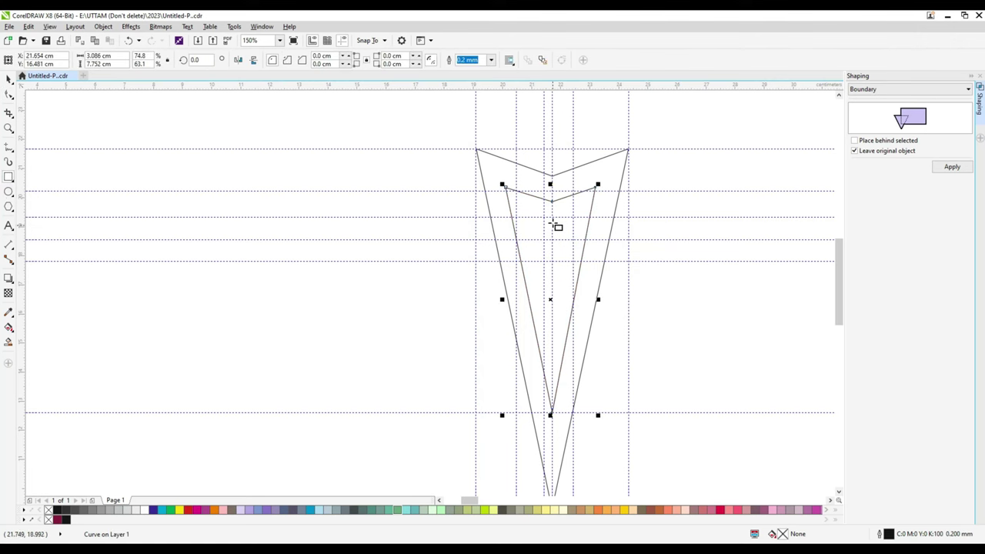
scroll(554, 222, up, 1)
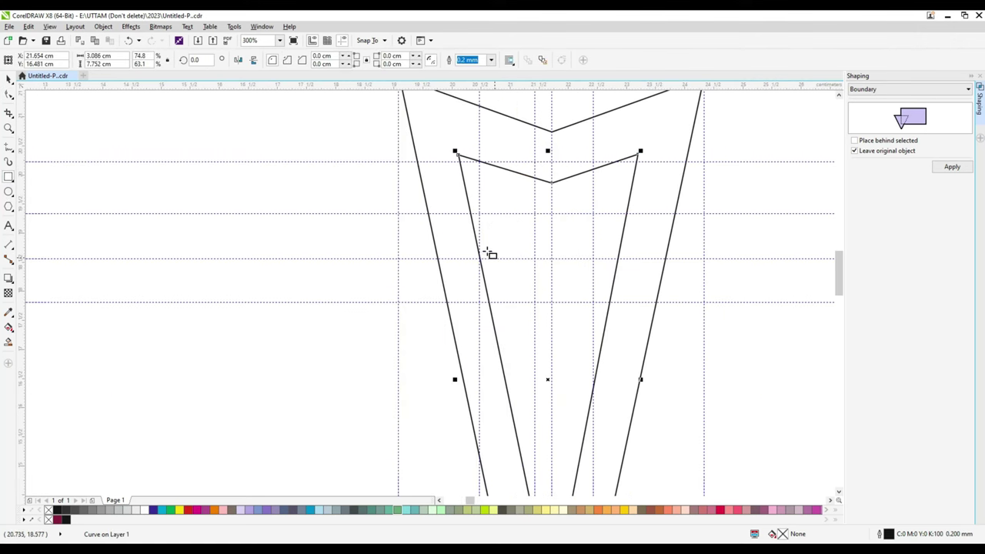
click(9, 94)
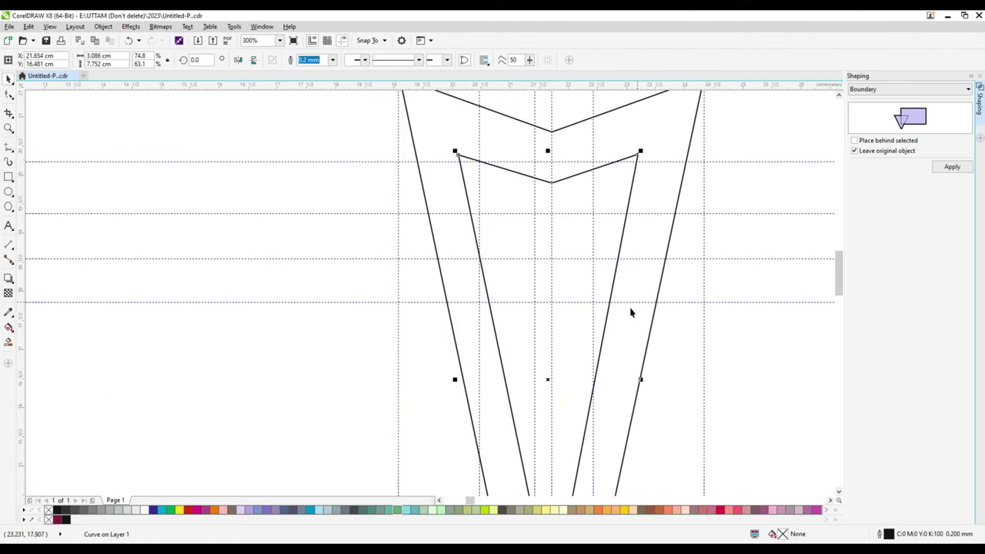
click(618, 341)
scroll(606, 363, down, 1)
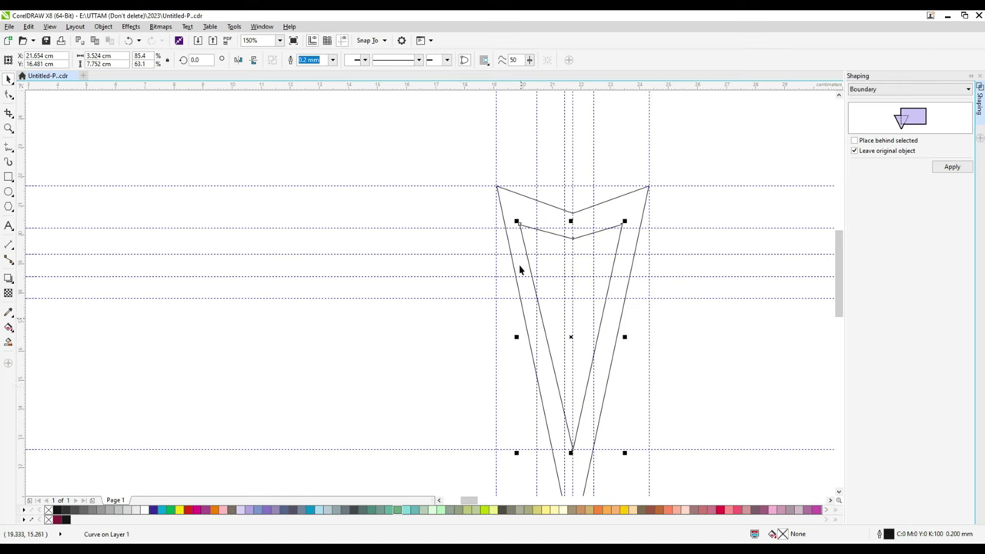
scroll(520, 270, down, 2)
scroll(553, 384, down, 2)
scroll(559, 346, up, 1)
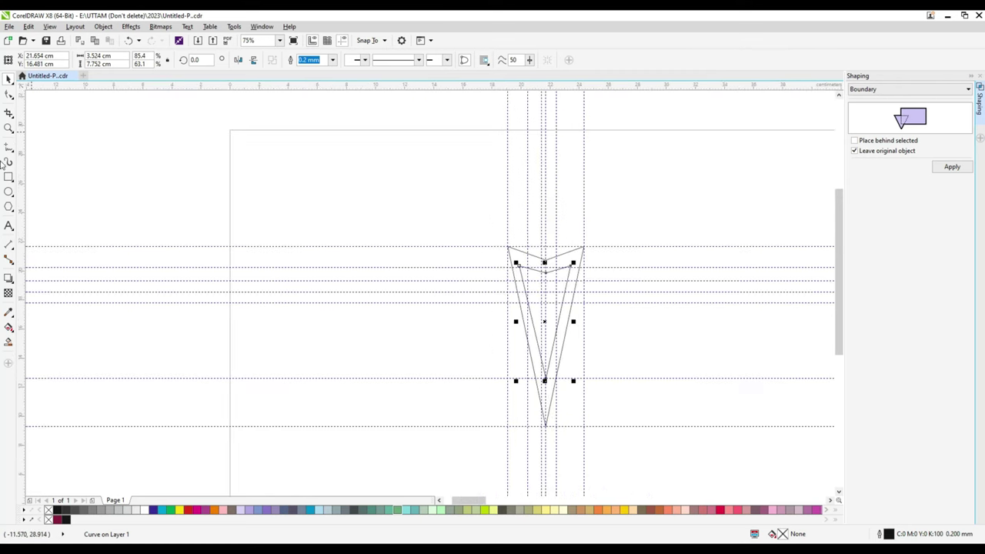
Draw a thin horizontal rectangle about 1.95 cm wide inside the inner shape and stretch its height to about 0.23 cm.
click(8, 177)
scroll(541, 296, up, 2)
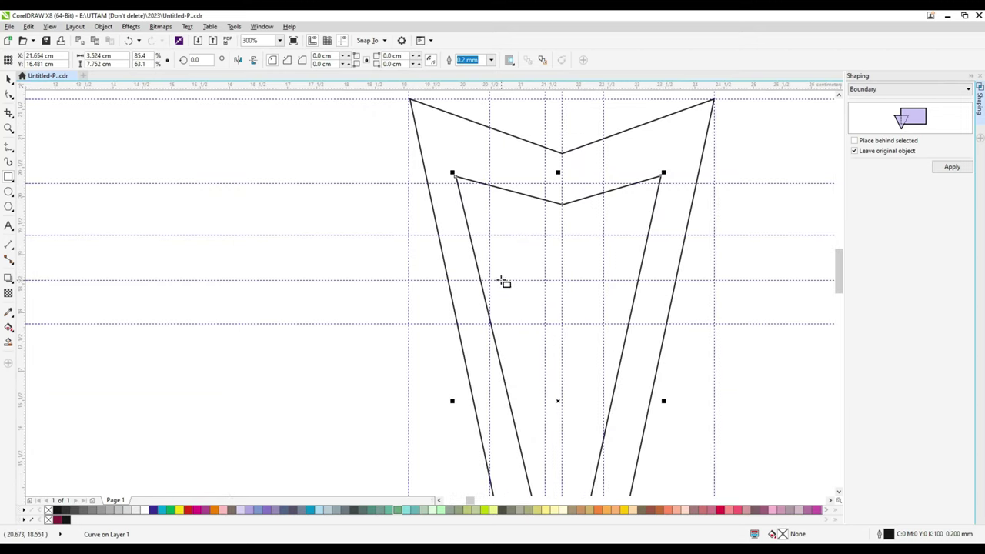
drag(490, 278, 605, 286)
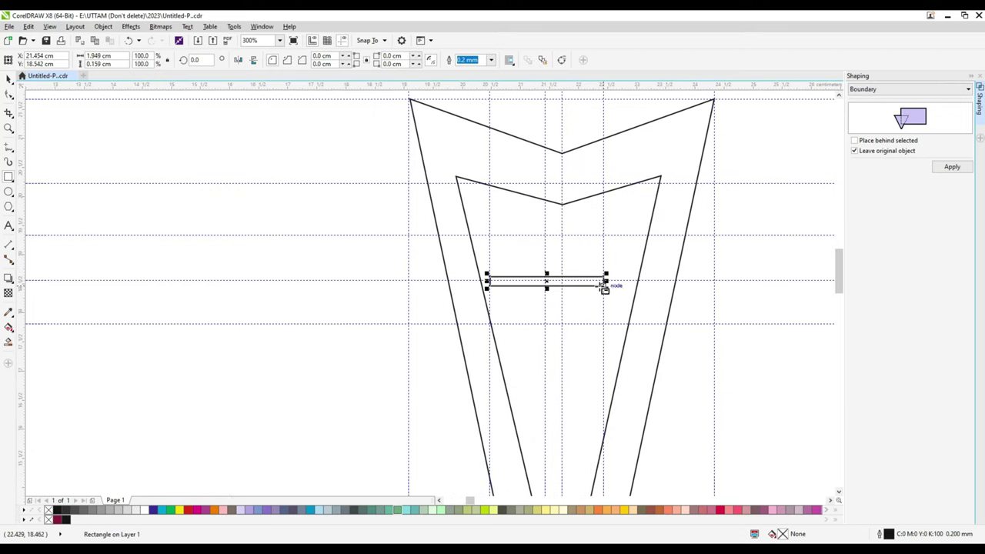
scroll(544, 290, up, 3)
drag(552, 226, 552, 216)
scroll(346, 235, down, 2)
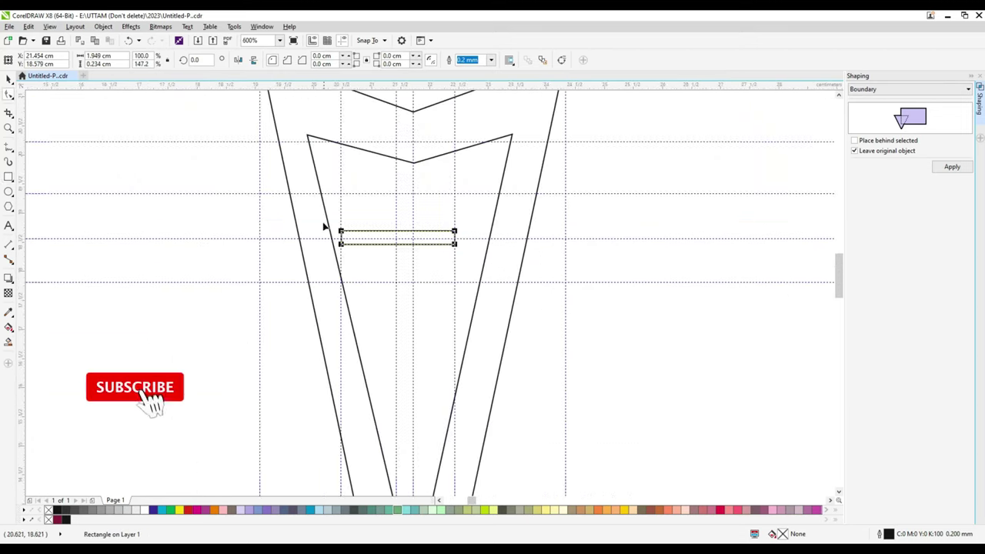
Convert the thin rectangle to curves and add a node at the middle of its top edge.
key(F10)
right_click(457, 247)
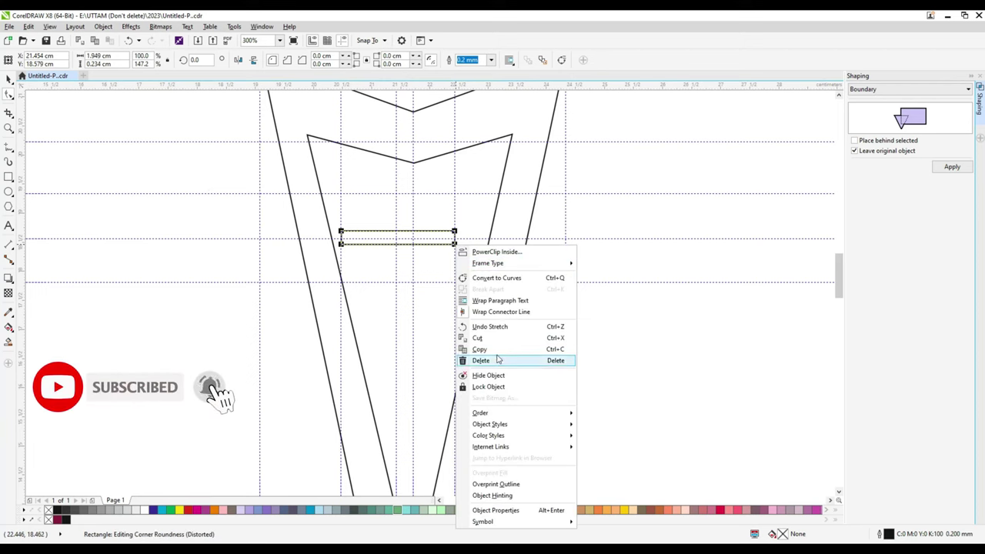
click(510, 282)
scroll(380, 241, up, 1)
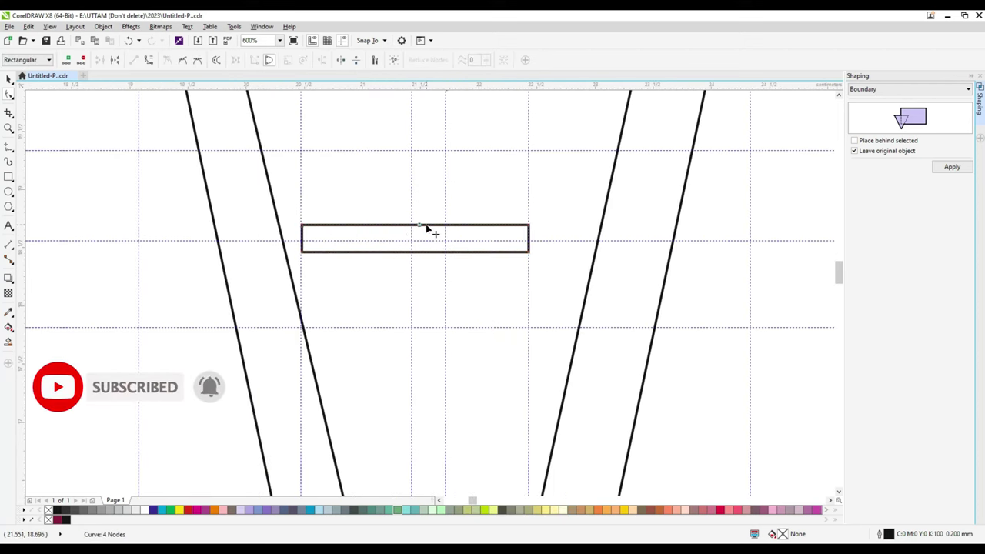
click(425, 226)
double_click(414, 225)
scroll(497, 251, down, 1)
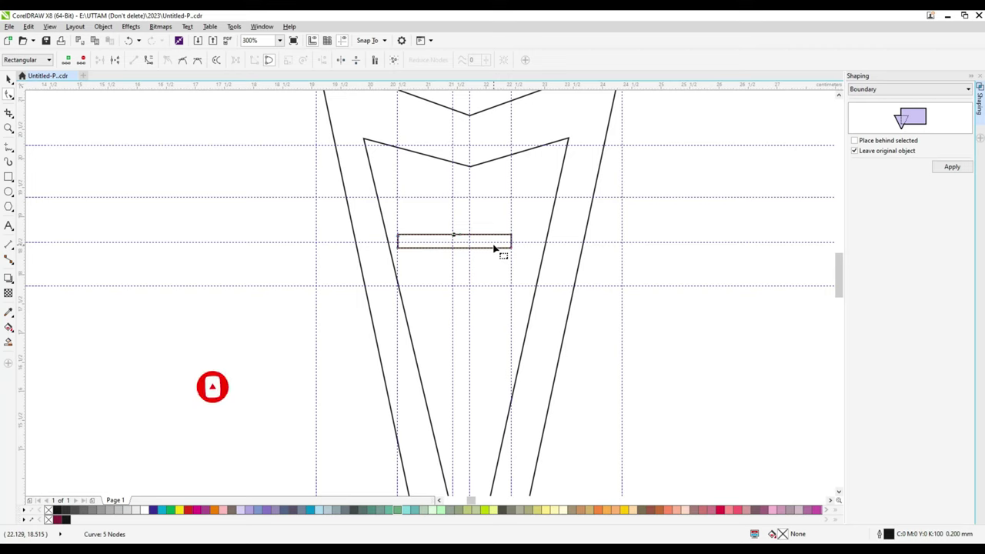
Centre the bar on the emblem's vertical centre guideline and add a node at the middle of its bottom edge.
key(space)
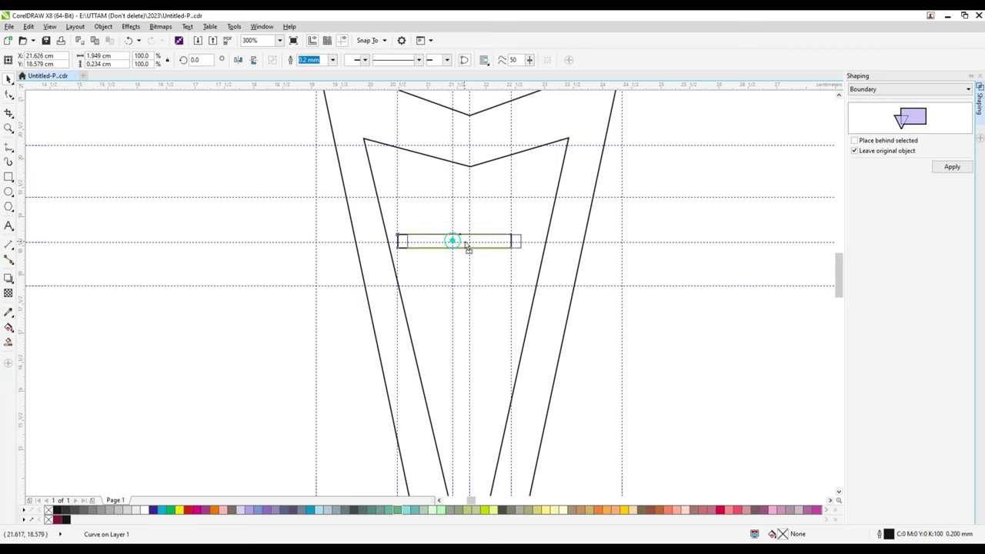
drag(466, 244, 469, 242)
click(8, 93)
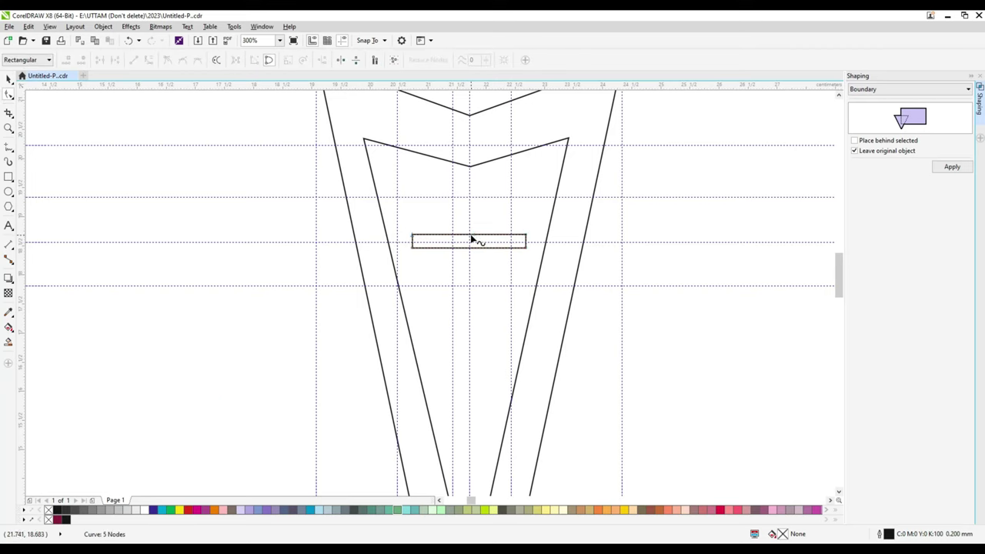
click(470, 235)
click(497, 252)
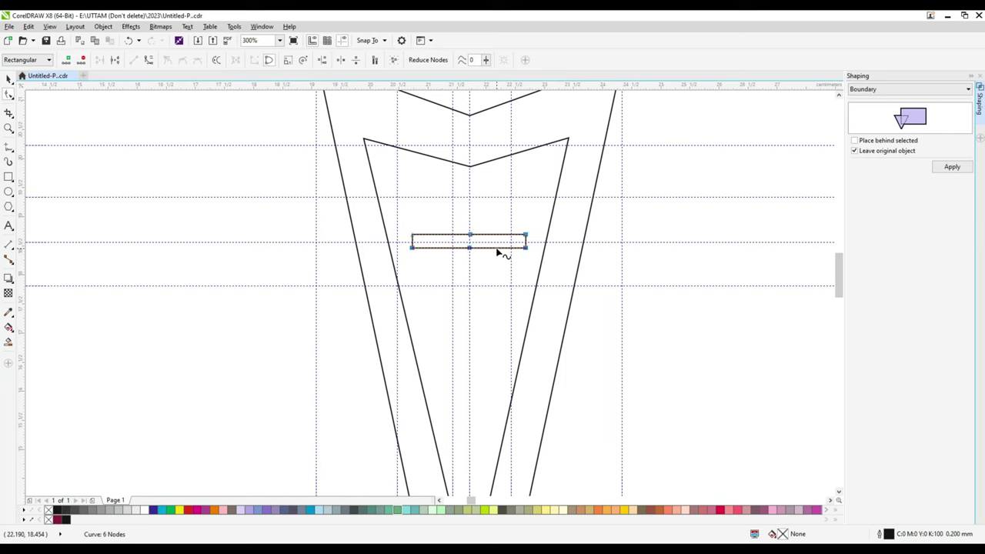
Convert the bar's segments to curves and round its left end by adding end midpoint nodes and deleting the left corner nodes.
right_click(497, 252)
click(524, 295)
scroll(420, 208, up, 2)
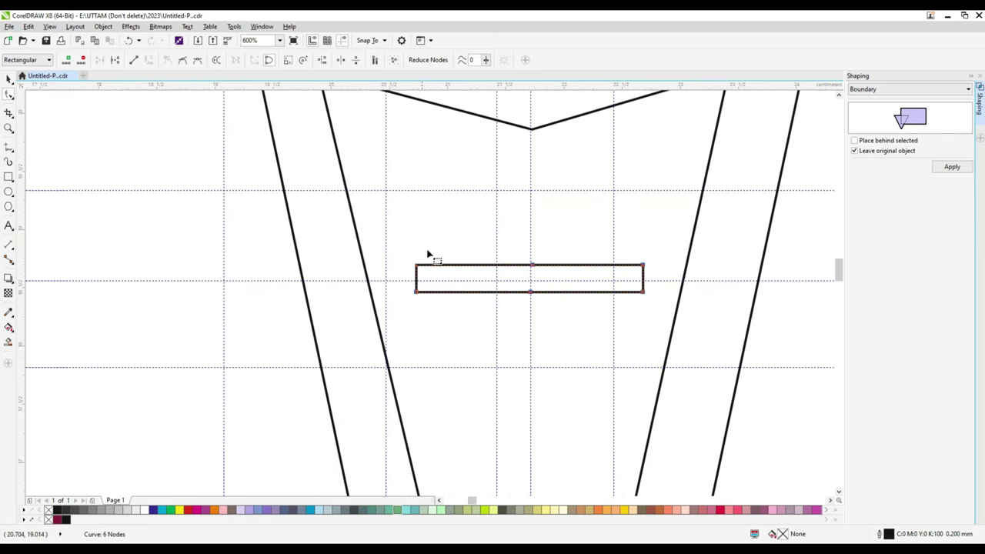
double_click(643, 280)
double_click(416, 266)
double_click(416, 292)
drag(460, 299, 454, 271)
key(ctrl+z)
key(ctrl+z)
key(ctrl+z)
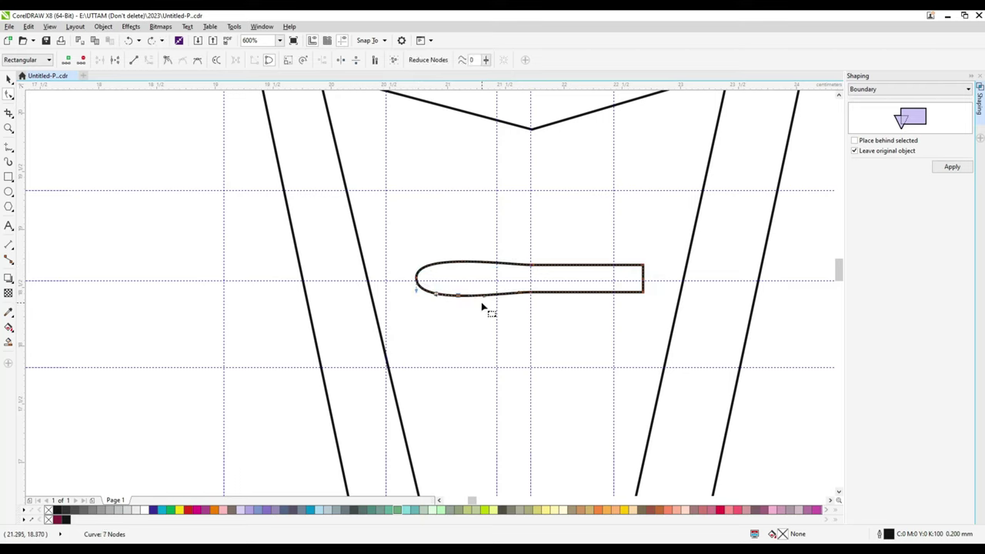
Undo the last node deletion and remove the remaining end nodes so the bar's left end tapers into a smooth curve.
key(ctrl+z)
double_click(417, 264)
double_click(415, 278)
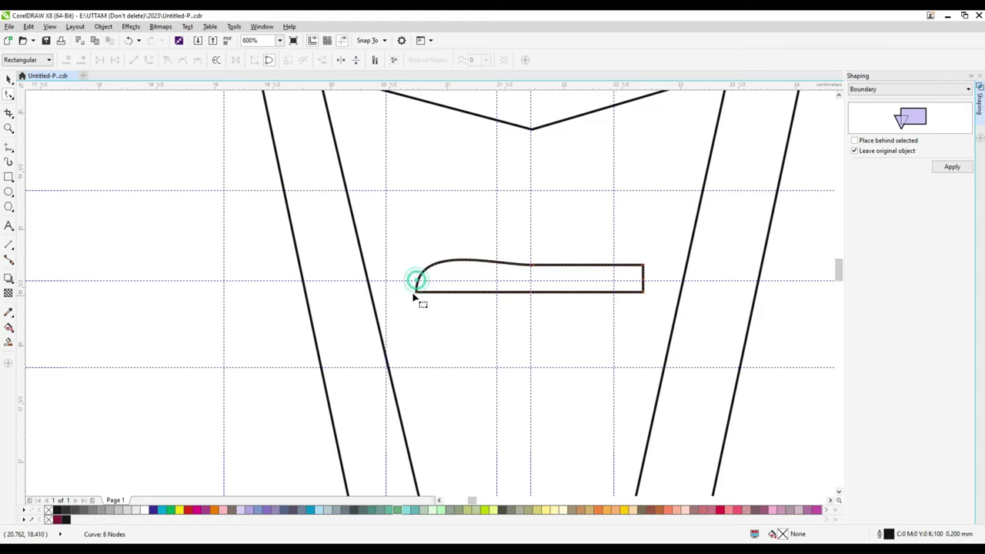
double_click(415, 292)
Try to round the bar's right end by deleting its corner nodes and pulling the upper edge inward, and undo the attempt.
double_click(643, 265)
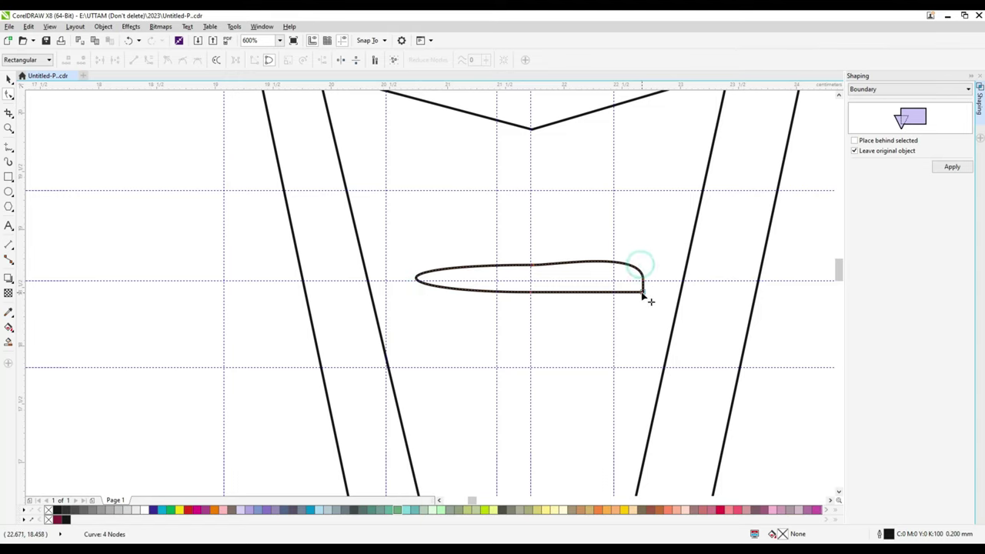
double_click(642, 291)
key(ctrl+z)
key(ctrl+z)
double_click(642, 291)
double_click(643, 265)
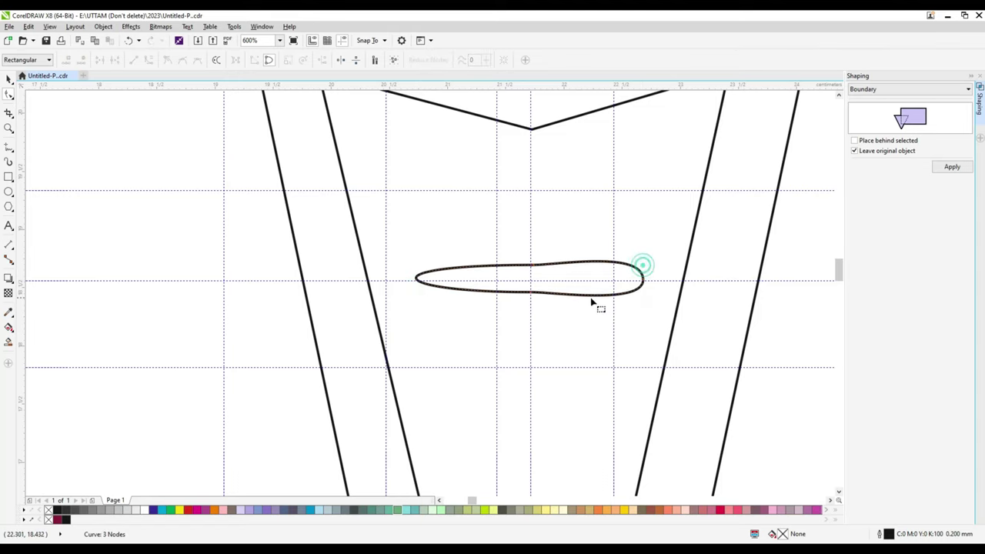
scroll(624, 273, up, 1)
drag(620, 260, 607, 277)
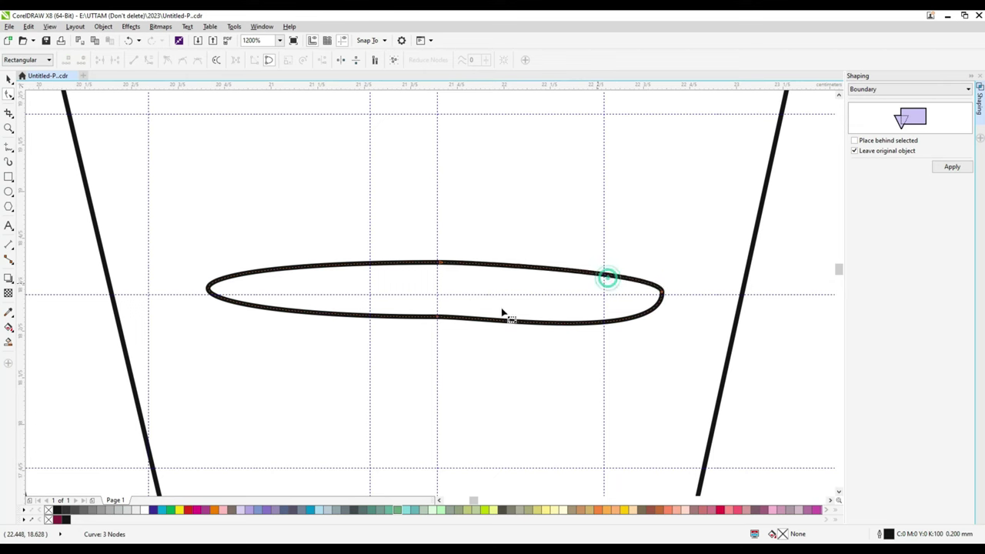
scroll(241, 311, up, 1)
key(ctrl+z)
key(ctrl+z)
scroll(385, 330, down, 2)
key(ctrl+z)
Delete the bar's two right corner nodes to turn the bar into a flat ellipse.
double_click(560, 327)
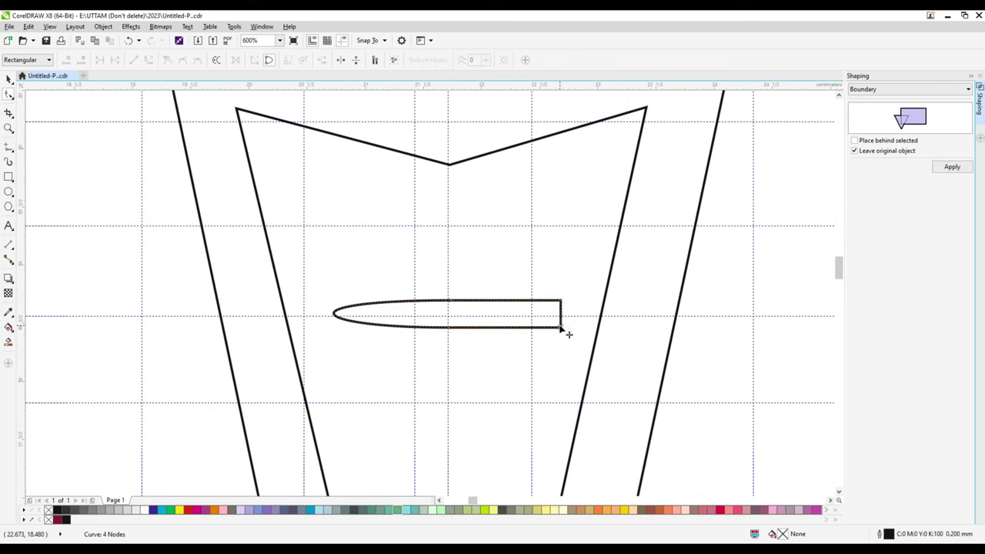
double_click(561, 301)
double_click(562, 302)
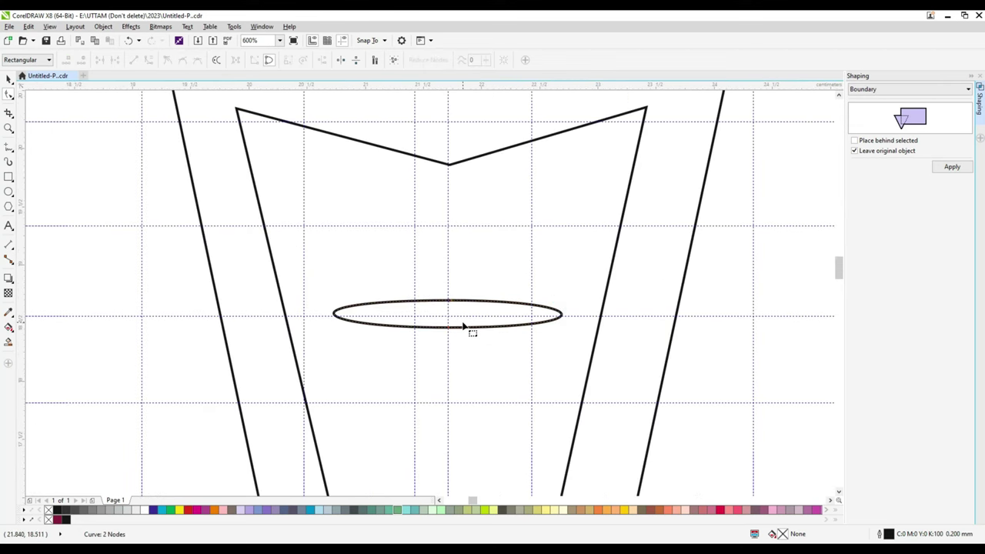
Centre the flat ellipse on the intersection of the vertical centre guideline and the horizontal guideline running through it.
click(8, 80)
scroll(454, 334, up, 2)
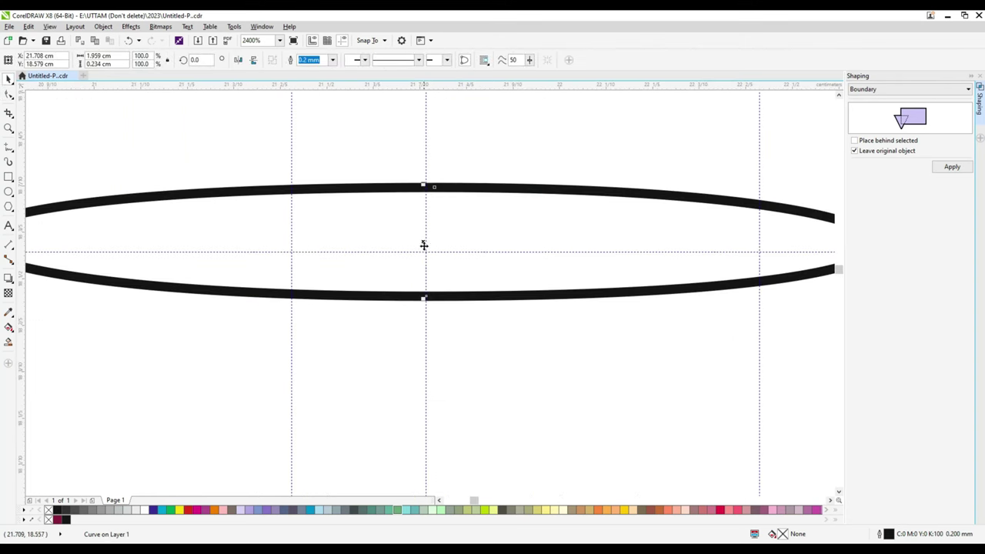
drag(424, 246, 427, 254)
scroll(435, 276, down, 2)
click(366, 305)
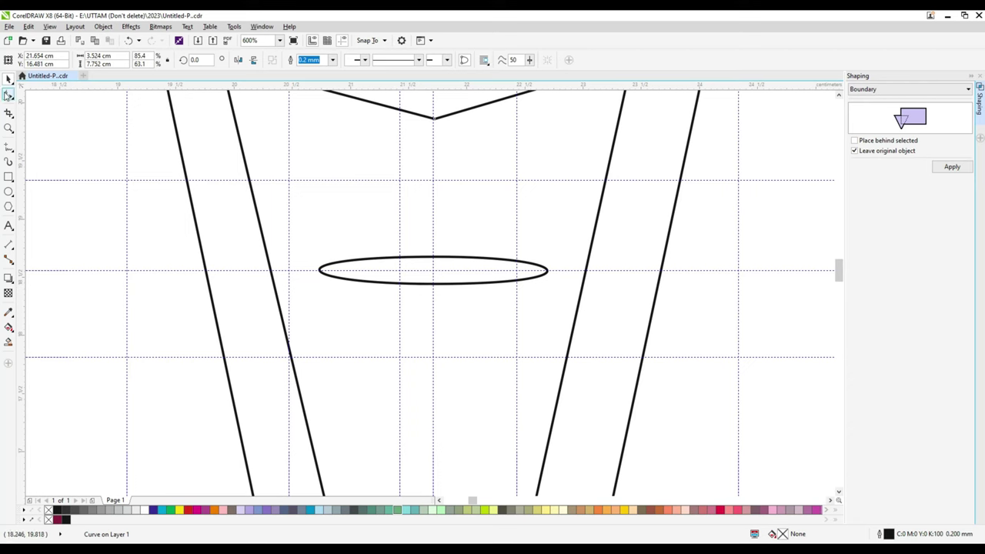
Reshape the ellipse's left half by editing nodes and segments, flattening both sides toward a small rounded tip.
click(8, 94)
scroll(348, 271, up, 1)
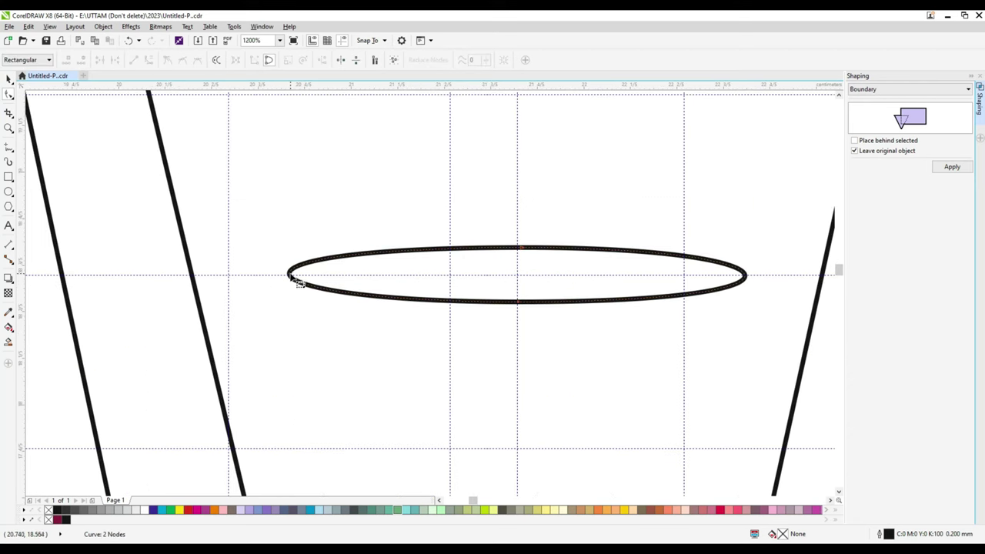
drag(291, 275, 296, 275)
drag(351, 256, 354, 259)
drag(357, 294, 359, 293)
scroll(310, 282, up, 1)
double_click(320, 284)
drag(289, 267, 323, 259)
double_click(326, 255)
scroll(311, 262, up, 1)
key(Delete)
scroll(322, 285, down, 2)
Reshape the ellipse's right half to match, with flatter upper and lower sides and a small rounded tip.
click(668, 281)
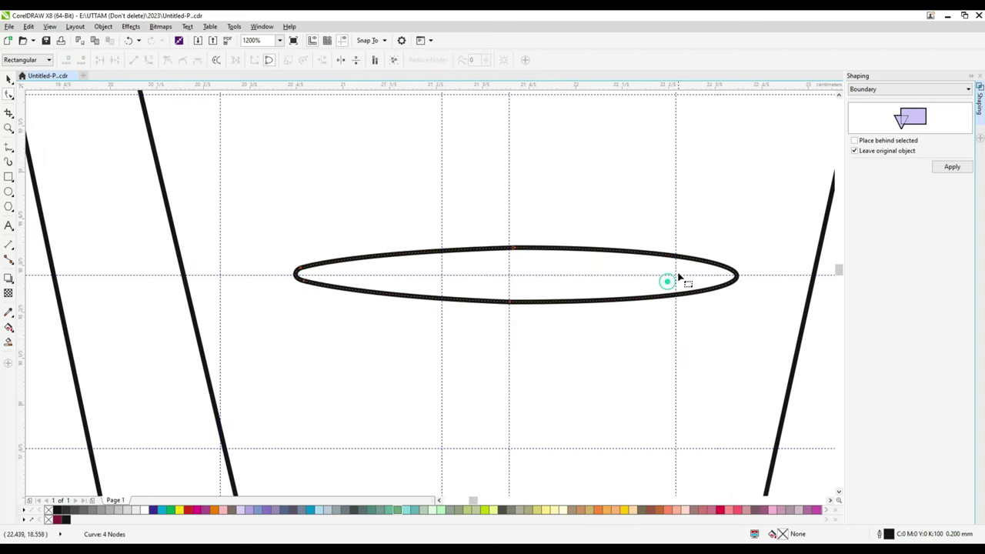
double_click(733, 275)
double_click(725, 268)
scroll(650, 259, up, 1)
drag(668, 250, 667, 258)
drag(767, 320, 802, 304)
double_click(806, 311)
drag(687, 331, 687, 323)
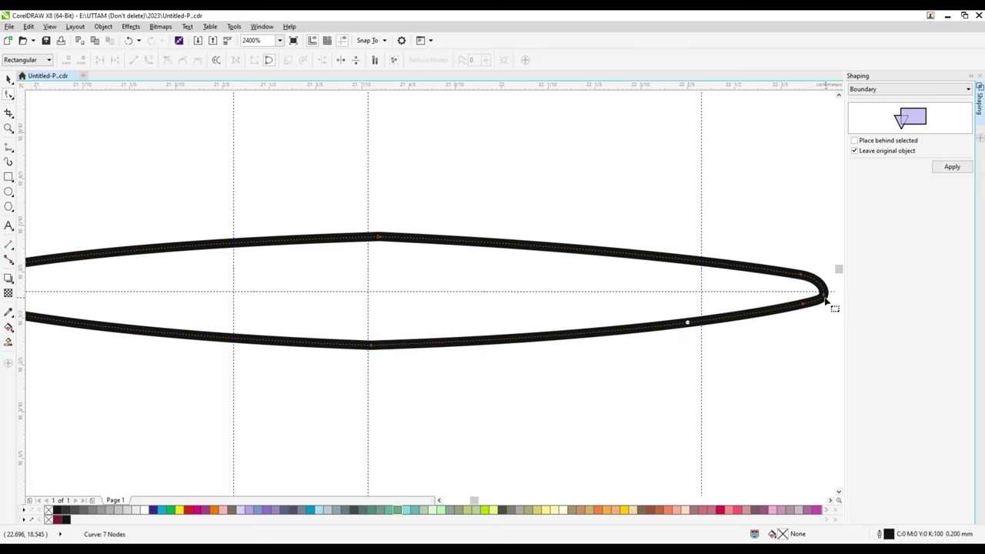
double_click(824, 299)
scroll(531, 365, down, 1)
scroll(549, 319, down, 1)
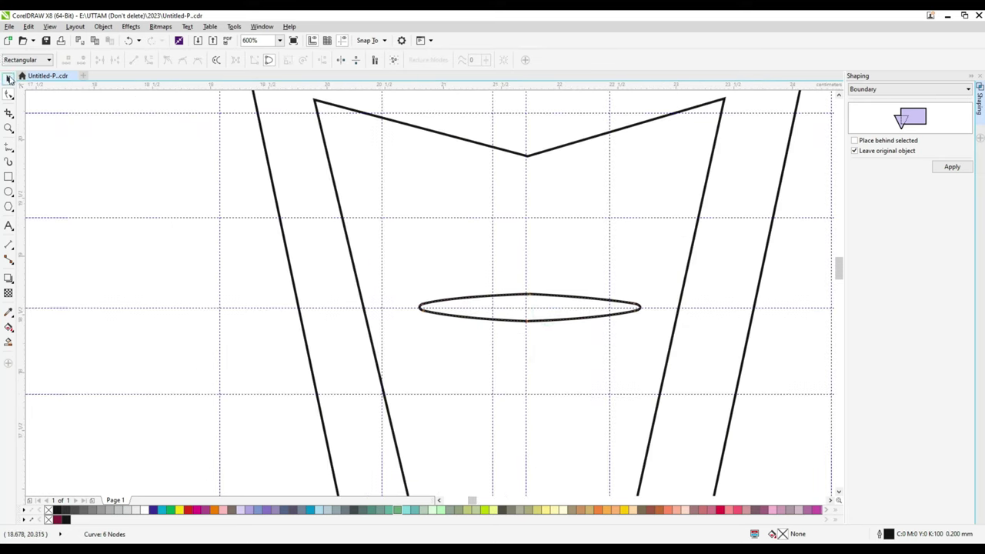
Duplicate the horizontal lens shape in place and rotate the copy 90 degrees.
click(9, 79)
right_click(530, 307)
click(577, 127)
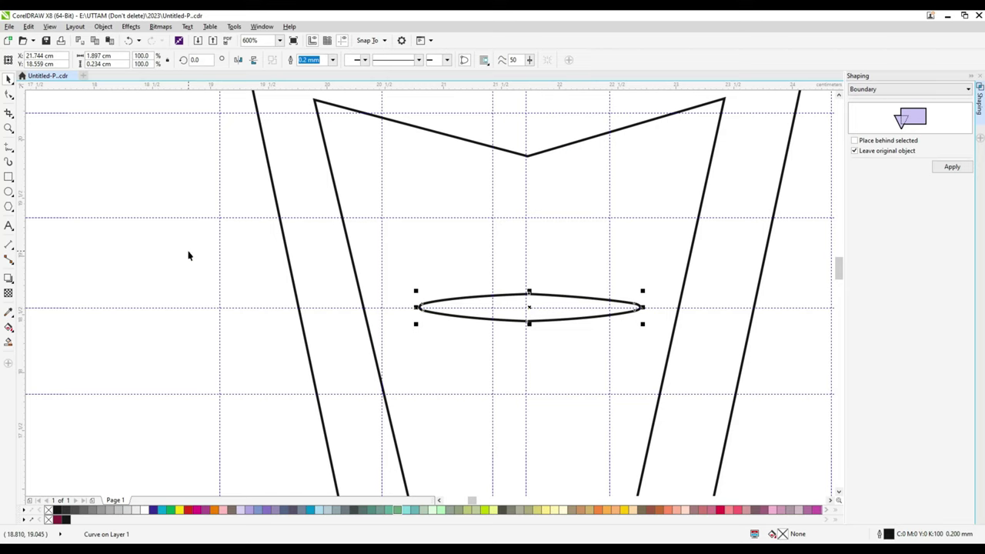
right_click(188, 255)
click(232, 319)
double_click(199, 60)
text(90)
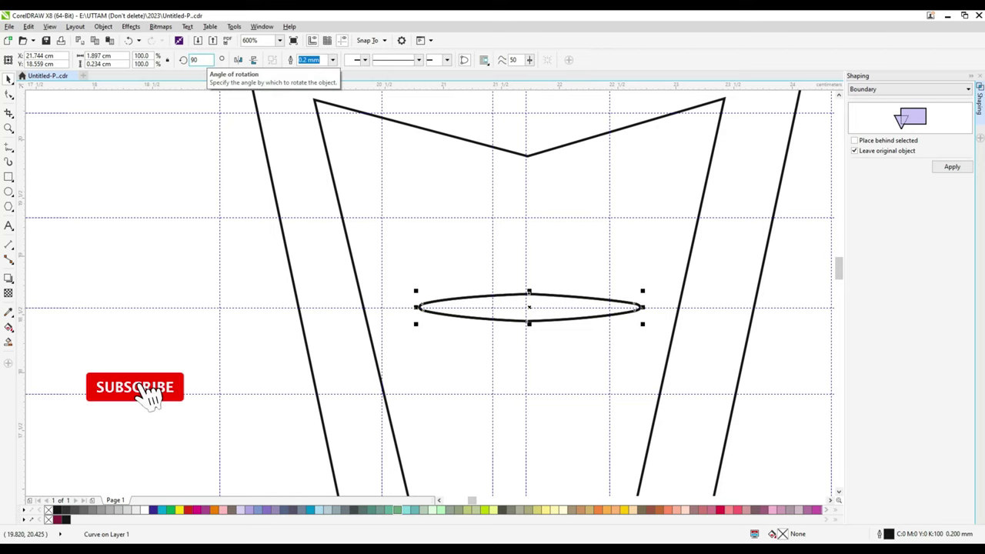
key(Return)
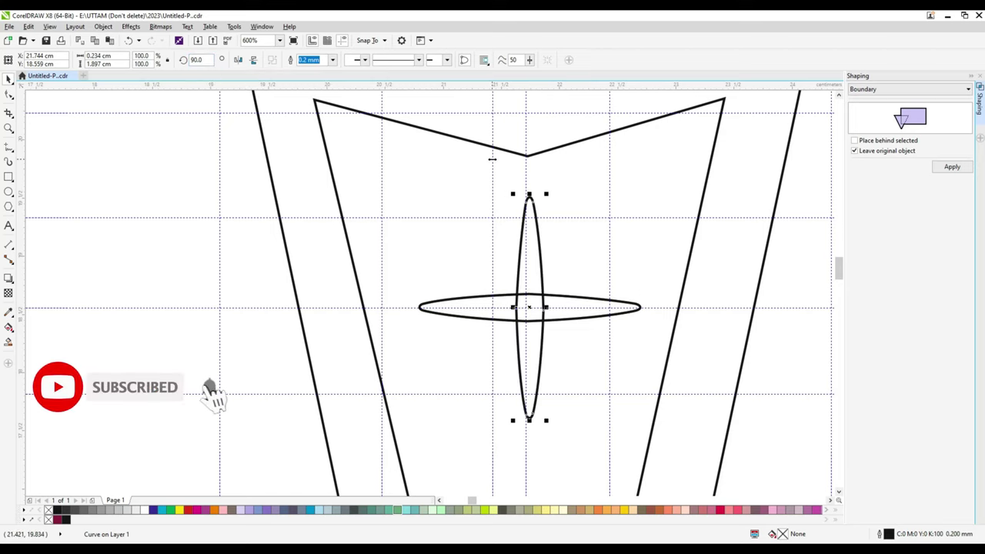
Align the vertical lens shape to the centre guideline at about 1.55 cm tall, and delete the horizontal one.
scroll(524, 201, up, 1)
drag(534, 189, 522, 227)
scroll(530, 231, down, 1)
scroll(534, 415, up, 1)
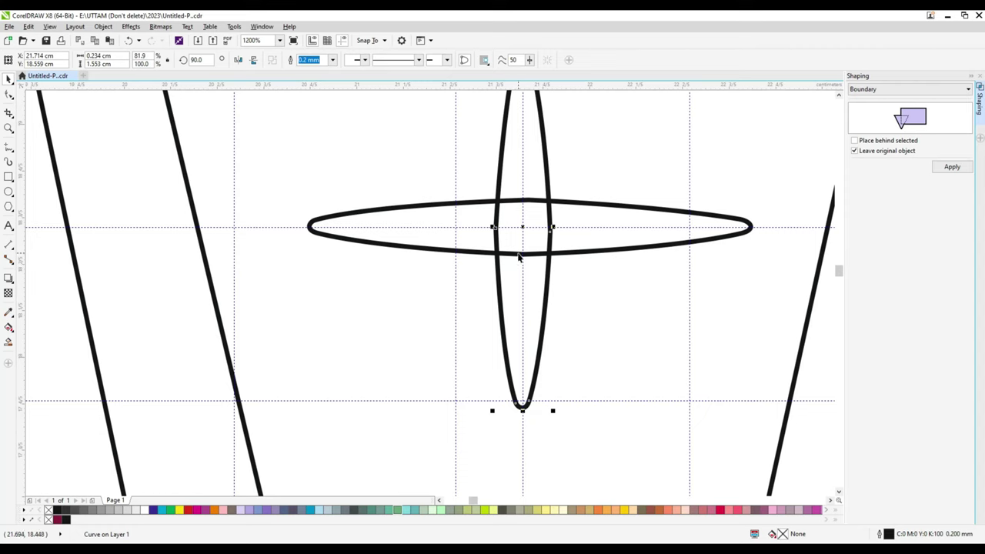
click(607, 249)
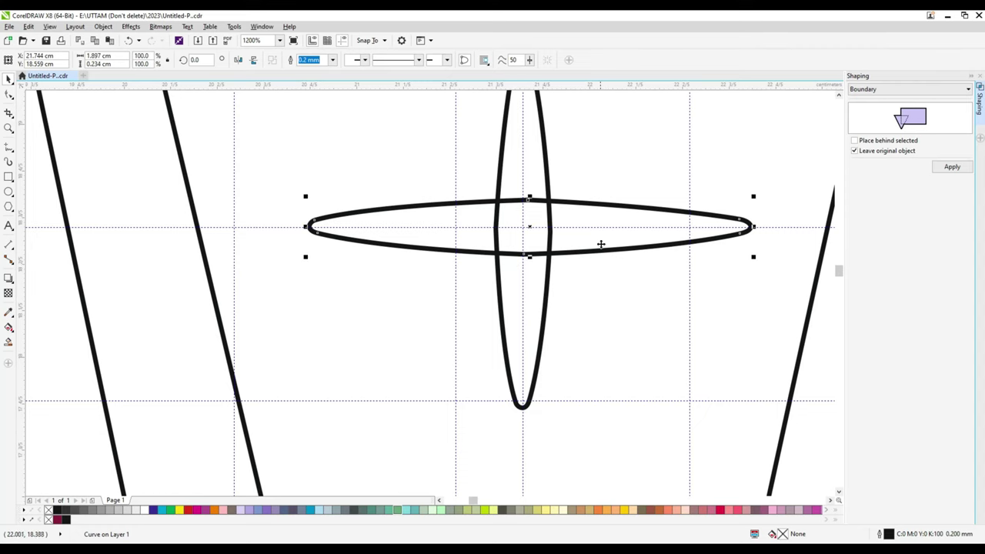
right_click(601, 244)
click(627, 361)
Stretch the vertical lens shape's ends to meet the guidelines above and below, about 1.52 cm tall.
click(529, 384)
scroll(523, 404, up, 2)
drag(523, 405, 523, 397)
scroll(523, 397, down, 2)
scroll(523, 210, up, 3)
drag(515, 292, 515, 272)
scroll(515, 272, down, 2)
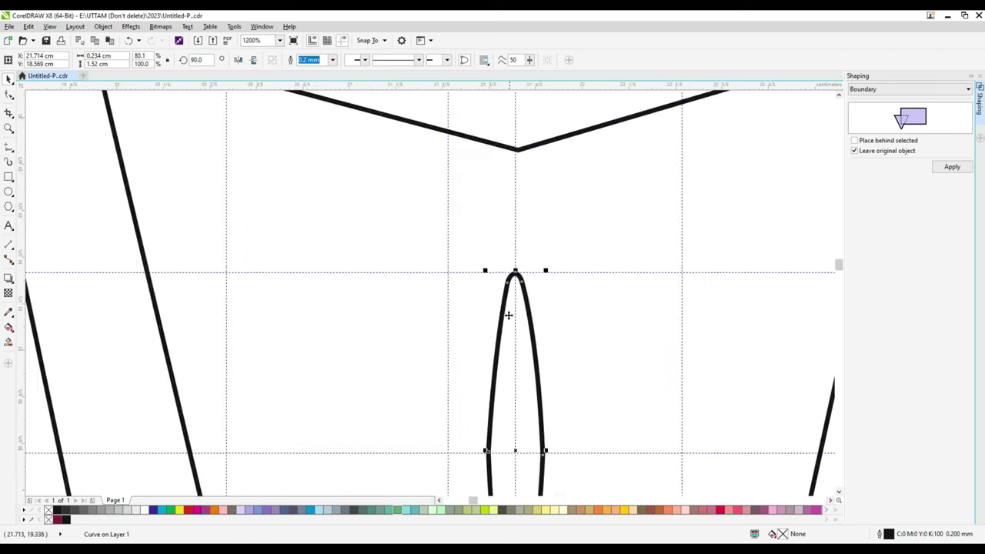
Duplicate the vertical lens shape in place and set the copy's rotation angle to 360 degrees, making it horizontal.
scroll(507, 315, down, 1)
right_click(508, 388)
key(Escape)
right_click(210, 274)
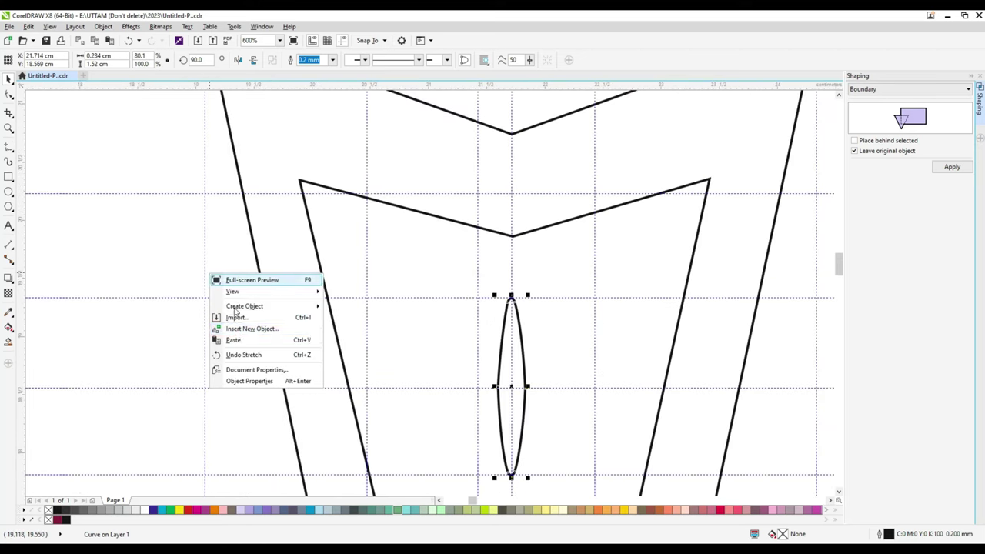
click(235, 344)
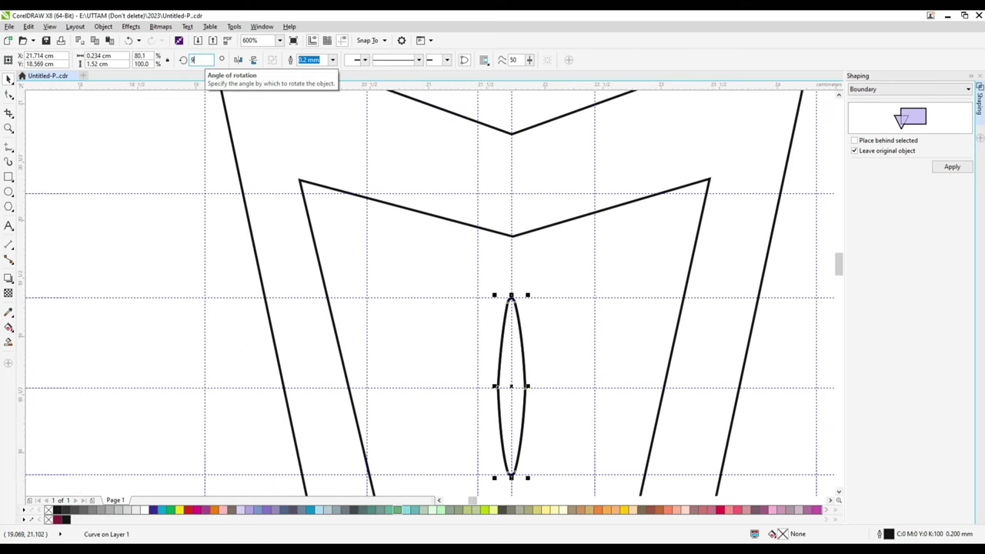
click(197, 60)
text(360)
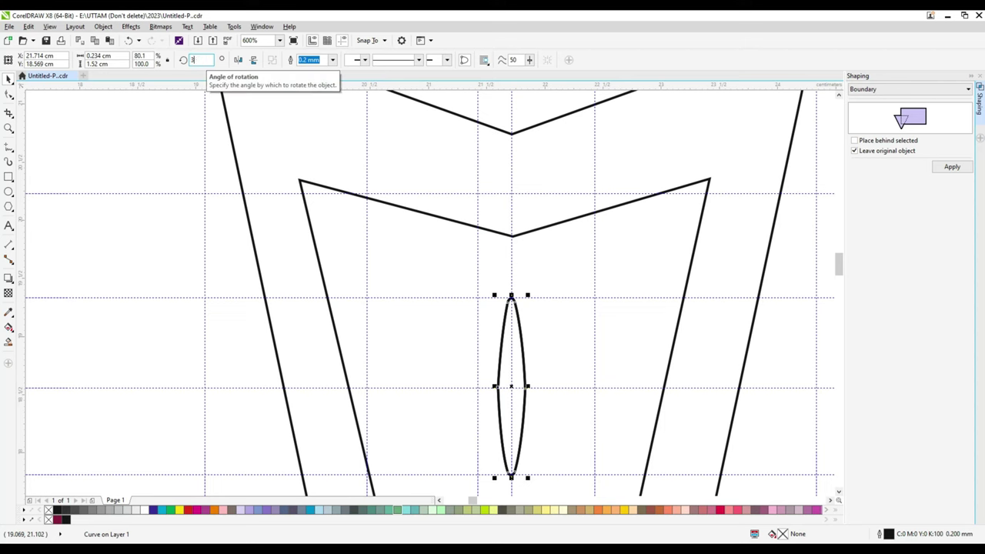
key(Return)
Try merging the two crossed lens shapes into one outline, and undo the merge.
scroll(433, 257, down, 3)
drag(343, 341, 528, 277)
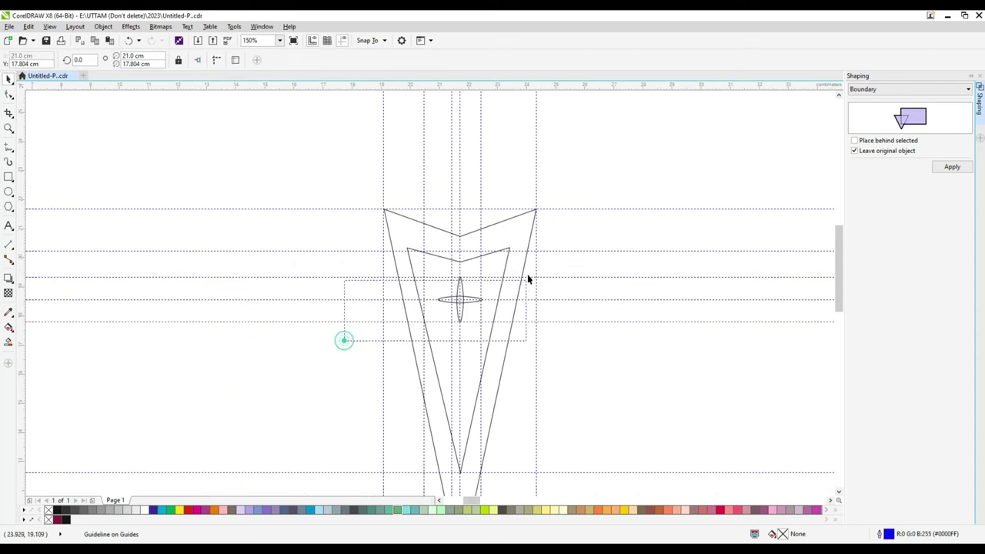
scroll(475, 291, up, 3)
click(273, 60)
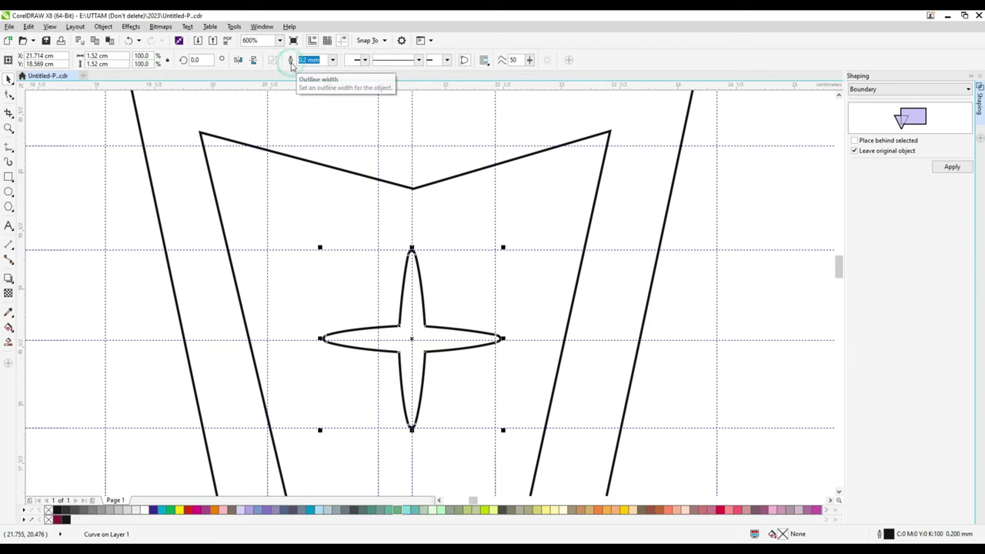
key(ctrl+z)
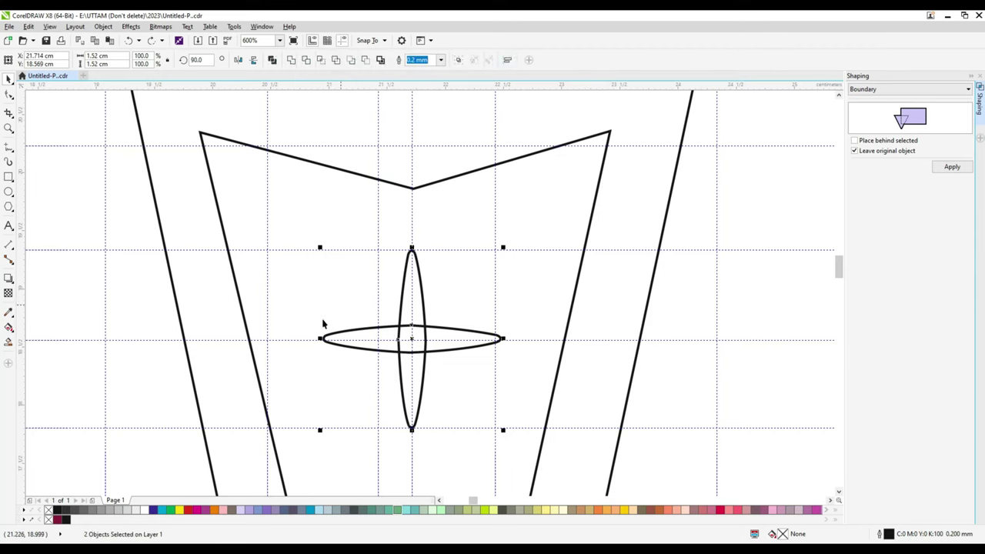
Widen the horizontal lens shape symmetrically about its centre to about 1.79 cm.
click(186, 357)
click(490, 344)
scroll(502, 344, up, 1)
drag(503, 332, 534, 339)
scroll(559, 311, down, 2)
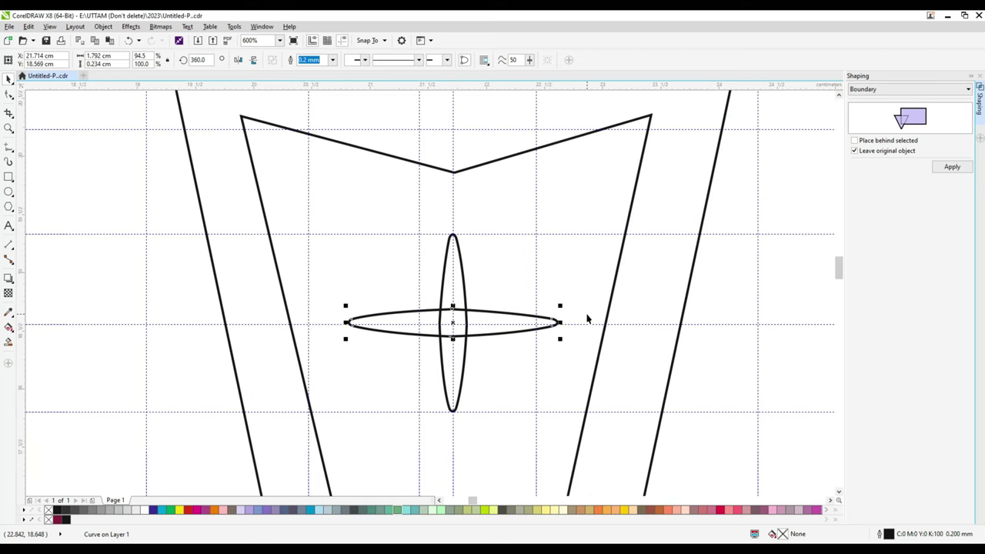
Shift both lens shapes aside, widen the horizontal one to about 1.92 cm, and return the pair to the centre guideline.
drag(123, 205, 573, 442)
drag(454, 329, 424, 327)
click(192, 373)
click(520, 326)
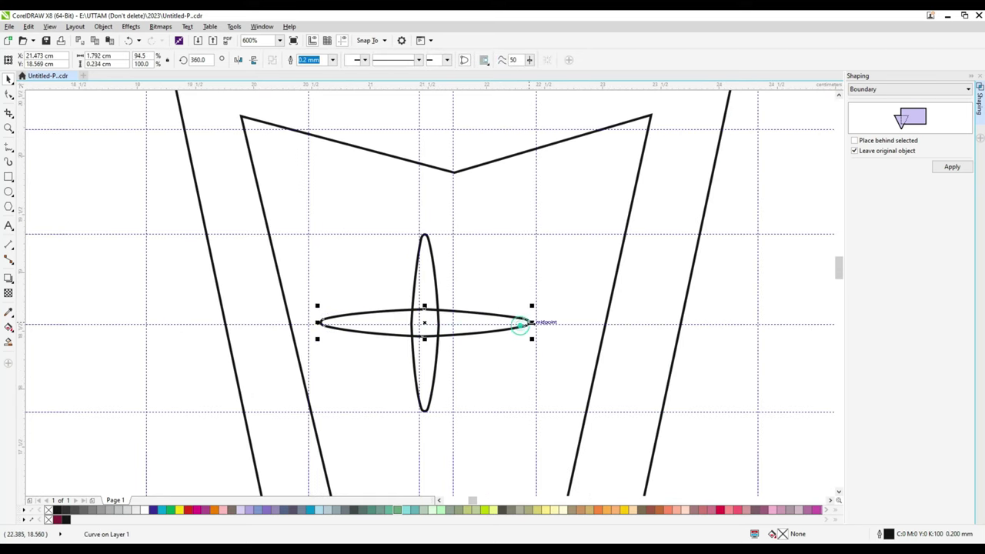
drag(532, 322, 537, 323)
drag(121, 222, 568, 454)
drag(425, 321, 453, 323)
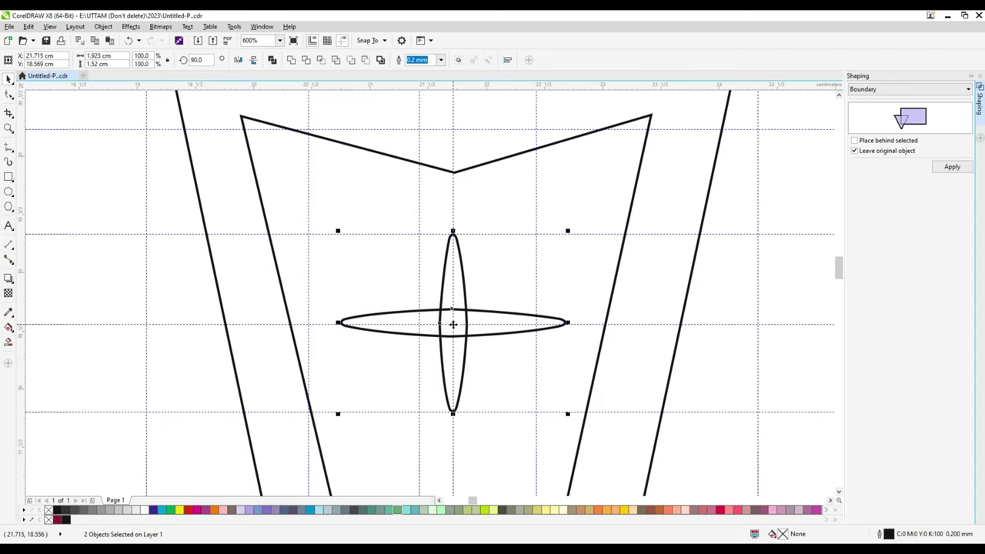
Weld the two crossed lens shapes into a single four-pointed star outline and deselect it.
click(290, 60)
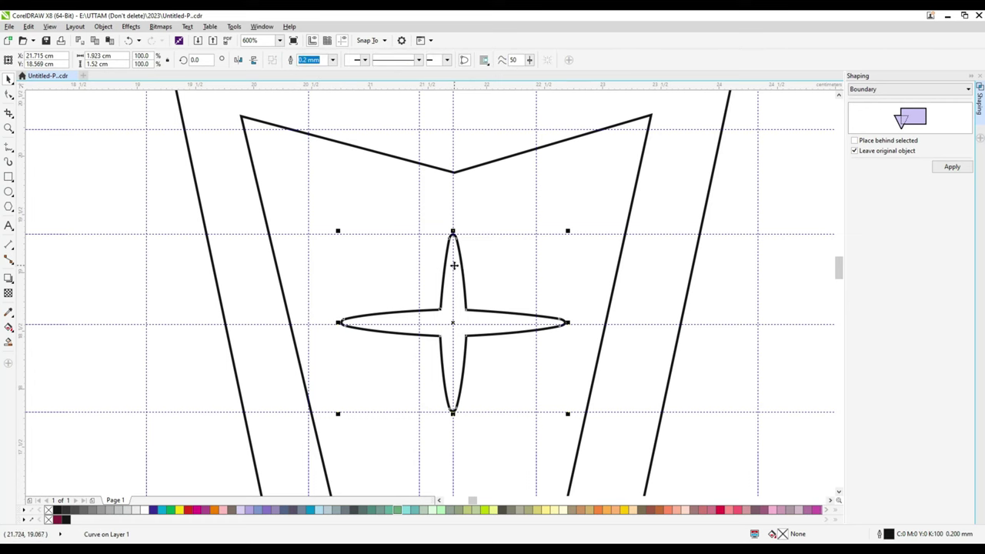
scroll(454, 266, down, 2)
click(682, 243)
scroll(439, 253, down, 1)
scroll(440, 295, up, 1)
scroll(387, 180, up, 2)
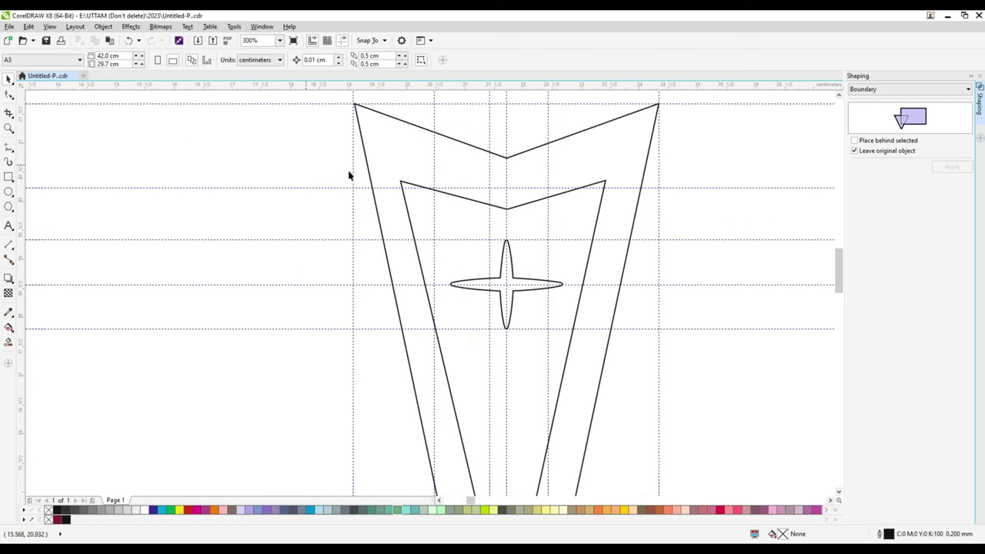
Draw a straight Pen line through the outer and inner shapes' upper-left corners, about 1.2 cm wide and 2 cm tall.
click(13, 152)
click(38, 182)
scroll(350, 176, down, 1)
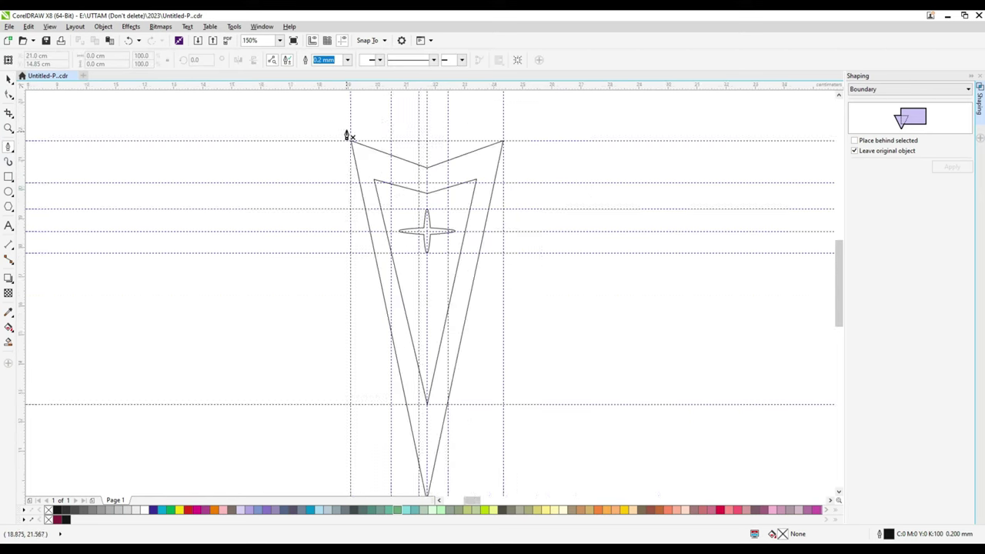
scroll(348, 129, up, 2)
click(357, 164)
double_click(499, 392)
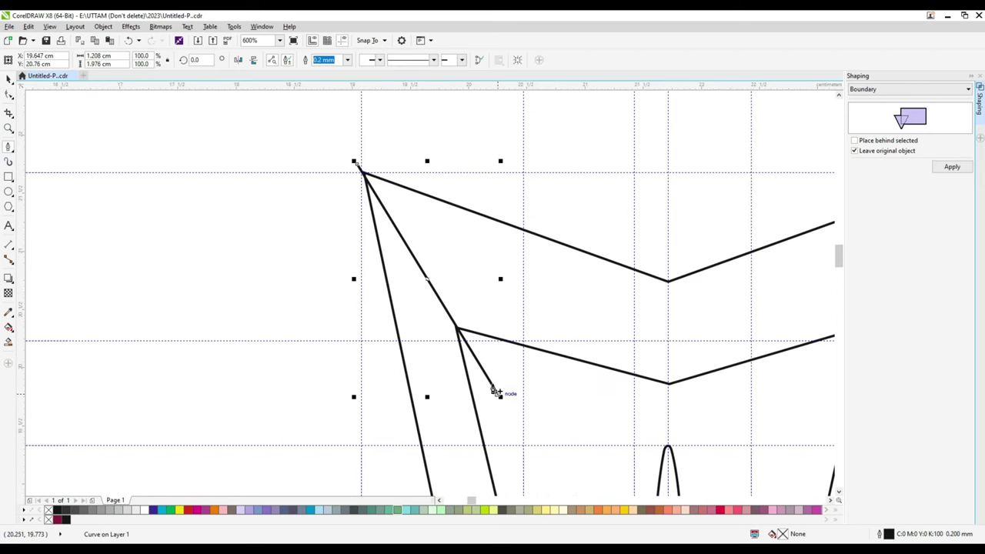
Adjust the upper end node of the left diagonal line so it passes through the outer shape's corner.
click(9, 93)
scroll(346, 175, up, 2)
scroll(347, 176, up, 2)
drag(342, 163, 354, 151)
scroll(355, 151, down, 3)
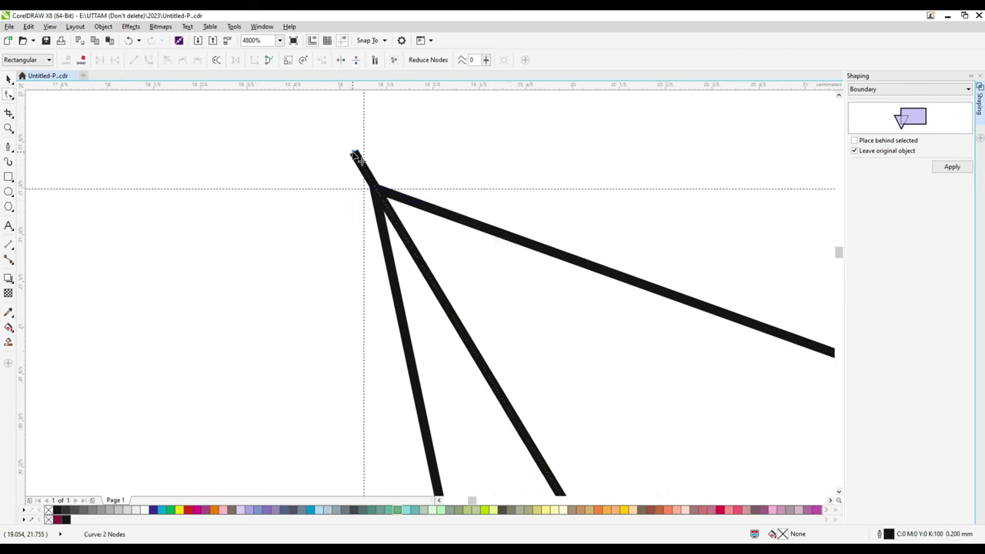
scroll(460, 352, up, 3)
click(447, 338)
scroll(446, 314, down, 5)
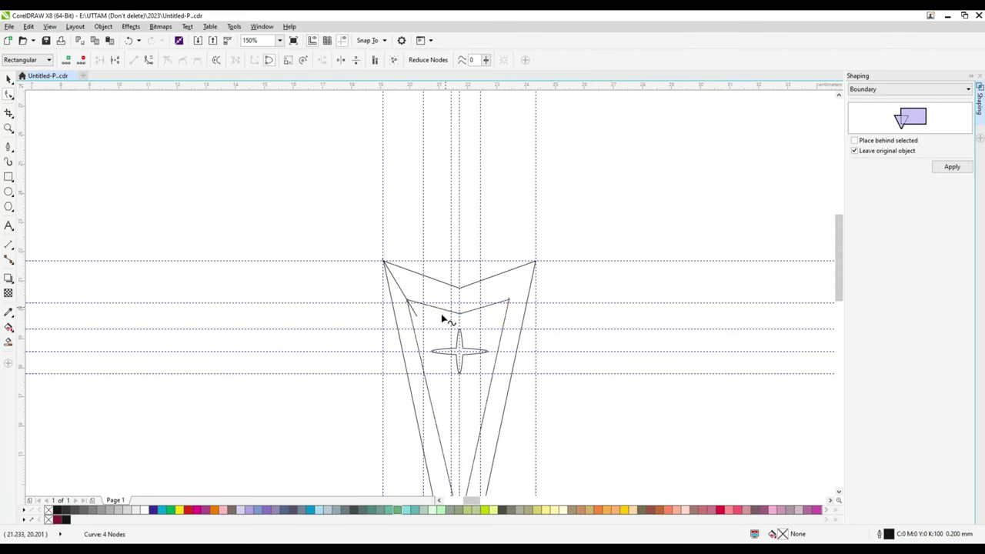
Draw a straight Pen line from inside the inner shape's upper-right corner to just beyond the outer shape's upper-right corner.
click(7, 150)
scroll(511, 308, up, 1)
click(495, 304)
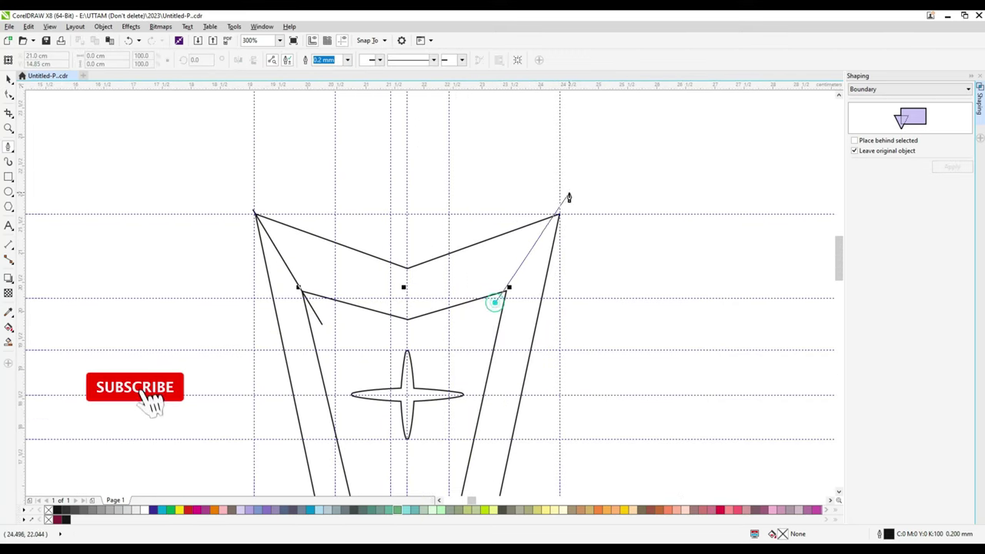
double_click(570, 199)
Adjust both end nodes of the right diagonal line so it passes through the inner and outer shapes' upper-right corners.
click(8, 92)
scroll(509, 300, up, 3)
click(447, 306)
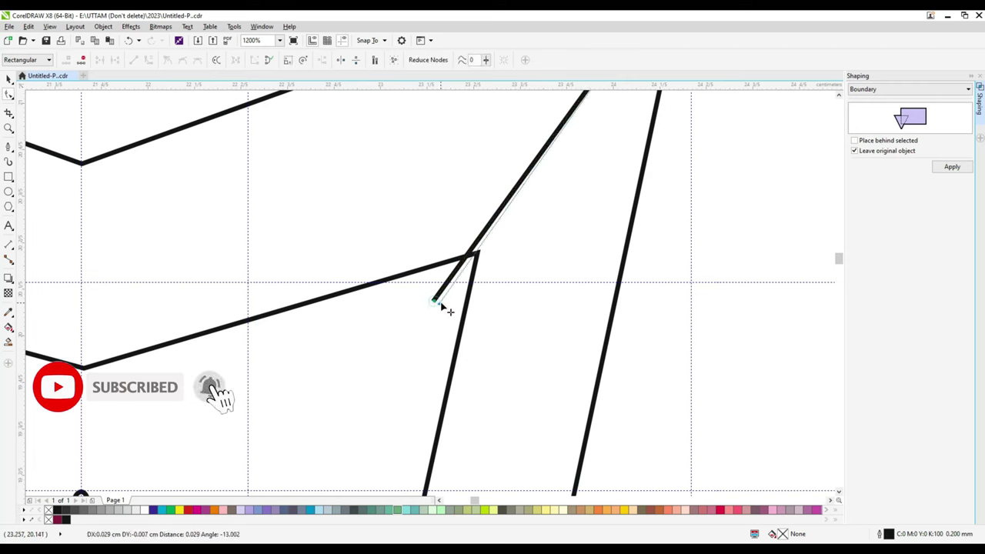
scroll(492, 246, down, 3)
scroll(490, 244, up, 3)
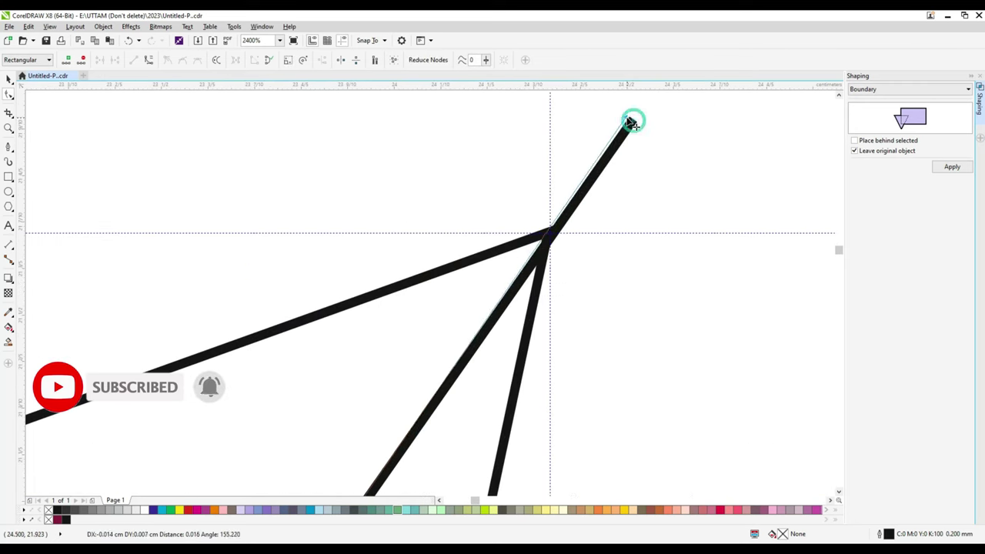
scroll(608, 163, down, 3)
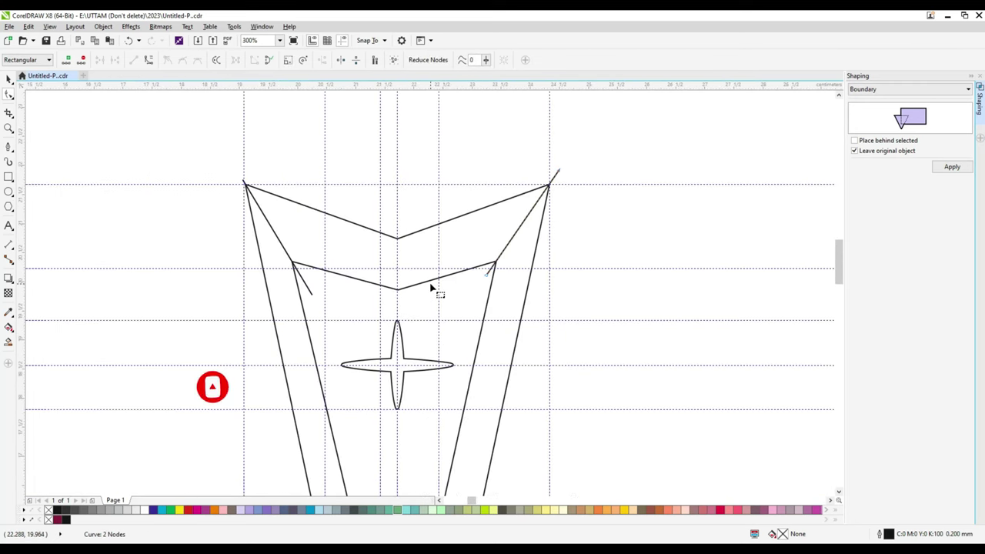
Lower the middle notch nodes of the inner and outer shapes' top edges along the vertical center guideline.
scroll(397, 293, up, 1)
click(398, 292)
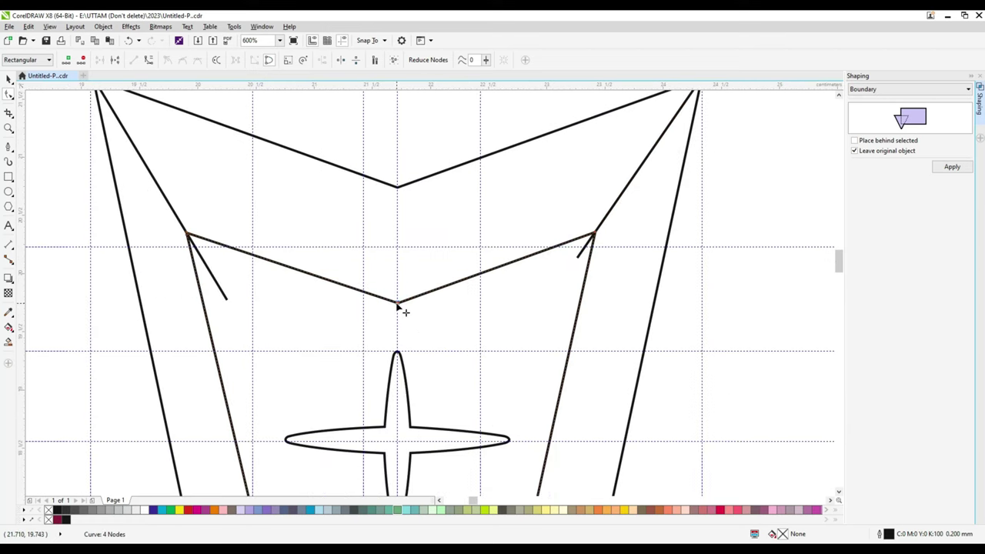
click(397, 188)
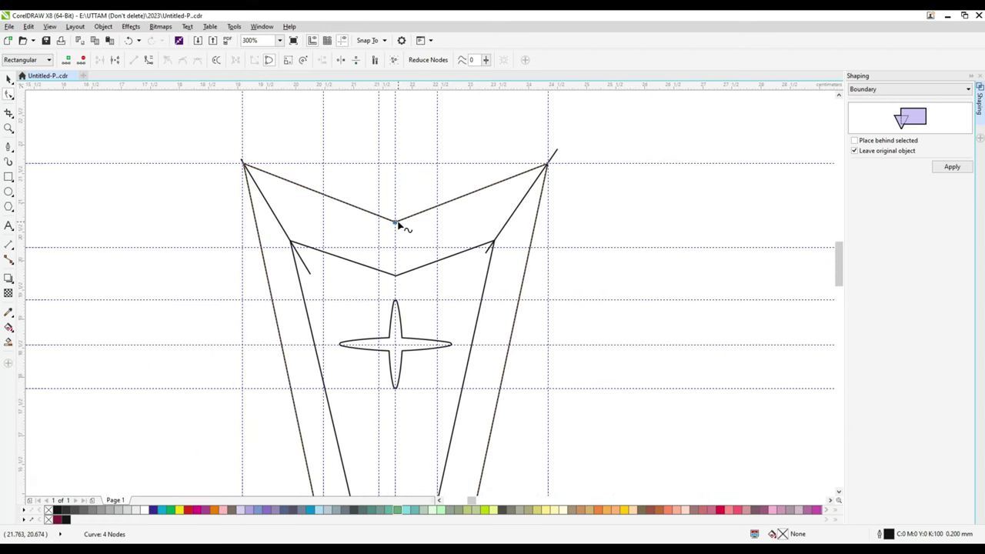
click(611, 232)
Draw a vertical Pen line on the center guideline from just above the inner shape's bottom tip to below the outer shape's tip.
scroll(539, 238, down, 2)
scroll(429, 388, up, 2)
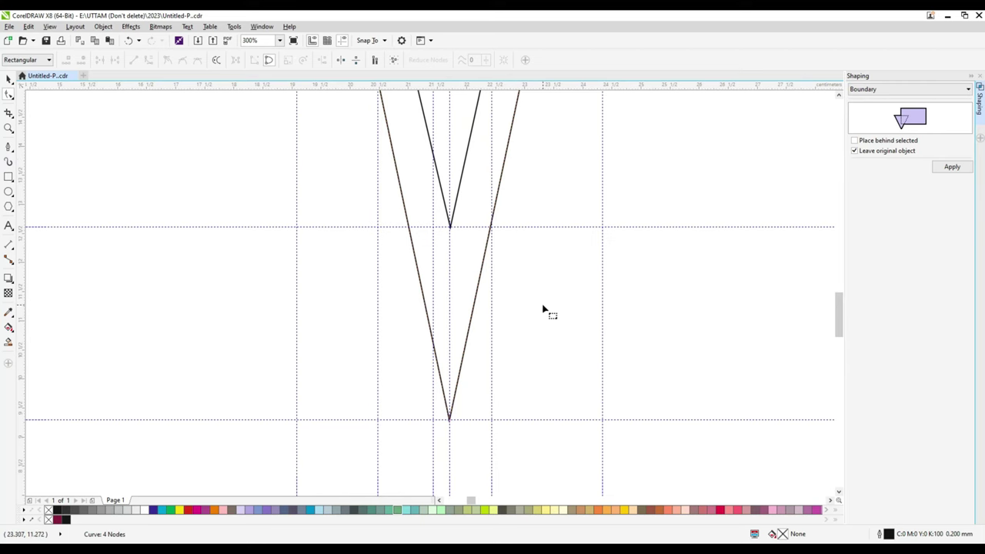
scroll(439, 372, down, 2)
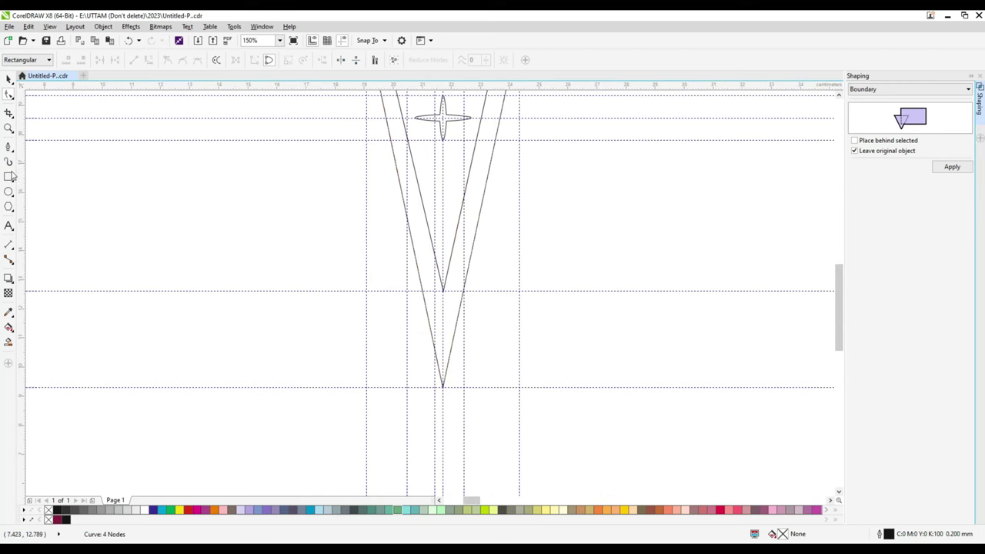
click(8, 146)
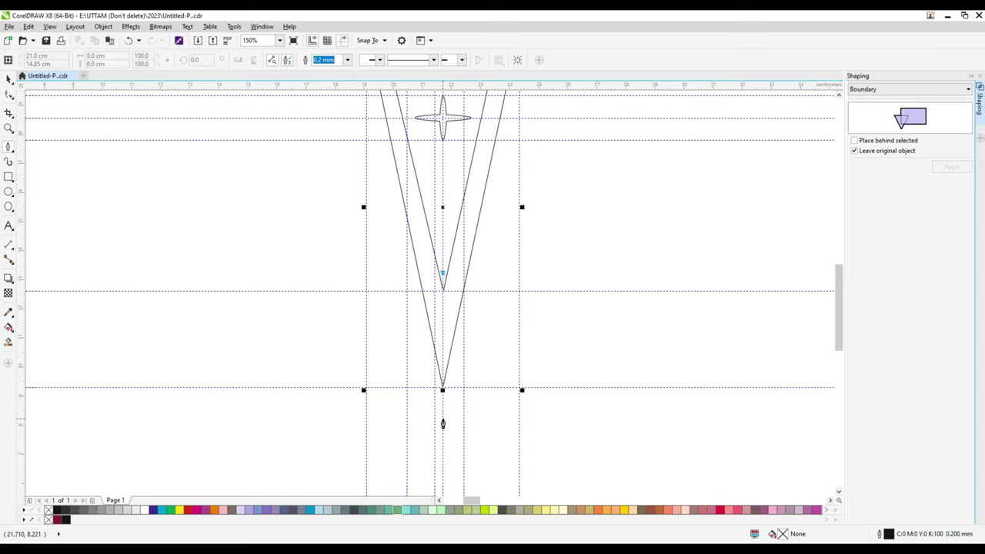
click(443, 419)
Add a node on each side of the outer shape's bottom tip and stretch the shape vertically to 100.1%.
click(10, 95)
scroll(447, 377, up, 3)
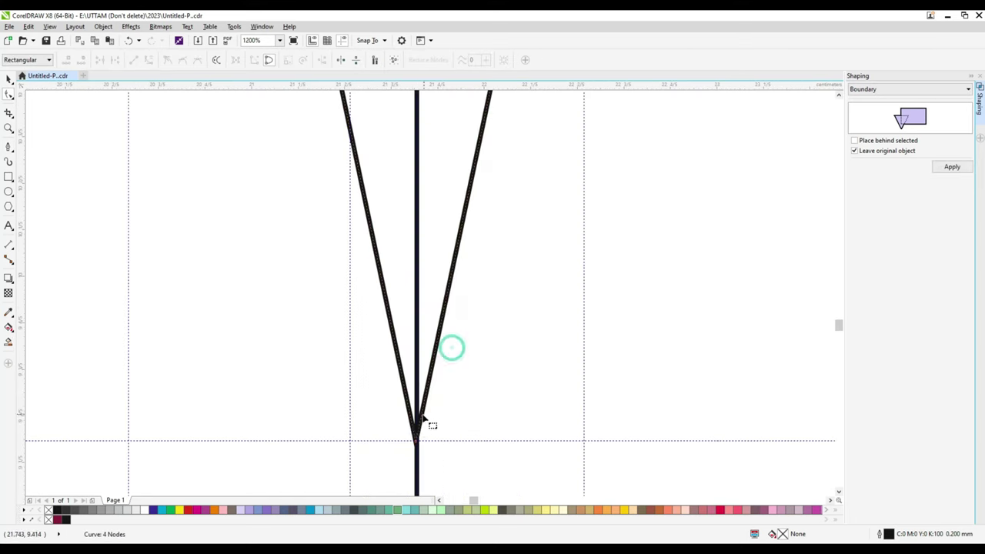
click(413, 432)
scroll(417, 438, up, 1)
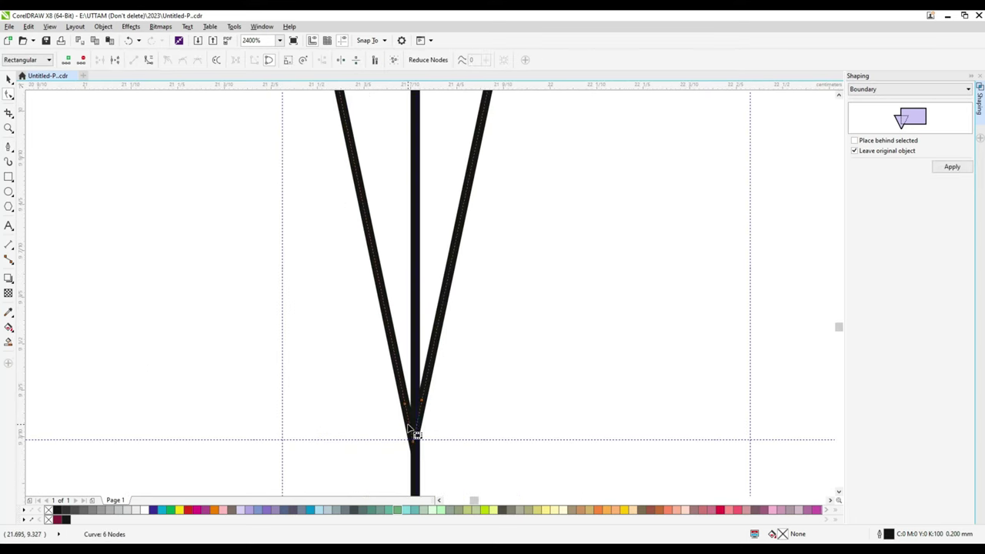
click(6, 80)
drag(414, 442, 414, 450)
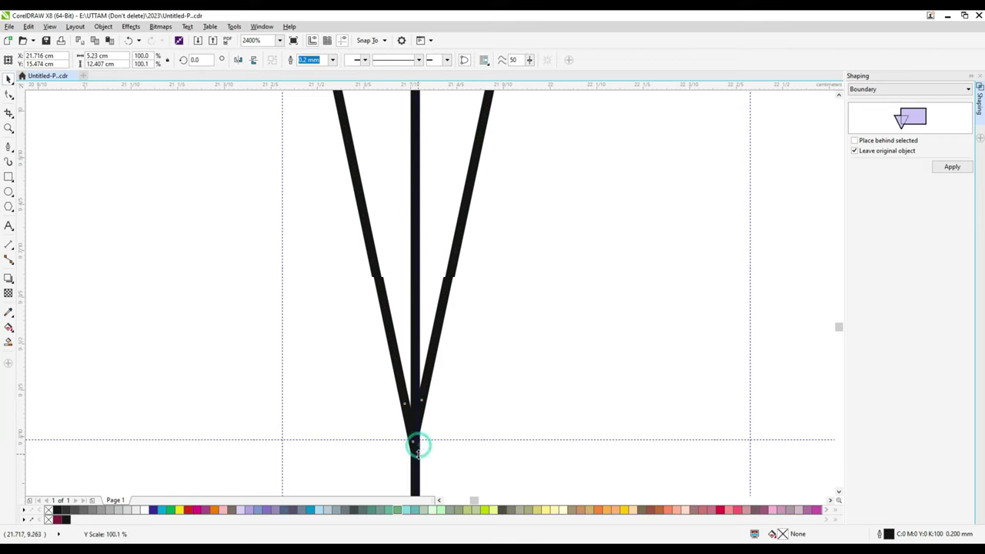
Try to reshape the outer shape's bottom tip by editing its tip node, and undo the change.
click(6, 95)
click(414, 447)
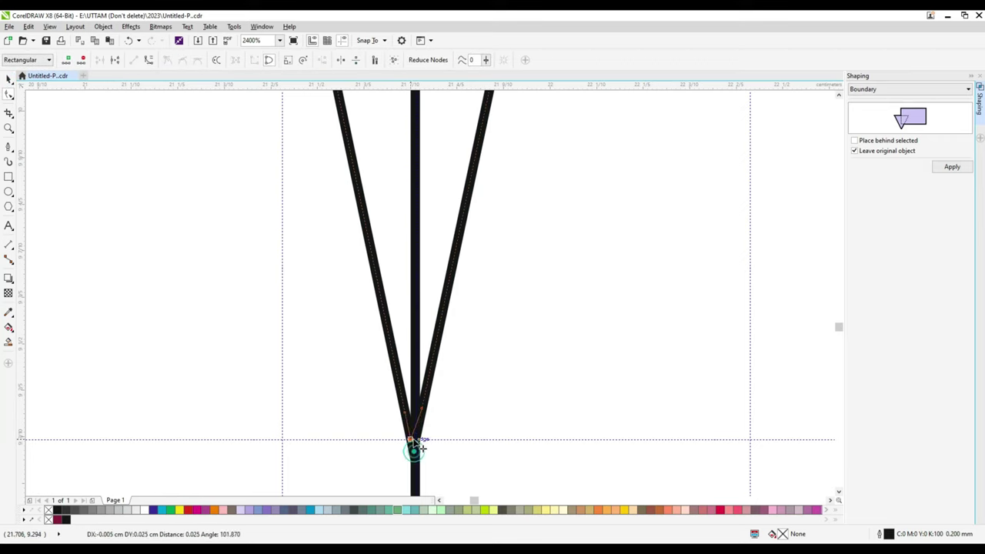
key(Delete)
key(ctrl+z)
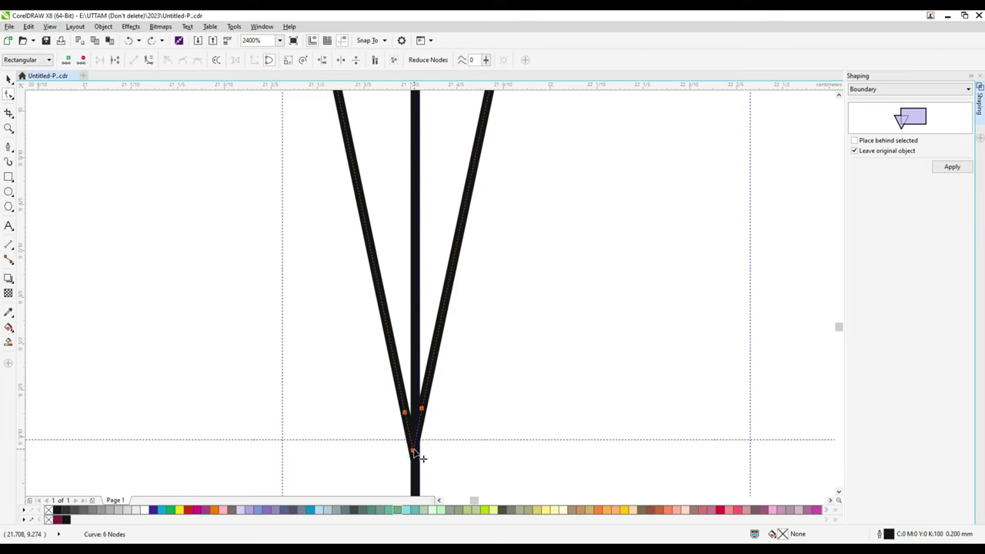
Convert the outer shape's bottom tip segments to curves and refine the nodes close to the tip.
right_click(413, 451)
click(502, 403)
double_click(408, 426)
click(418, 427)
click(413, 442)
double_click(418, 426)
Raise the outer shape's bottom tip node toward the guideline and remove it to round the tip.
scroll(416, 446, up, 1)
drag(411, 455, 413, 435)
click(414, 435)
click(401, 418)
double_click(414, 436)
click(414, 446)
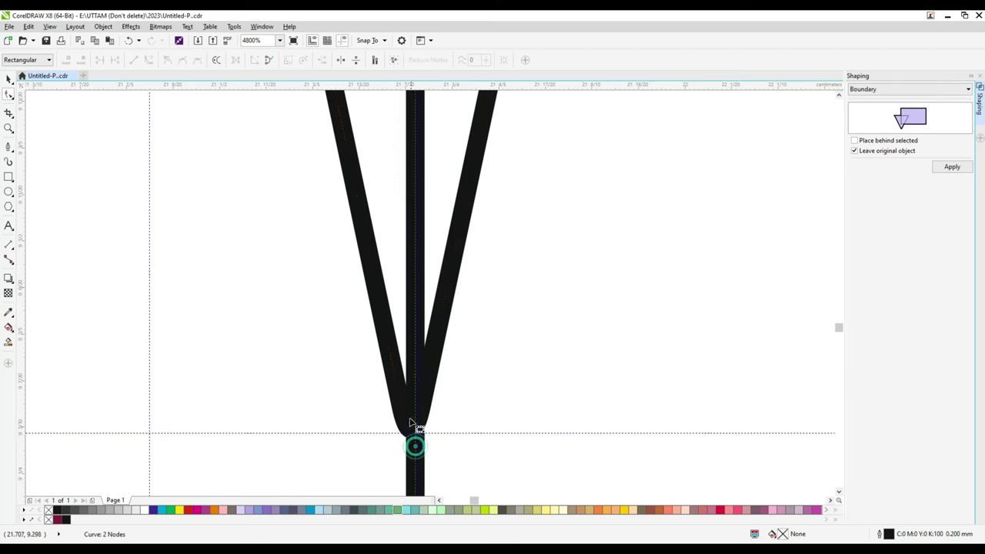
Add a node on each side of the inner shape's bottom tip and convert the tip segments to curves.
scroll(417, 397, down, 3)
scroll(416, 376, down, 1)
scroll(410, 307, up, 3)
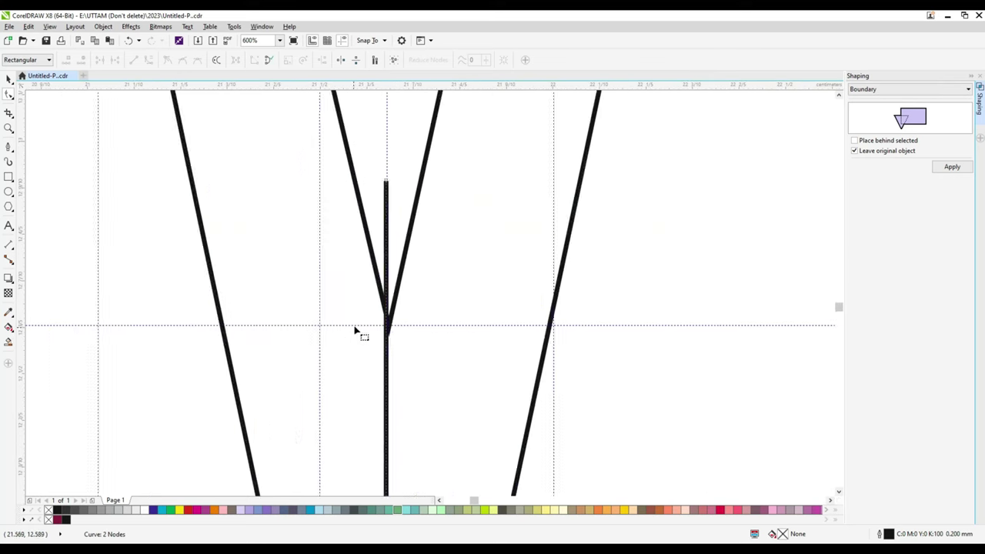
click(416, 297)
double_click(413, 288)
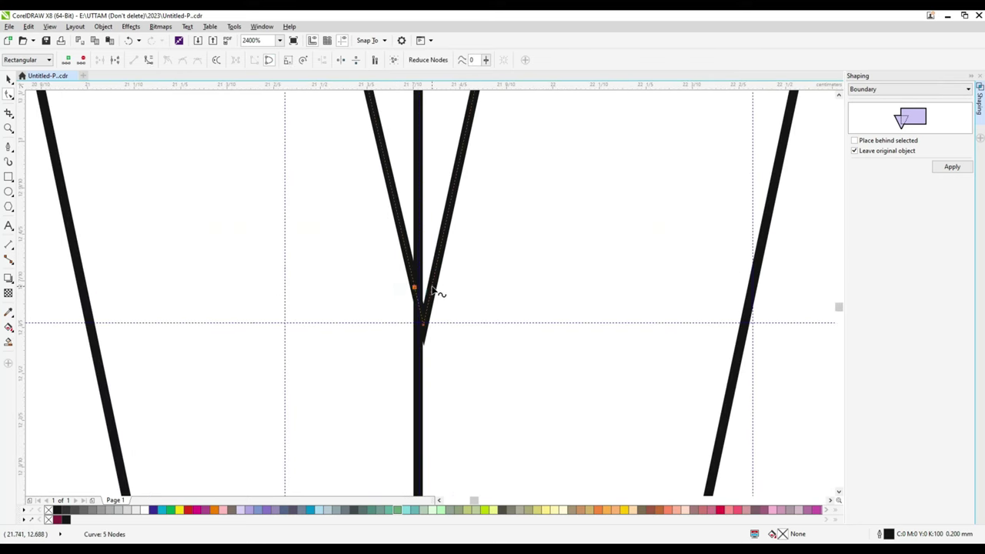
right_click(424, 326)
click(447, 367)
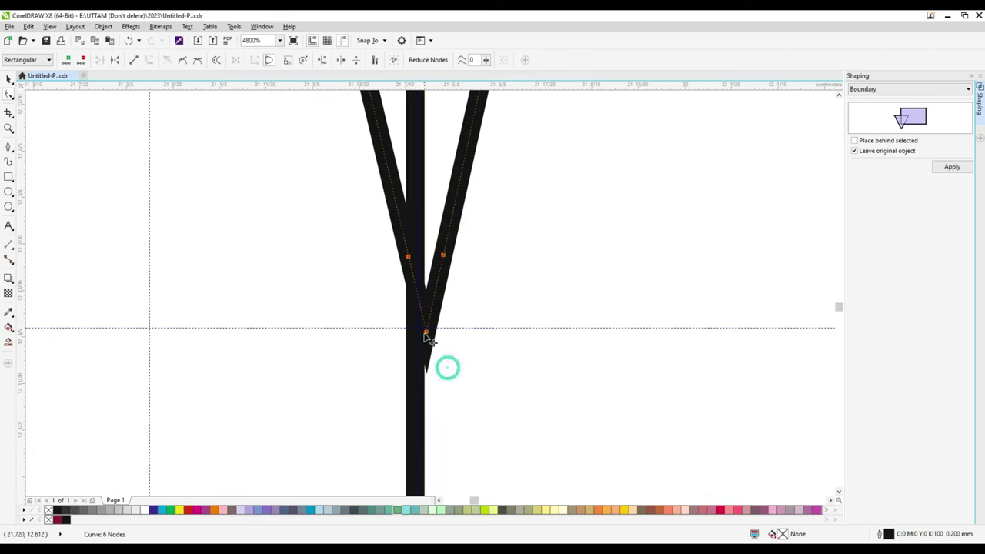
Adjust the inner shape's bottom tip node and its neighboring nodes to round the tip above the guideline.
click(423, 330)
key(Delete)
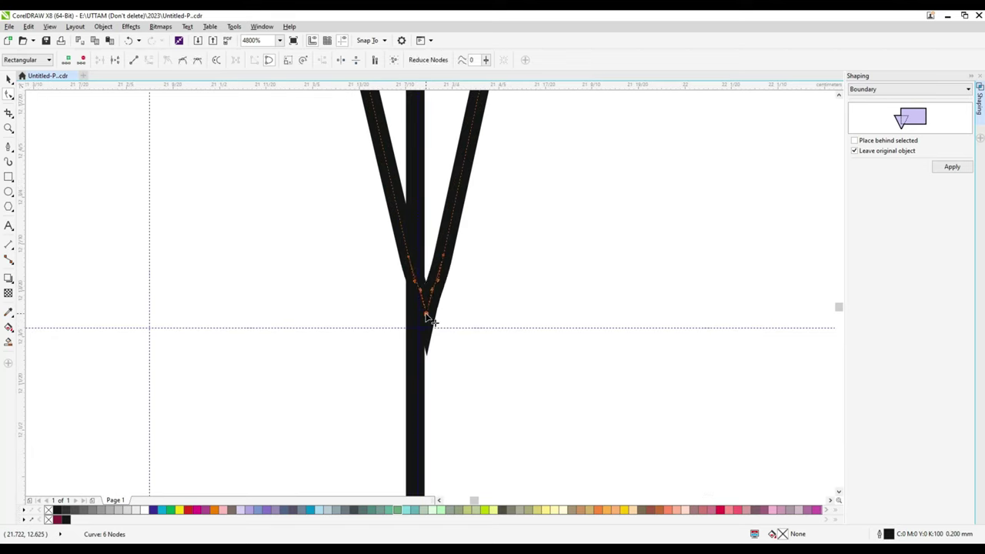
drag(427, 309, 430, 323)
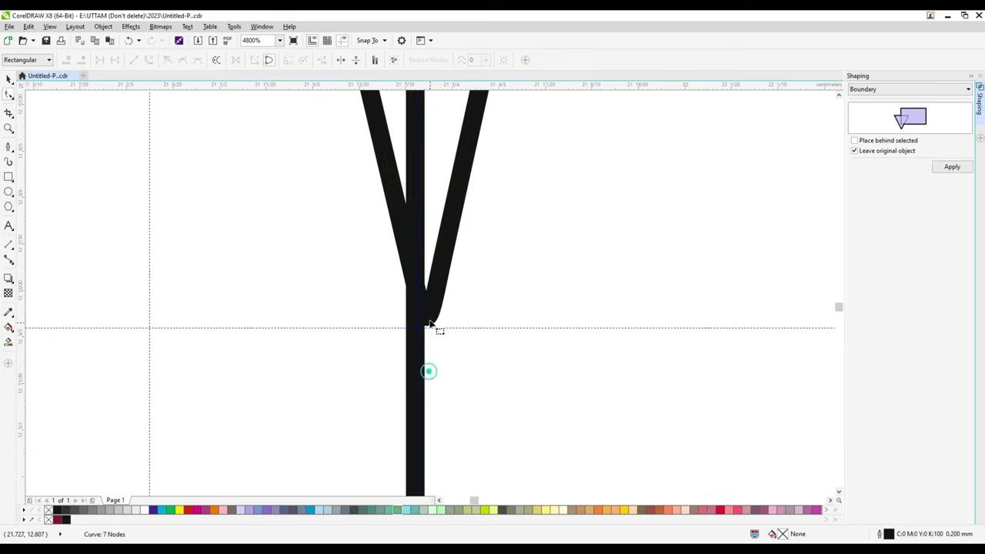
double_click(449, 224)
double_click(401, 228)
double_click(408, 256)
Smooth both sides of the inner shape's rounded bottom tip by moving the left node and removing excess nodes.
scroll(444, 260, down, 3)
click(403, 394)
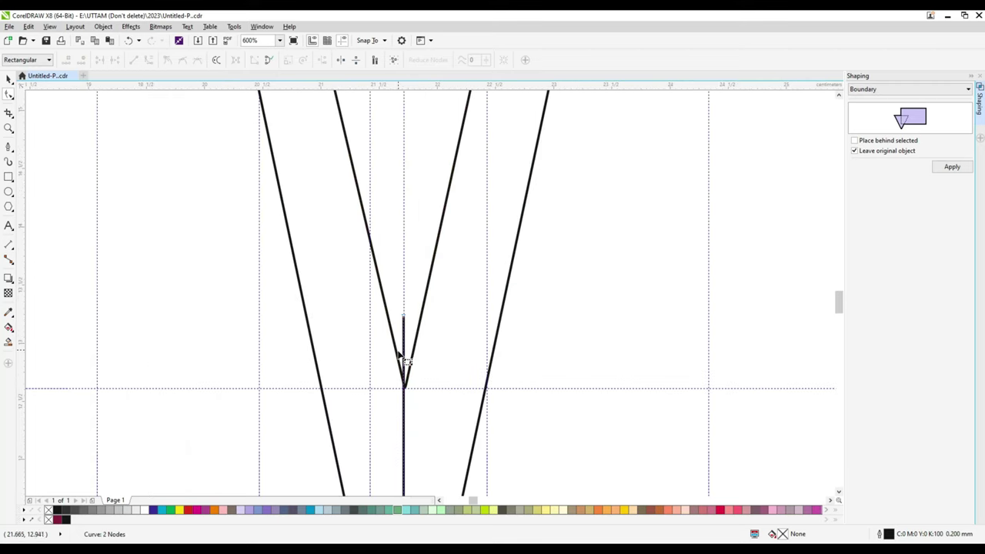
scroll(403, 361, up, 3)
click(376, 306)
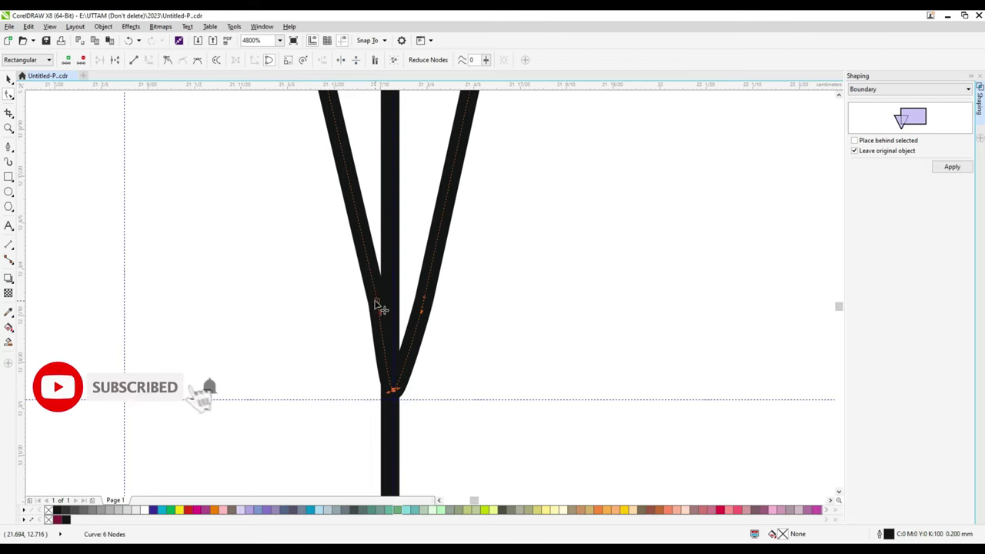
drag(376, 301, 368, 297)
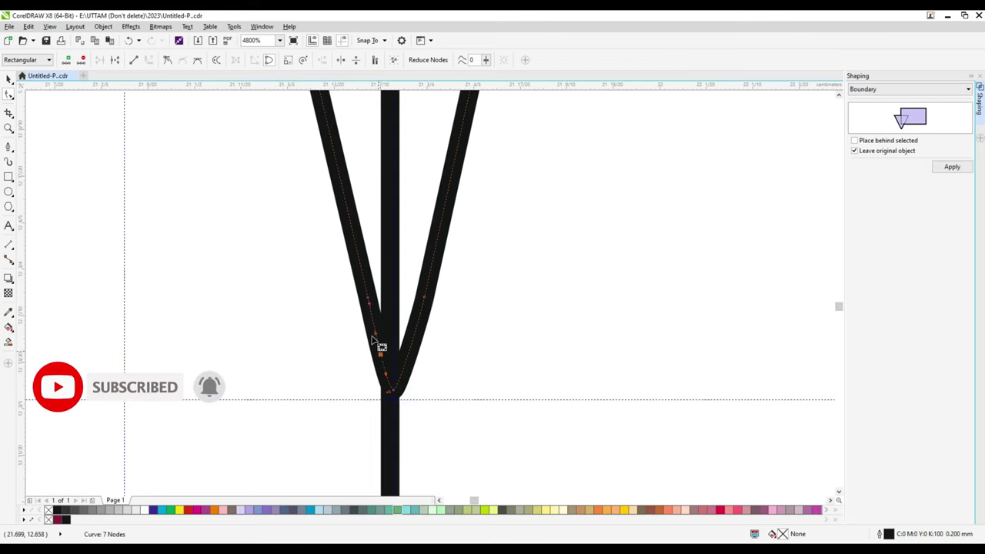
double_click(369, 299)
double_click(413, 335)
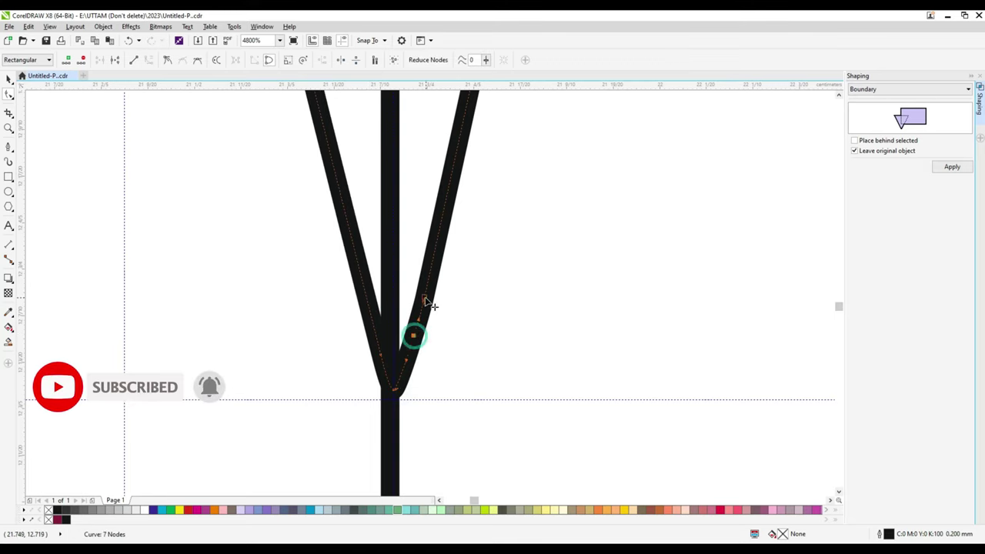
key(Delete)
Add a node on each side of the inner shape's upper-left corner.
scroll(387, 391, down, 5)
scroll(369, 178, up, 2)
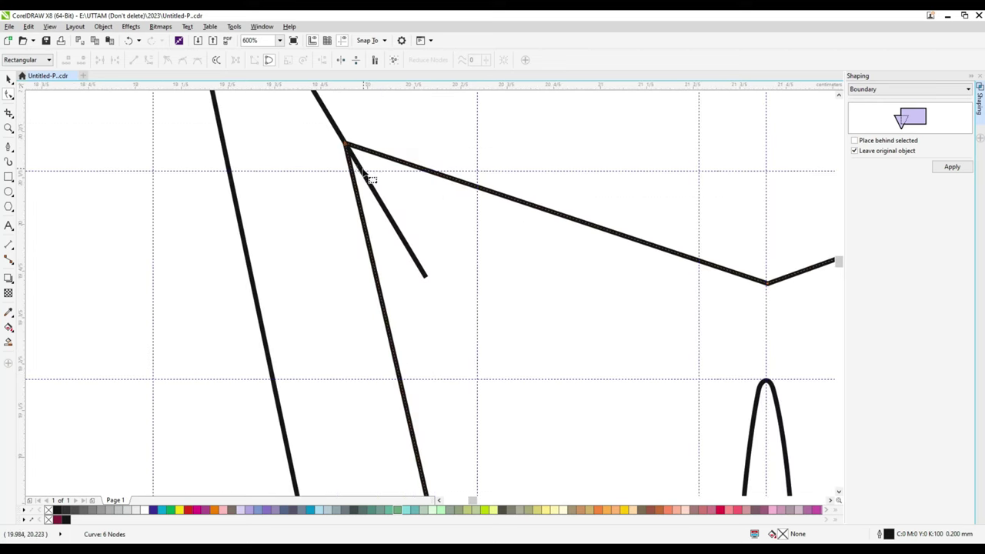
double_click(350, 165)
double_click(365, 150)
scroll(350, 146, up, 2)
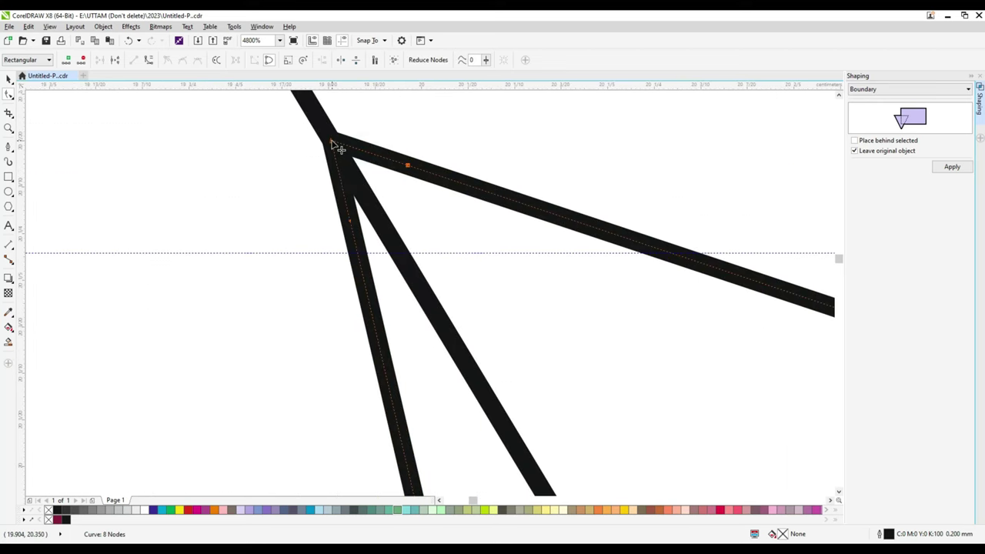
Convert the inner shape's upper-left corner segments to curves, then round the corner by pulling its node inward and removing excess nodes.
right_click(331, 143)
click(374, 177)
right_click(332, 144)
click(367, 188)
scroll(341, 154, up, 1)
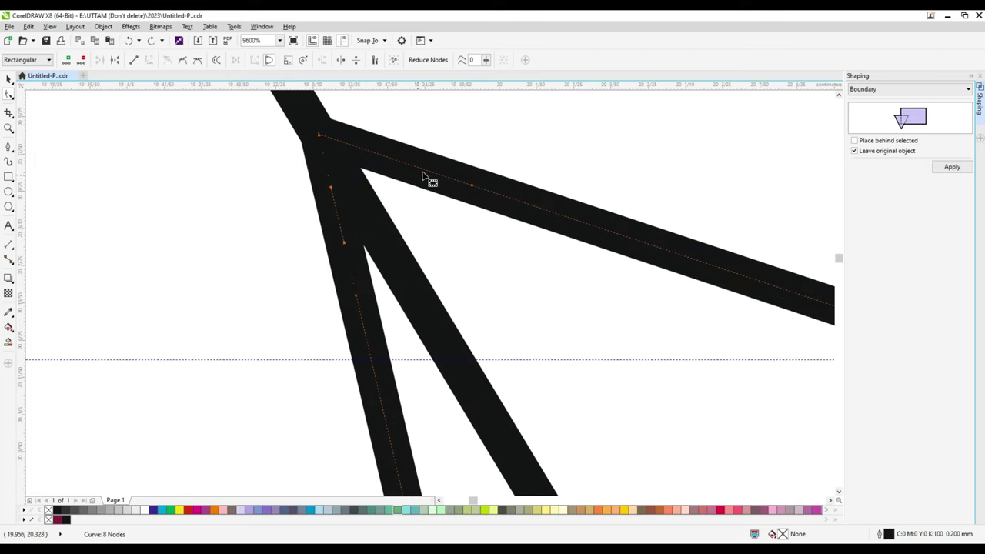
drag(318, 136, 346, 160)
double_click(345, 161)
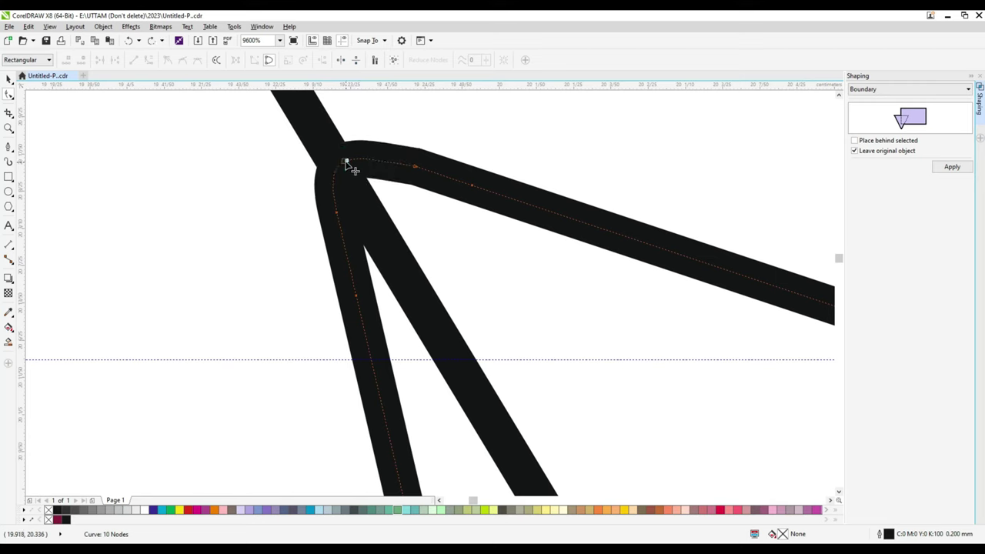
double_click(349, 159)
double_click(443, 176)
double_click(415, 166)
Add a node on each side of the inner shape's upper-right corner.
scroll(258, 219, down, 4)
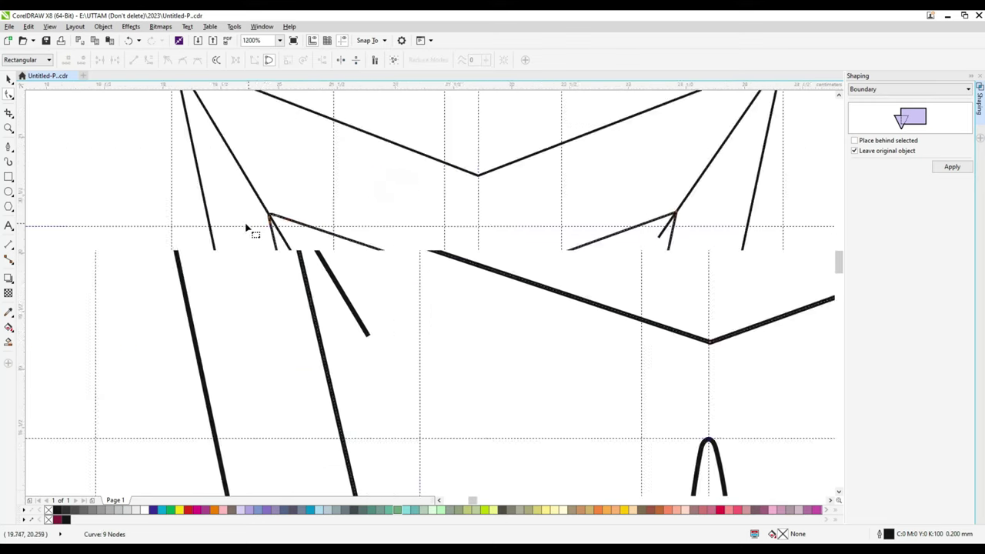
scroll(730, 207, up, 2)
double_click(468, 236)
click(478, 247)
scroll(487, 220, up, 2)
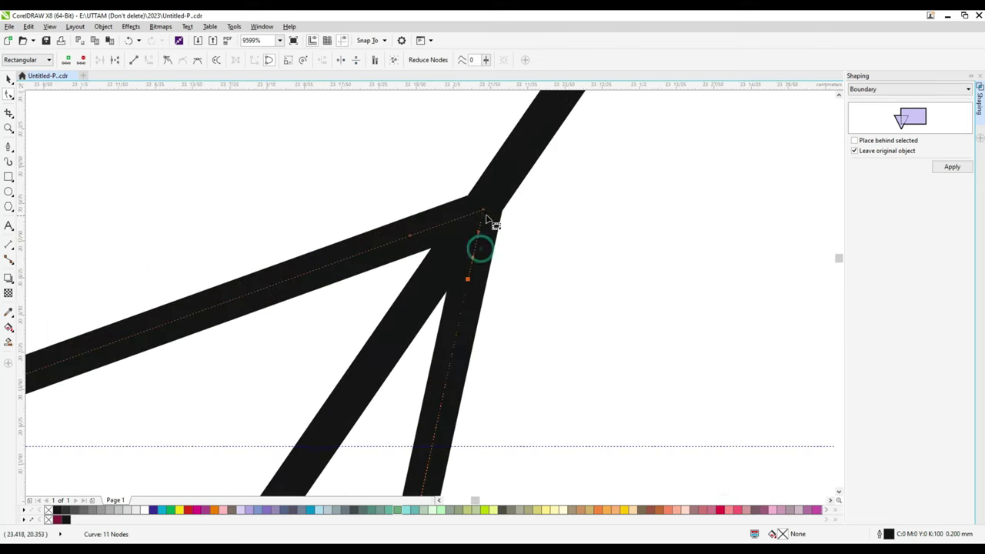
Convert the inner shape's upper-right corner to curves and round it by pulling the corner node inward and removing it.
right_click(483, 210)
click(513, 256)
scroll(478, 214, up, 2)
drag(501, 192, 446, 250)
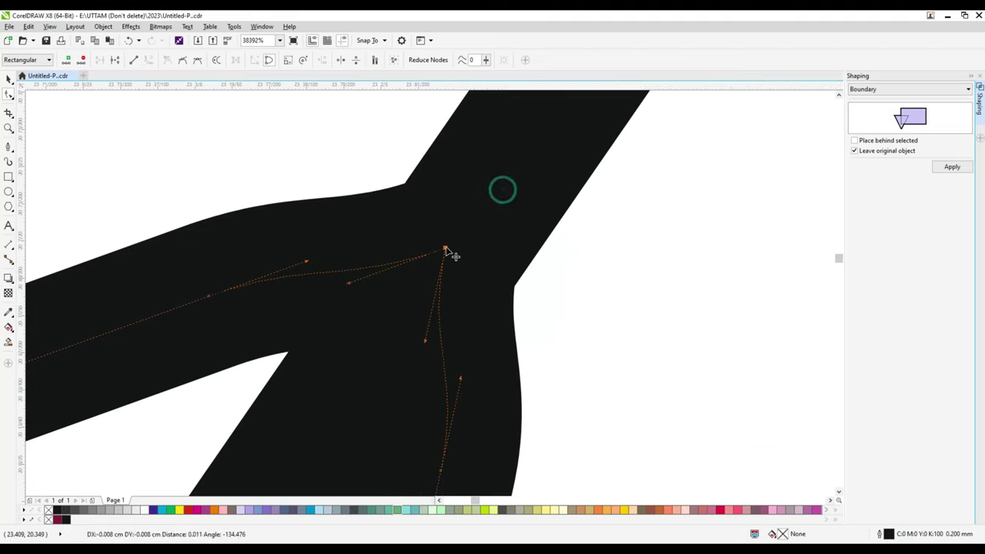
double_click(446, 248)
Select the outer shape and add a node on each side of its upper-right corner.
scroll(435, 258, down, 3)
scroll(435, 263, down, 3)
scroll(537, 114, up, 2)
click(539, 130)
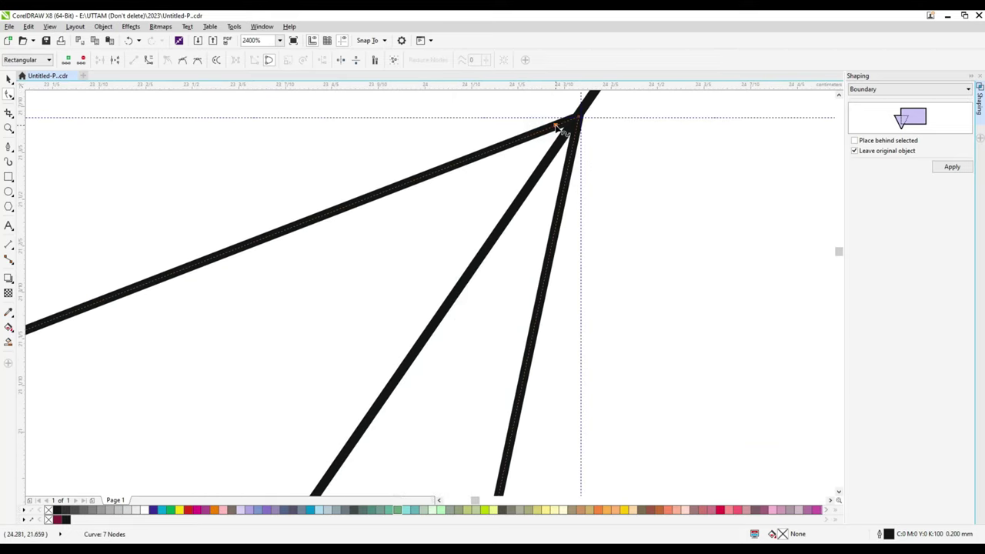
double_click(556, 125)
double_click(575, 135)
scroll(561, 147, up, 3)
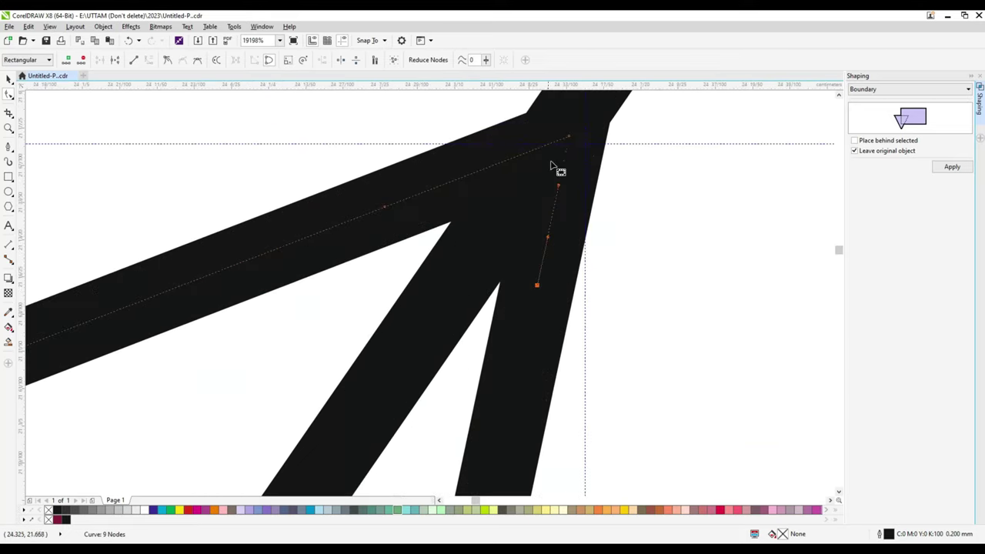
Convert the outer shape's upper-right corner to curves and round it by pulling the corner node inward and removing it.
right_click(568, 137)
click(596, 183)
drag(568, 136, 539, 168)
double_click(539, 168)
scroll(544, 198, down, 1)
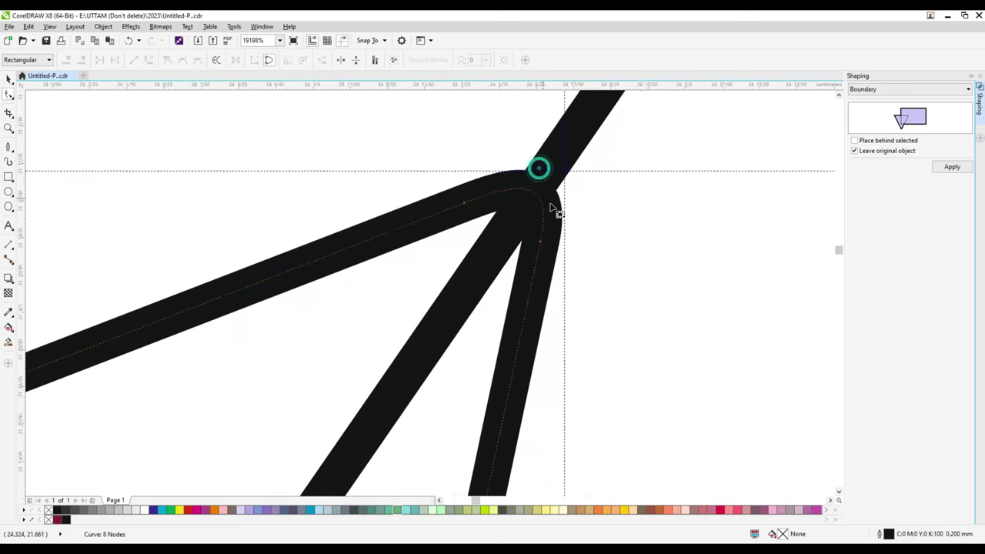
Add a node beside the outer shape's upper-left corner and convert the corner segments to curves.
scroll(553, 209, down, 5)
scroll(254, 203, up, 3)
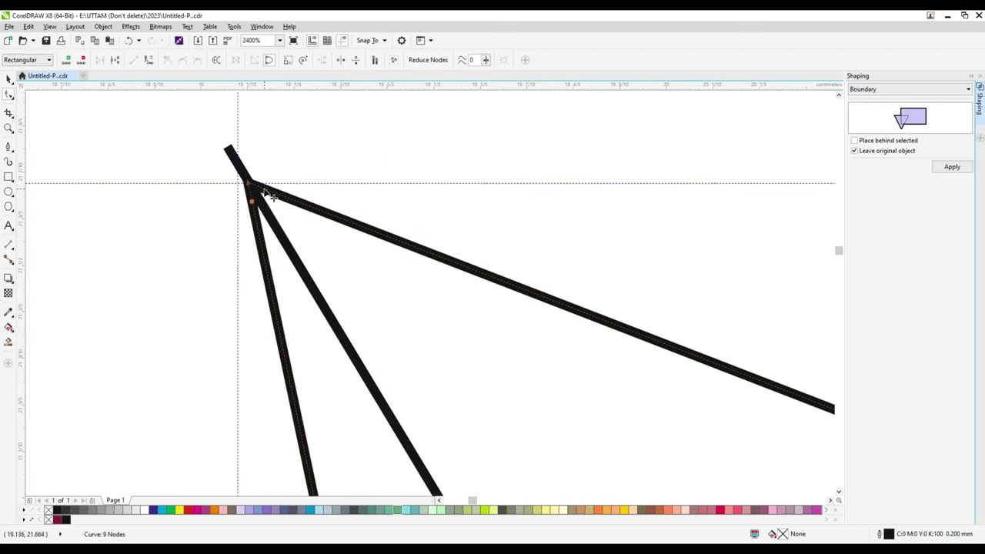
double_click(257, 192)
scroll(257, 192, up, 2)
right_click(280, 191)
click(316, 237)
scroll(284, 187, up, 1)
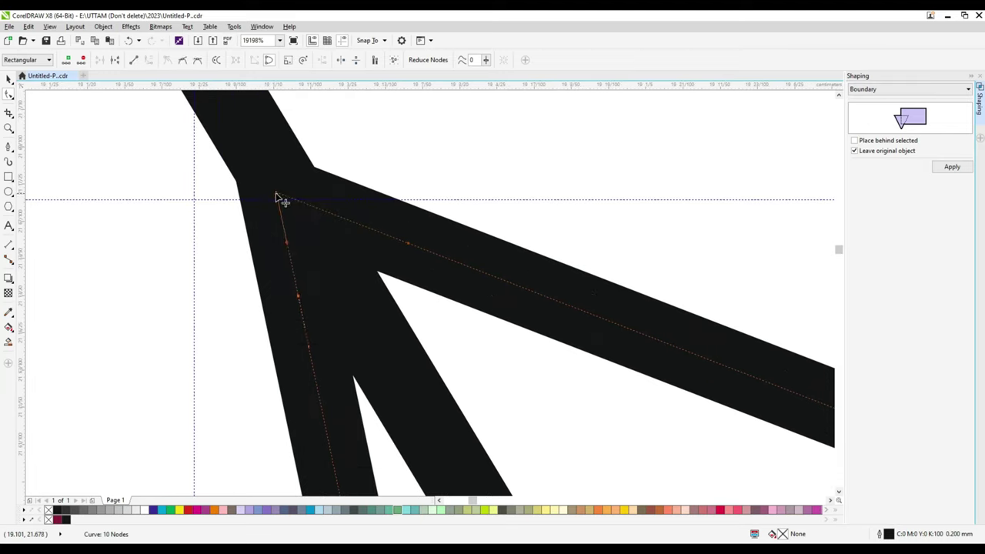
Round the outer shape's upper-left corner by pulling its corner node inward and removing the extra node on the adjoining edge.
click(276, 194)
drag(276, 192, 301, 219)
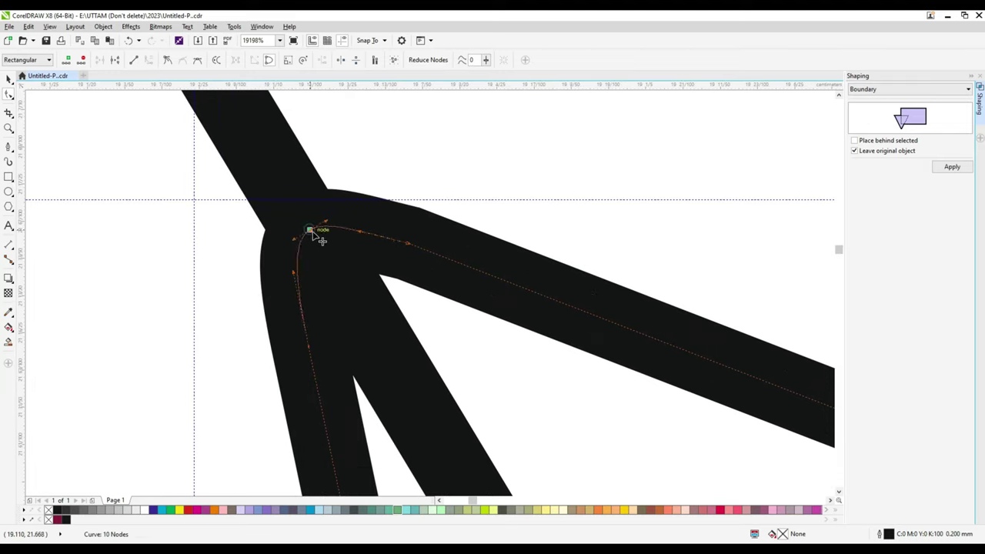
double_click(407, 244)
scroll(400, 246, down, 6)
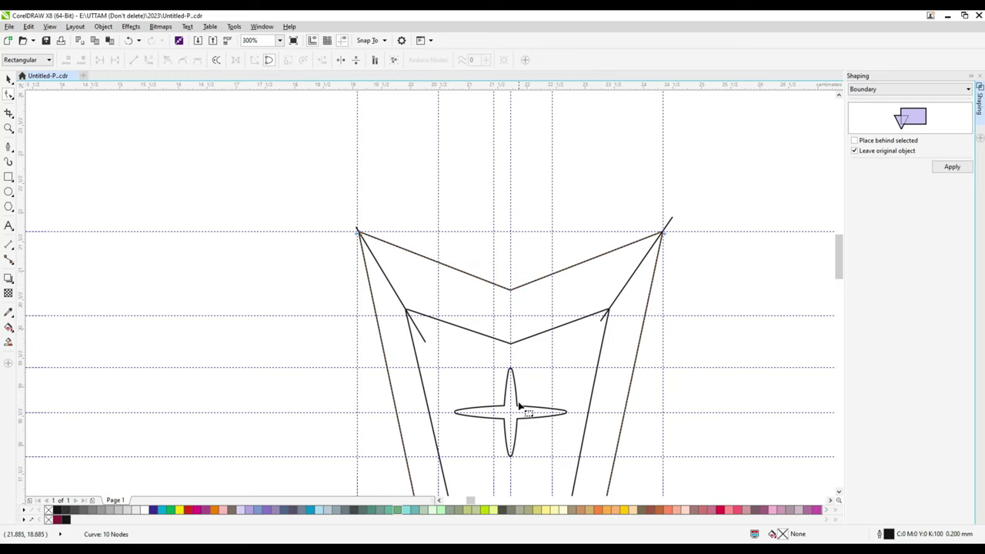
Move the star's upper-left inner corner outward and reshape the left side of its upper arm.
scroll(494, 412, up, 2)
drag(534, 382, 522, 378)
click(528, 333)
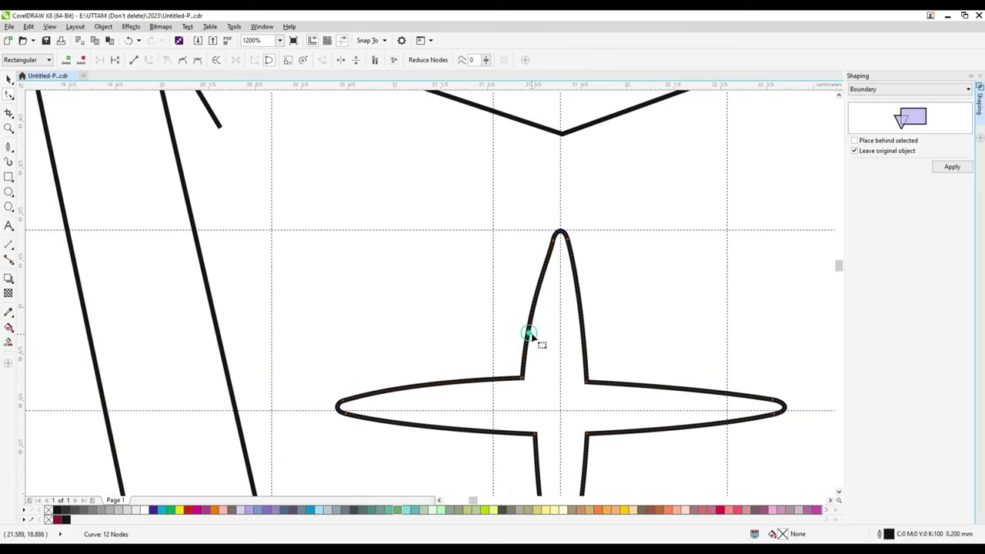
drag(529, 333, 530, 336)
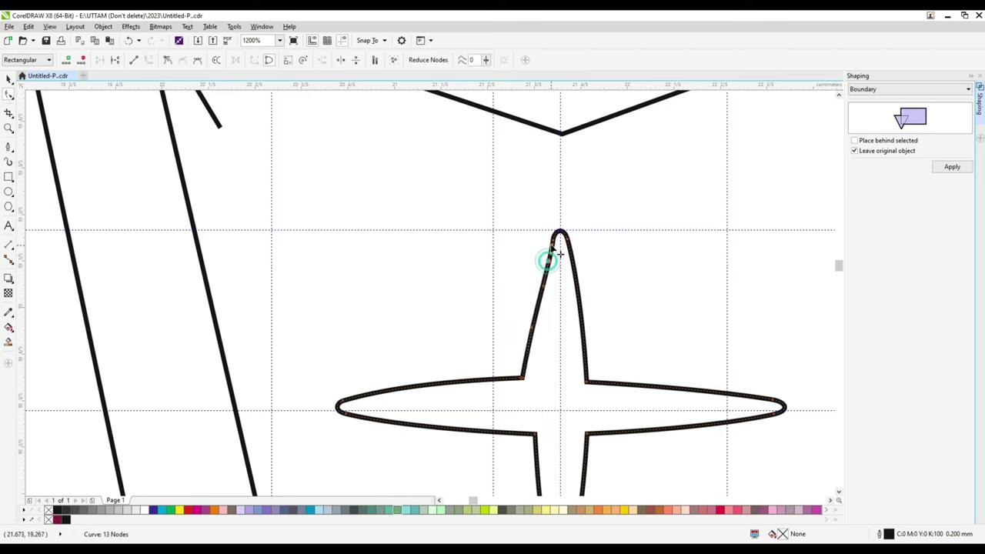
Reposition the star's upper-right inner corner and node near the upper tip, and reshape the upper arm's right side into a smooth curve.
drag(588, 389, 599, 387)
drag(567, 239, 574, 257)
scroll(595, 380, up, 2)
drag(614, 396, 602, 394)
scroll(567, 394, down, 1)
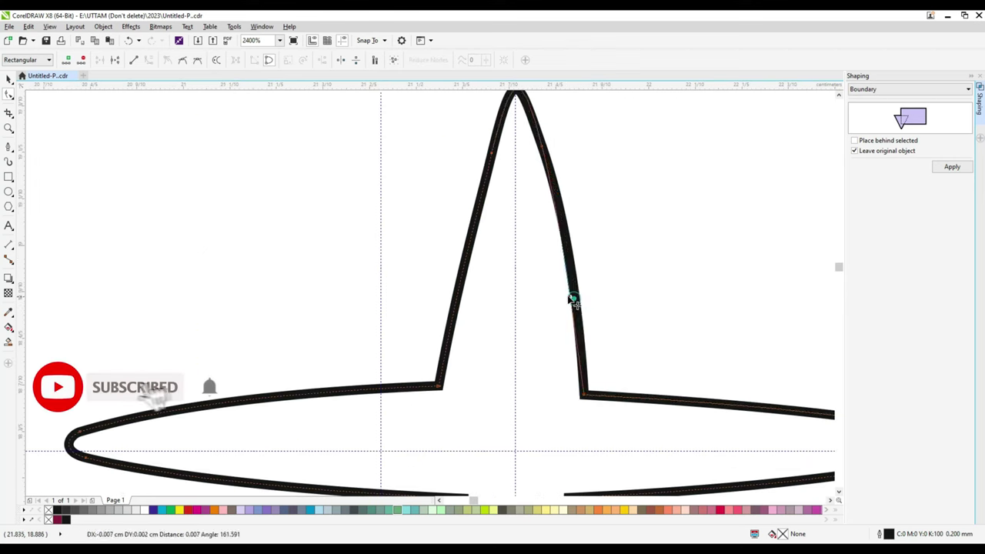
scroll(569, 300, down, 1)
click(556, 352)
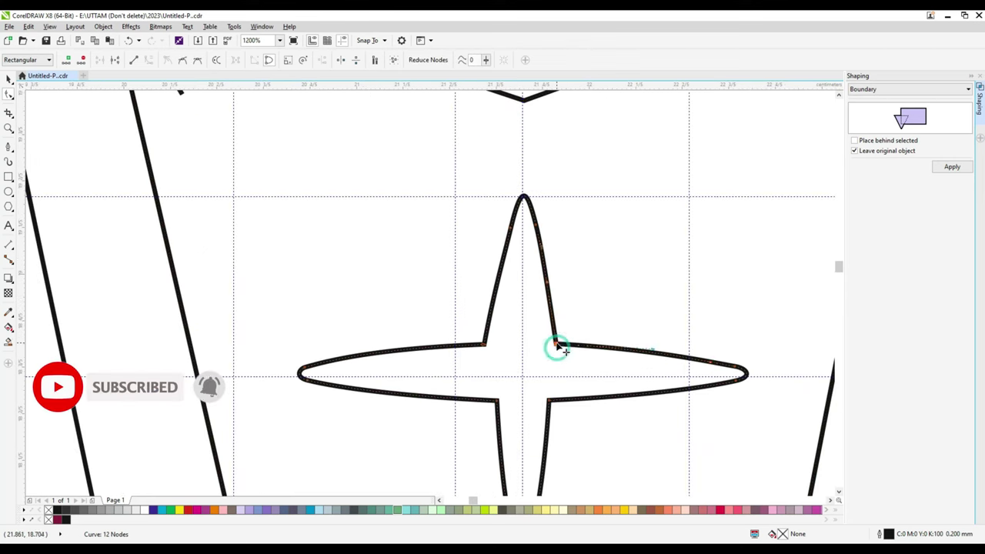
click(618, 313)
scroll(523, 267, down, 2)
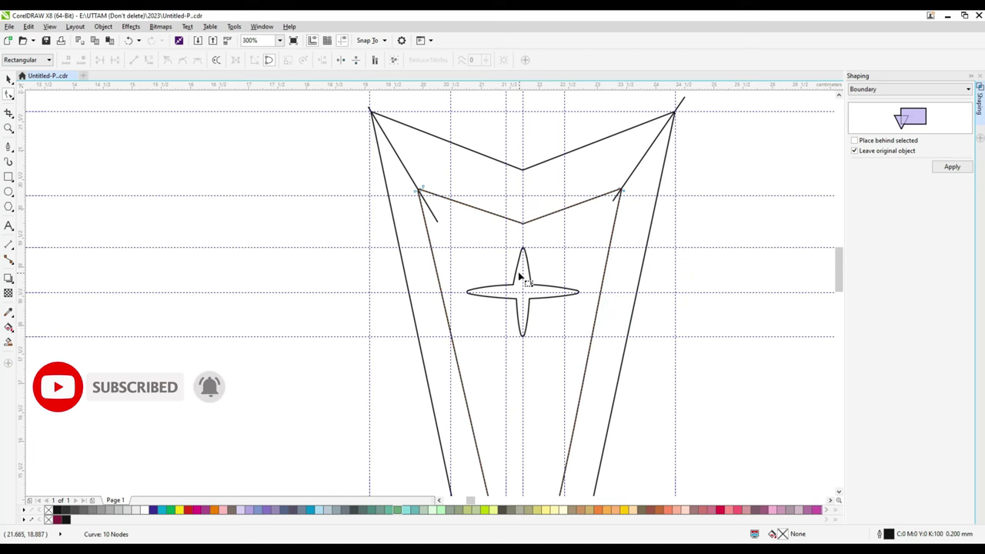
Shift the star's upper-left inner corner slightly inward and rework the nodes near the upper tip, undoing the unwanted node edit.
scroll(519, 273, up, 2)
drag(497, 321, 504, 323)
click(524, 206)
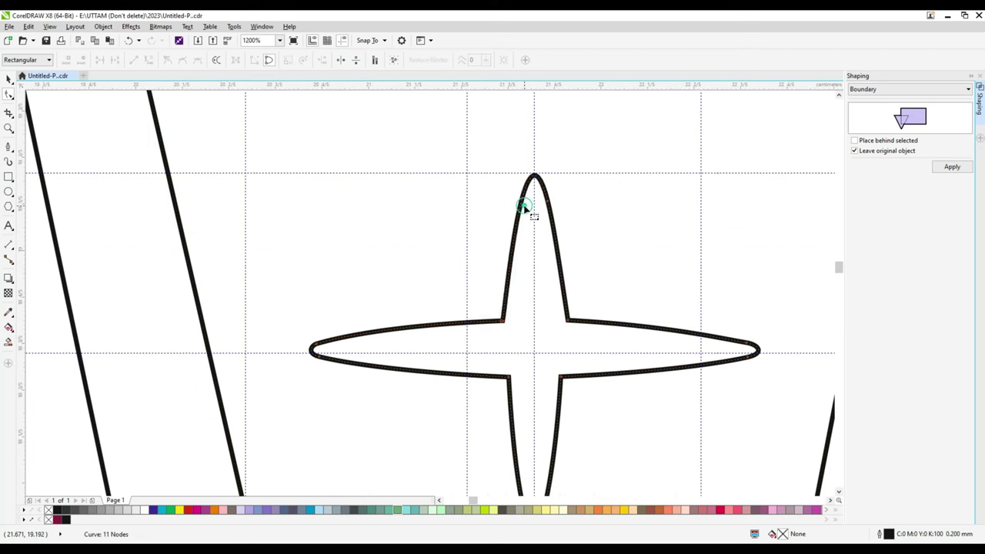
scroll(531, 177, up, 2)
key(ctrl+z)
double_click(548, 161)
scroll(543, 173, down, 2)
scroll(507, 312, up, 1)
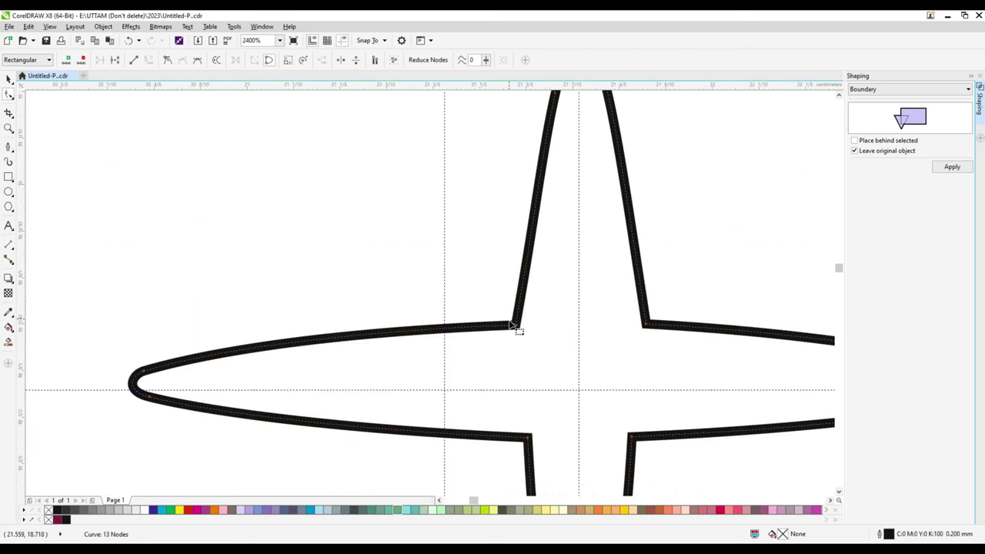
Refine the left side of the star's upper arm by moving its inner corner inward and cleaning up the nodes near the tip.
drag(514, 325, 523, 326)
click(530, 297)
scroll(523, 311, down, 1)
click(537, 221)
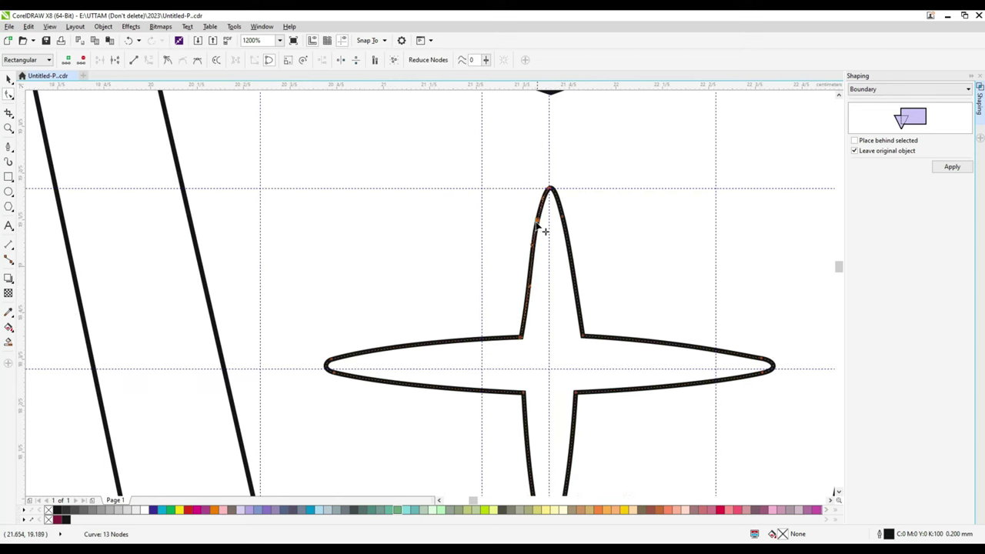
double_click(538, 219)
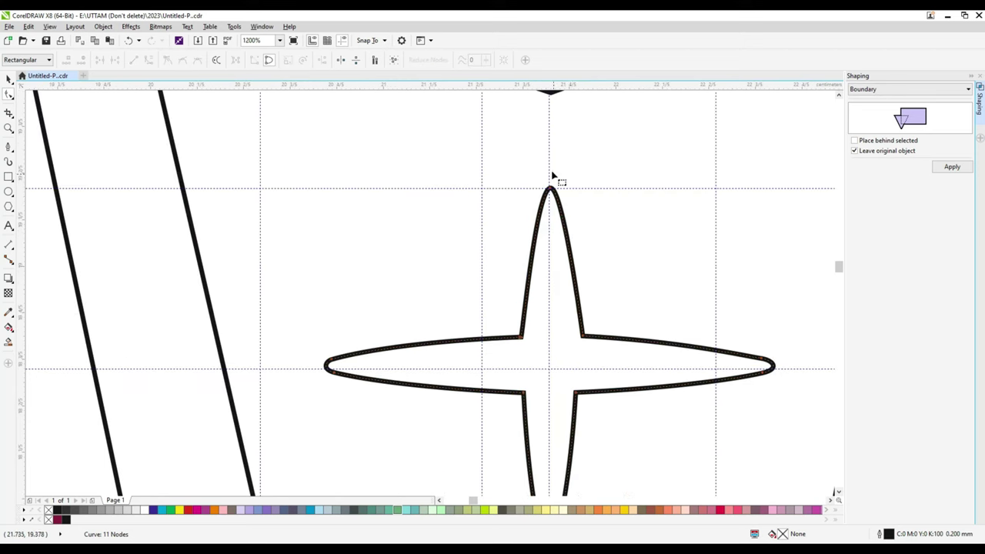
scroll(553, 176, up, 1)
double_click(551, 189)
scroll(551, 189, down, 3)
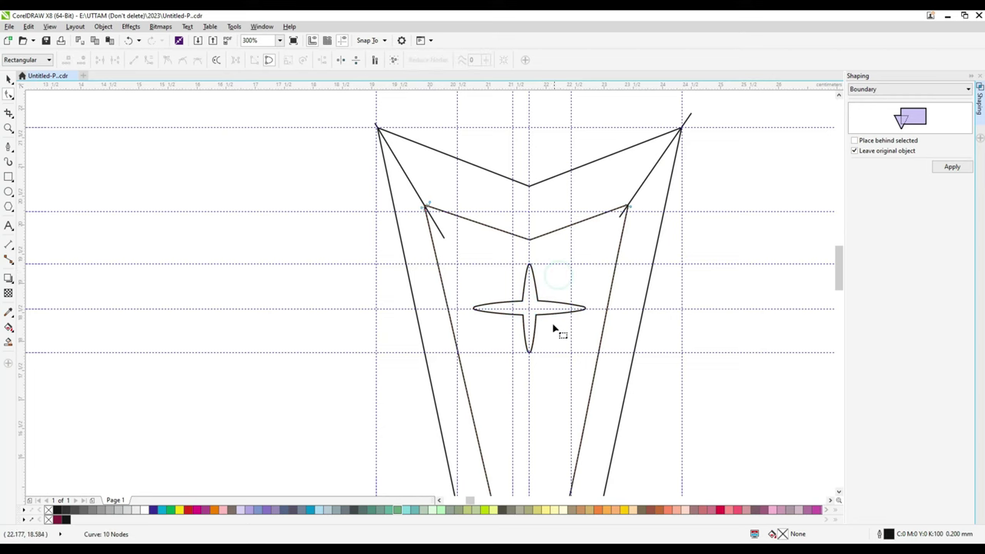
Slim the star's left arm by moving the node above its tip inward and flattening its upper and lower edges.
click(545, 314)
scroll(546, 313, up, 2)
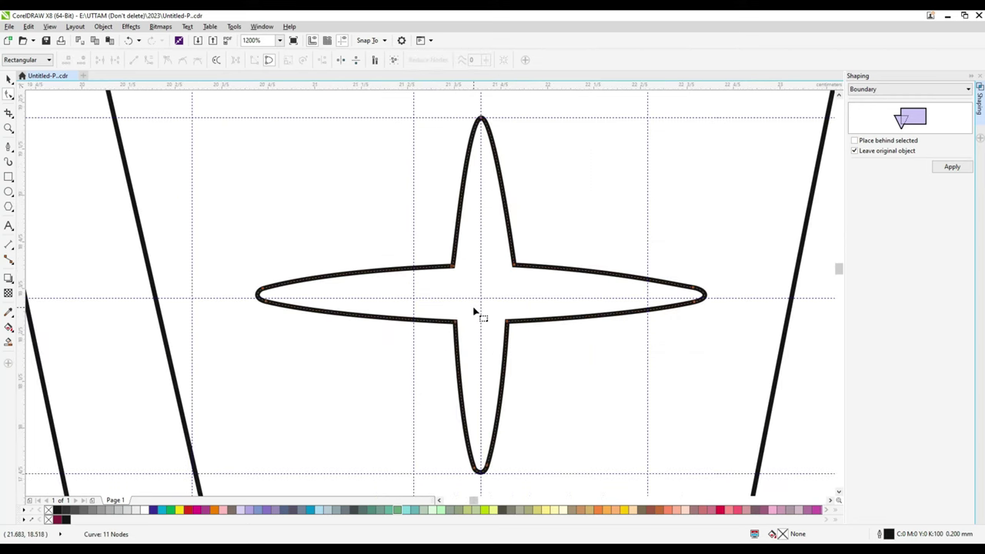
scroll(263, 304, up, 1)
click(262, 290)
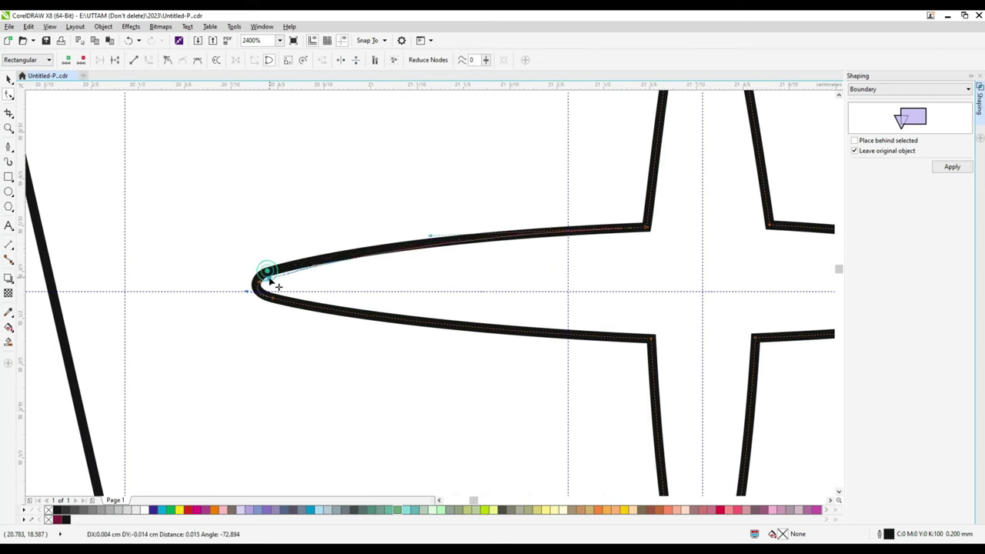
click(506, 241)
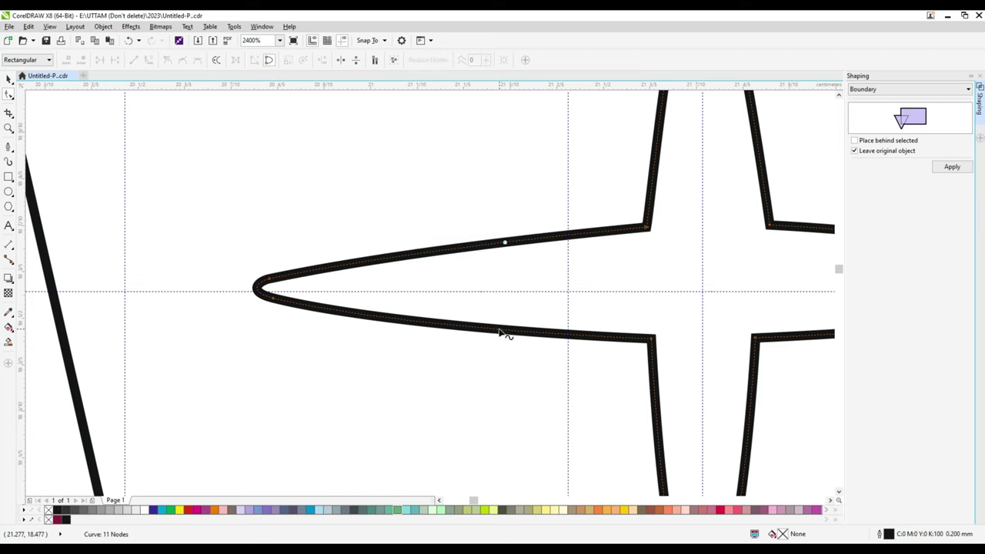
drag(499, 331, 499, 326)
Adjust the end of the star's left arm by pulling its tip node slightly inward.
scroll(254, 292, up, 1)
click(257, 288)
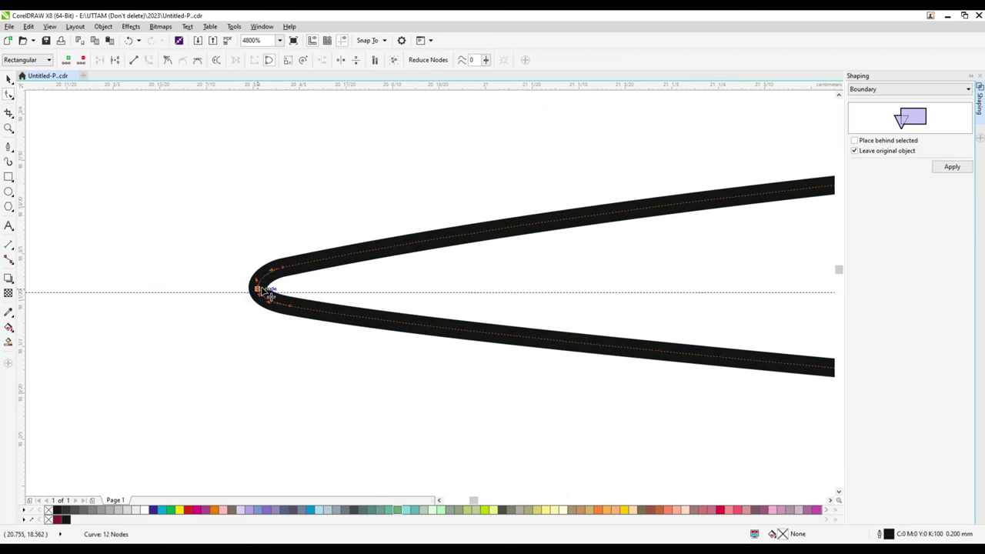
drag(258, 289, 263, 286)
scroll(279, 313, down, 3)
click(365, 312)
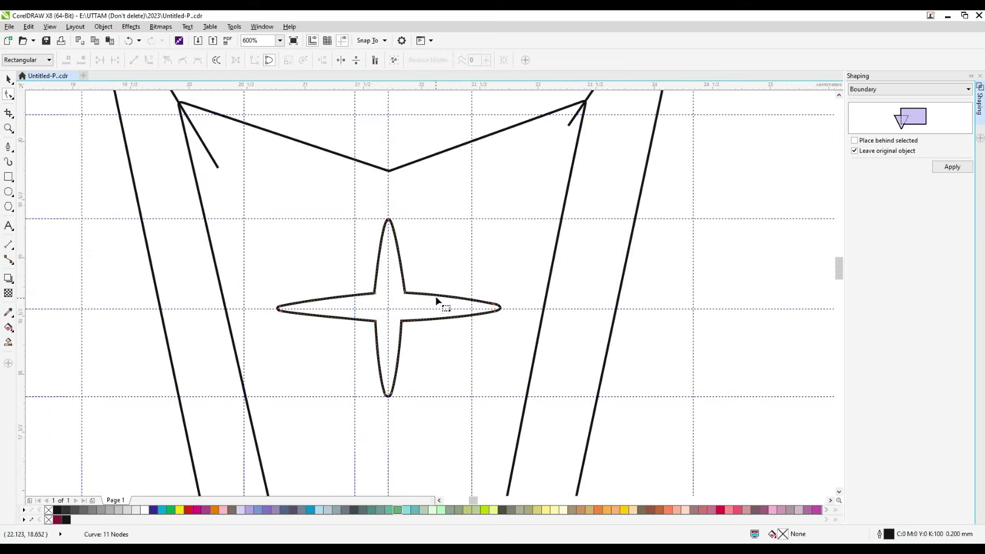
Flatten the upper and lower edges of the star's right arm and remove the surplus nodes beside its tip.
scroll(436, 302, up, 1)
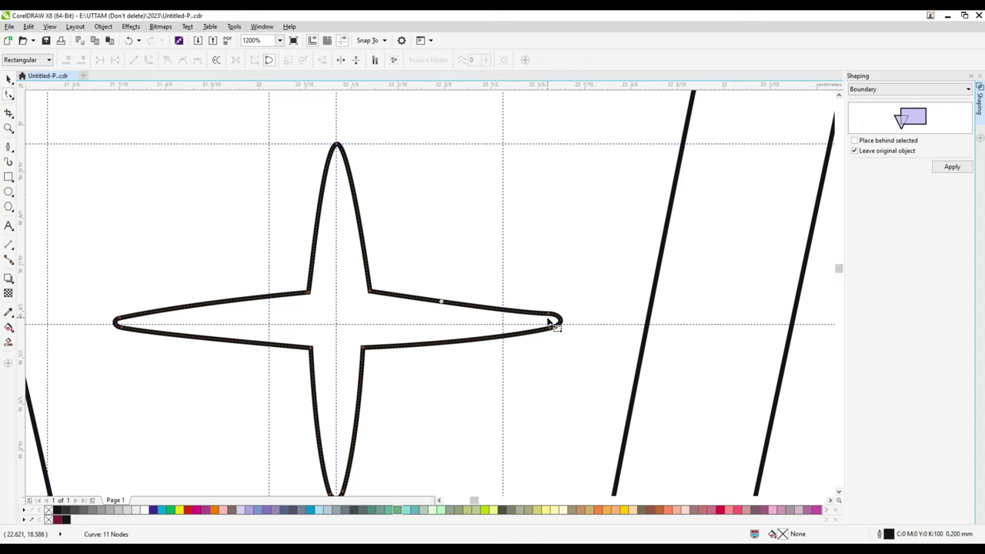
scroll(546, 319, up, 1)
drag(390, 286, 391, 290)
drag(397, 363, 396, 357)
double_click(572, 327)
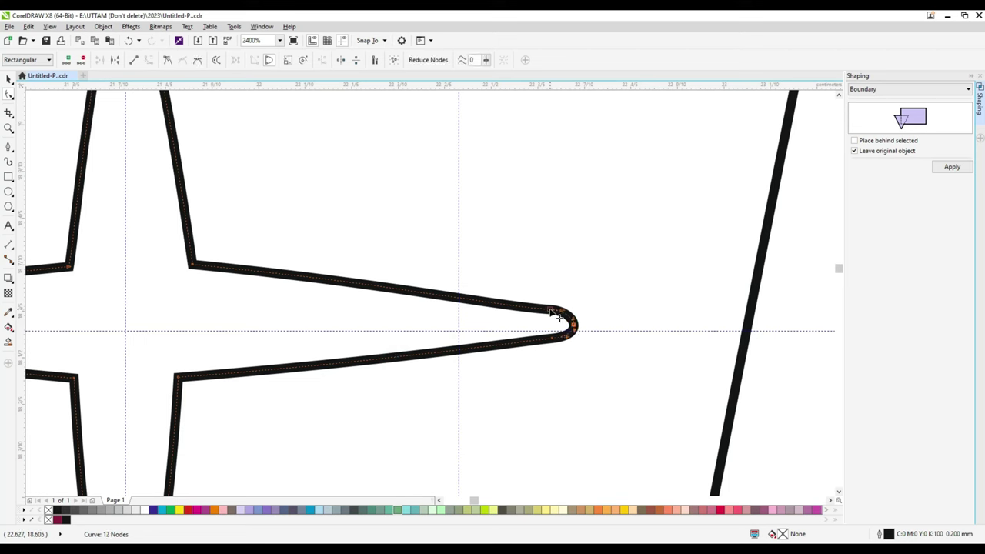
double_click(551, 309)
double_click(552, 338)
scroll(577, 336, down, 2)
Remove the extra node at the tip of the star's left arm to make it pointier.
scroll(567, 337, up, 1)
scroll(142, 335, up, 2)
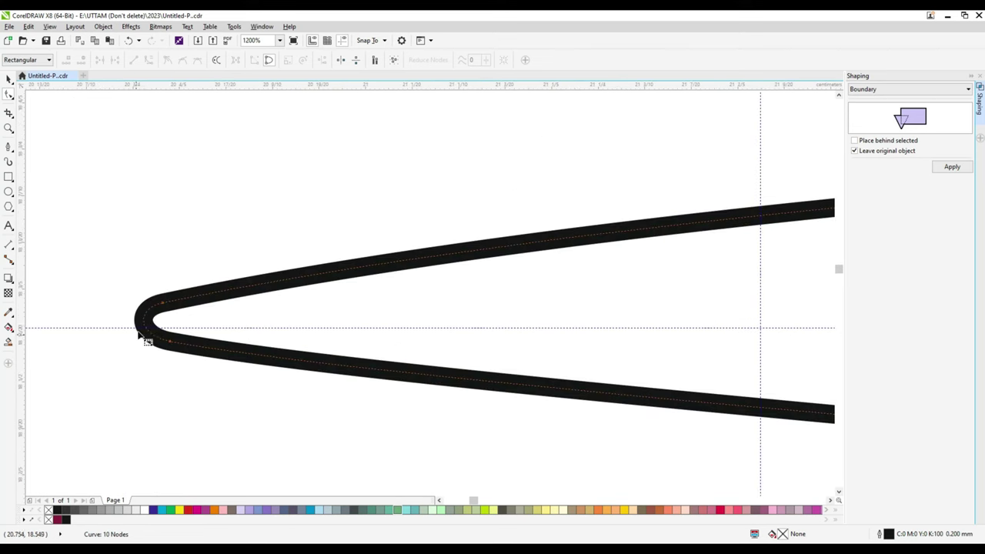
double_click(146, 329)
scroll(197, 351, down, 2)
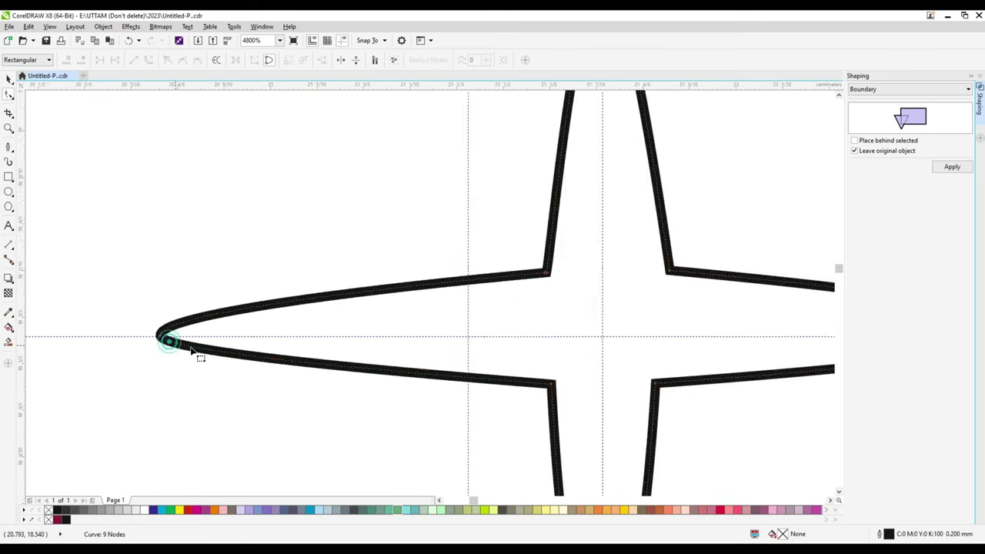
Draw a rectangle over the star's lower half, trim the star with it and delete the rectangle.
scroll(430, 257, down, 1)
click(7, 177)
drag(181, 441, 604, 295)
shift+click(410, 246)
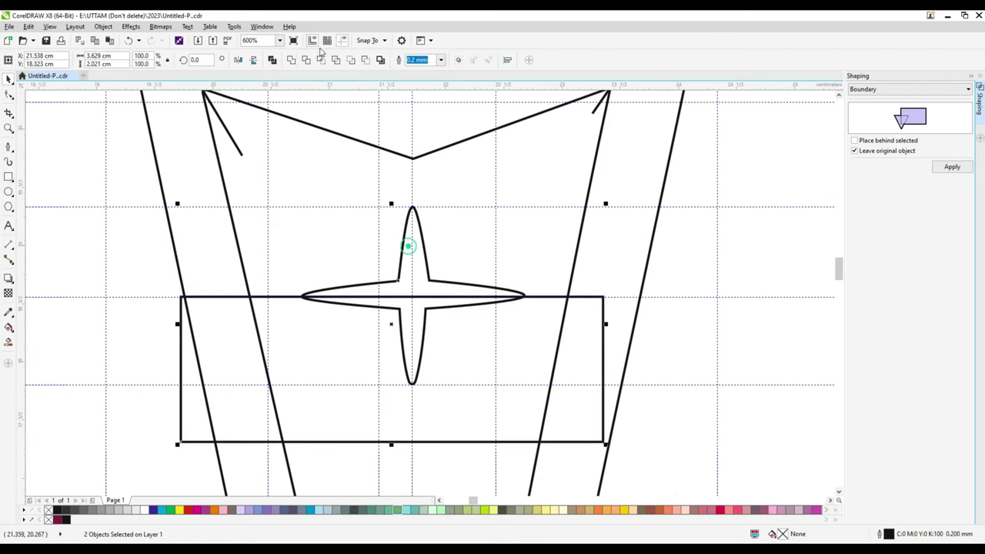
click(306, 61)
right_click(452, 377)
click(513, 207)
Copy and paste the remaining upper half of the star and mirror the copy vertically.
right_click(489, 297)
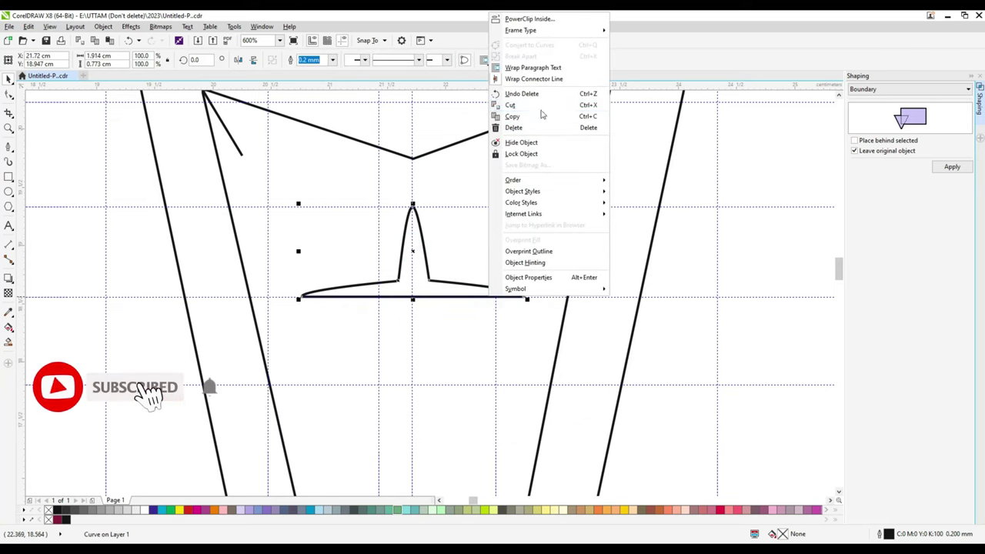
click(532, 116)
right_click(718, 283)
click(741, 349)
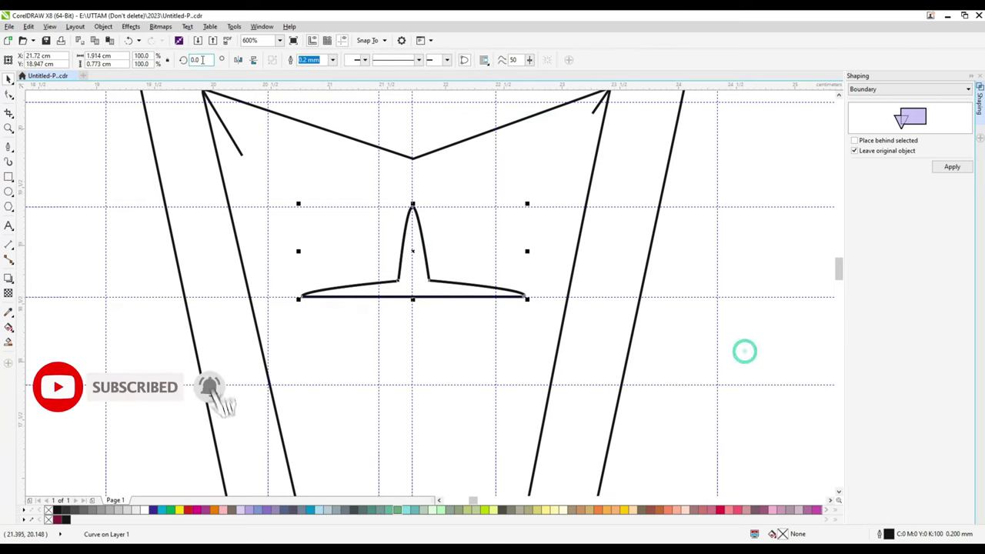
click(253, 59)
Move the mirrored half down to meet the upper half, nudge it up to overlap, and weld both halves together.
drag(402, 218, 394, 296)
scroll(359, 297, up, 2)
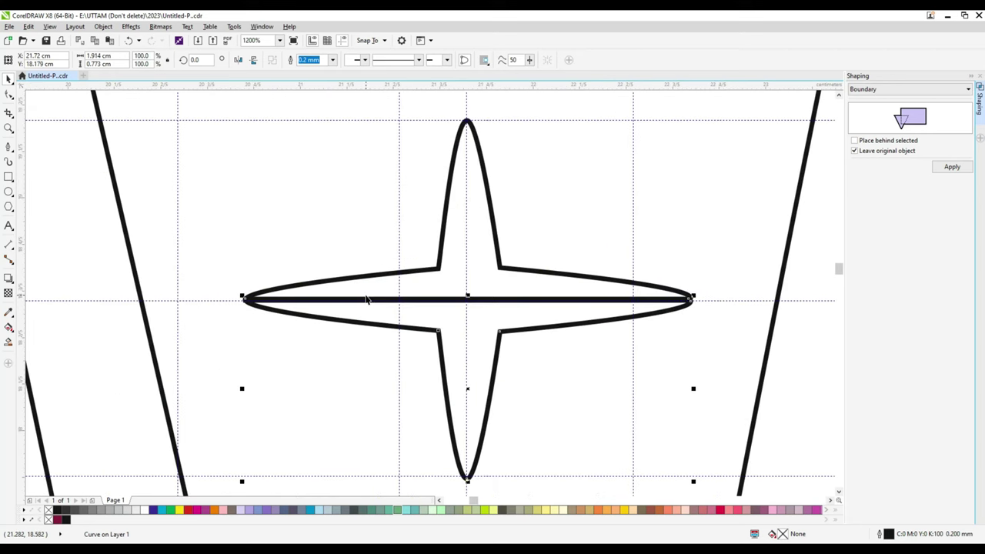
key(Up)
shift+click(431, 272)
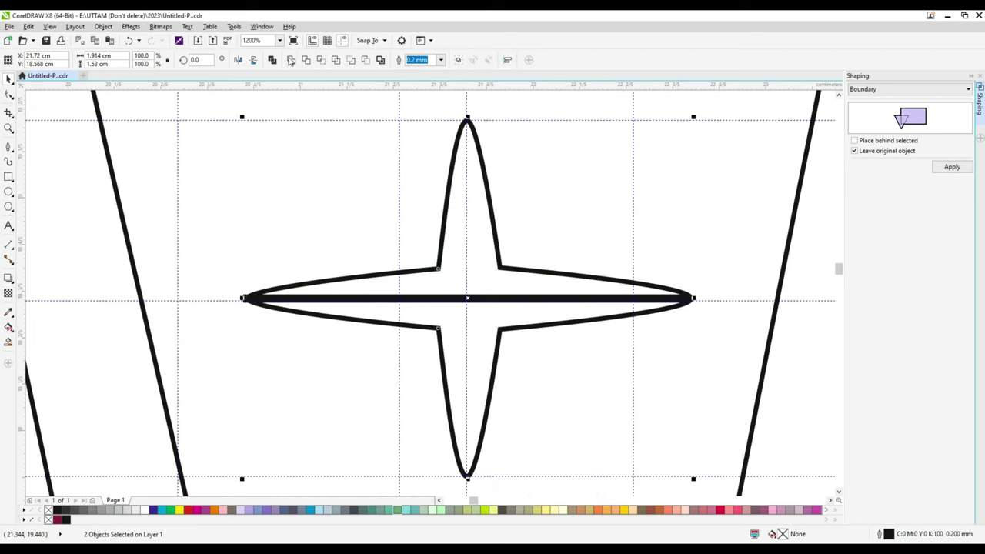
click(290, 60)
Smooth the notched left tip of the welded star by removing its surplus nodes and pulling the tip inward.
click(9, 95)
scroll(228, 305, up, 8)
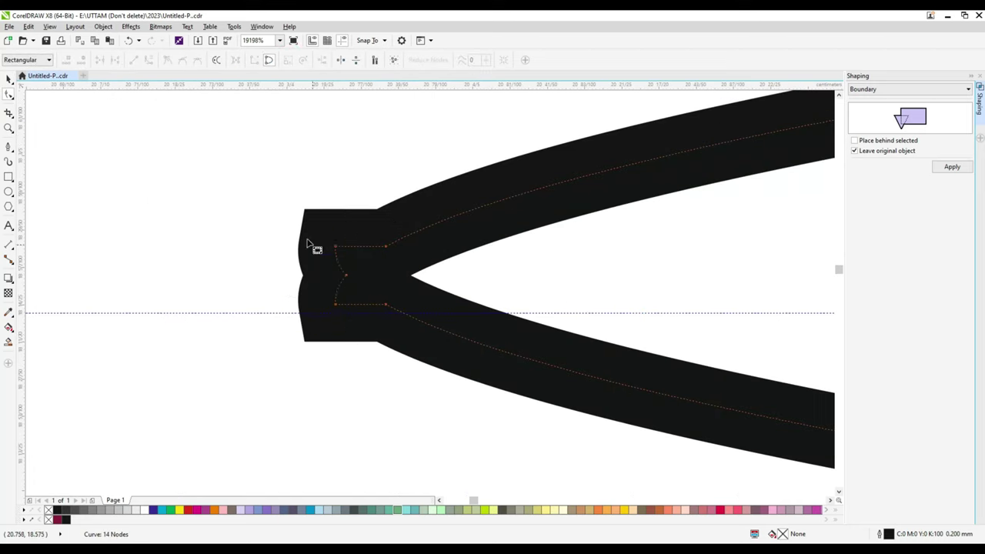
double_click(331, 277)
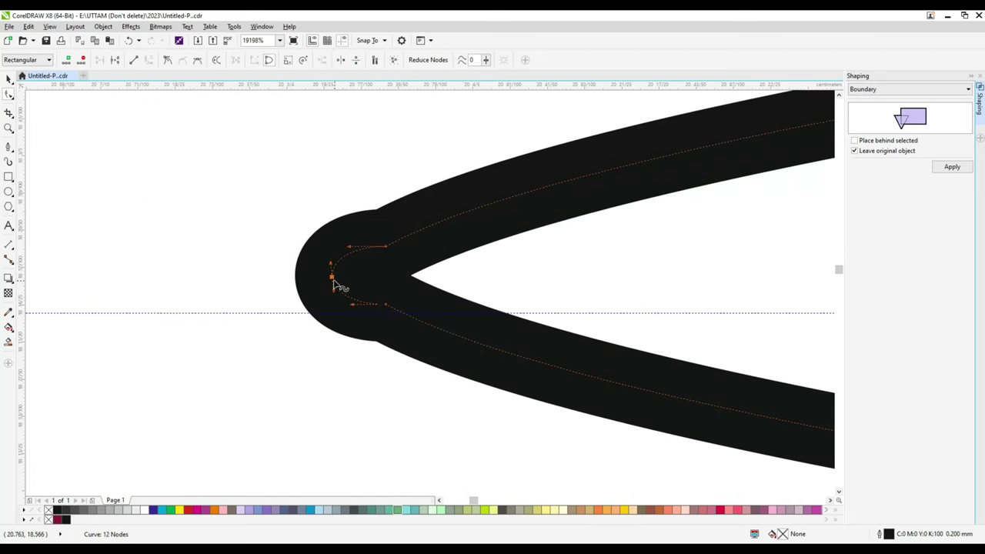
drag(333, 278, 357, 279)
double_click(357, 278)
Add a node on each edge beside the star's left tip and remove the two original corner nodes there.
double_click(403, 237)
double_click(396, 310)
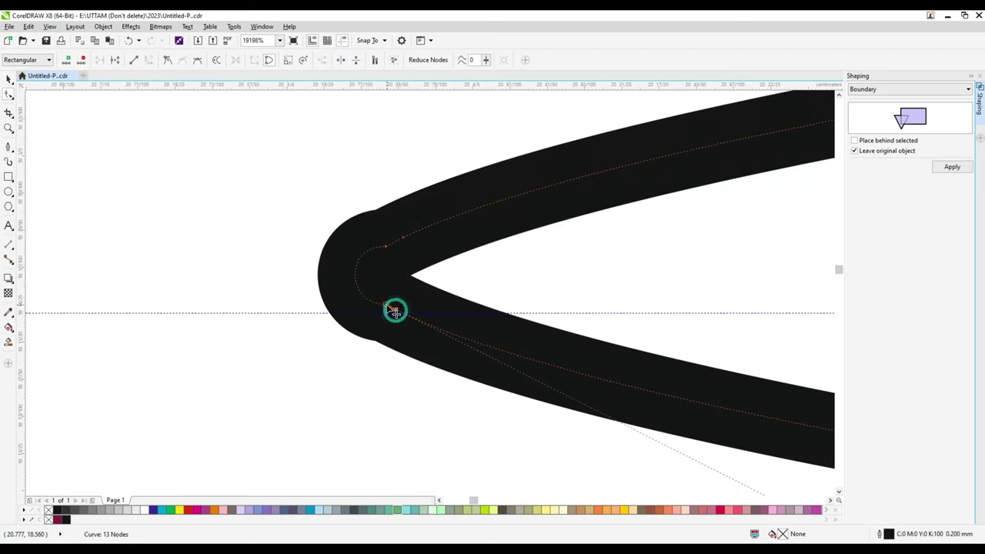
double_click(386, 304)
double_click(386, 247)
scroll(242, 360, down, 5)
Delete the middle node at the star's right tip and rework the neighbouring nodes to smooth the curve.
scroll(459, 368, up, 2)
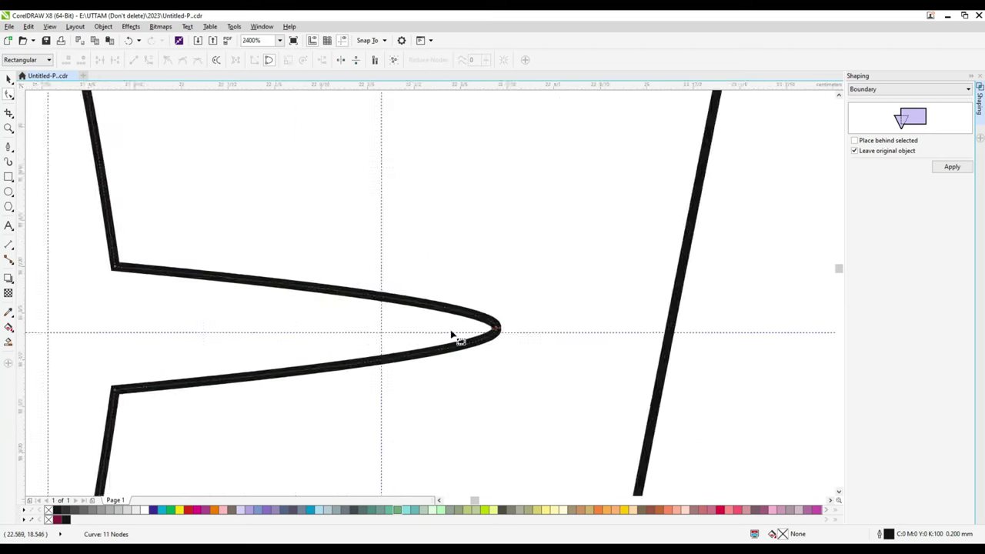
scroll(485, 336, up, 2)
scroll(527, 351, up, 2)
click(538, 333)
key(Delete)
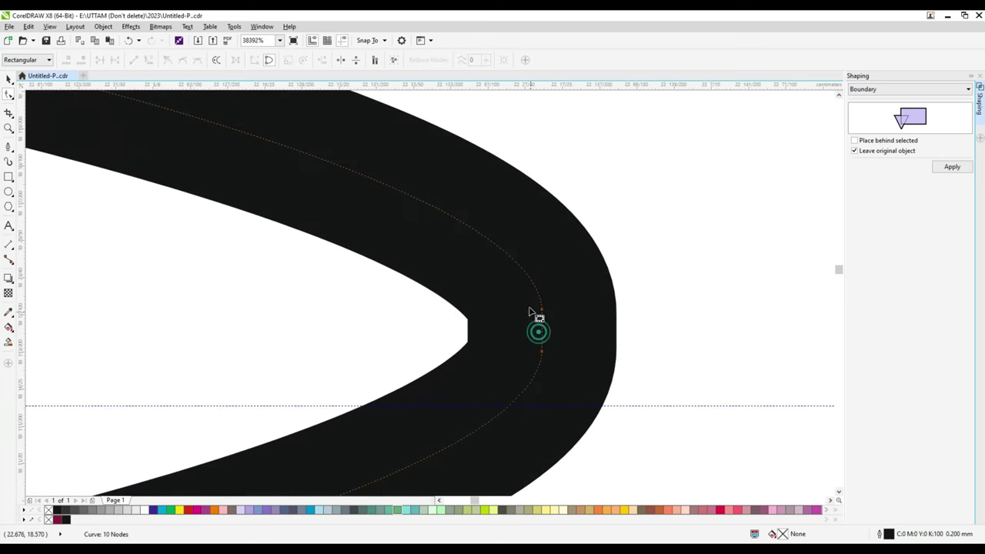
drag(582, 285, 528, 390)
scroll(596, 358, down, 5)
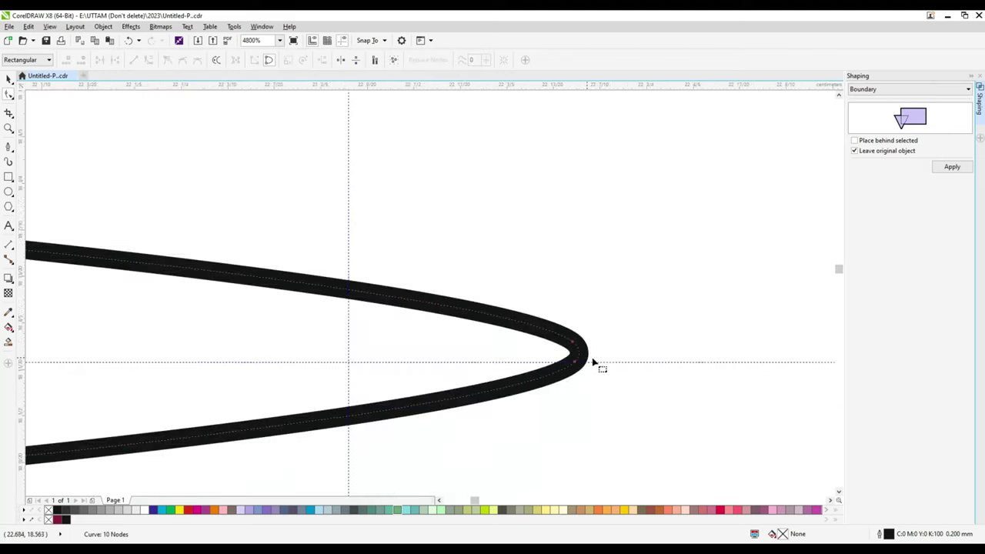
click(456, 393)
Align the star with the crossing center guidelines and deselect it.
click(9, 78)
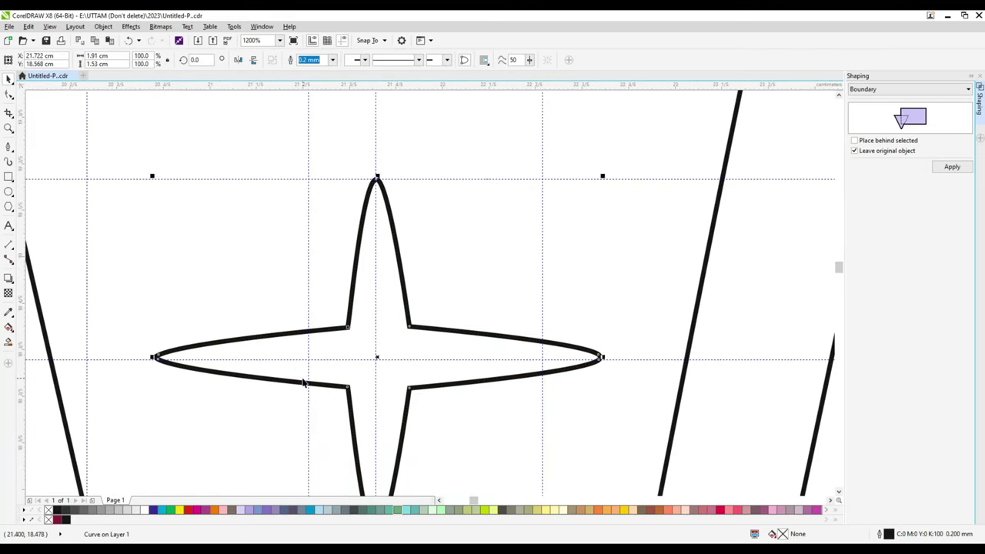
scroll(376, 358, up, 1)
scroll(374, 339, down, 2)
scroll(373, 271, up, 3)
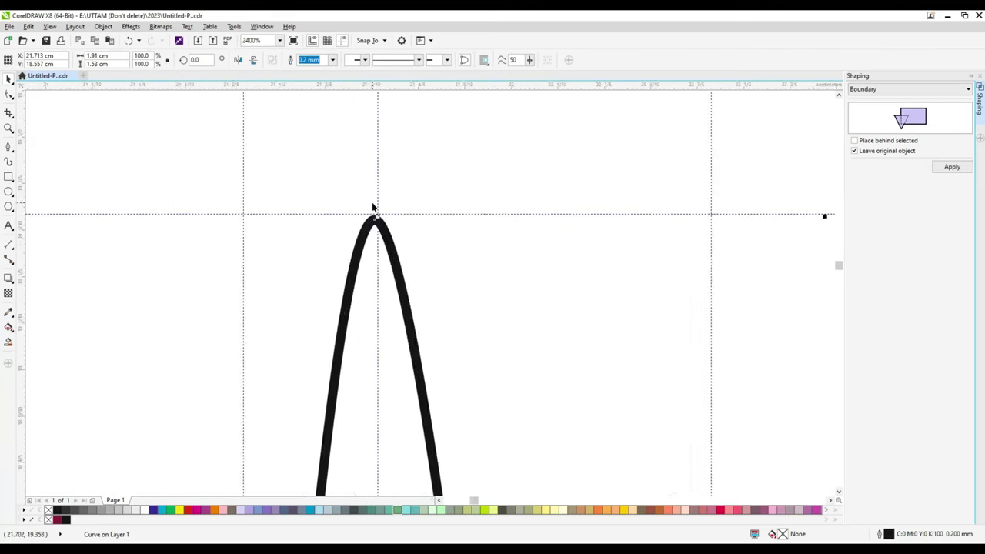
scroll(556, 308, down, 3)
click(456, 321)
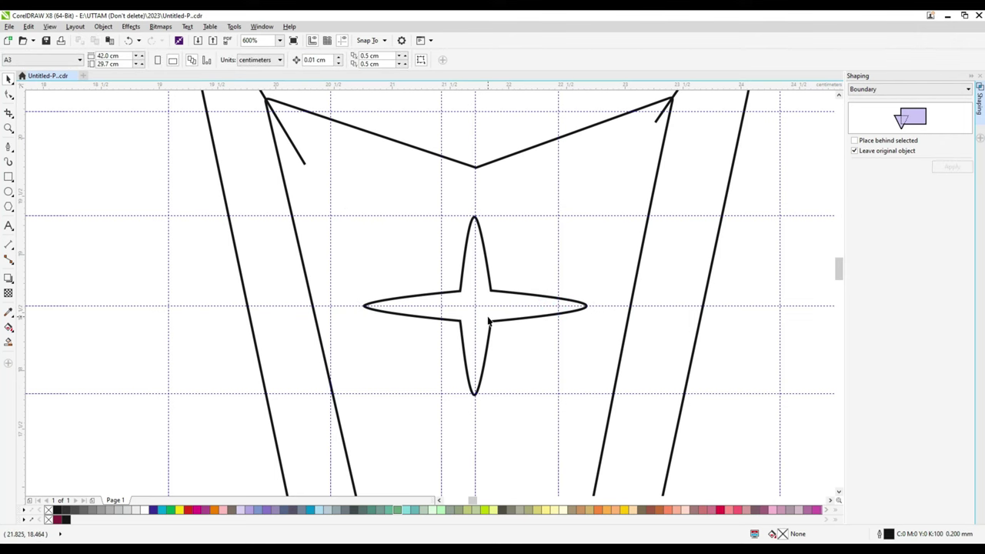
Create a boundary copy of the inner pointed shape, keeping the original in place.
scroll(537, 344, down, 2)
scroll(500, 274, down, 1)
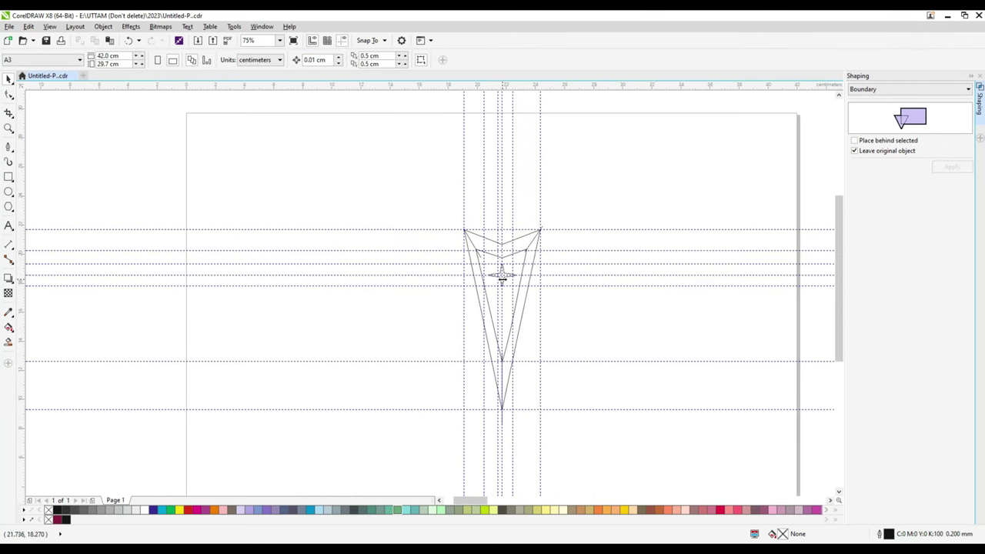
scroll(501, 275, up, 1)
click(483, 293)
click(952, 166)
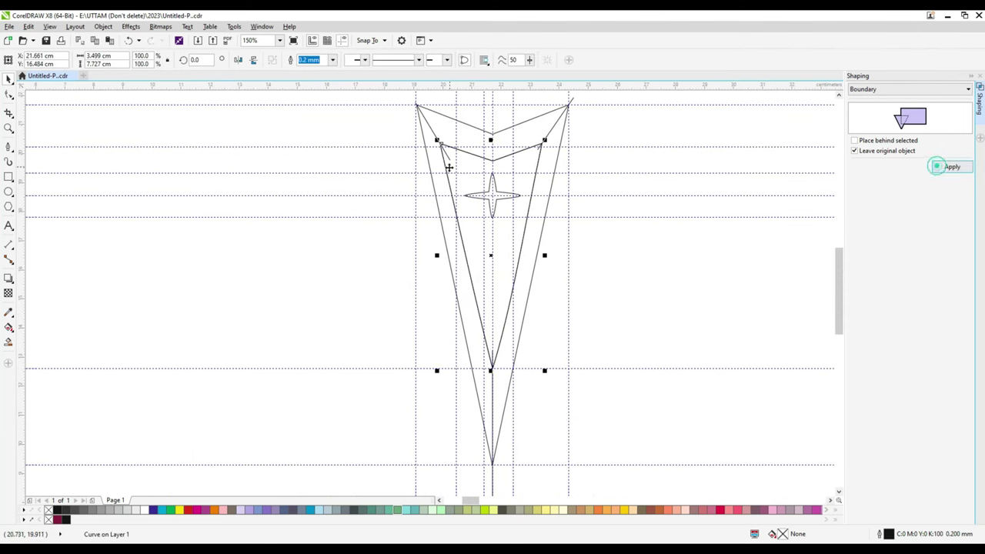
scroll(440, 146, up, 2)
drag(436, 152, 445, 161)
scroll(444, 160, down, 1)
key(ctrl+z)
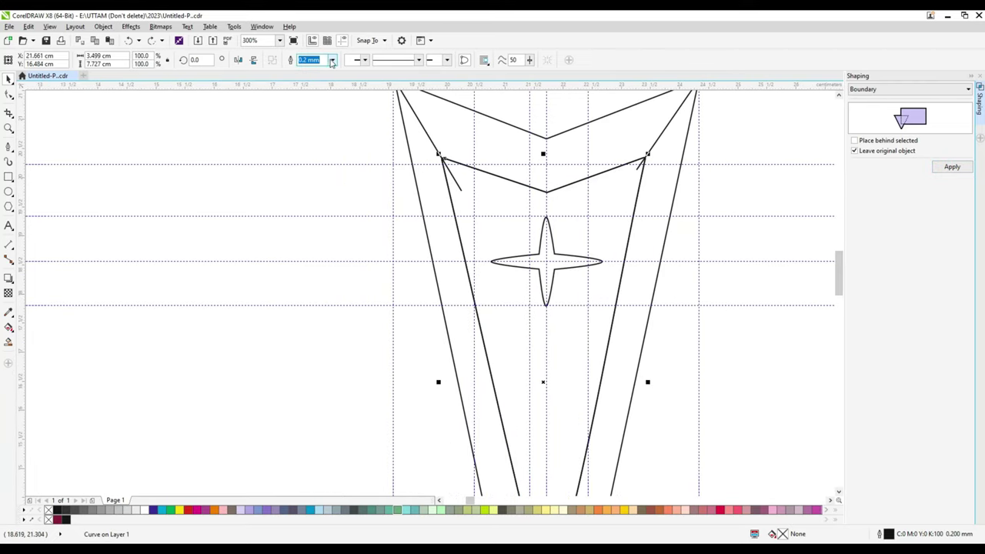
Set the boundary copy's outline width to 1.0 mm and enlarge it slightly to 100.6%.
click(332, 60)
click(318, 115)
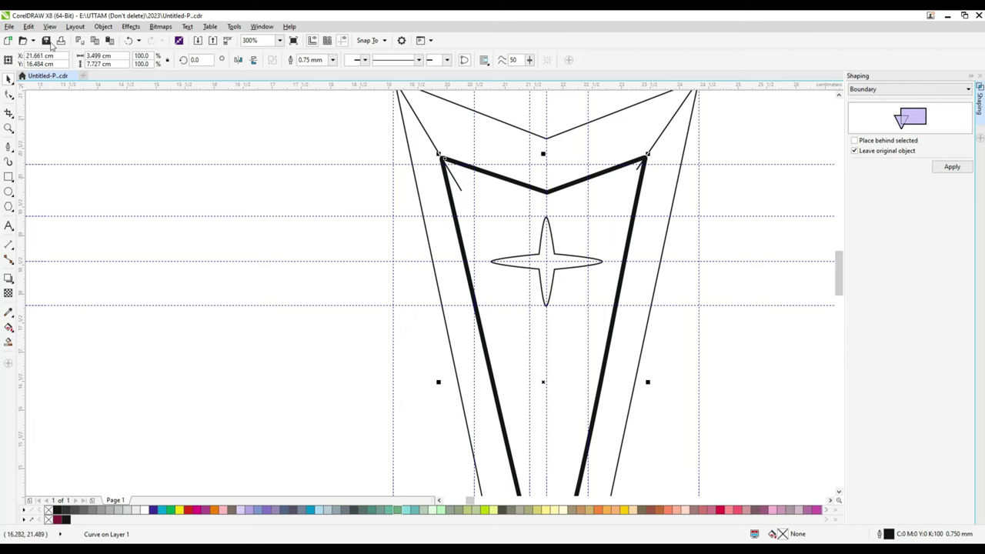
drag(459, 249, 507, 254)
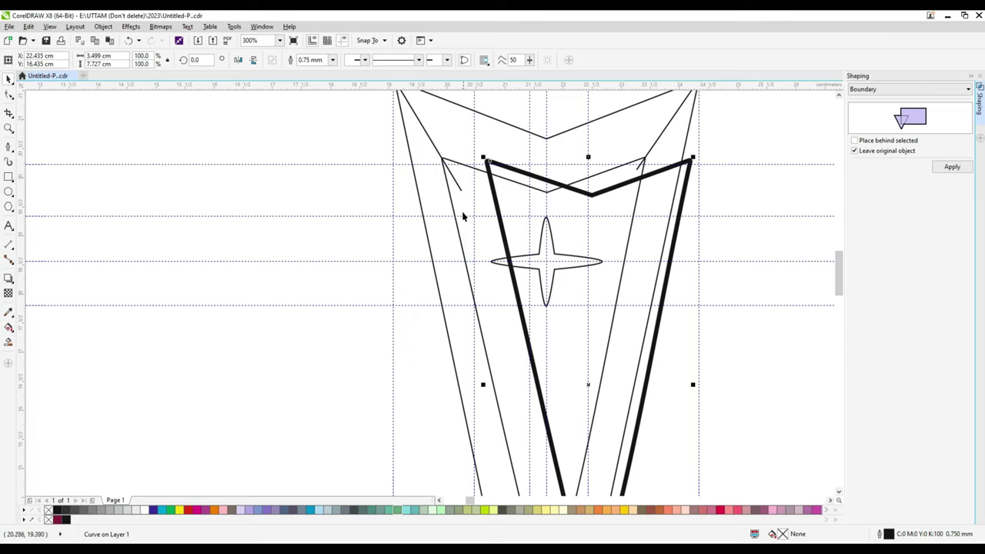
key(ctrl+z)
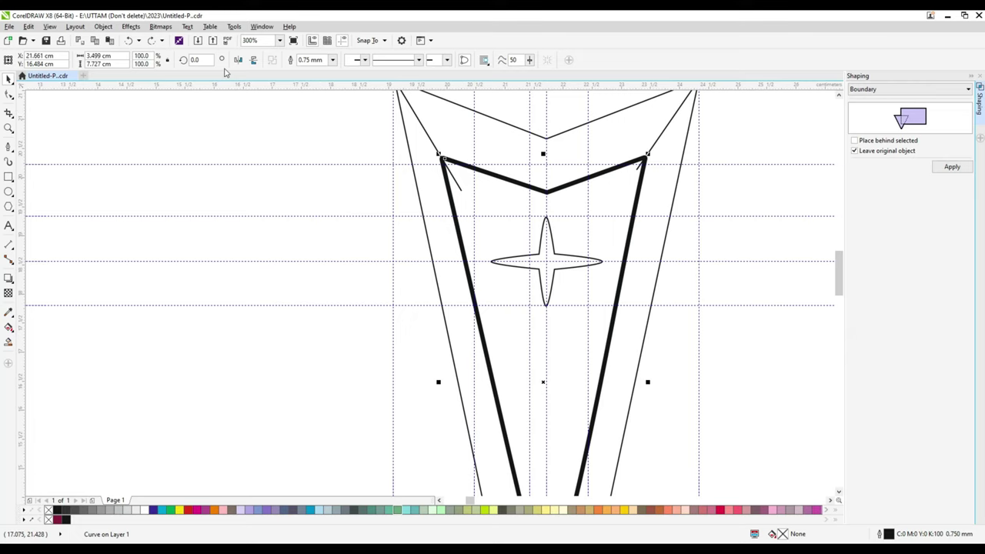
click(333, 60)
click(311, 121)
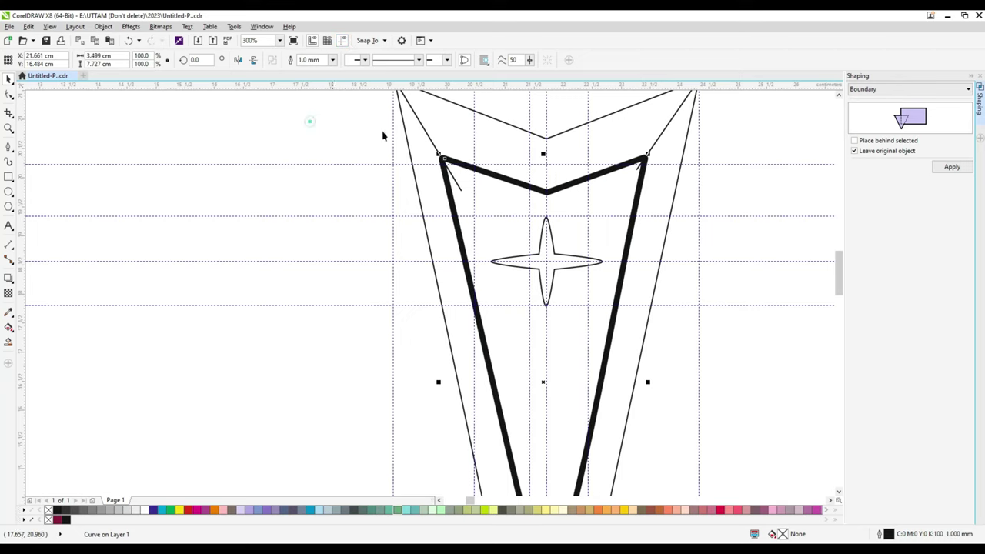
drag(436, 153, 433, 151)
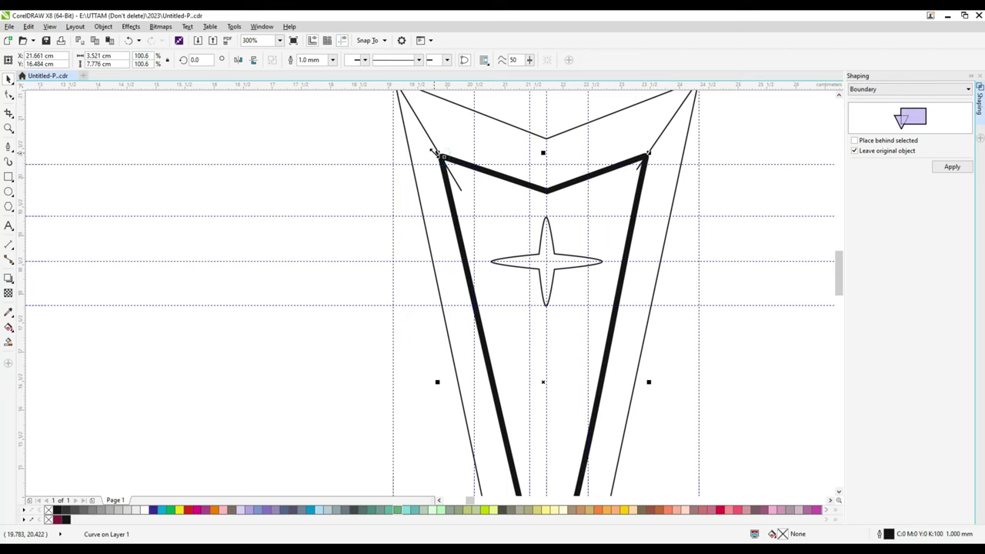
Convert the thick outline of the inner shape to an object and give it a hairline outline without fill.
click(102, 27)
click(150, 244)
click(333, 60)
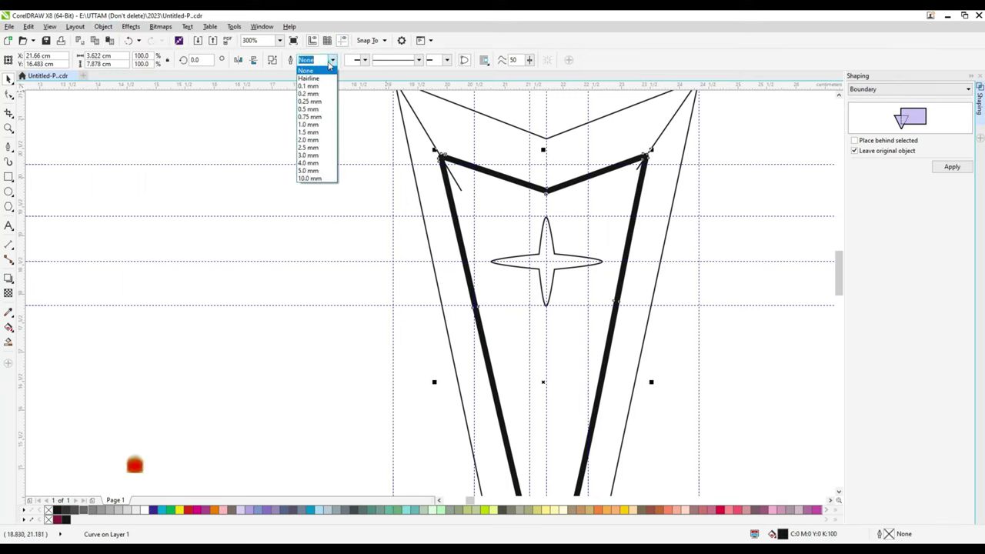
click(308, 78)
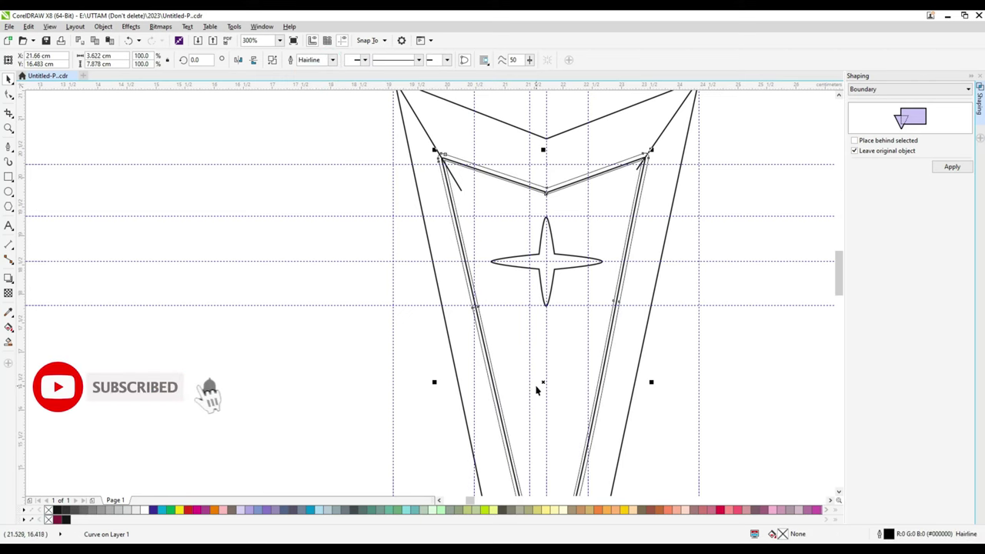
Resize the hairline band to about 3.575 by 7.762 cm to fit the inner shape's corners and lower tip, and deselect it.
scroll(425, 165, up, 2)
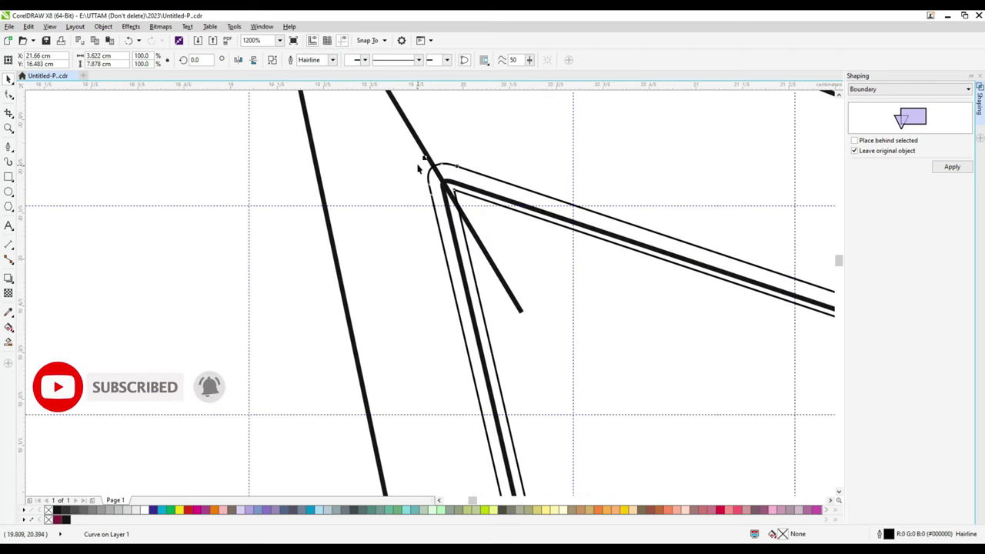
scroll(429, 167, down, 3)
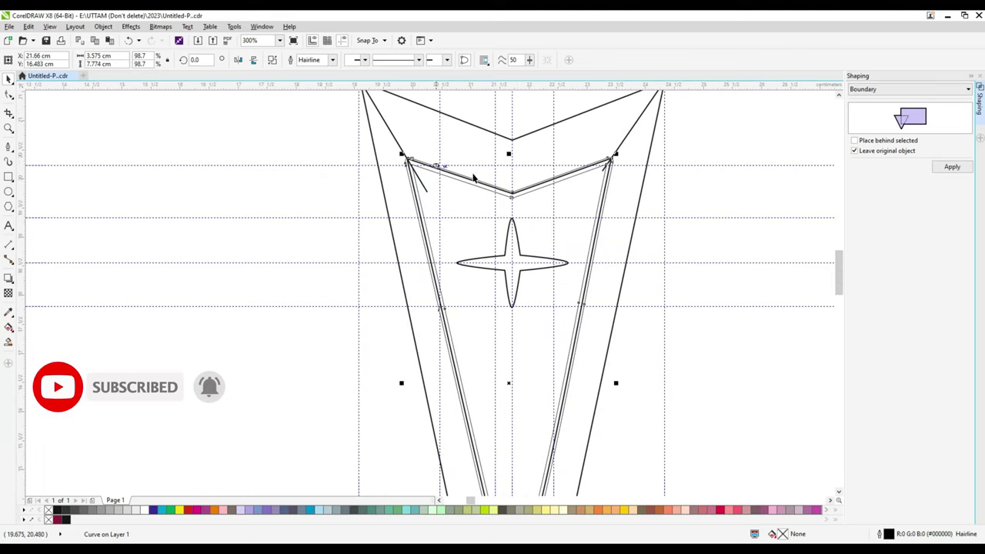
scroll(497, 391, up, 3)
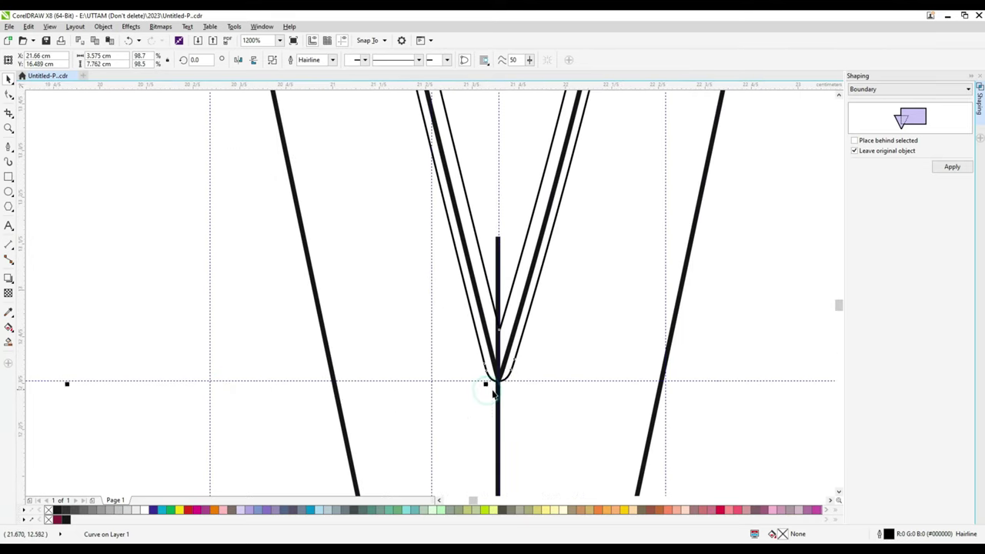
scroll(534, 374, down, 3)
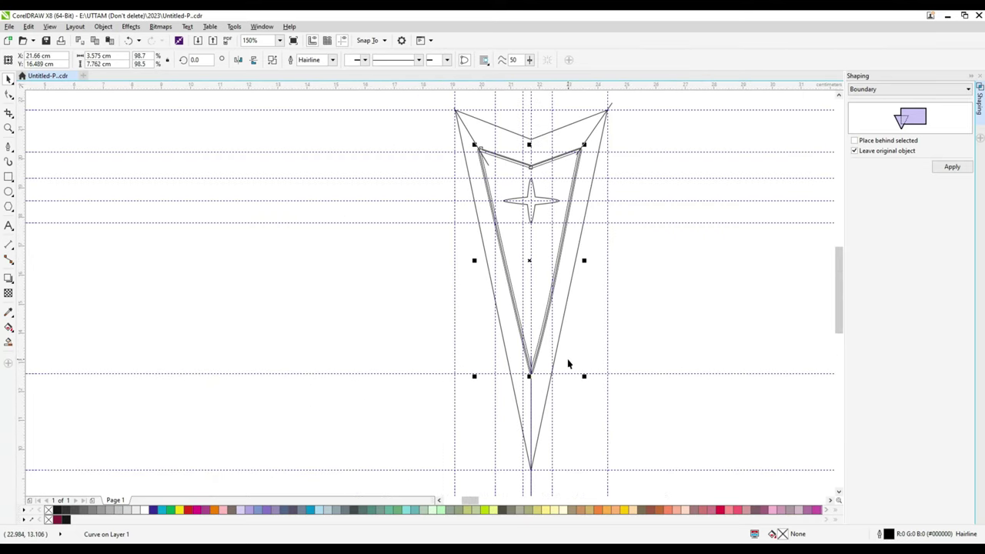
click(645, 264)
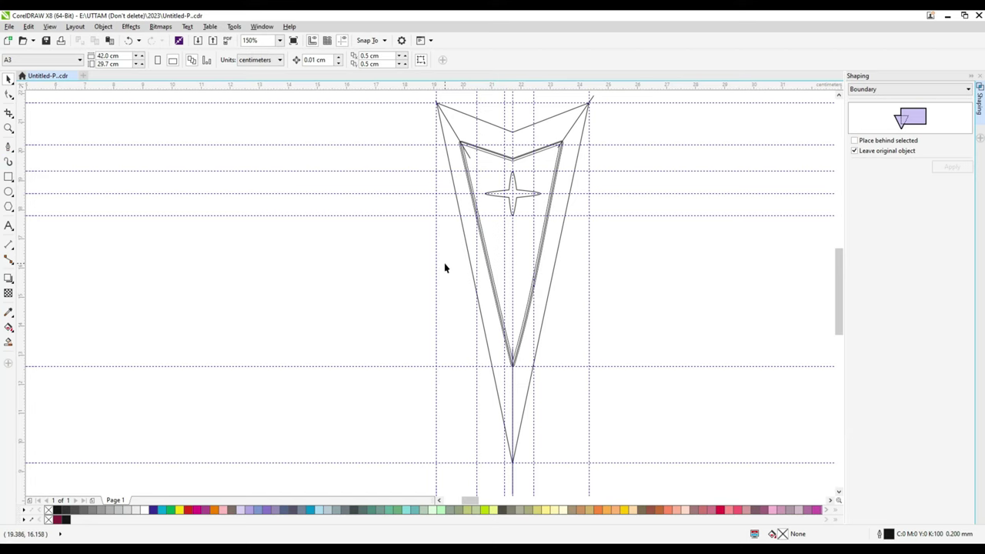
scroll(377, 285, down, 3)
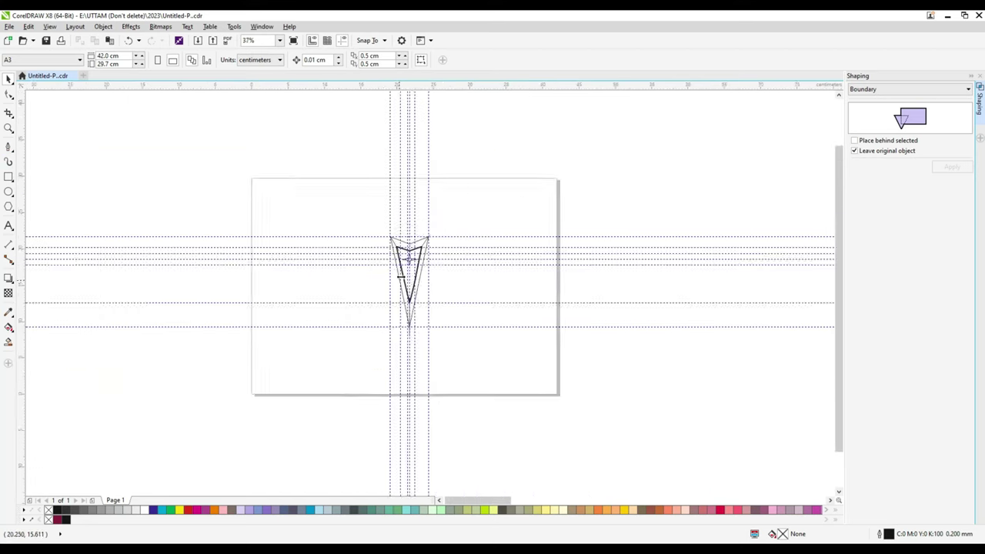
scroll(396, 263, up, 3)
click(7, 344)
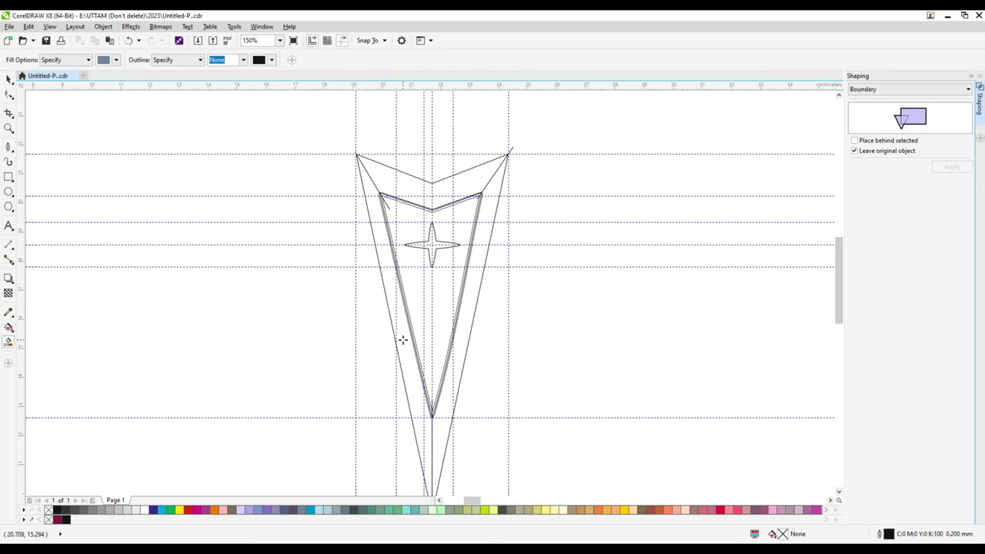
click(396, 340)
key(ctrl+z)
Move the hairline band off the emblem into the empty space on its right.
click(9, 79)
scroll(476, 212, up, 1)
drag(481, 218, 780, 235)
scroll(534, 305, down, 1)
scroll(492, 392, up, 1)
scroll(490, 391, down, 1)
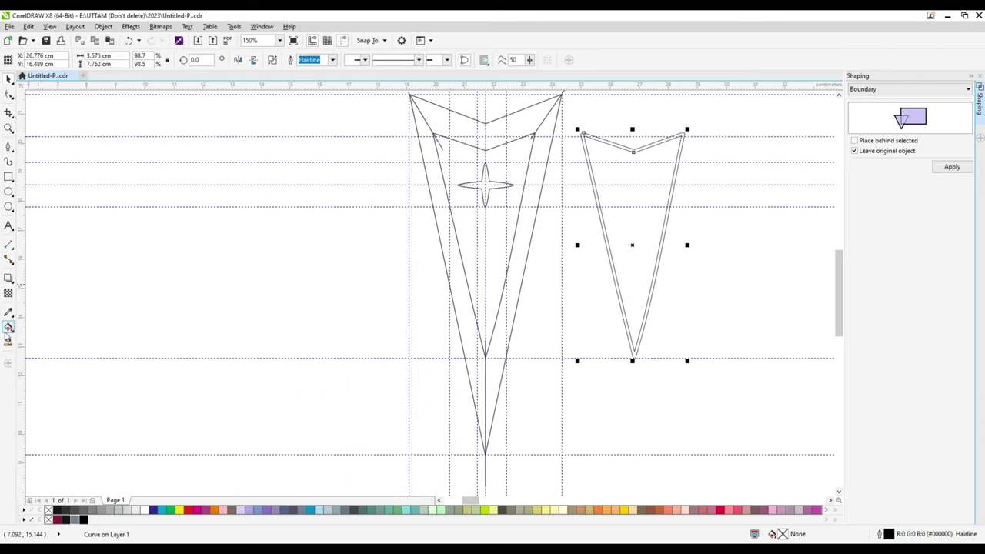
Create filled shapes with Smart Fill from the left side, top chevron and right side of the outer frame.
click(7, 341)
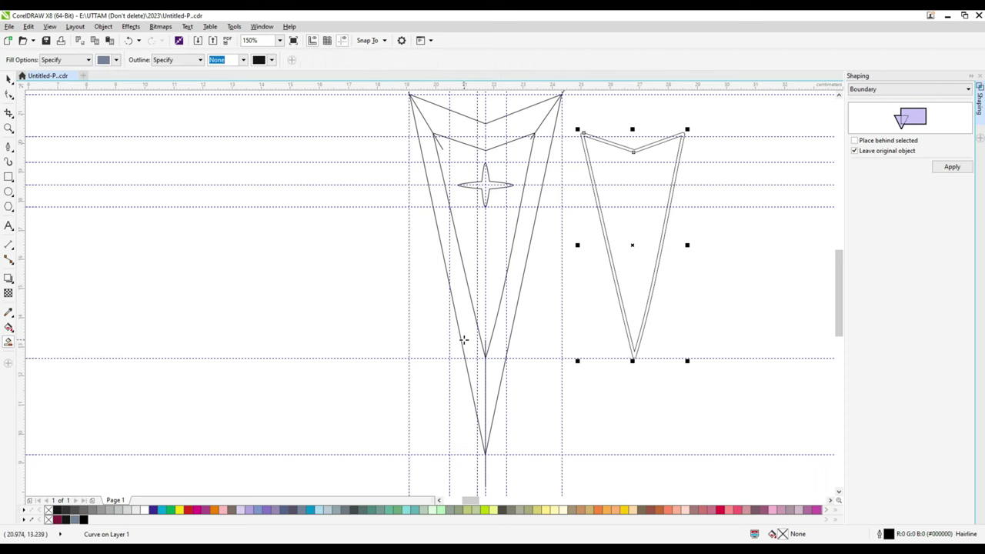
click(464, 339)
click(470, 123)
click(533, 182)
click(9, 79)
scroll(505, 298, down, 1)
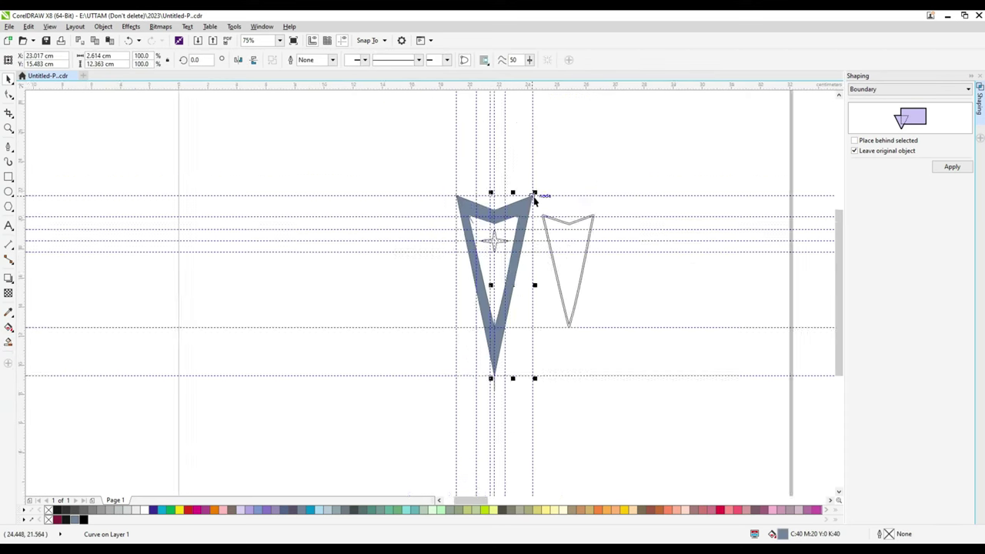
Delete the two diagonal lines joining the outer and inner upper corners.
scroll(536, 201, up, 1)
click(534, 192)
click(534, 190)
shift+click(378, 194)
right_click(378, 193)
click(407, 236)
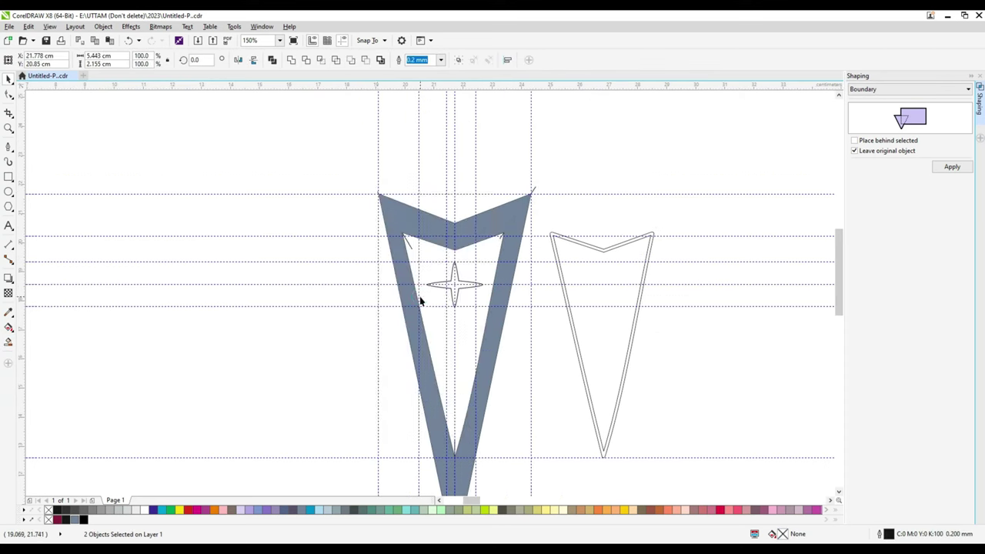
Delete the vertical line that joins the lower tips of the outer and inner shapes.
scroll(433, 395, down, 2)
scroll(433, 400, up, 3)
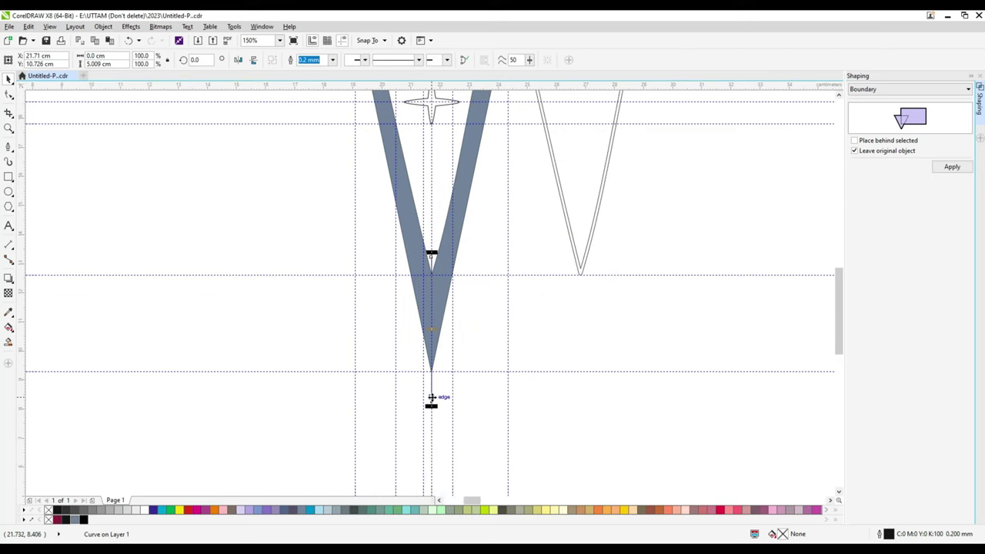
right_click(431, 397)
click(466, 228)
Select the blue-grey frame pieces and replace their fill with a thin black outline.
click(442, 286)
shift+click(421, 299)
scroll(410, 314, down, 1)
scroll(405, 167, up, 1)
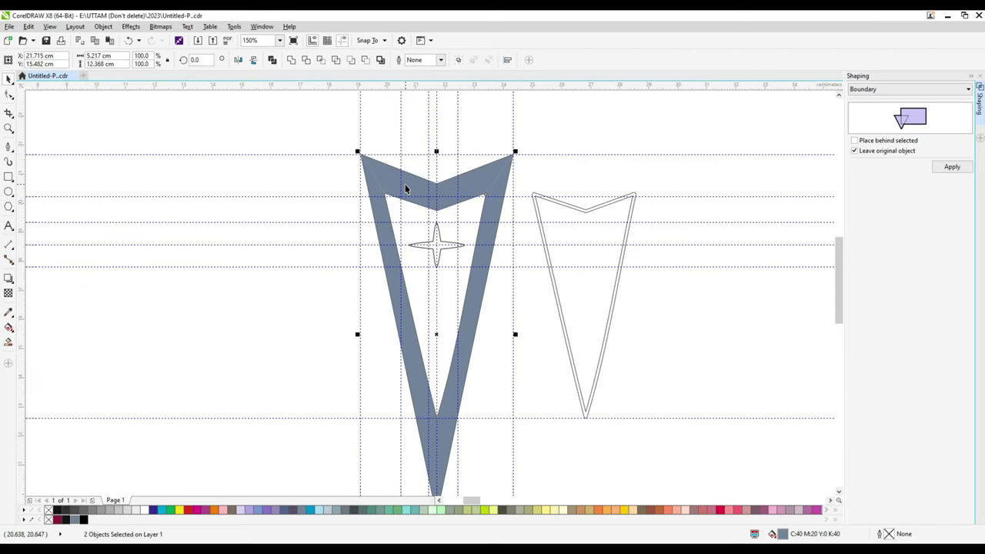
drag(496, 183, 470, 187)
key(ctrl+z)
Move the hairline band back into the emblem around the inner pointed shape and deselect it.
click(555, 292)
drag(580, 300, 433, 302)
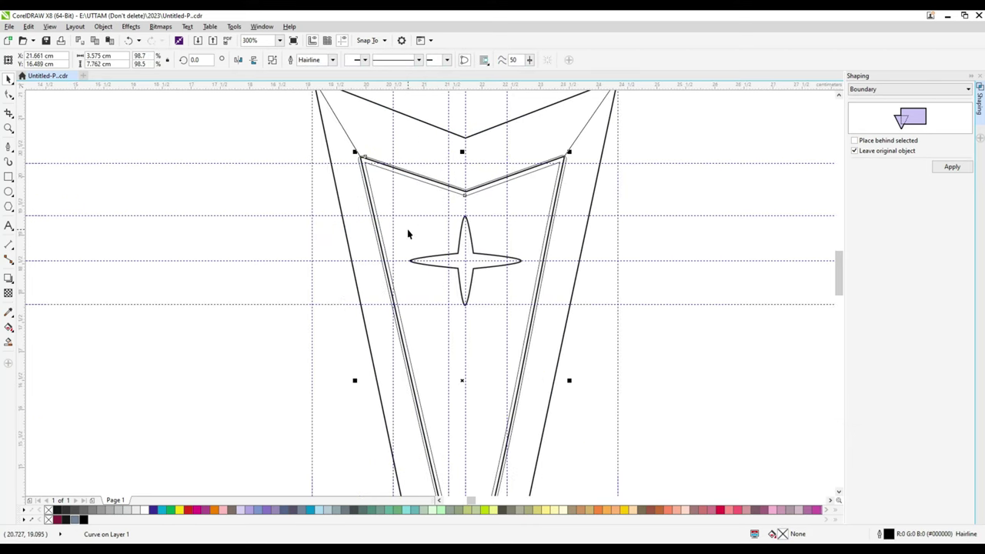
scroll(407, 228, up, 2)
scroll(526, 219, down, 2)
click(611, 209)
drag(507, 246, 434, 262)
scroll(433, 265, up, 2)
drag(837, 290, 837, 293)
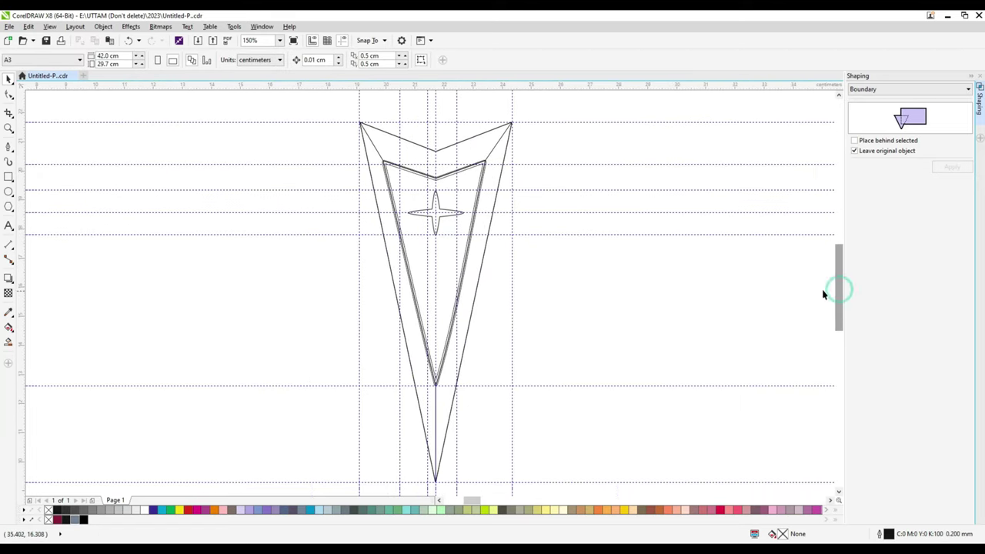
Fill the left and right side panels of the outer frame with light grey.
scroll(475, 268, down, 1)
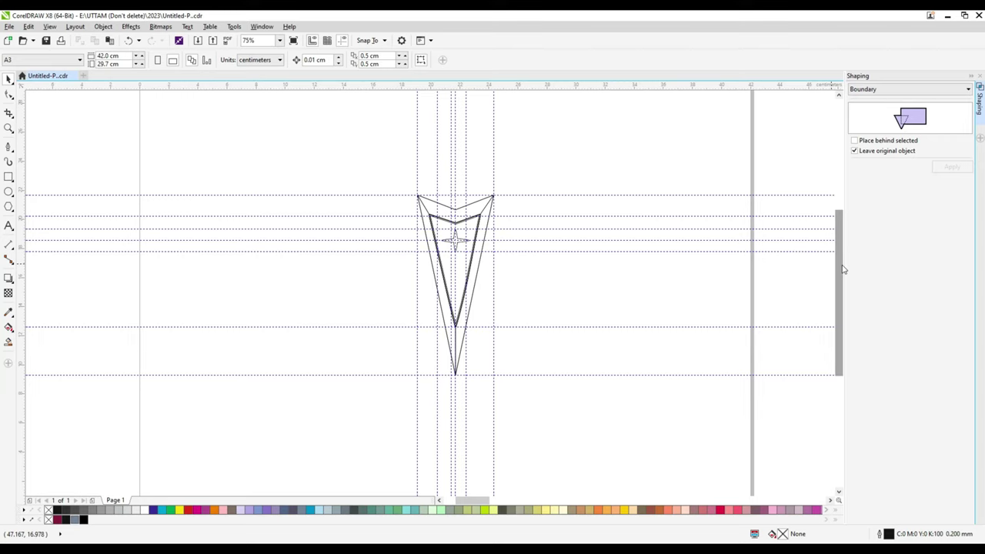
scroll(843, 270, up, 1)
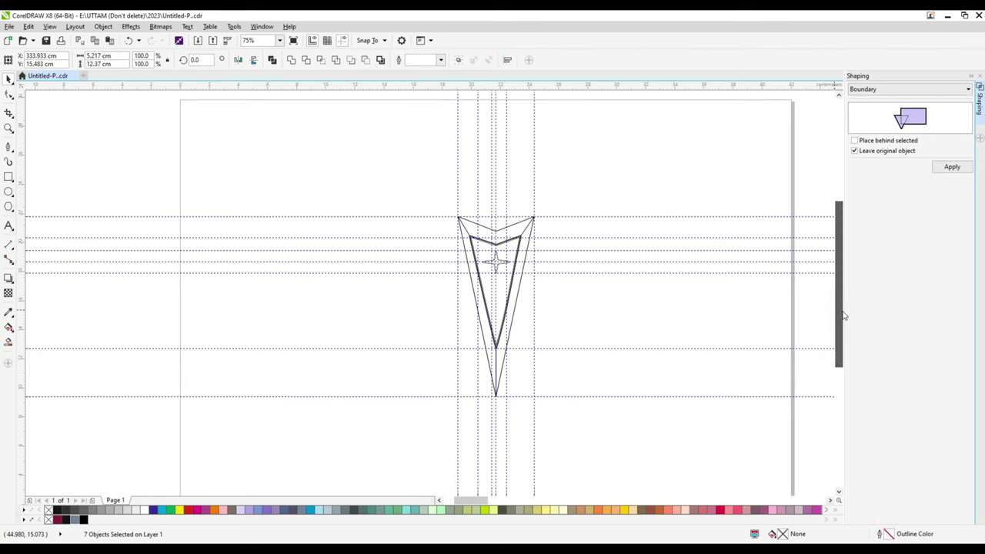
click(474, 287)
click(143, 510)
click(517, 268)
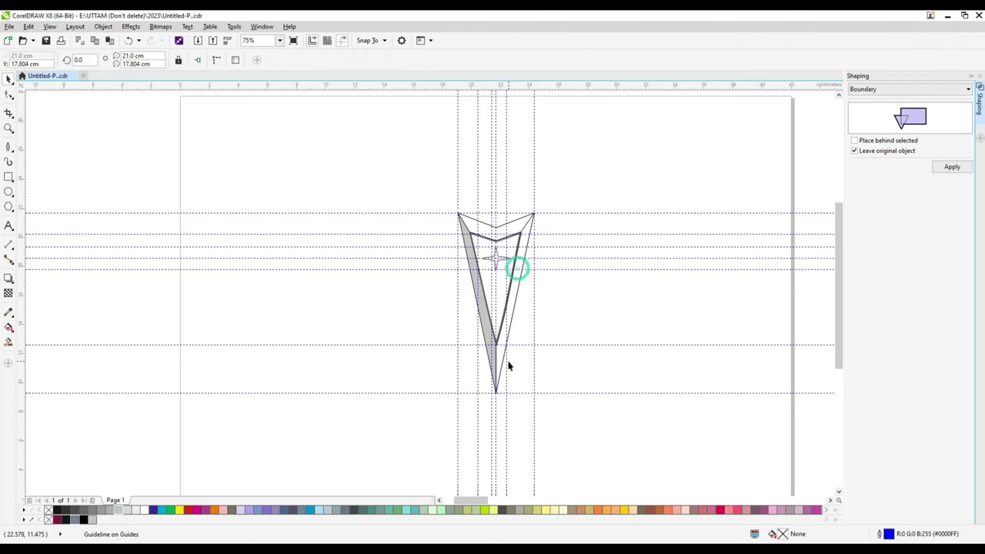
click(109, 509)
click(119, 510)
Fill the top chevron panel of the outer frame with medium grey.
click(477, 224)
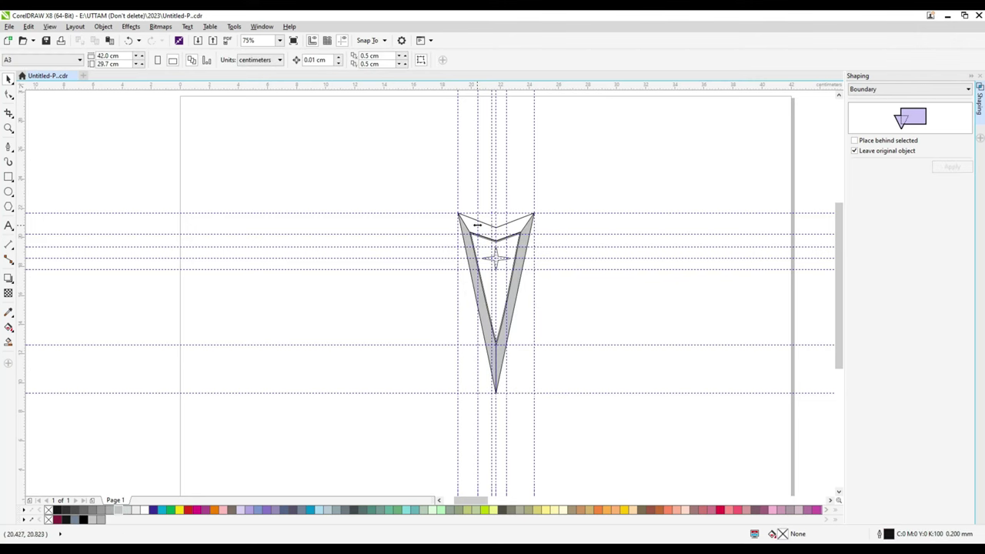
click(475, 223)
scroll(495, 228, up, 2)
click(110, 510)
click(172, 316)
click(171, 321)
scroll(554, 247, down, 1)
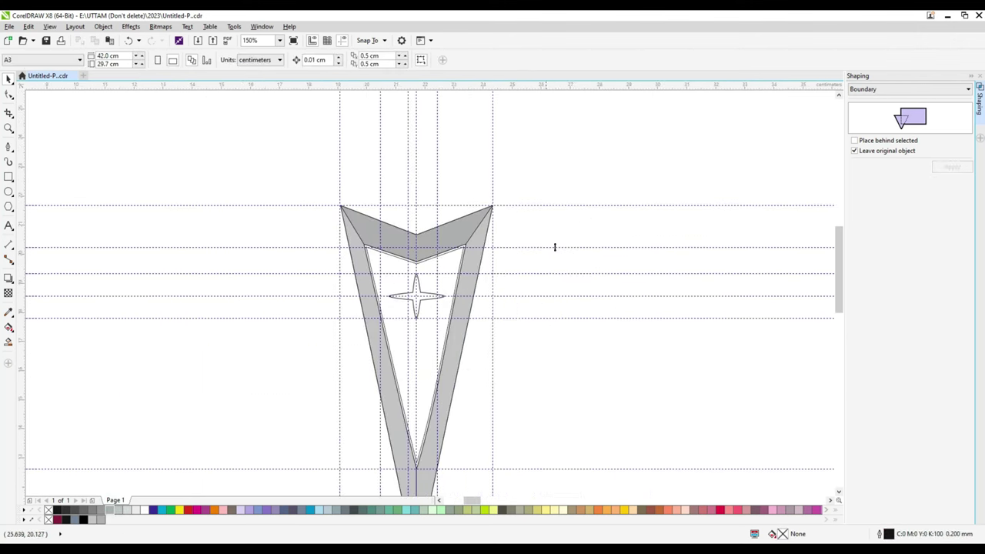
Remove the outline from the grey frame panels and deselect them.
click(366, 275)
shift+click(476, 295)
click(441, 60)
click(420, 71)
click(567, 125)
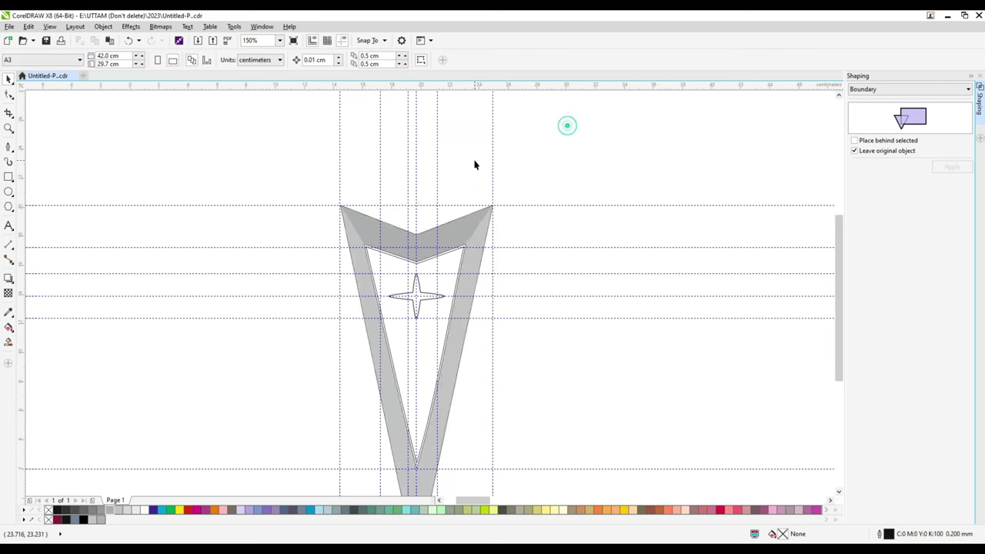
Fill the right side panel with a darker grey.
scroll(474, 163, down, 1)
scroll(454, 266, up, 1)
click(453, 347)
click(100, 510)
click(265, 291)
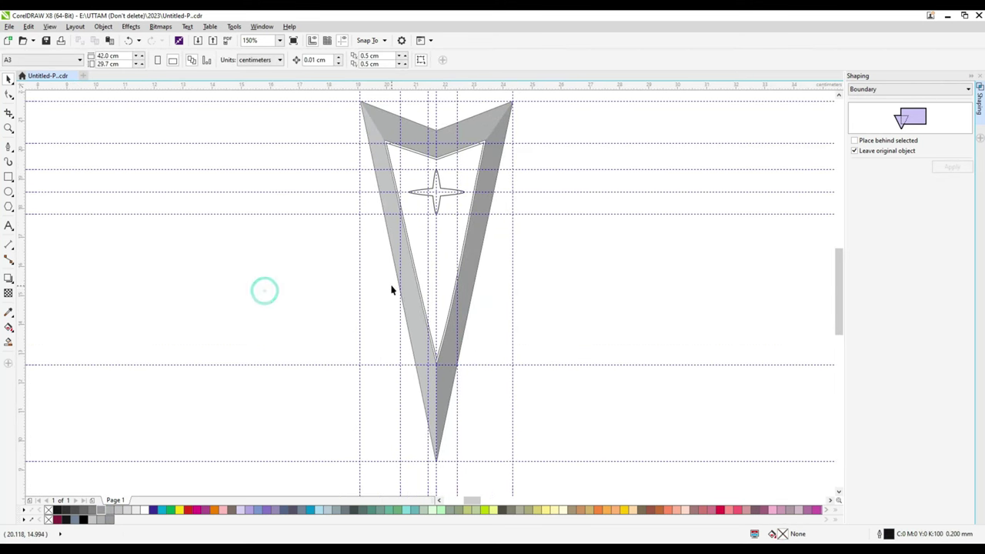
Fill the four-pointed star with light grey and the inner pointed shape with dark red.
click(436, 192)
click(117, 509)
key(Escape)
click(441, 255)
click(57, 521)
key(Escape)
Make the band around the dark red shape black with a 0.75 mm outline.
scroll(411, 147, up, 1)
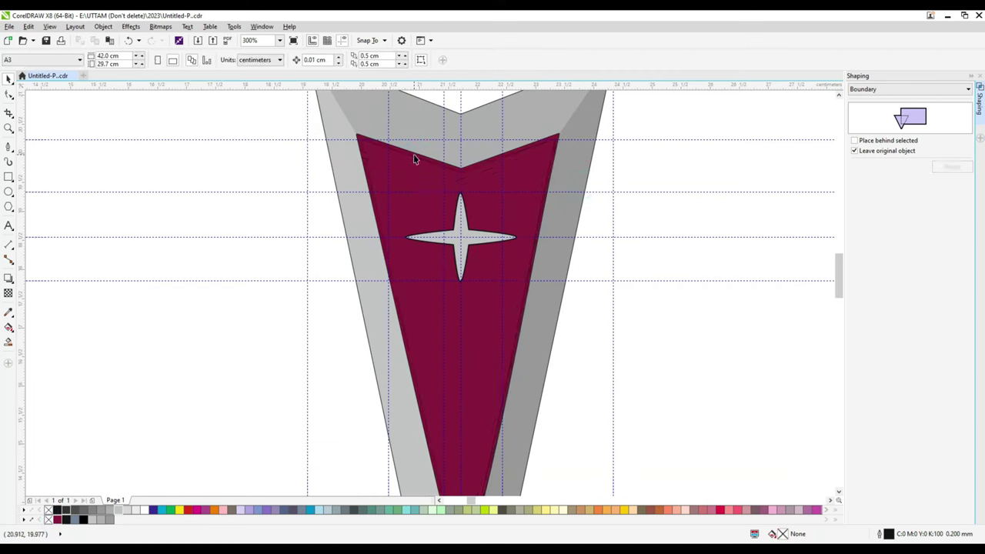
click(414, 158)
click(333, 60)
click(315, 113)
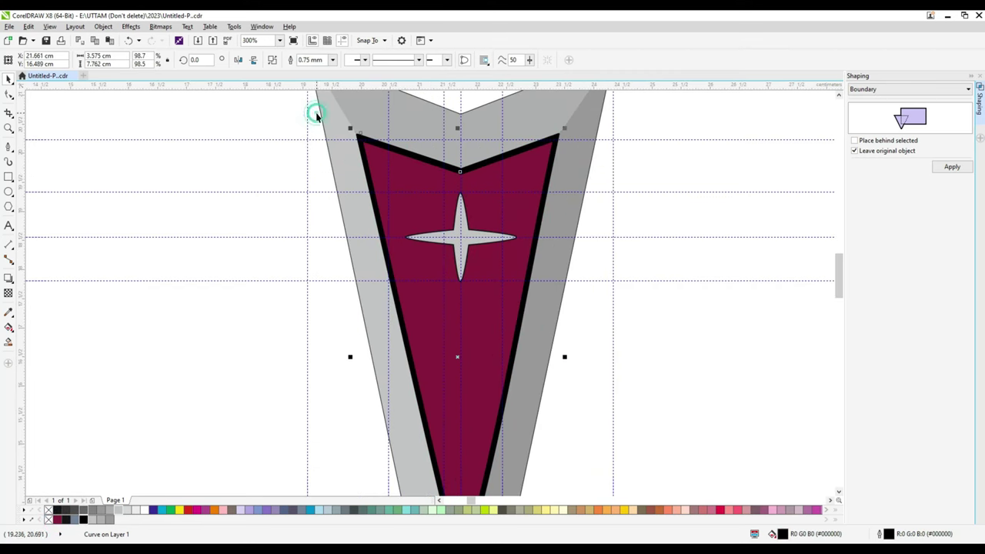
click(645, 173)
Fill the four-pointed star with white and deselect it.
scroll(452, 210, down, 1)
click(455, 223)
click(143, 509)
click(246, 366)
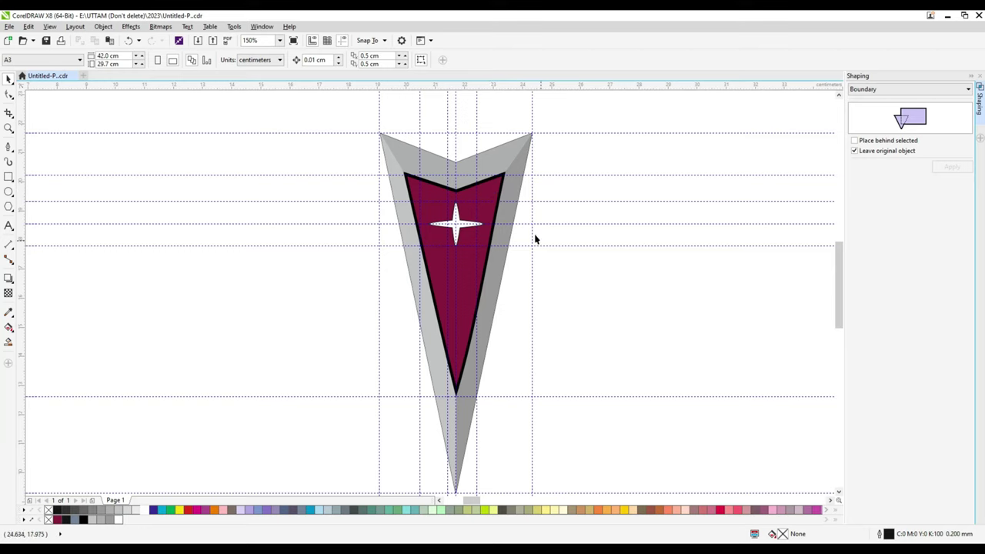
Give the emblem's right side panel the saved metallic black, grey and white fountain fill "s".
click(461, 189)
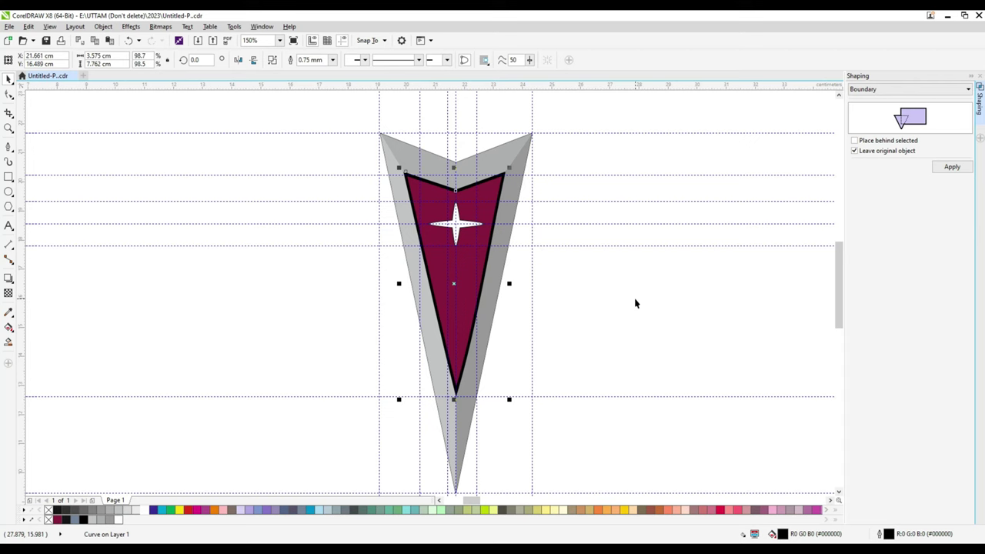
click(518, 182)
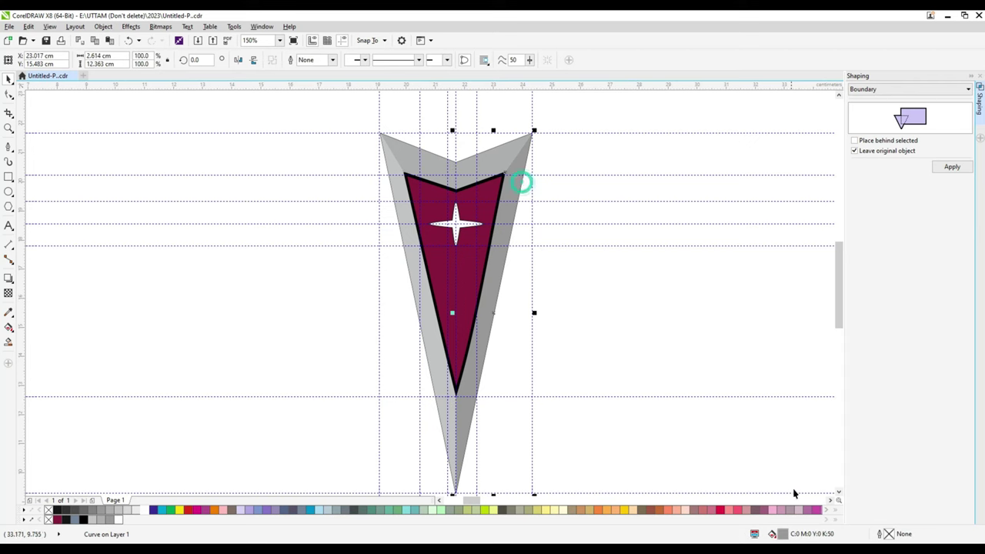
double_click(781, 534)
drag(475, 175, 747, 181)
click(616, 200)
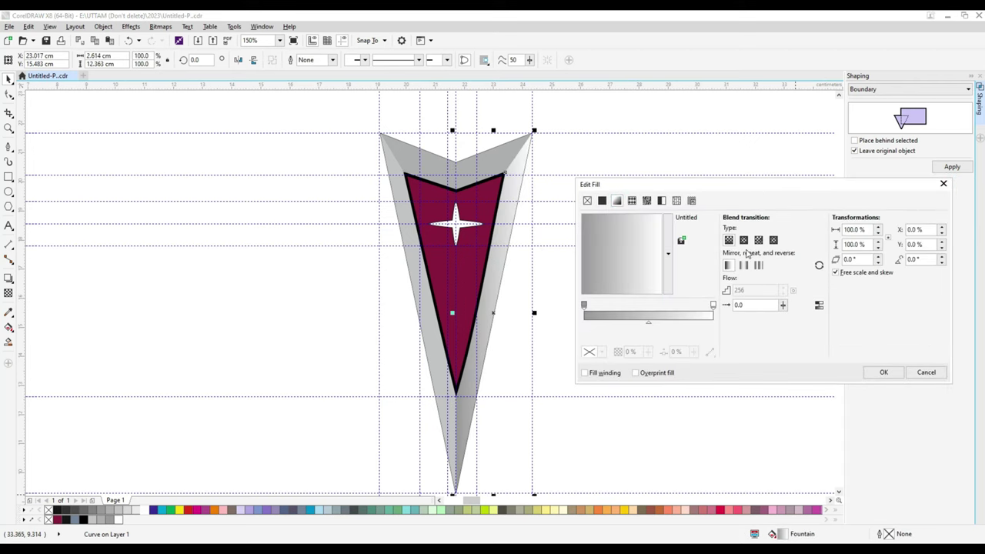
click(667, 255)
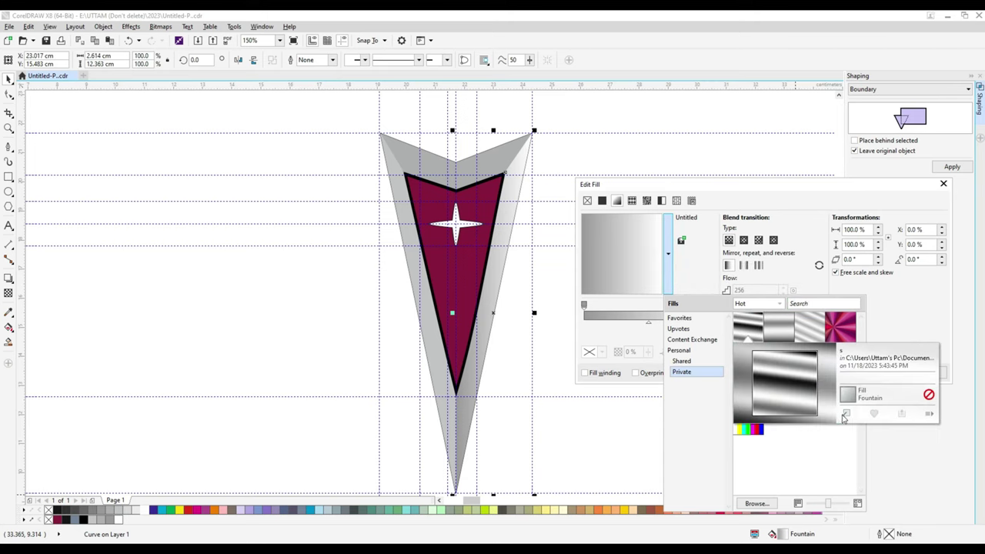
click(844, 415)
Respace the colour stops of the right panel's gradient, with the last grey stop at 88%, and rotate the gradient to 270.9°.
double_click(648, 315)
double_click(640, 305)
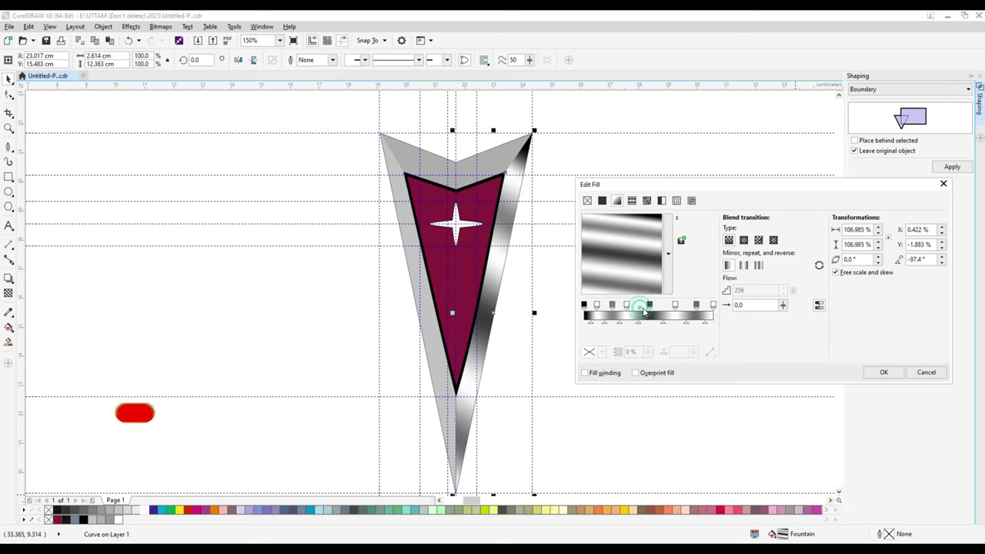
click(647, 306)
drag(641, 288, 613, 306)
double_click(651, 306)
double_click(611, 314)
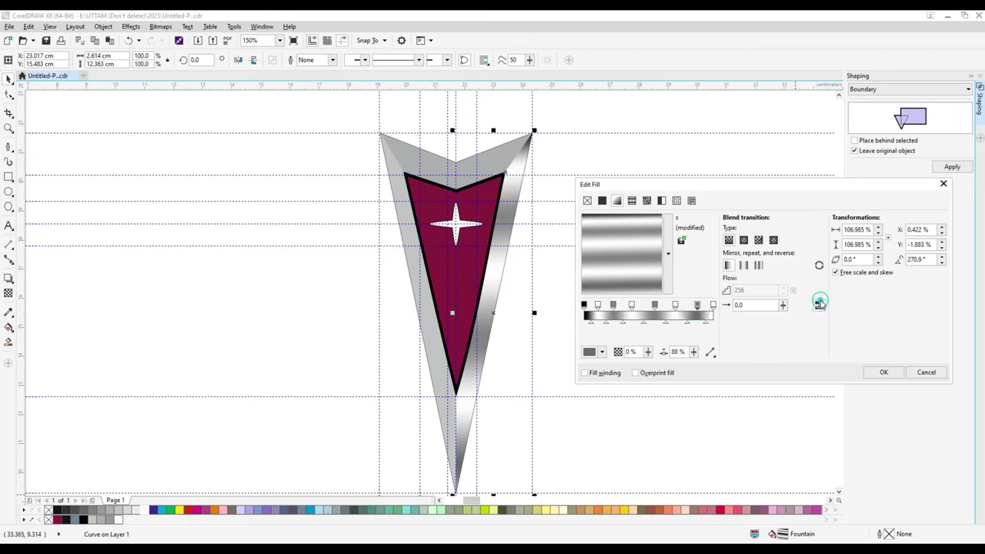
Toggle smoother colour transitions for the right panel's gradient and apply the fill.
click(819, 302)
click(819, 302)
click(819, 303)
click(819, 302)
click(819, 302)
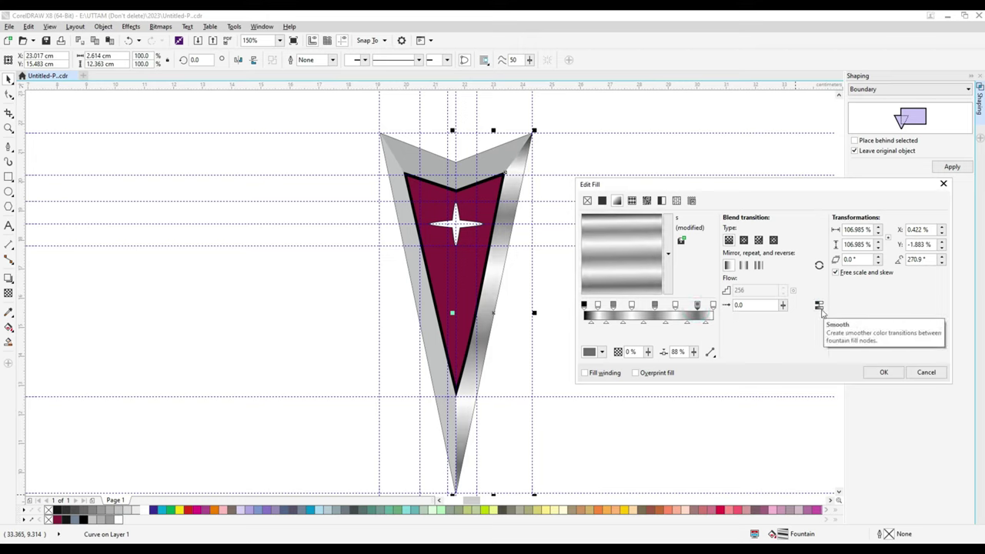
click(878, 372)
Copy the fill of the right side panel to the top and left panels of the frame.
click(464, 171)
shift+click(417, 255)
click(27, 26)
click(58, 167)
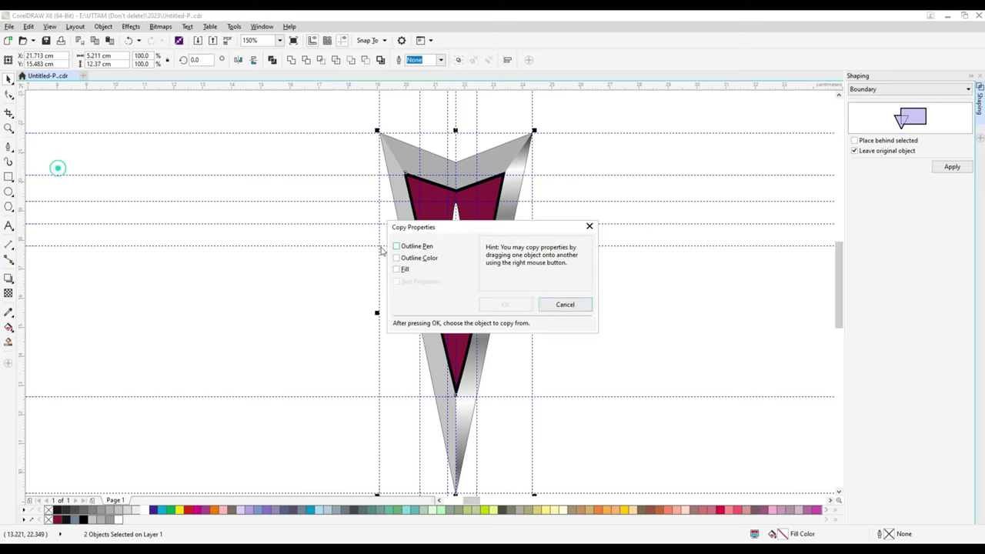
click(507, 304)
click(521, 167)
Rotate the left side panel's fountain fill to 286.2° and apply it.
click(451, 406)
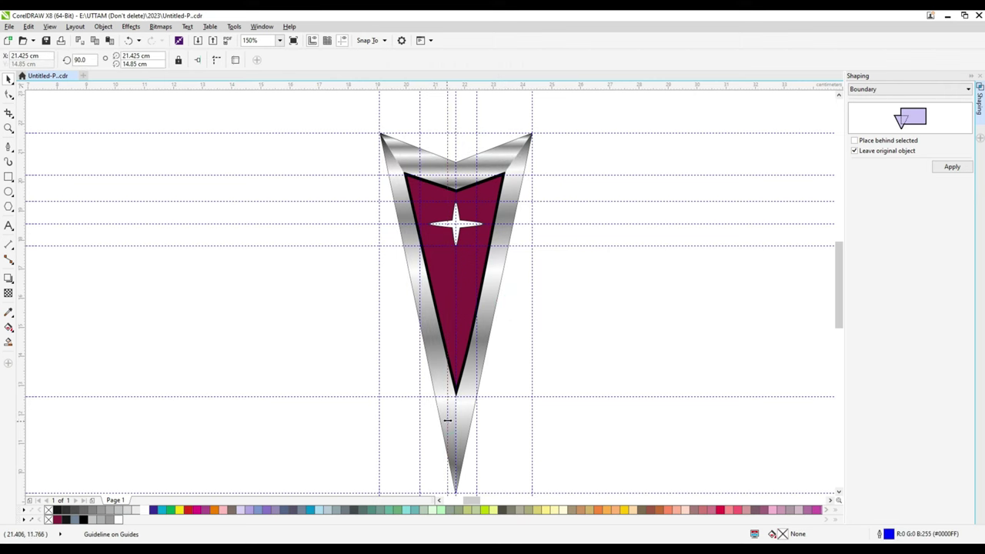
click(441, 405)
double_click(783, 534)
drag(513, 190, 825, 208)
drag(668, 269, 672, 290)
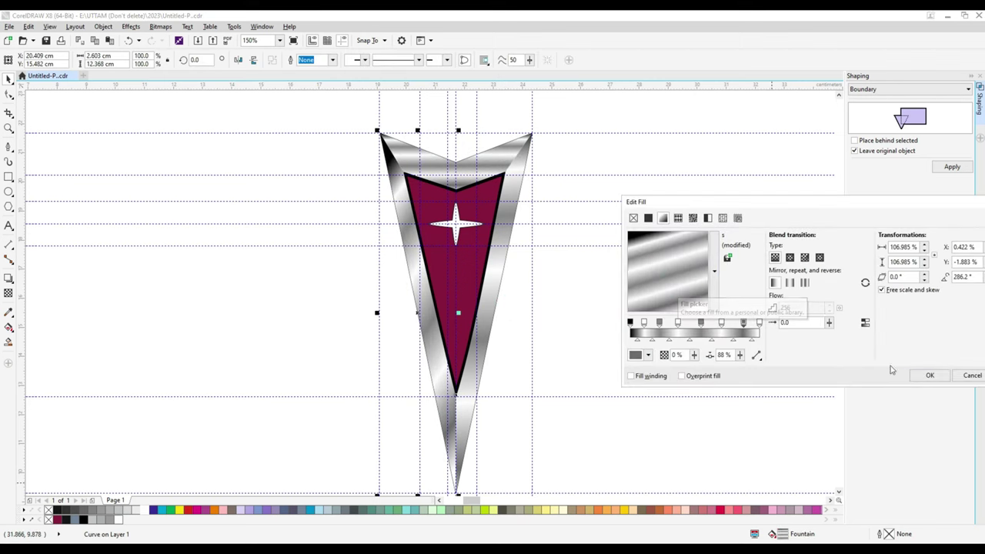
click(929, 375)
Stretch the left panel's gradient to about 118% with a 3.5° skew and -69.8° rotation, and smooth its colour transitions.
click(8, 327)
scroll(418, 423, down, 2)
drag(416, 426, 422, 463)
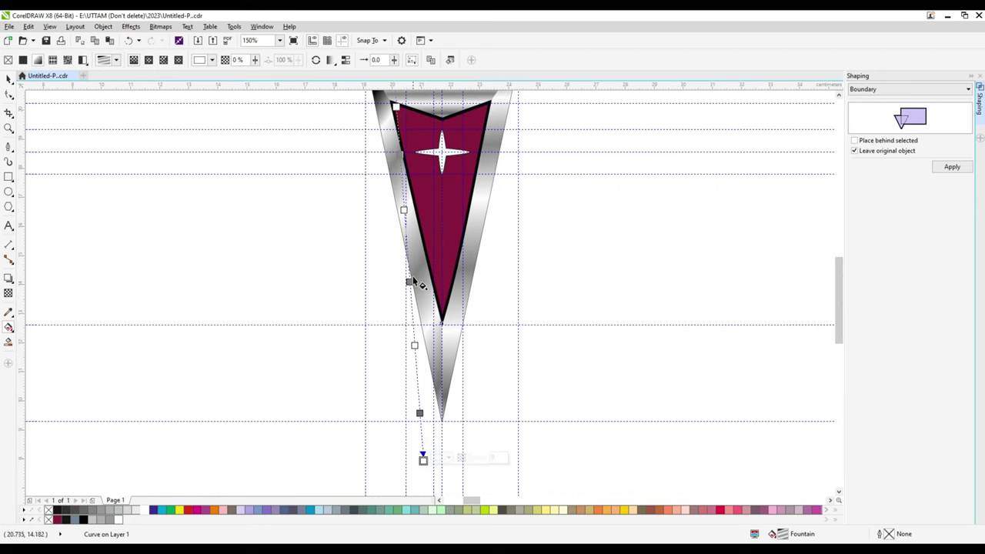
key(F11)
drag(543, 189, 819, 186)
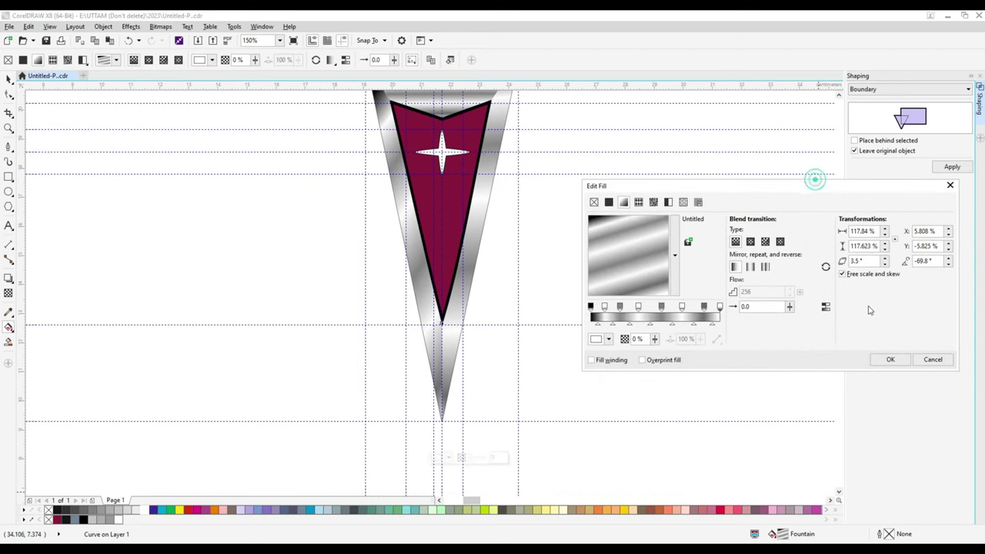
click(825, 307)
click(890, 360)
Smooth the right side panel's gradient transitions and shift the black start of the left panel's gradient slightly upward.
click(468, 264)
scroll(464, 268, down, 1)
scroll(476, 224, up, 1)
click(477, 227)
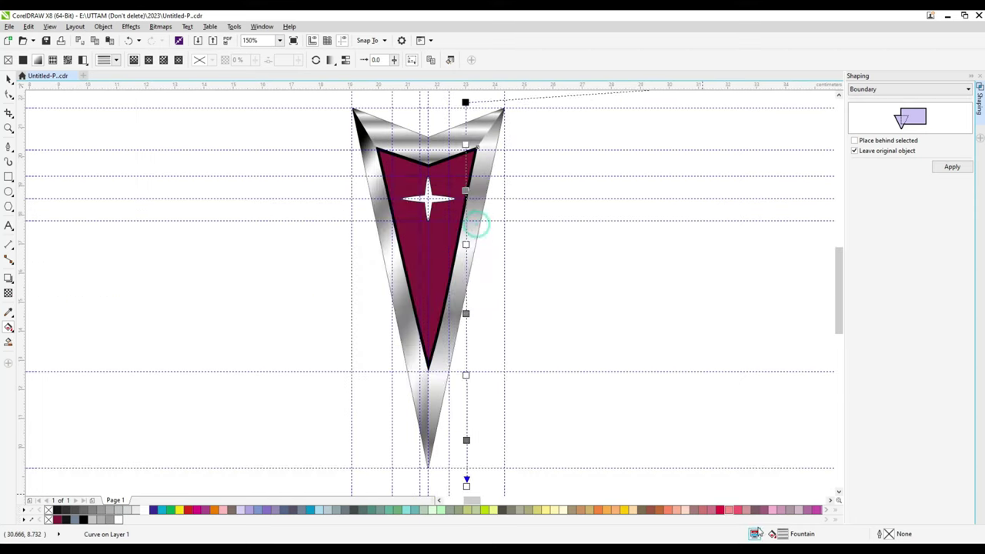
key(F11)
drag(624, 190, 737, 203)
click(725, 317)
click(793, 368)
click(365, 141)
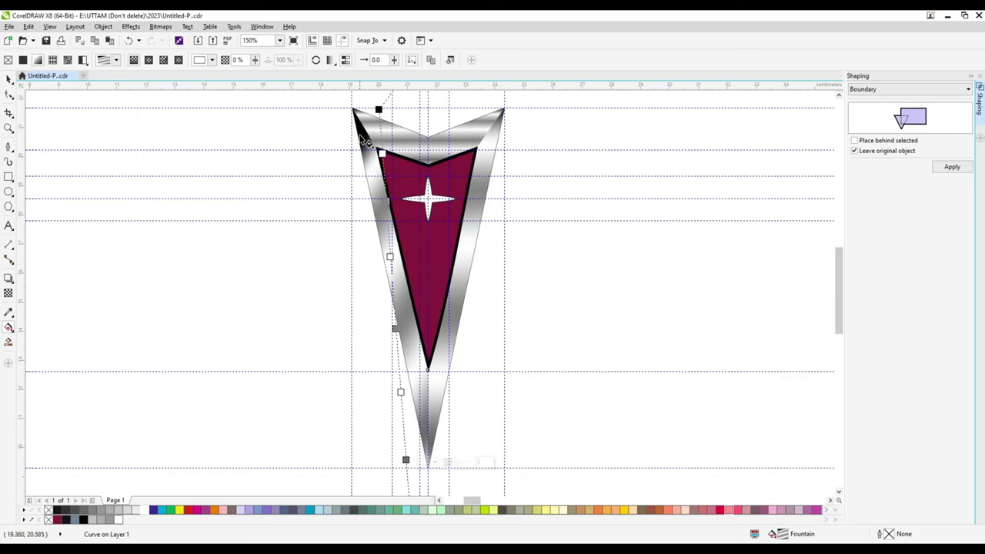
drag(378, 109, 374, 98)
Rotate the top panel's fountain fill to 358.8° and move its middle grey stop to 50%.
click(442, 150)
double_click(780, 533)
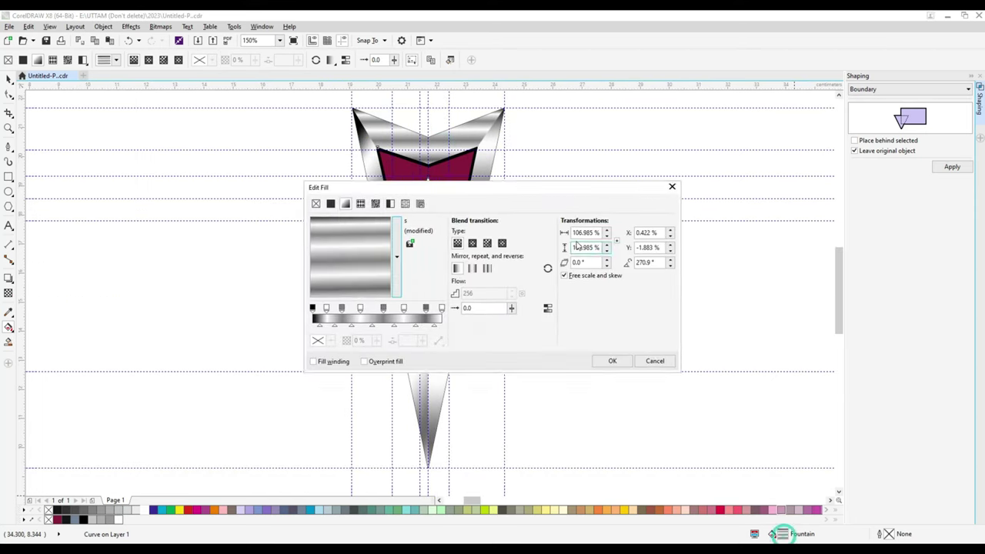
drag(331, 187, 558, 173)
mouse_move(592, 256)
mouse_down()
mouse_move(606, 254)
mouse_move(601, 241)
mouse_up()
drag(609, 294, 602, 292)
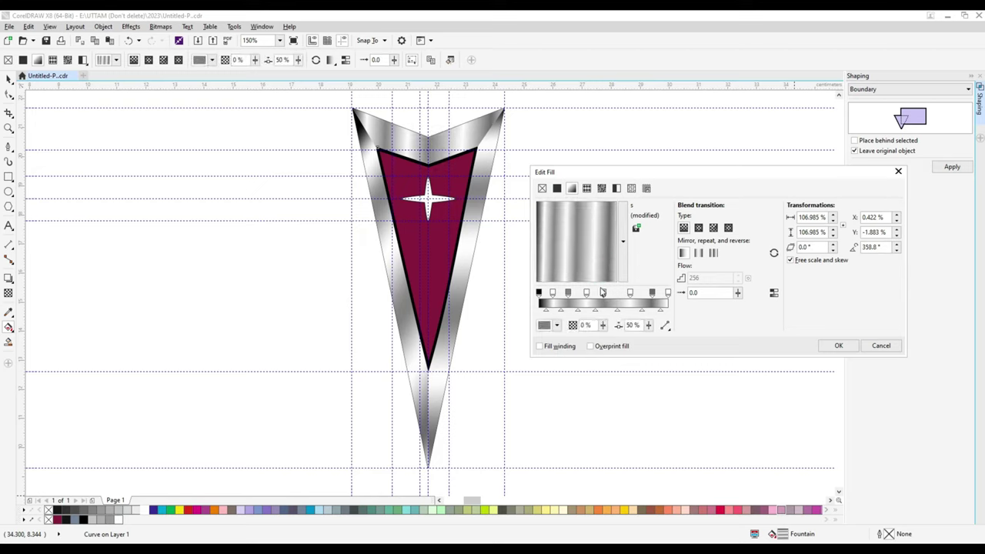
Move the dark grey stop near the end of the top panel's gradient to 92% and apply the fill.
click(556, 325)
click(580, 351)
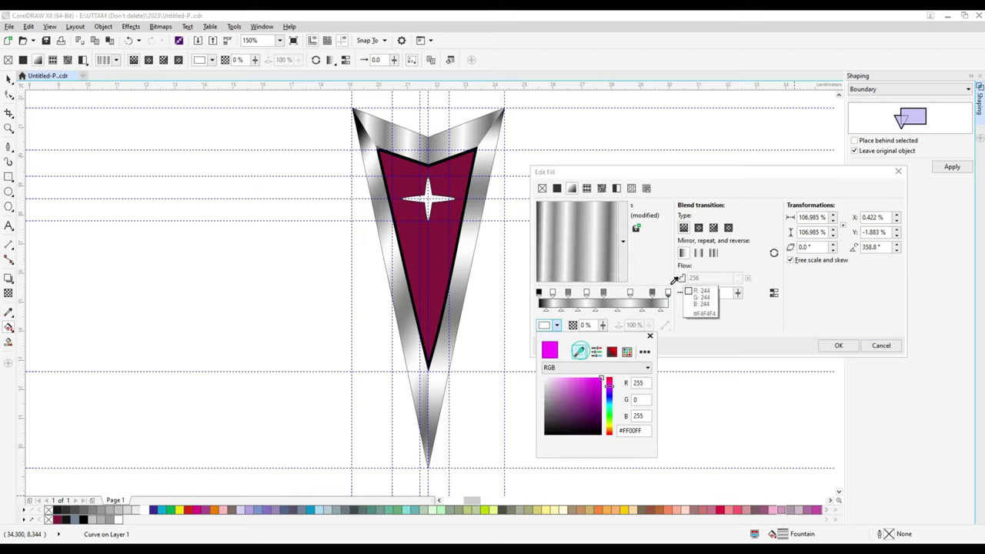
click(677, 295)
click(651, 293)
mouse_move(651, 294)
mouse_down()
mouse_move(662, 294)
mouse_move(653, 300)
mouse_up()
click(556, 325)
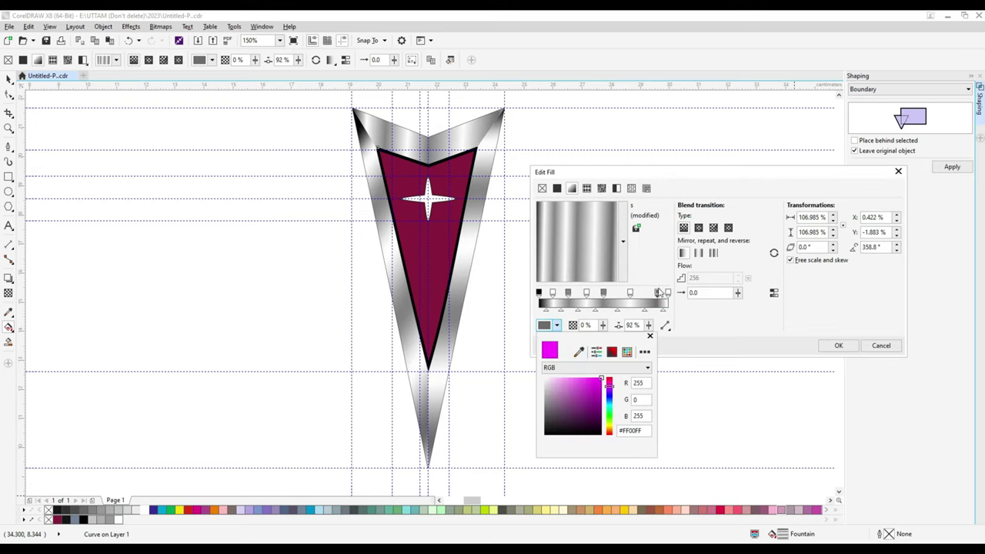
click(657, 293)
click(557, 325)
click(578, 351)
click(834, 346)
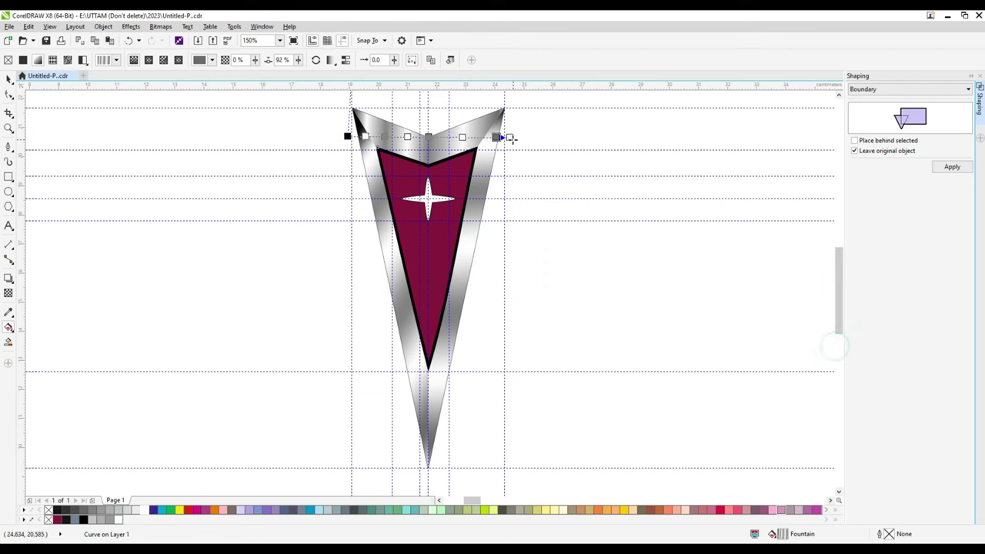
Tilt the top panel's gradient to 16.7° with a 15.5° skew, review its dark end stop and apply the fill.
drag(510, 138, 514, 119)
scroll(500, 114, up, 2)
double_click(784, 534)
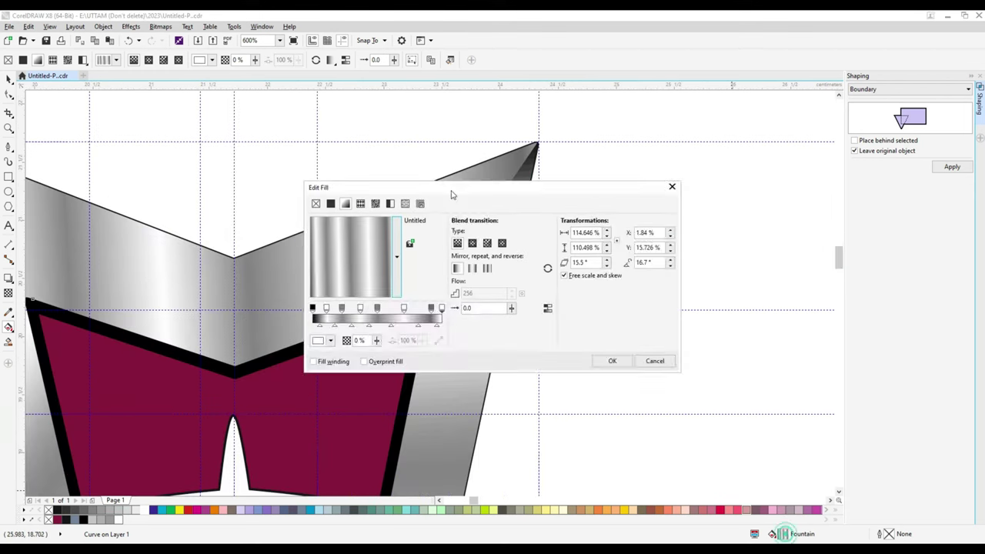
drag(451, 195, 655, 268)
click(634, 381)
click(531, 414)
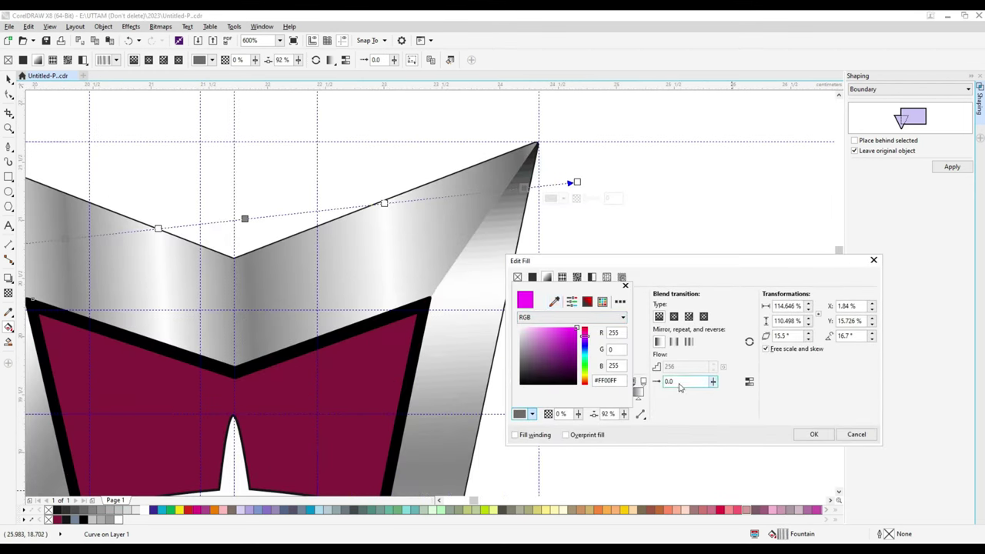
click(633, 385)
click(812, 434)
scroll(547, 151, down, 2)
click(8, 79)
click(619, 187)
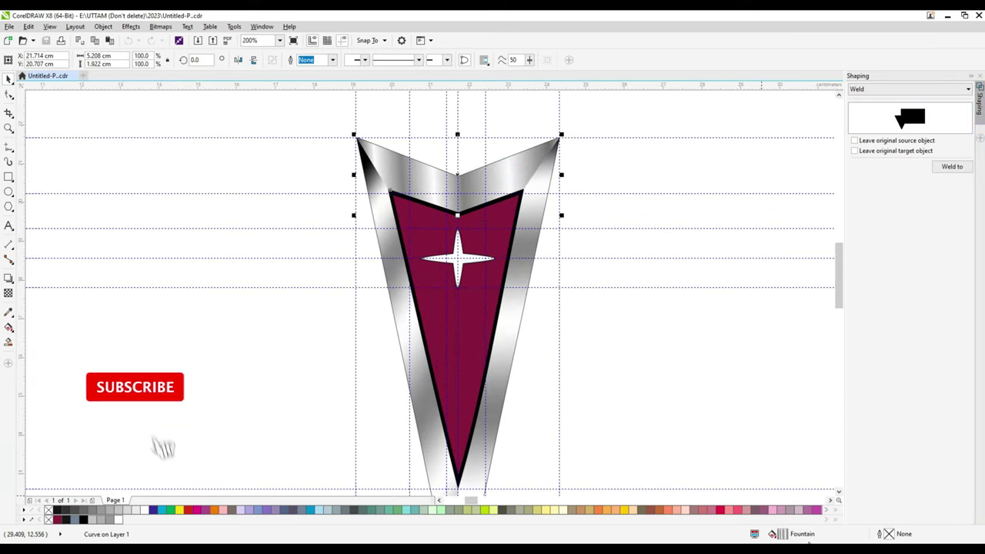
key(F11)
drag(346, 187, 606, 242)
click(692, 363)
click(580, 396)
click(615, 420)
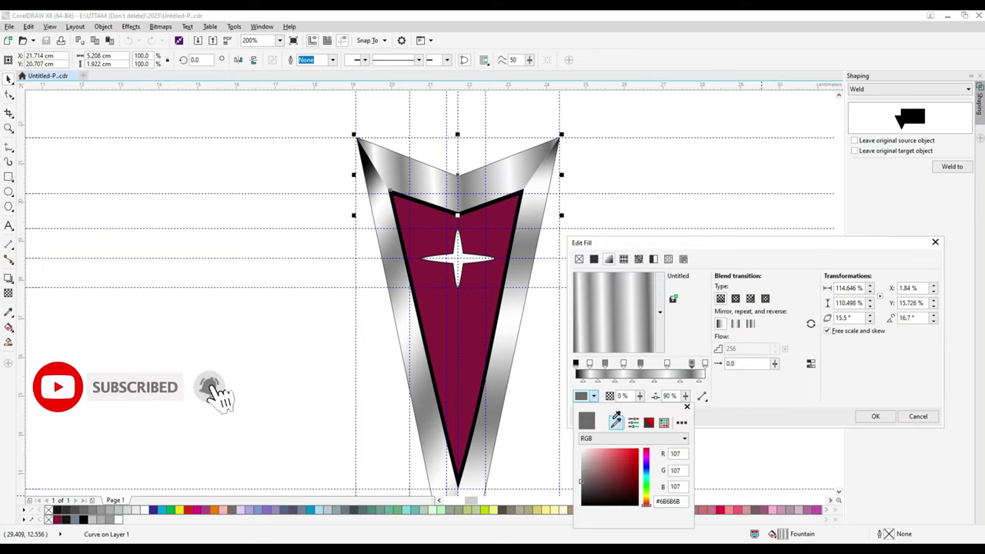
click(547, 153)
click(660, 163)
click(593, 396)
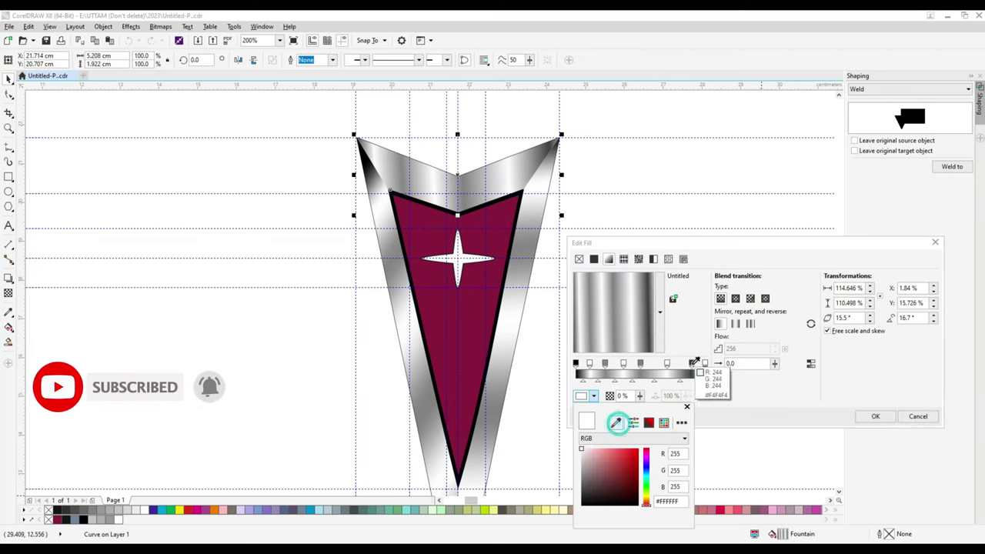
click(694, 373)
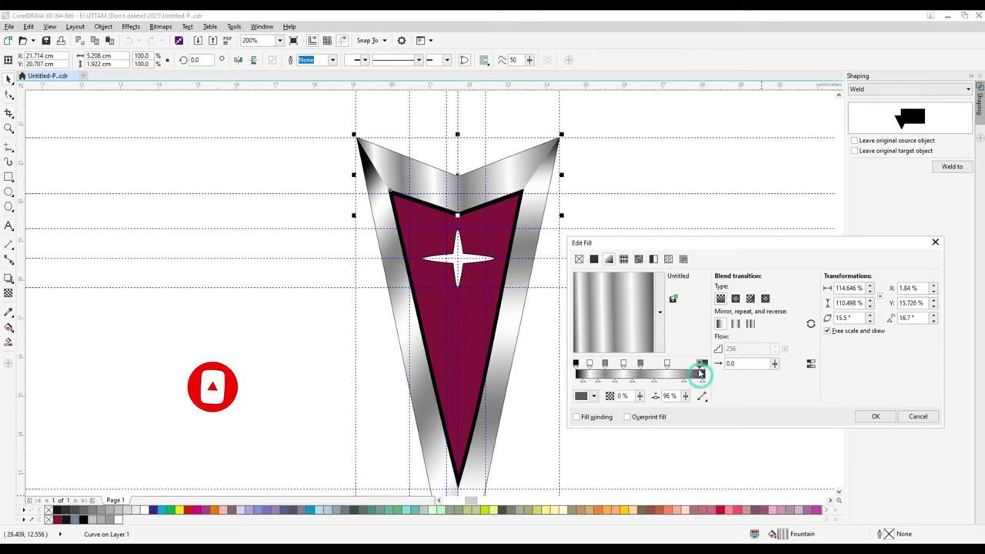
double_click(694, 372)
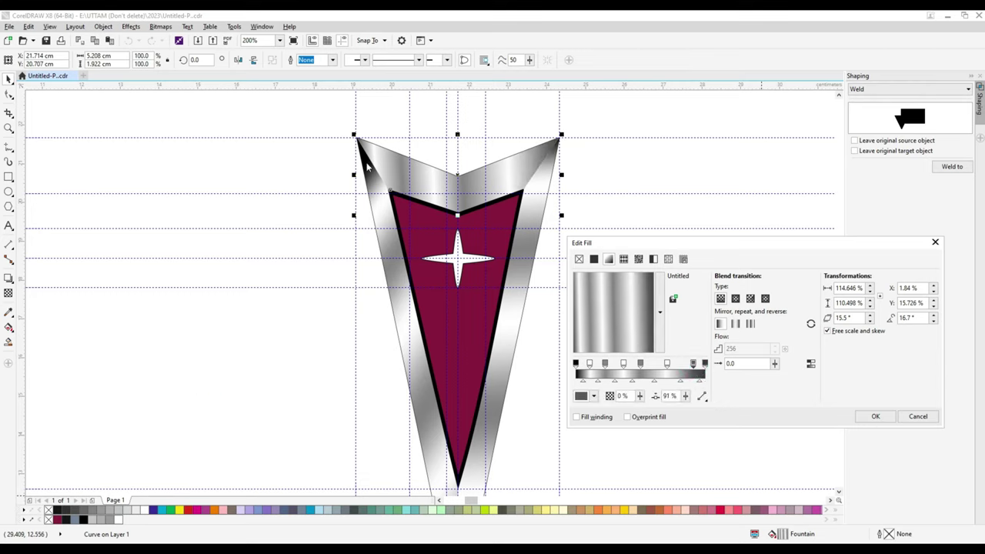
click(923, 418)
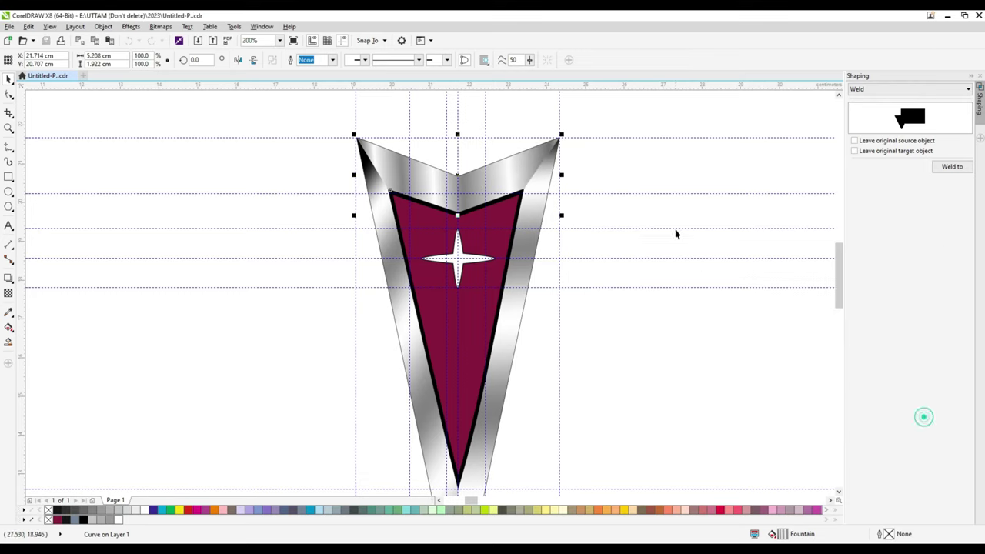
Shift the dark grey stop of the top panel's gradient slightly inward from its white end and apply the fill.
click(677, 233)
click(525, 169)
double_click(783, 534)
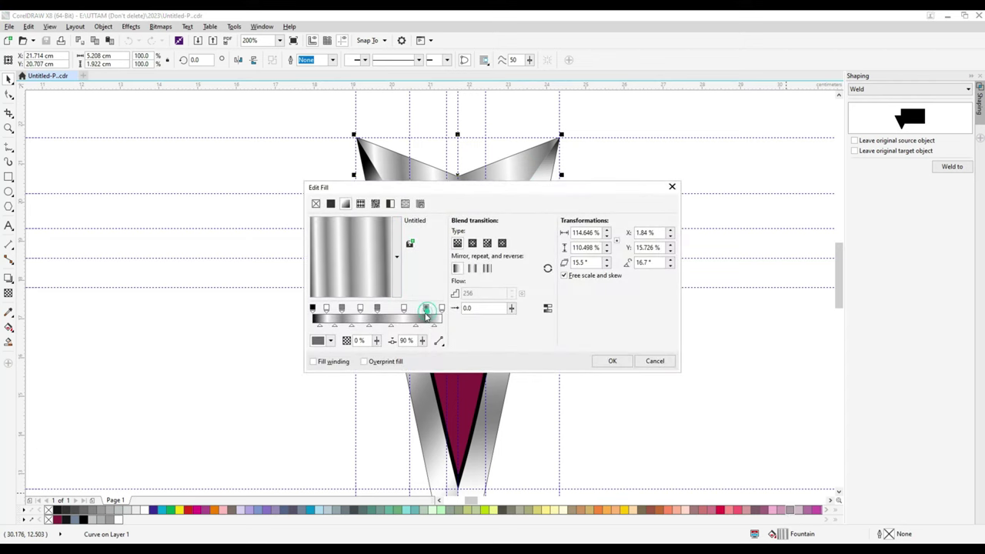
drag(427, 315, 421, 318)
click(608, 360)
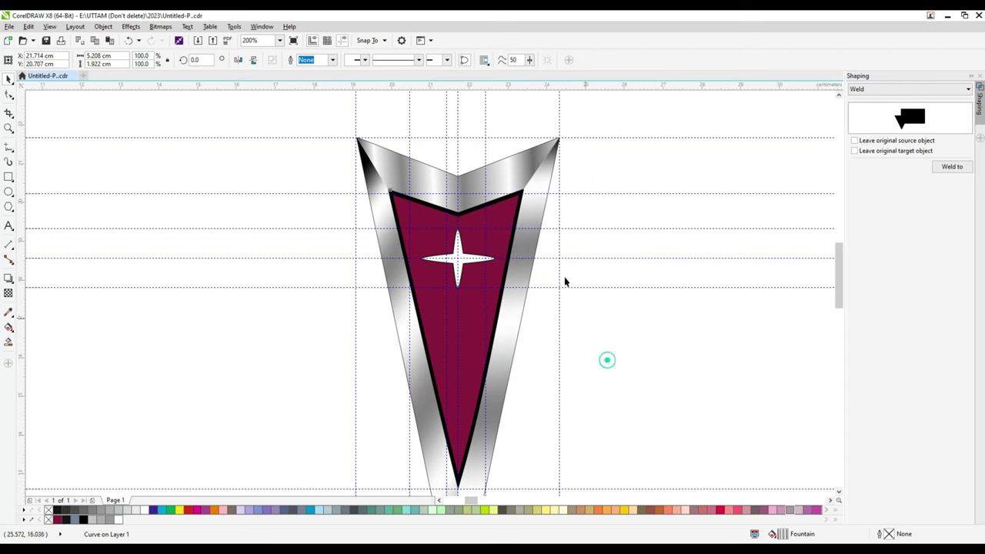
Add a black stop at 4% to the right side panel's gradient, shift the neighbouring stops and apply the fill.
double_click(782, 534)
drag(550, 187, 836, 251)
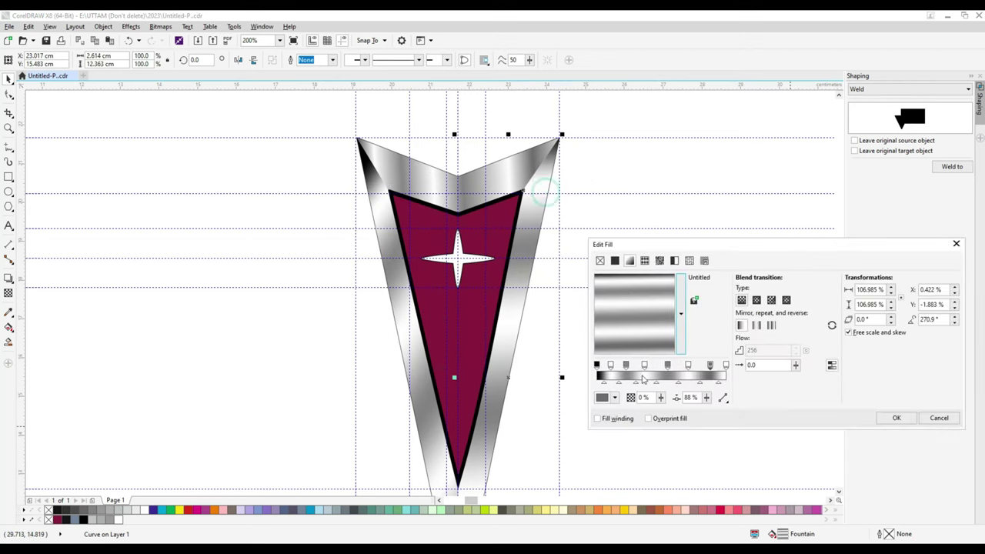
drag(640, 373, 633, 372)
drag(645, 366, 601, 366)
double_click(604, 373)
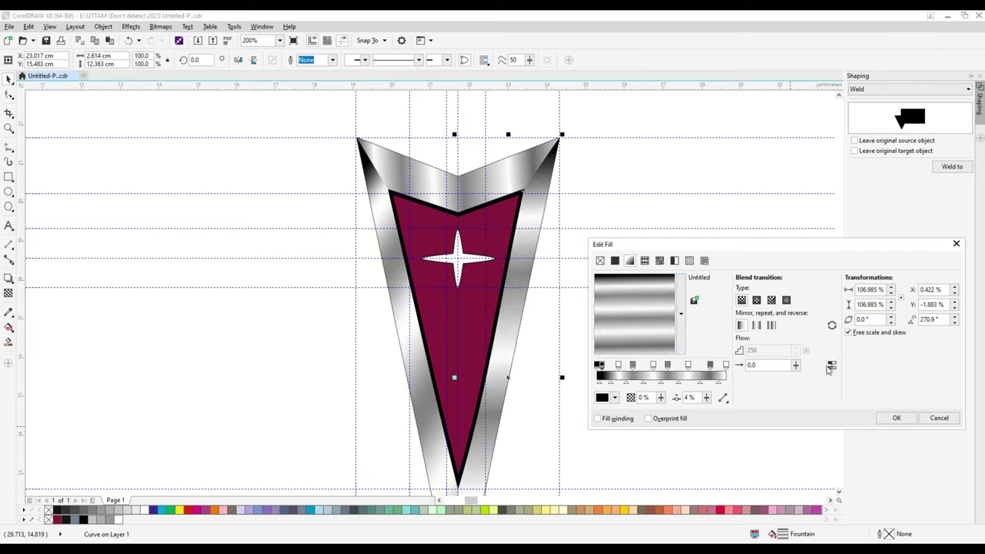
click(906, 420)
Smooth the colour transitions of the left side panel's fountain fill and apply it.
click(425, 446)
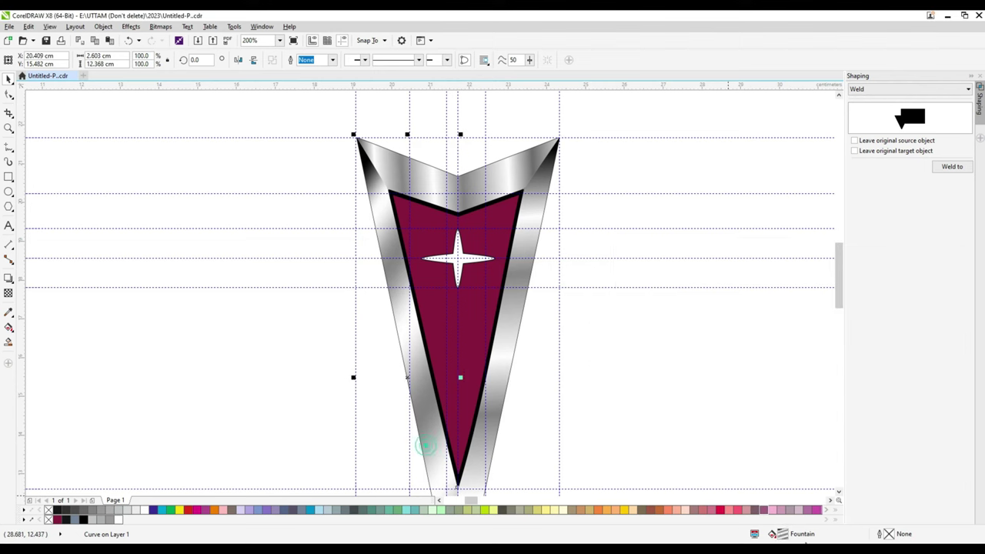
double_click(780, 533)
drag(551, 186, 810, 202)
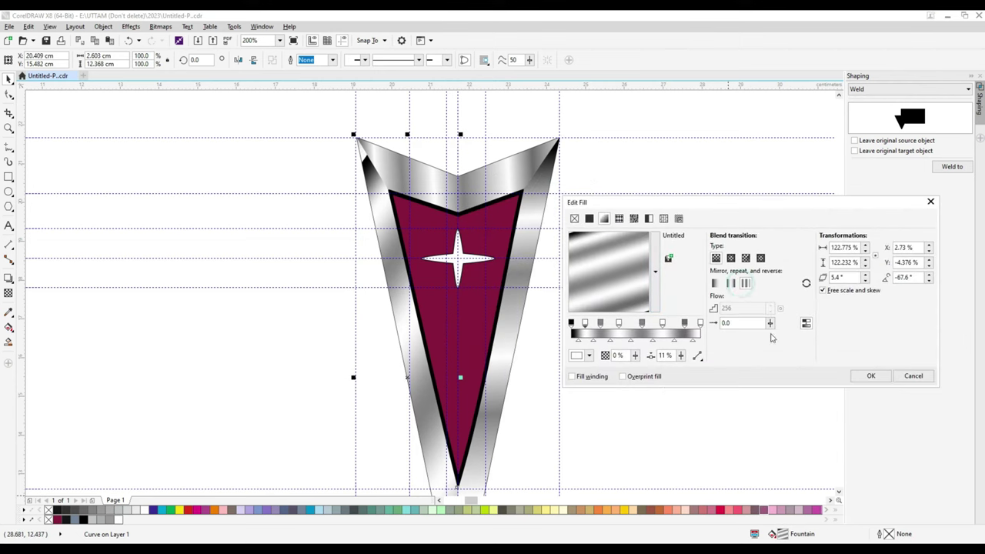
click(804, 324)
click(870, 376)
Smooth the colour transitions of the right side panel's fountain fill and apply it.
click(517, 312)
double_click(780, 534)
drag(500, 189, 753, 206)
click(796, 325)
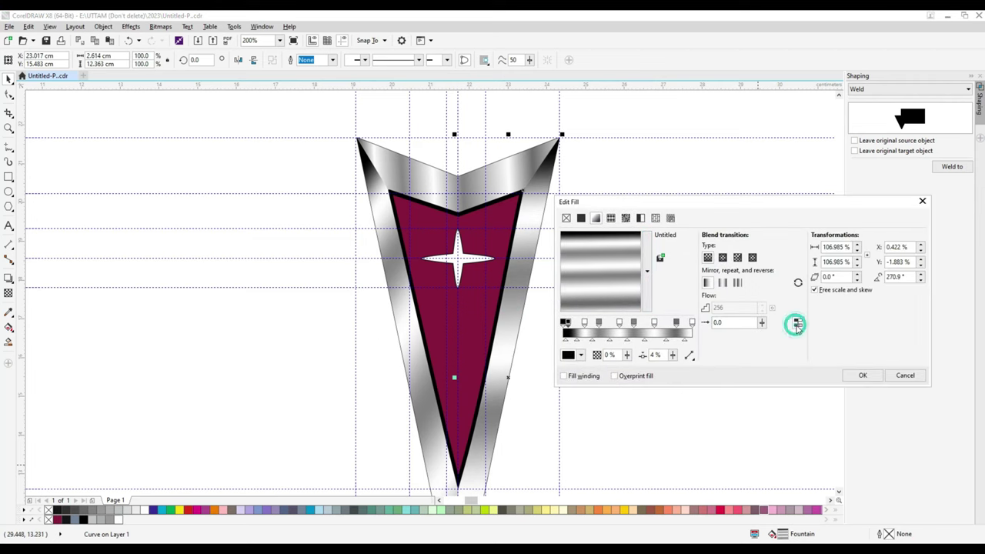
click(865, 375)
Rotate the top panel's fountain fill to 14.9° and add extra white and grey stops in its middle.
click(509, 182)
double_click(781, 532)
drag(501, 187, 775, 197)
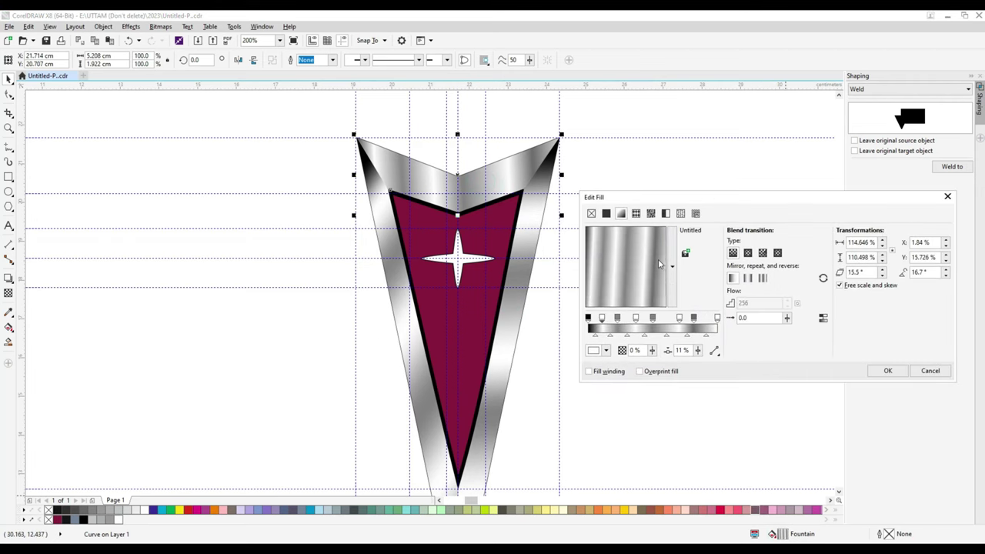
click(638, 336)
drag(636, 318, 661, 261)
click(607, 353)
click(711, 394)
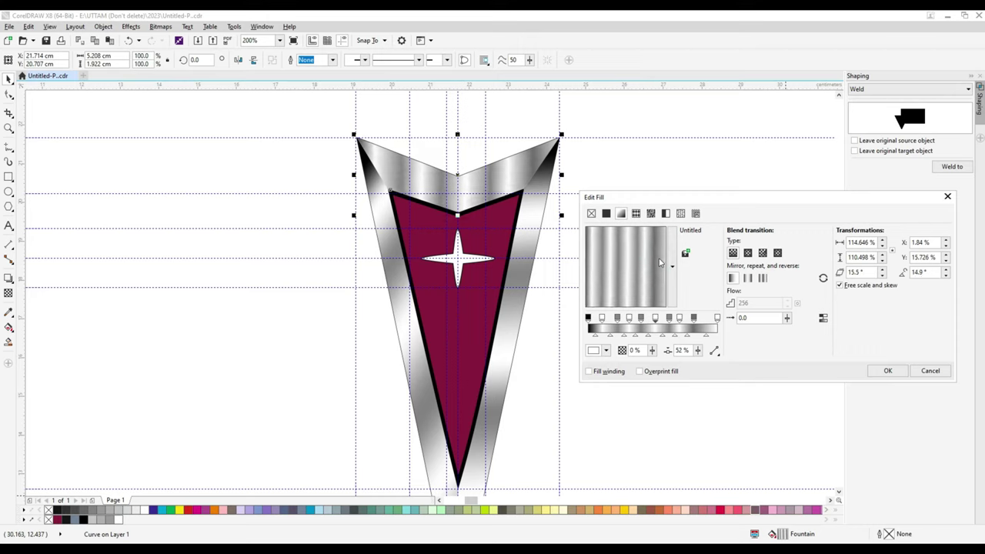
Set the top panel's gradient to repeat and mirror, delete four surplus stops and respace the middle white and grey stops.
click(824, 320)
click(824, 320)
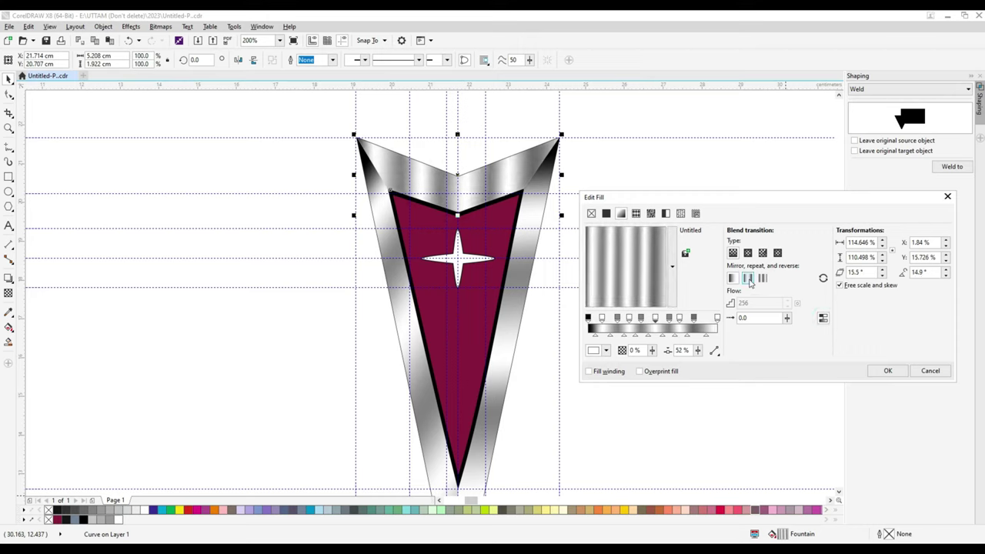
click(825, 320)
double_click(641, 319)
double_click(656, 319)
click(629, 319)
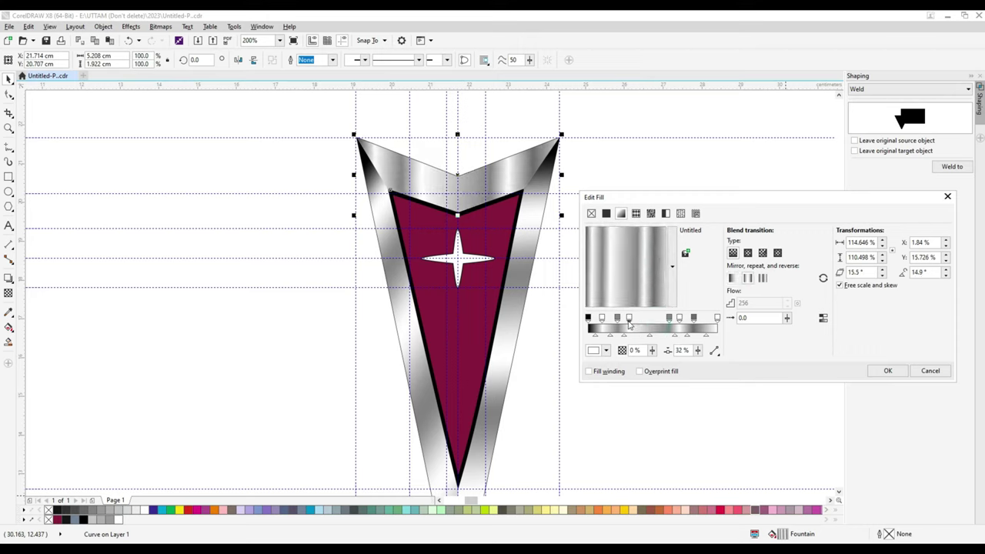
drag(645, 326, 673, 323)
double_click(679, 319)
double_click(693, 320)
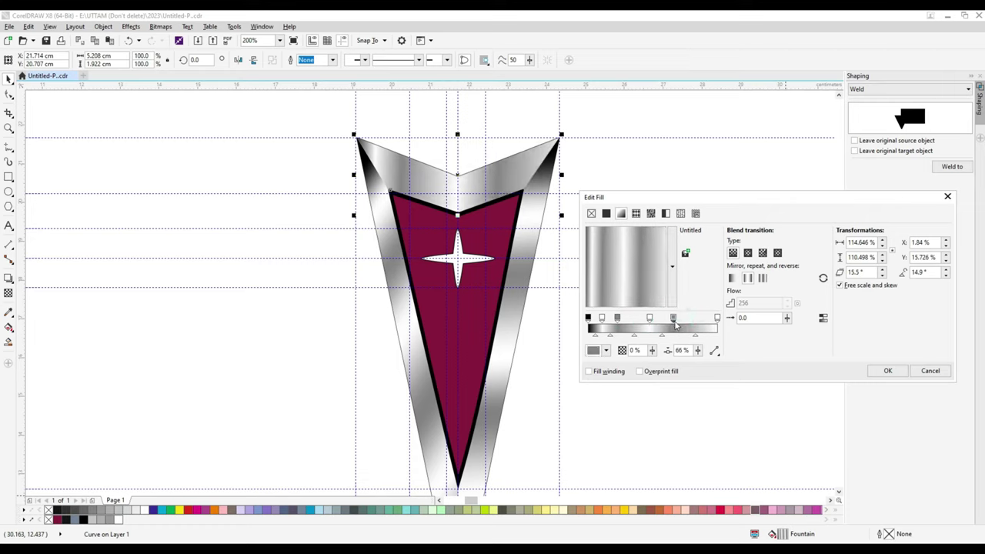
Set the top panel gradient's end stop to black, add a white stop just before it and apply the fill.
click(717, 317)
click(604, 350)
click(627, 377)
click(589, 319)
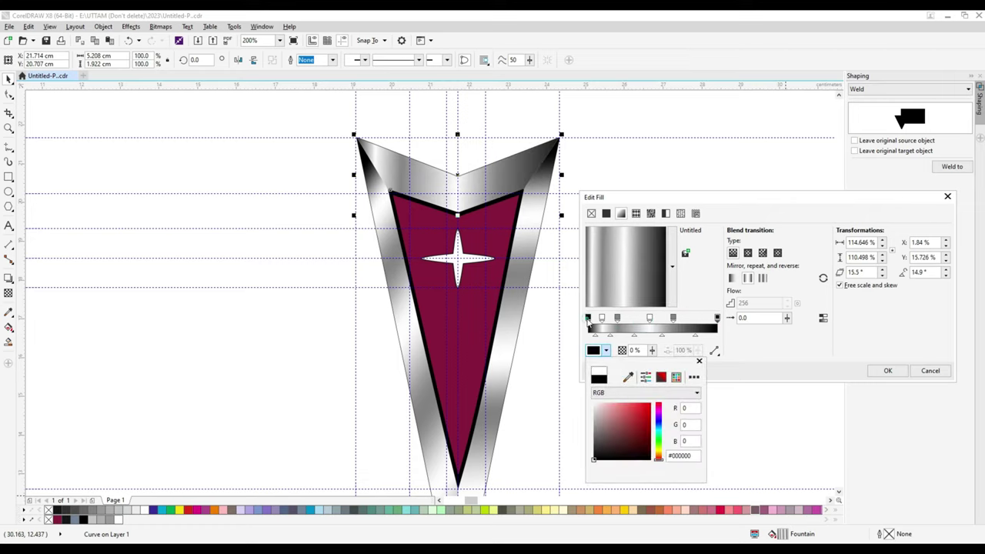
click(602, 323)
double_click(691, 328)
mouse_move(691, 318)
mouse_down()
mouse_move(701, 319)
mouse_move(677, 318)
mouse_up()
click(821, 318)
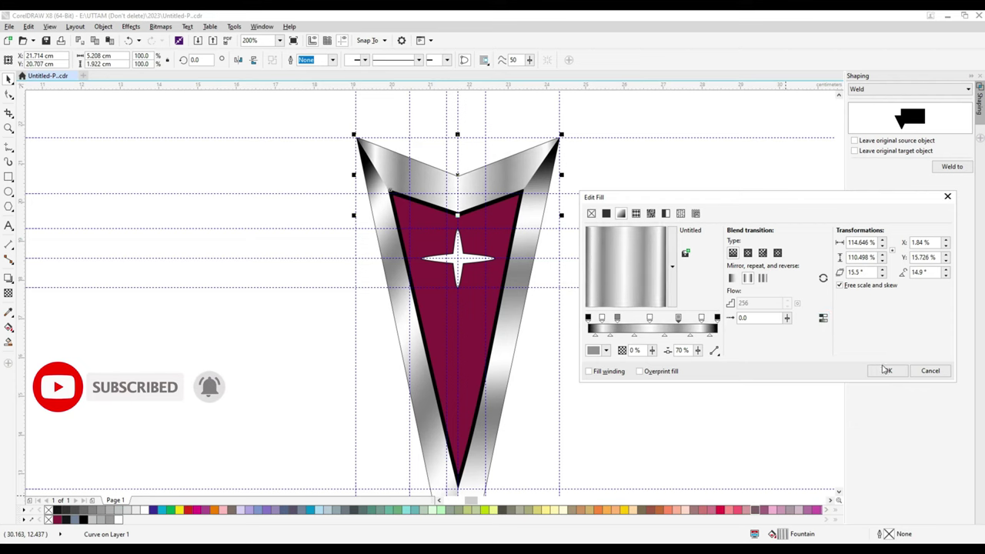
click(887, 370)
scroll(539, 339, down, 5)
scroll(475, 369, up, 2)
click(510, 361)
drag(483, 368, 537, 382)
key(ctrl+z)
click(101, 520)
click(495, 391)
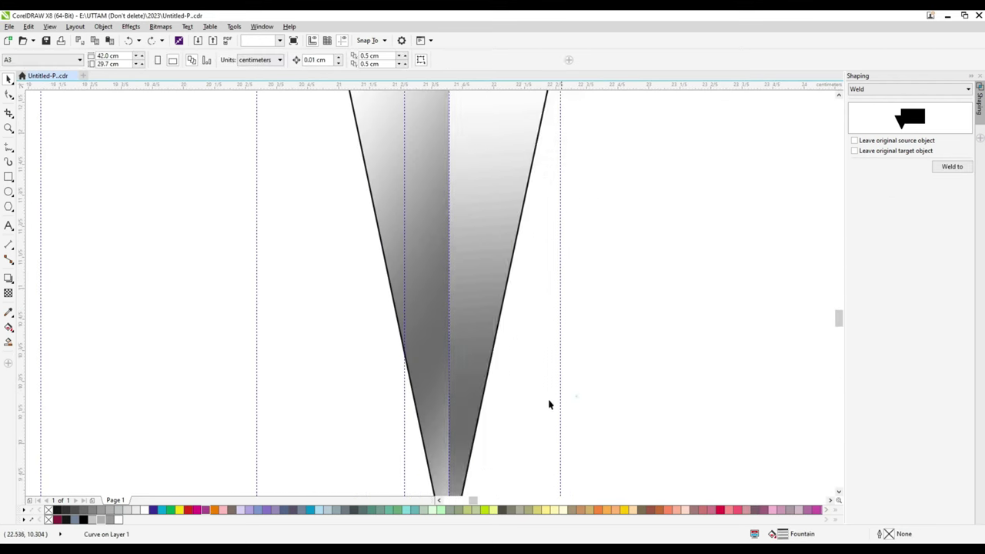
Copy the top panel's fountain fill onto the white four-pointed star.
scroll(562, 319, down, 3)
scroll(495, 303, up, 4)
click(49, 26)
mouse_move(28, 26)
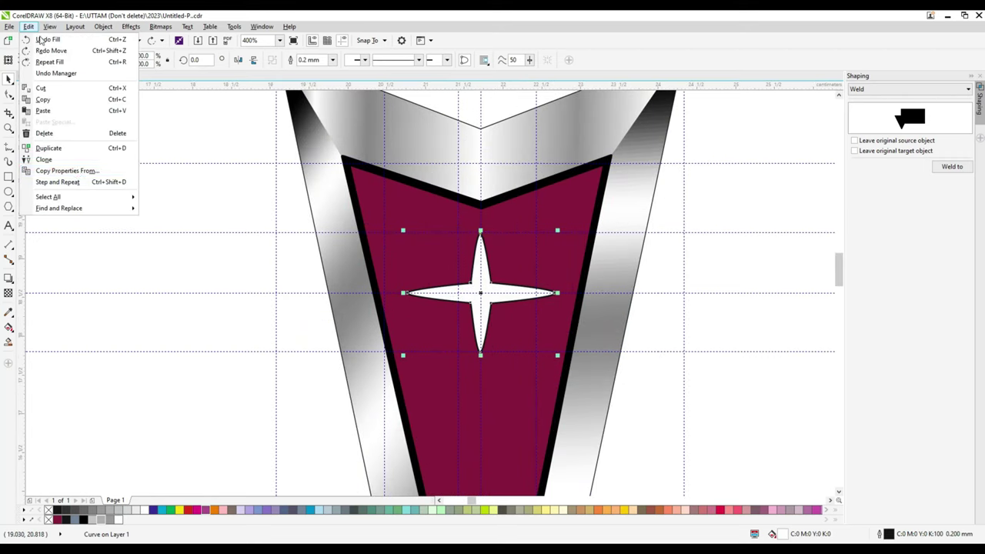
click(73, 167)
click(499, 302)
click(456, 177)
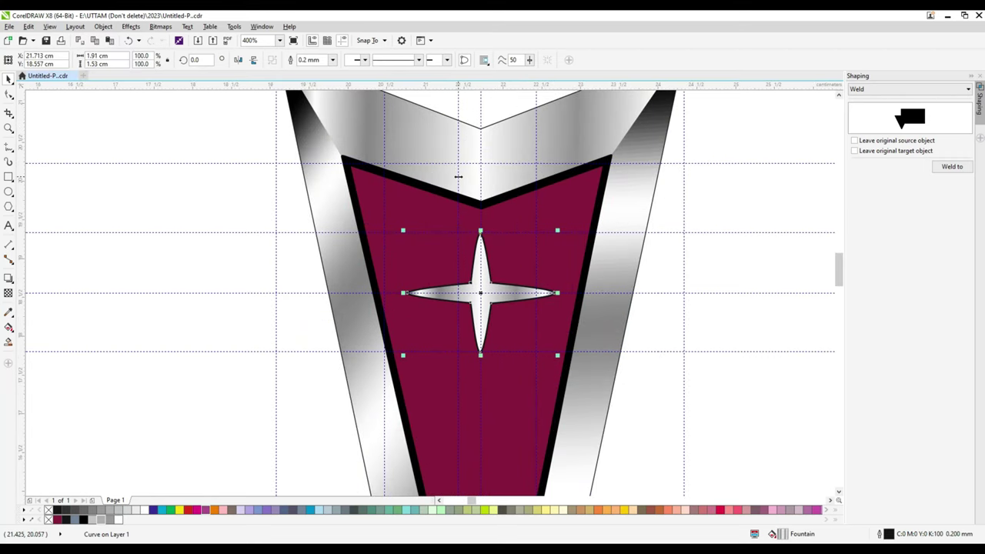
double_click(775, 534)
drag(493, 186, 774, 186)
mouse_move(625, 307)
mouse_down()
mouse_move(668, 308)
mouse_move(625, 311)
mouse_up()
drag(646, 292, 665, 270)
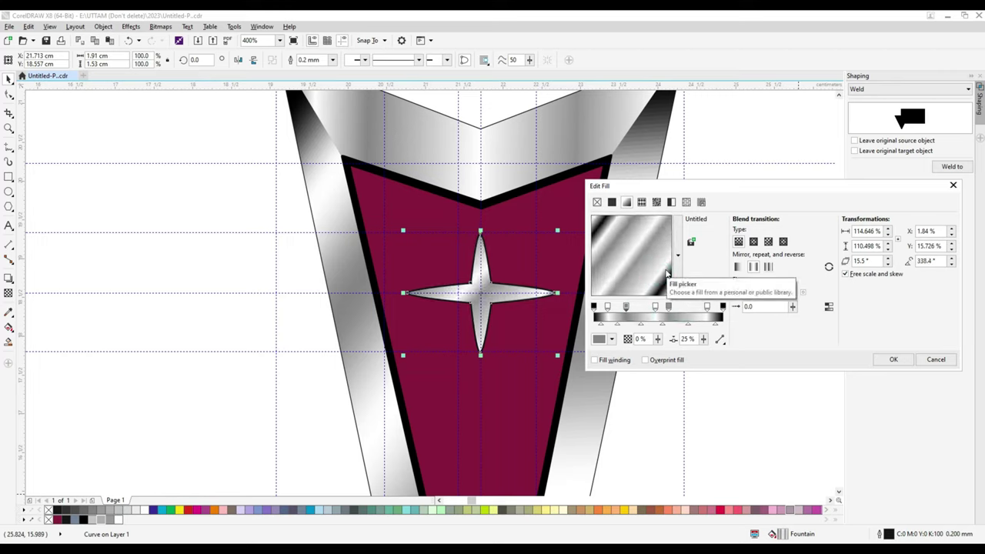
click(931, 360)
Try copying the right side panel's fountain fill onto the star.
click(28, 26)
click(67, 170)
click(497, 310)
click(597, 336)
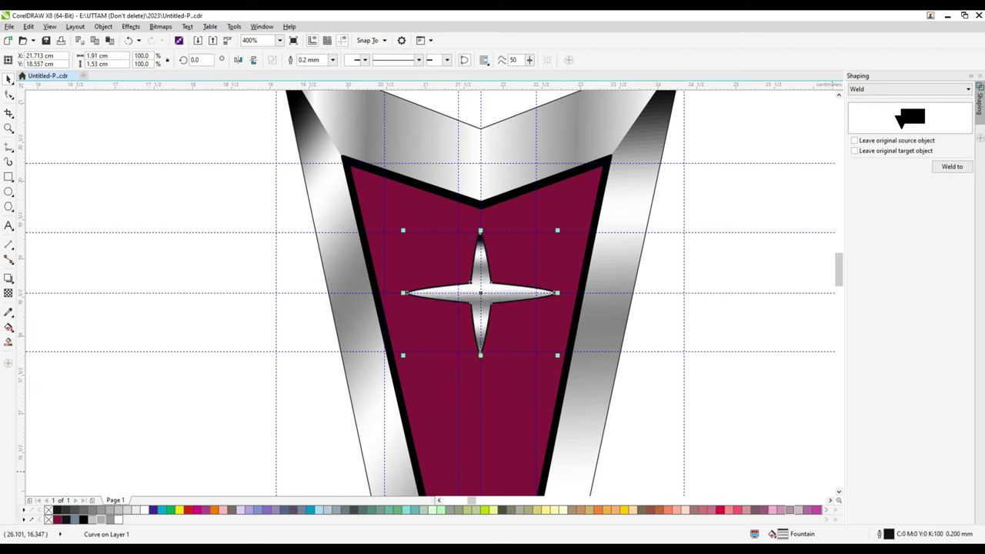
double_click(783, 534)
drag(473, 193, 829, 169)
drag(716, 262, 720, 259)
drag(820, 168, 778, 171)
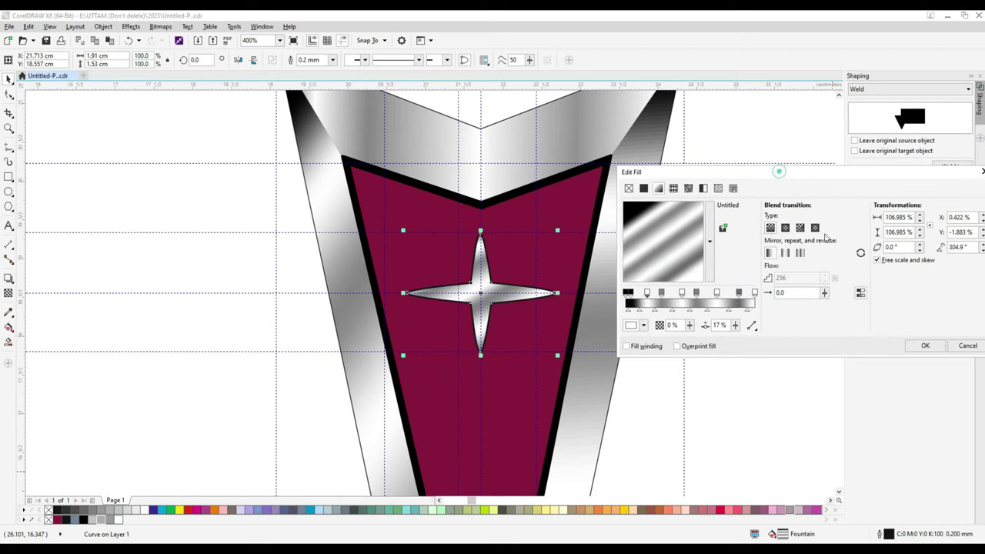
drag(686, 271, 680, 245)
click(628, 293)
drag(680, 245, 676, 253)
click(696, 295)
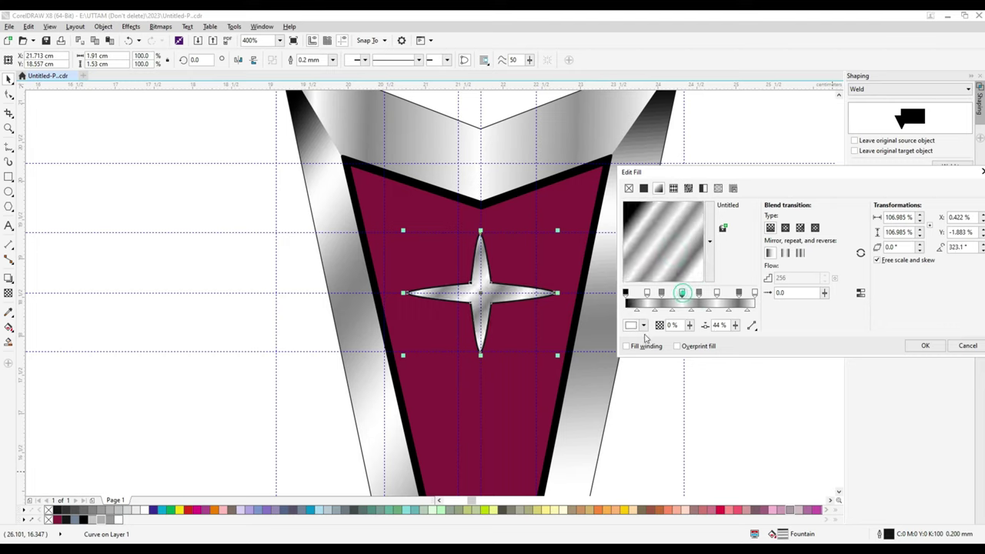
click(643, 324)
click(648, 294)
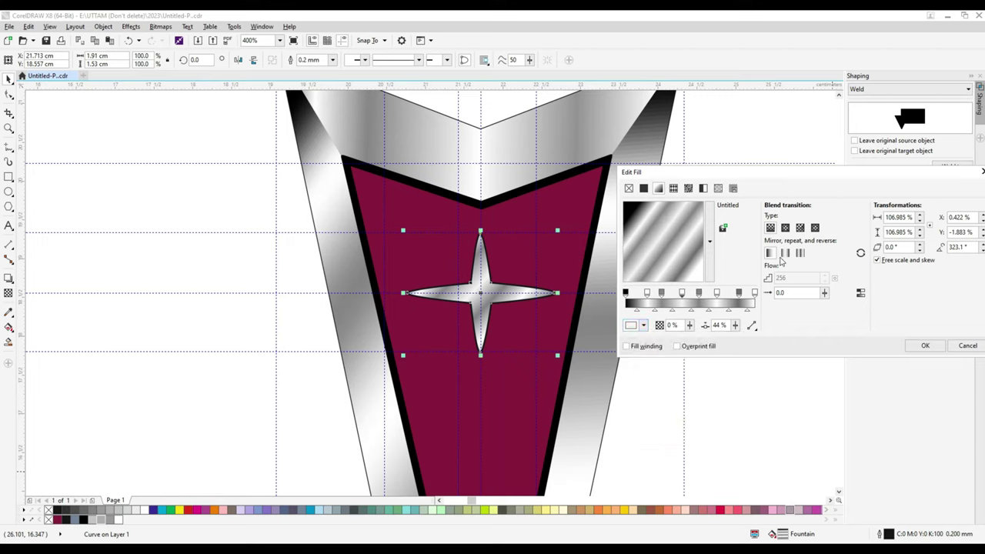
click(860, 293)
click(860, 292)
click(860, 292)
click(860, 292)
click(671, 224)
click(662, 237)
click(665, 239)
drag(662, 239, 663, 251)
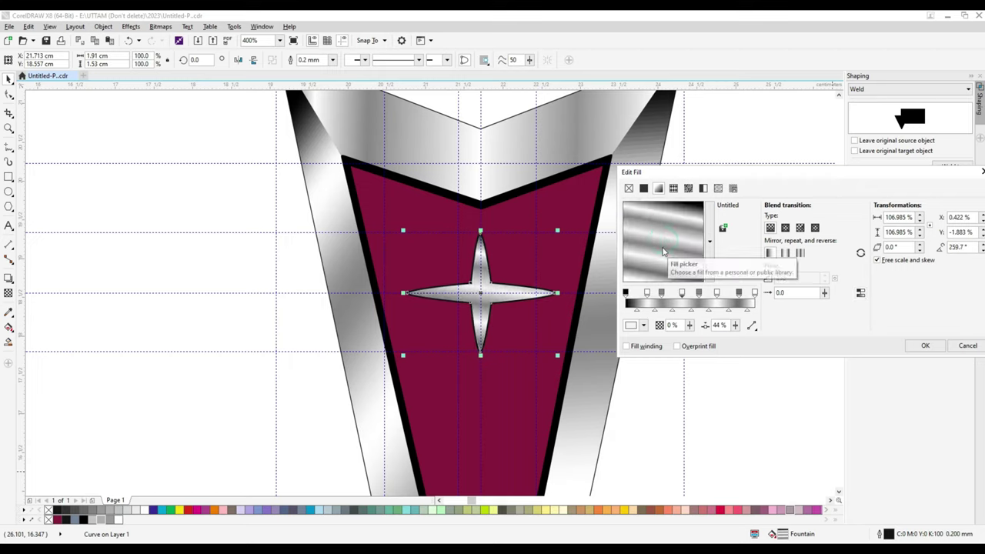
click(961, 347)
Undo the side panel fill copied onto the star.
key(ctrl+z)
click(734, 357)
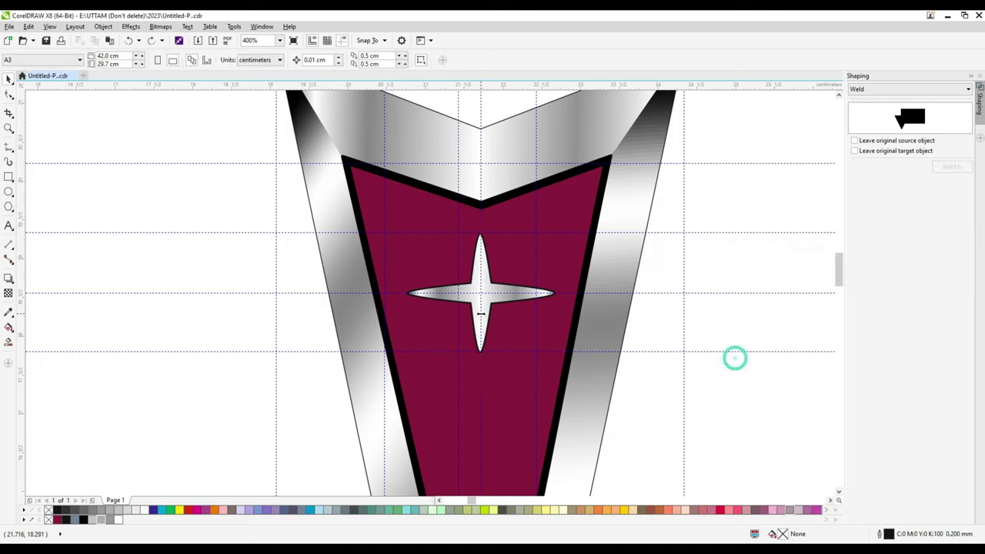
key(ctrl+z)
double_click(774, 532)
drag(509, 192, 811, 193)
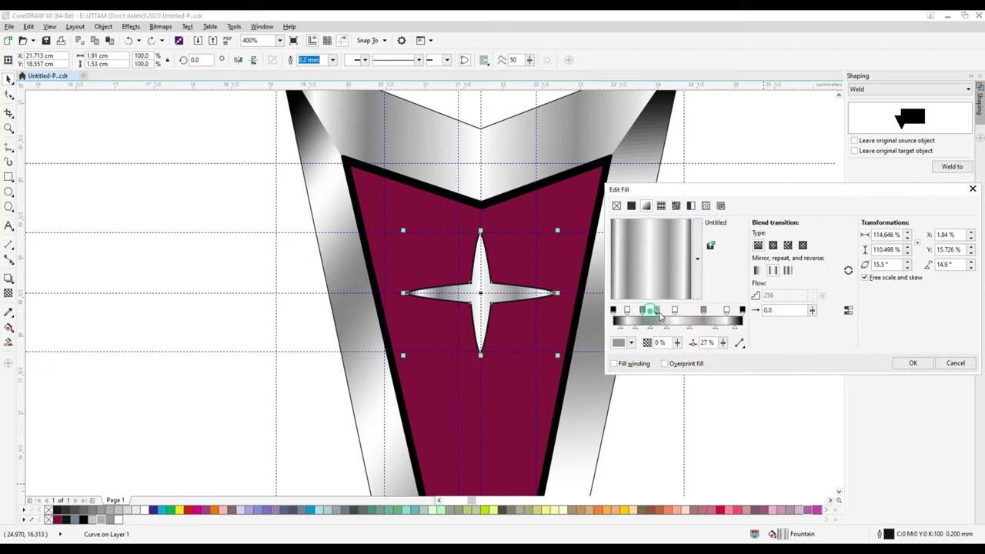
mouse_move(659, 314)
mouse_down()
mouse_move(683, 315)
mouse_move(654, 315)
mouse_up()
click(649, 314)
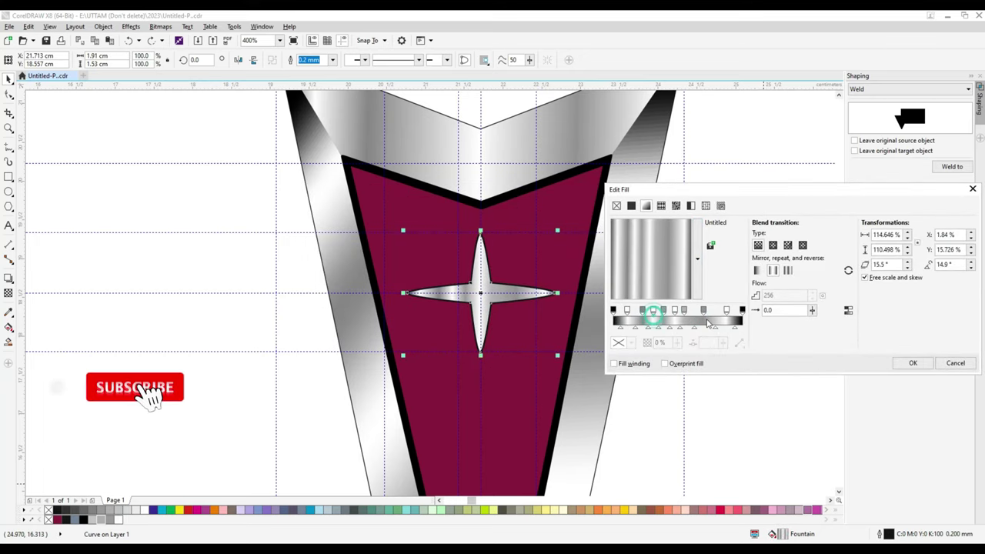
click(956, 365)
click(807, 368)
Rotate the star's fountain fill to 343.4° and apply it.
click(483, 303)
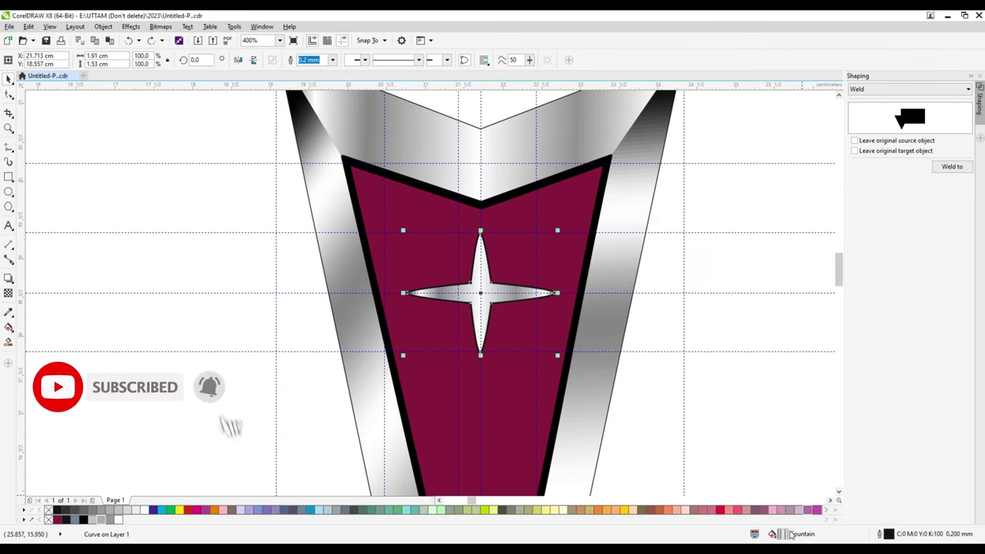
double_click(782, 534)
drag(624, 197, 782, 197)
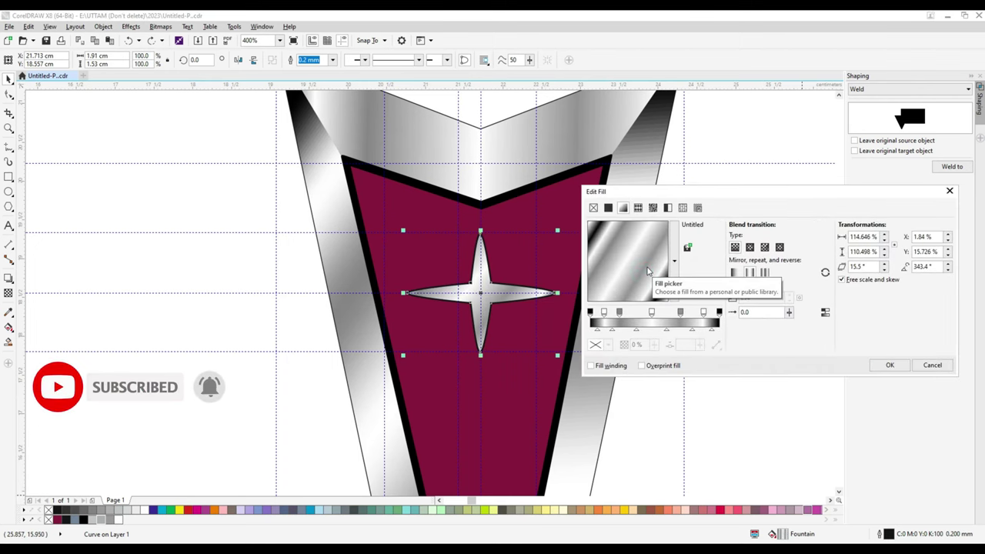
click(894, 367)
Extend the end of the star's gradient slightly outward with the Interactive Fill tool and deselect the star.
click(9, 327)
click(564, 295)
drag(564, 295, 576, 303)
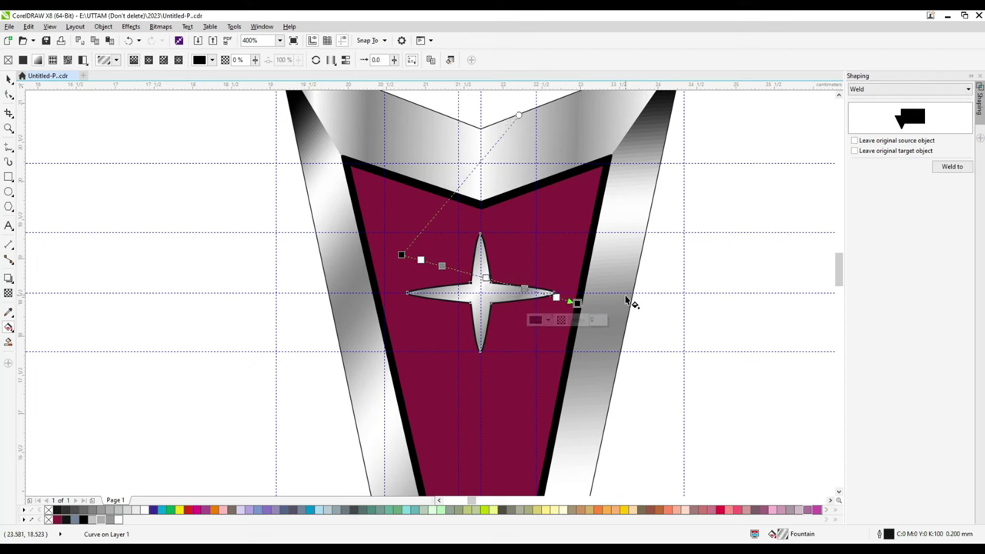
click(627, 300)
click(9, 79)
click(484, 293)
click(494, 251)
scroll(494, 251, down, 3)
click(561, 257)
scroll(492, 291, up, 1)
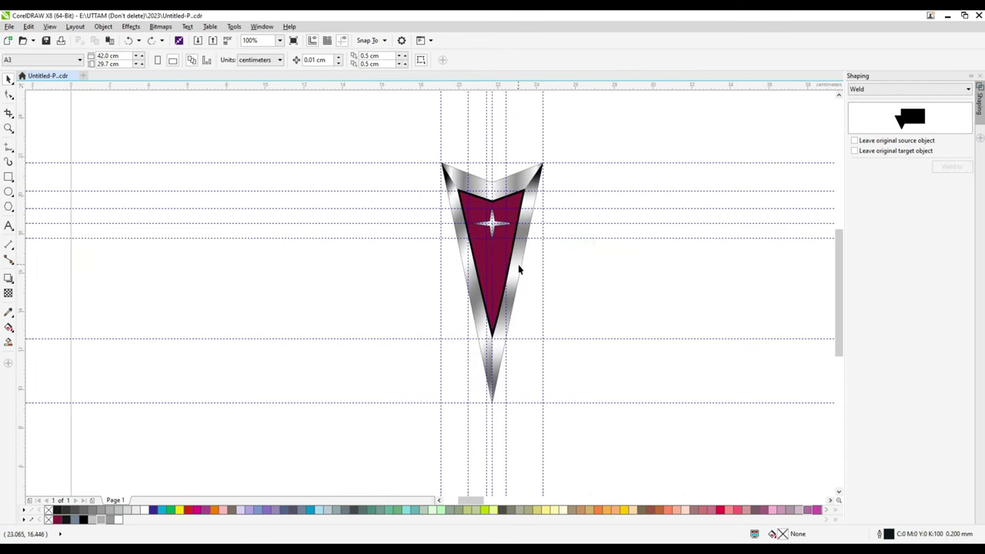
Create a boundary shape around the black-bordered dark red inner shape, leaving the original object in place.
scroll(541, 179, up, 3)
scroll(422, 280, down, 2)
click(400, 309)
click(510, 232)
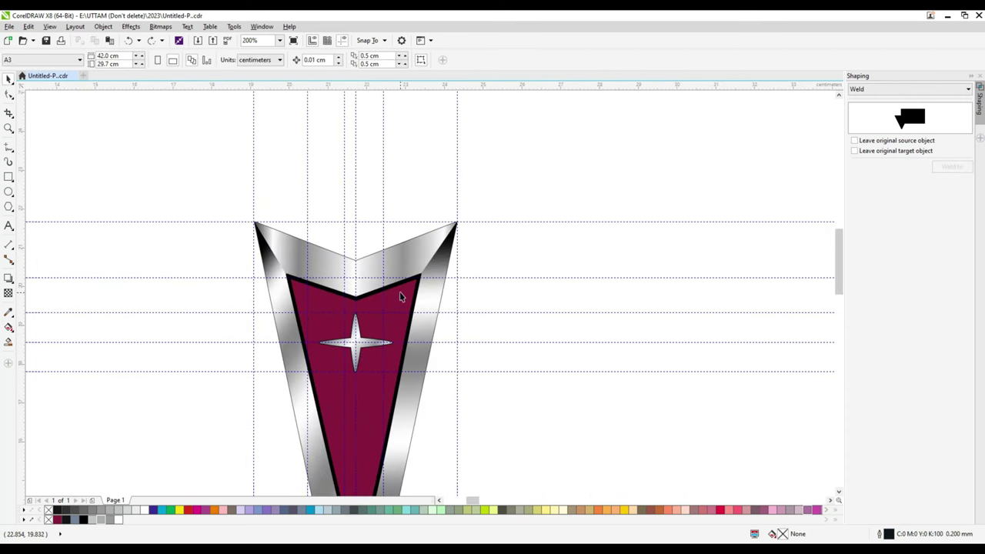
click(400, 296)
click(323, 301)
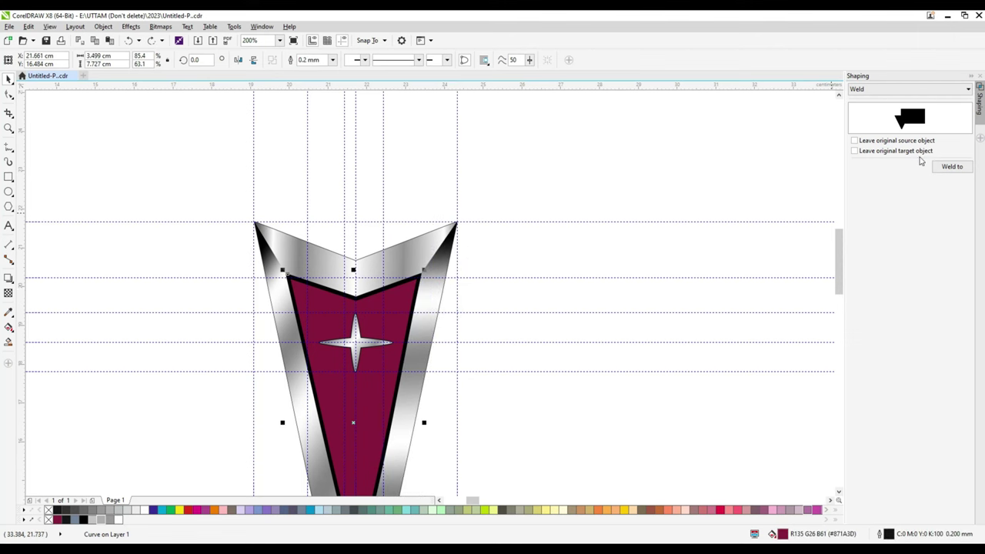
click(909, 88)
click(909, 149)
click(939, 166)
Give the inner shape's boundary a white outline with a width of 0.25 mm.
double_click(889, 534)
click(443, 188)
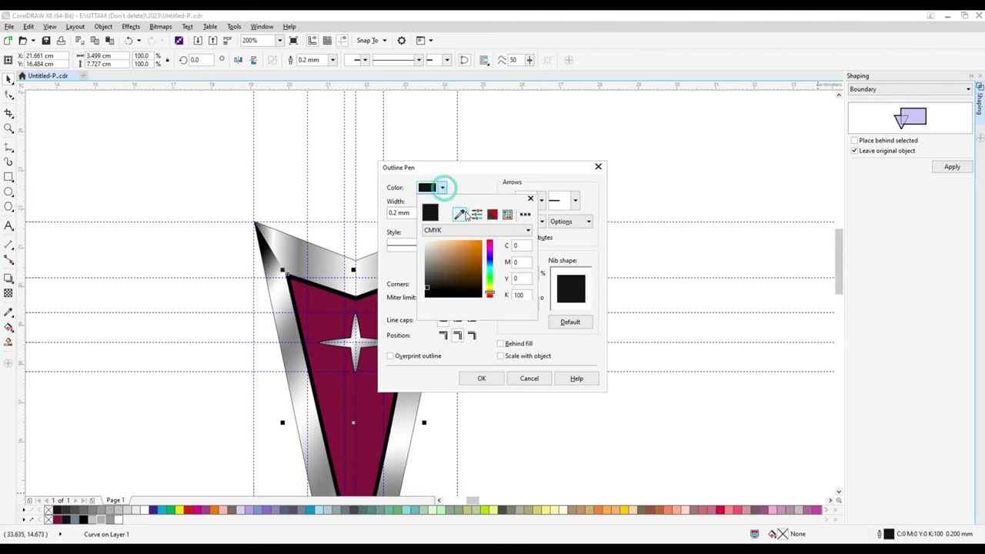
click(481, 378)
scroll(369, 313, up, 3)
click(332, 59)
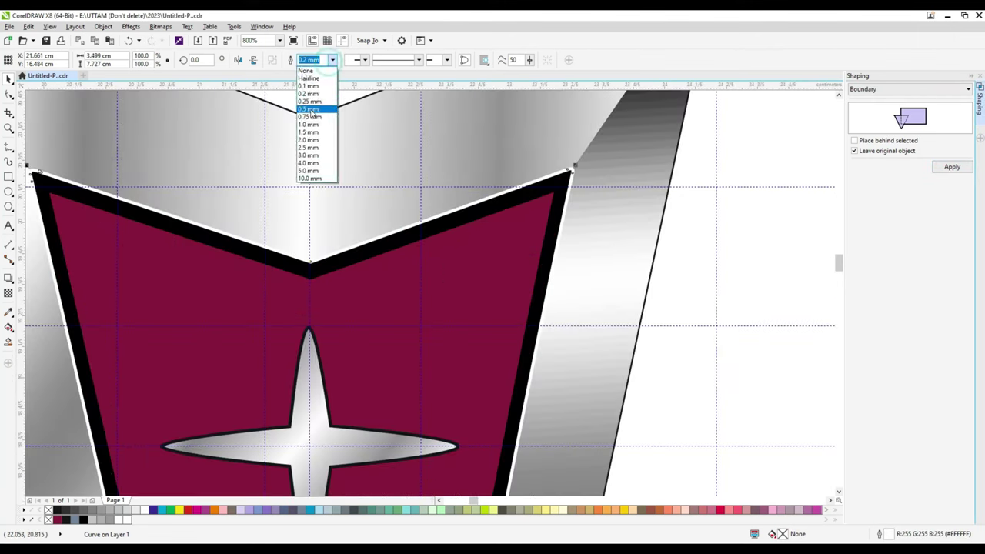
click(310, 114)
click(332, 60)
click(315, 107)
click(332, 60)
click(311, 101)
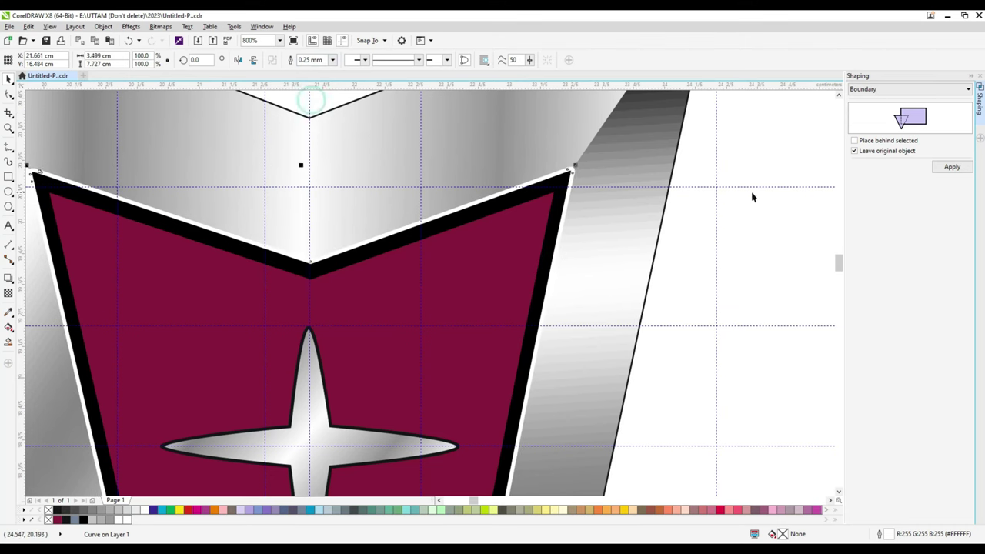
Create a boundary shape around the outer metallic frame, leaving the original objects in place.
scroll(638, 259, down, 1)
scroll(637, 272, up, 1)
click(951, 167)
scroll(505, 266, down, 2)
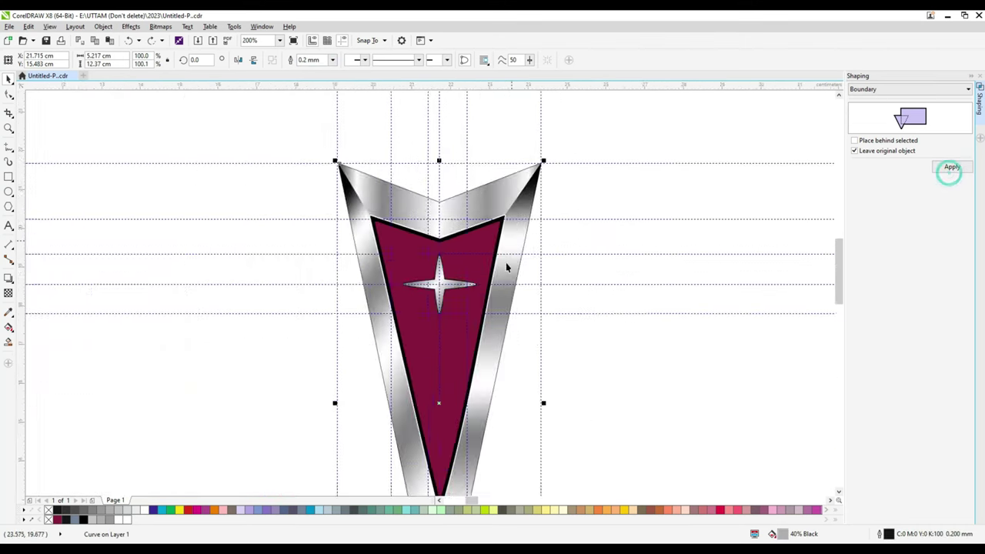
scroll(513, 408, down, 1)
scroll(496, 281, up, 1)
click(549, 310)
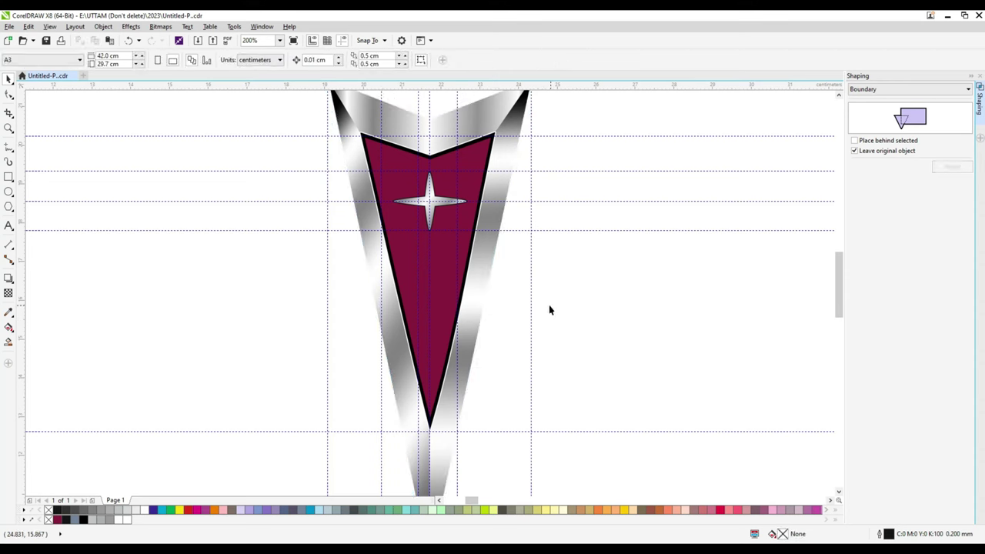
key(ctrl+z)
click(948, 167)
Enlarge the outer frame's boundary about its centre to about 5.517 cm wide and 12.626 cm high.
shift+drag(532, 319, 539, 319)
scroll(542, 328, down, 1)
scroll(488, 208, up, 2)
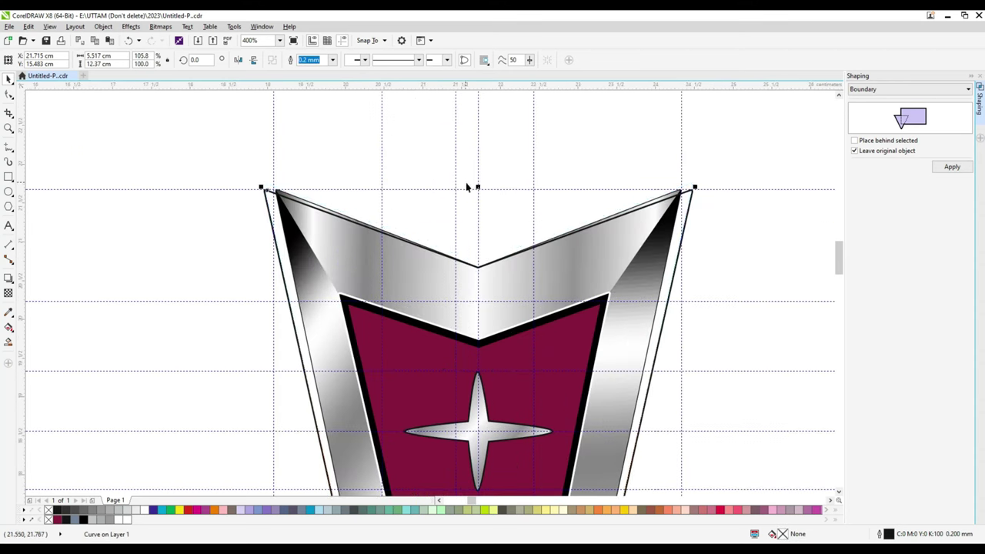
scroll(473, 186, down, 2)
scroll(462, 404, up, 2)
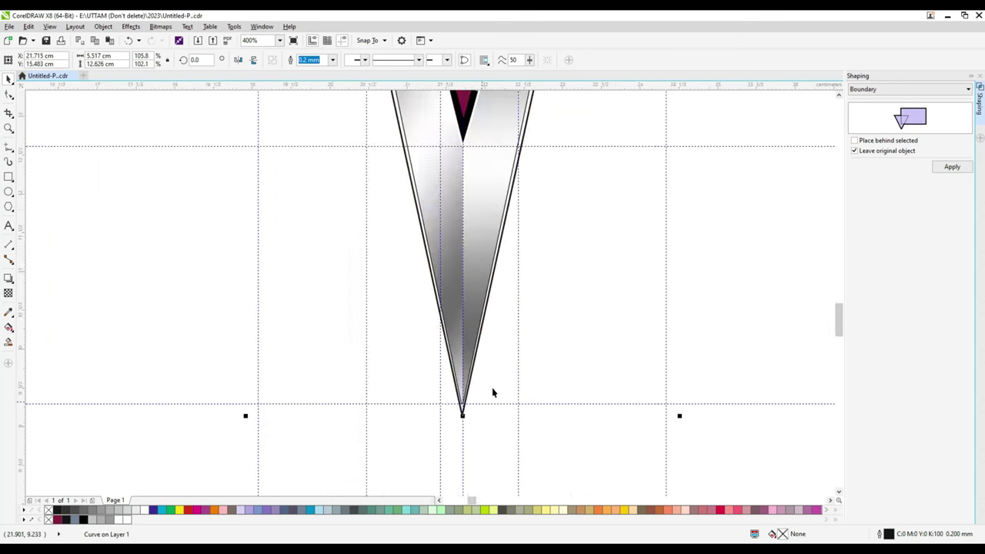
scroll(492, 392, down, 2)
Sharpen the outer boundary's bottom tip by moving its nodes and deleting the surplus ones with the Shape tool.
key(F10)
scroll(471, 455, up, 4)
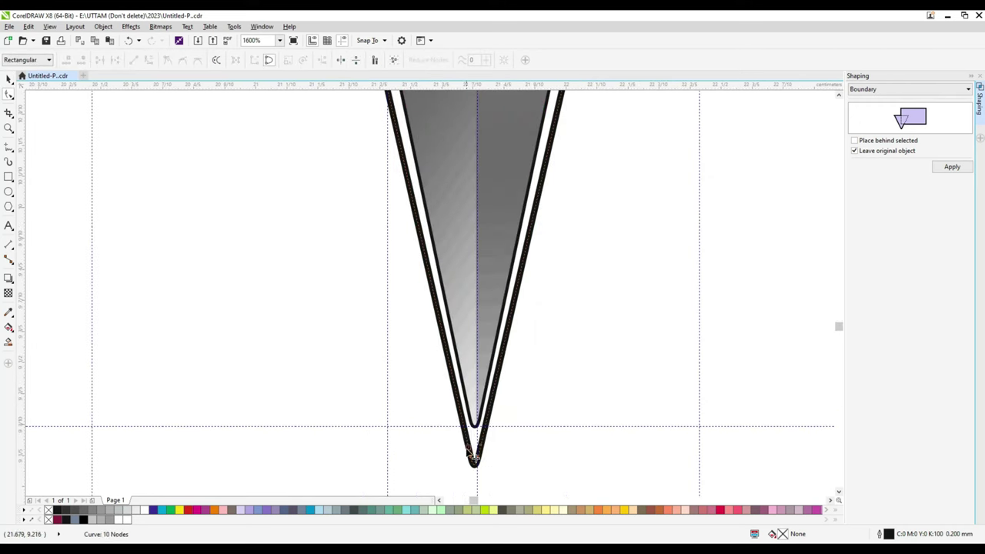
drag(477, 459, 486, 463)
drag(471, 457, 451, 455)
drag(487, 464, 489, 443)
drag(451, 455, 459, 426)
click(475, 442)
double_click(451, 424)
double_click(490, 443)
double_click(480, 431)
double_click(444, 396)
double_click(466, 427)
double_click(475, 441)
scroll(493, 436, down, 2)
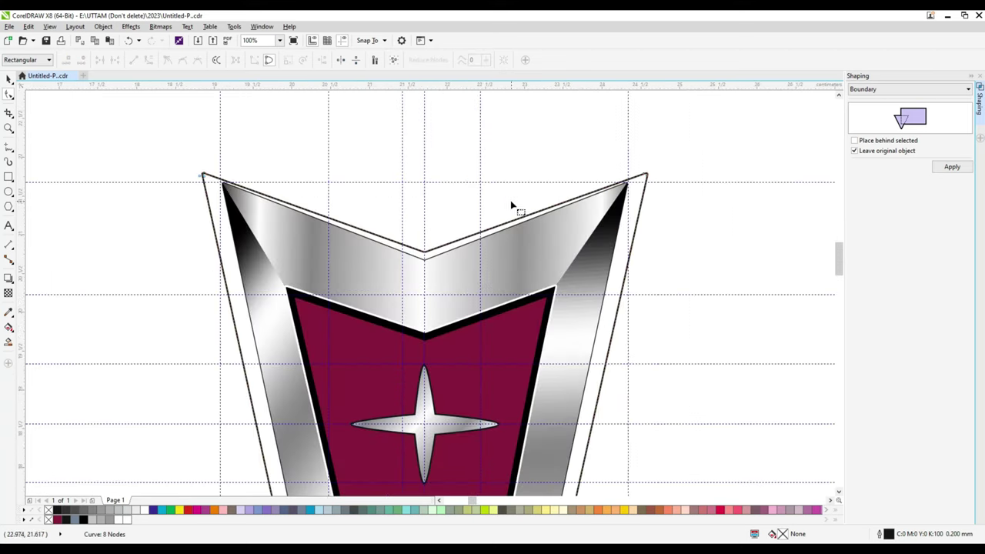
Sharpen the outer boundary's two upper corners by moving nodes and deleting the surplus ones with the Shape tool.
scroll(211, 176, up, 3)
click(213, 170)
drag(213, 170, 253, 172)
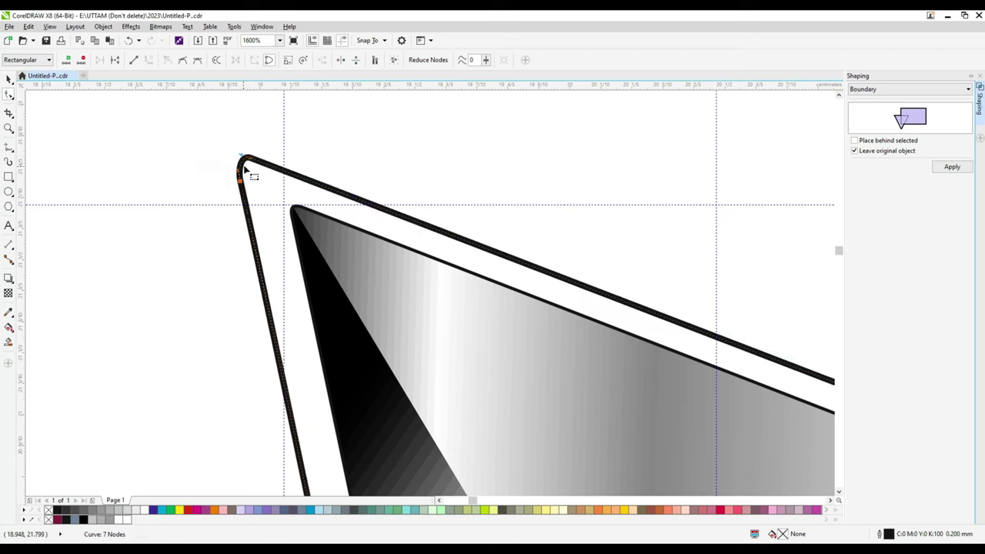
double_click(266, 160)
scroll(246, 208, down, 4)
scroll(454, 205, up, 3)
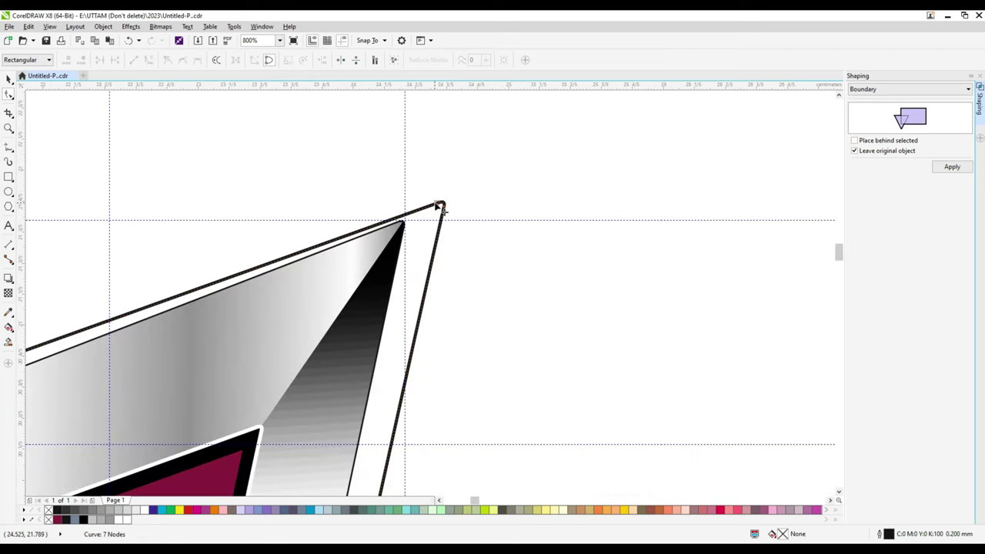
drag(437, 203, 422, 220)
scroll(479, 206, down, 2)
Fill the enlarged outer boundary with black.
key(space)
scroll(505, 300, down, 1)
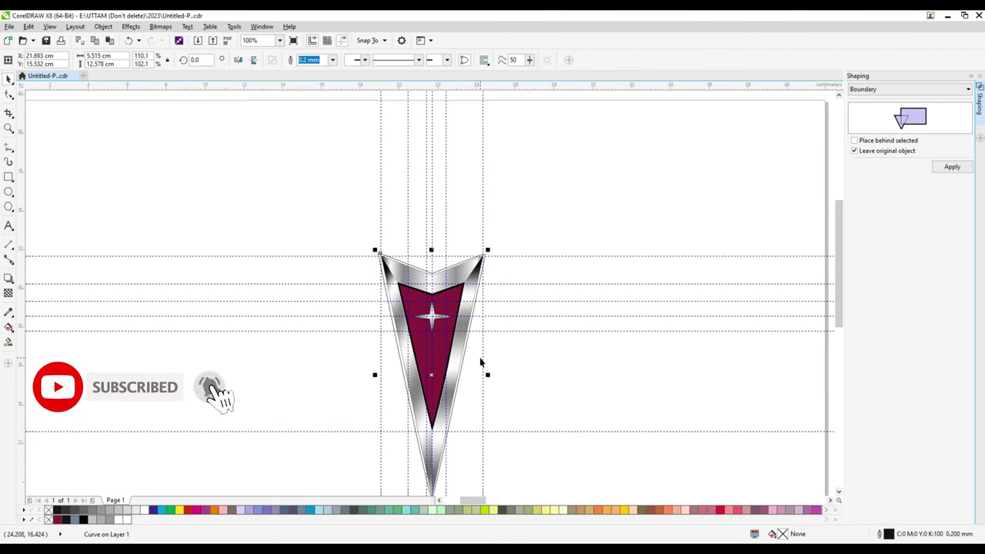
click(83, 520)
click(377, 295)
scroll(377, 295, down, 1)
scroll(404, 370, up, 1)
click(405, 369)
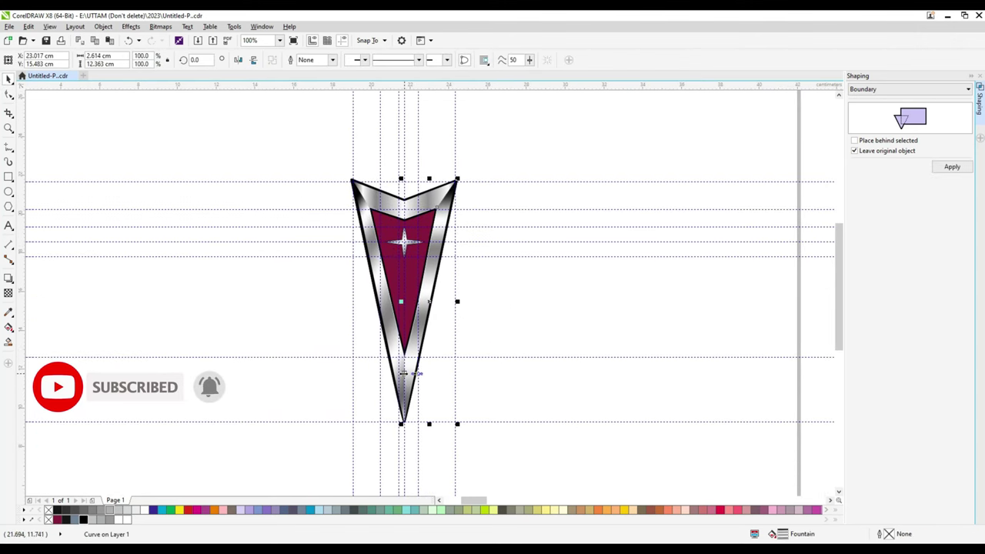
scroll(404, 374, up, 1)
drag(409, 371, 430, 371)
key(ctrl+z)
Give the metallic frame pieces a white outline with a width of 0.2 mm.
scroll(389, 354, down, 1)
key(ctrl+a)
click(440, 61)
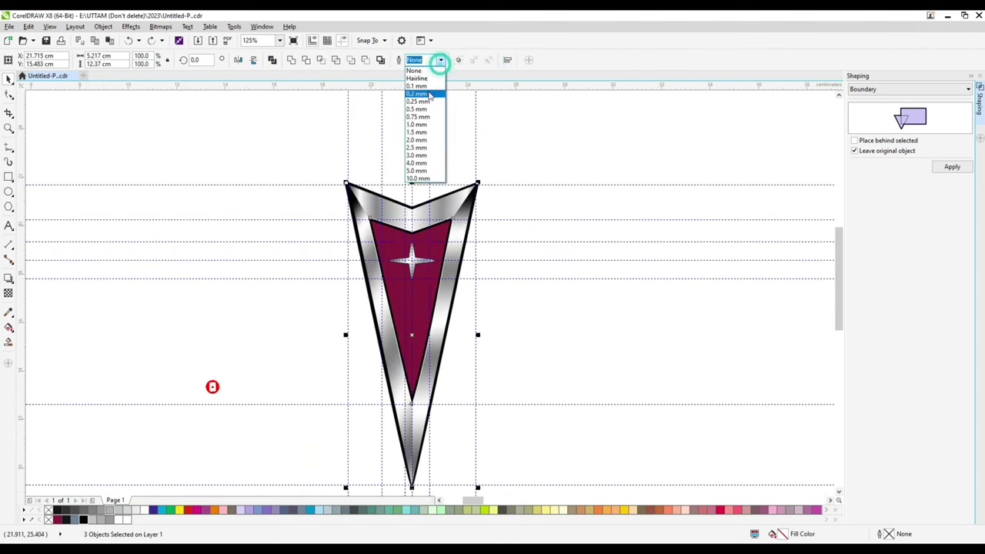
click(430, 95)
double_click(888, 533)
click(442, 187)
click(424, 238)
click(481, 378)
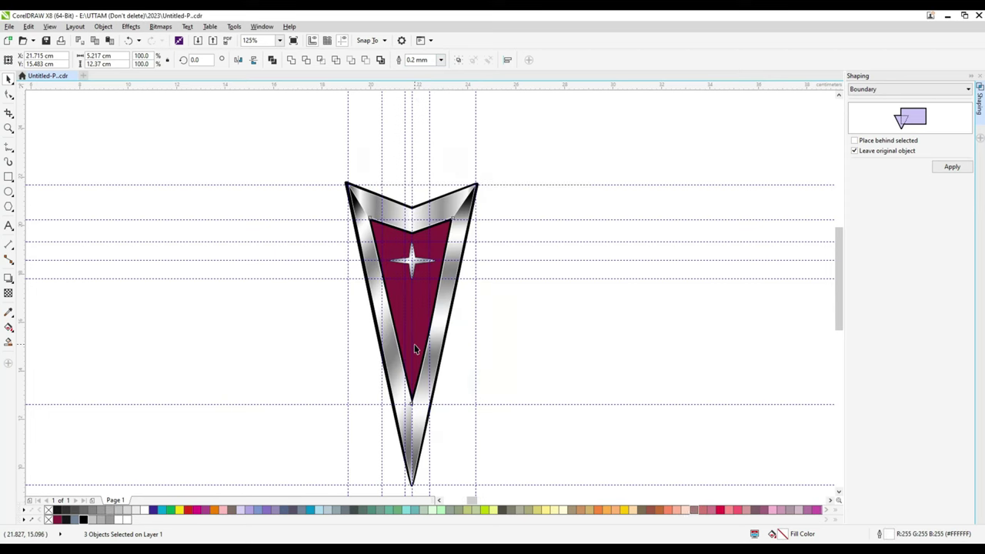
Clean up the white outline's spiky join at the metallic frame's upper-left corner by editing the pieces' nodes with the Shape tool.
scroll(429, 193, up, 3)
scroll(158, 148, up, 10)
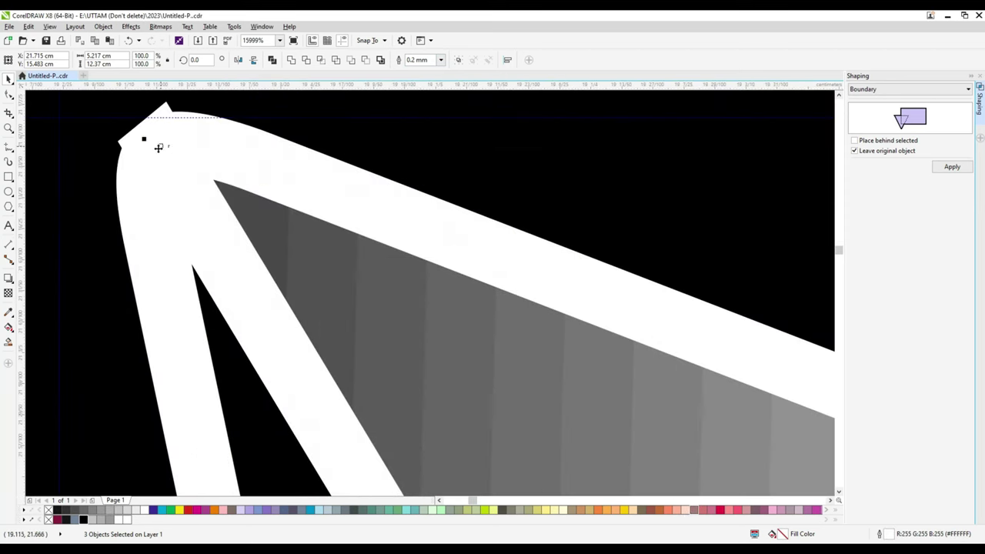
click(9, 94)
click(143, 143)
scroll(162, 151, up, 2)
click(156, 167)
scroll(210, 190, down, 2)
click(242, 228)
scroll(264, 277, down, 1)
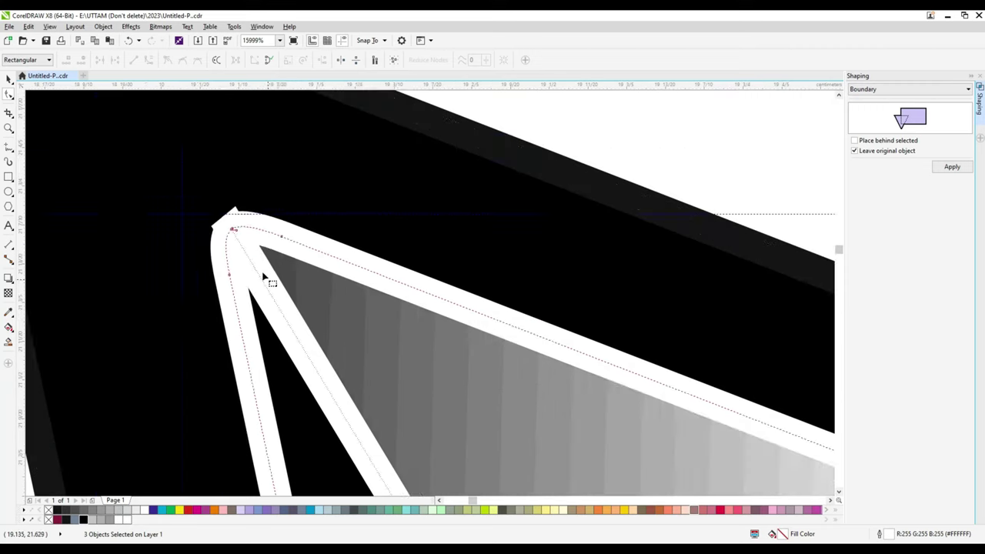
click(189, 264)
click(318, 303)
click(248, 255)
scroll(248, 255, up, 2)
click(269, 371)
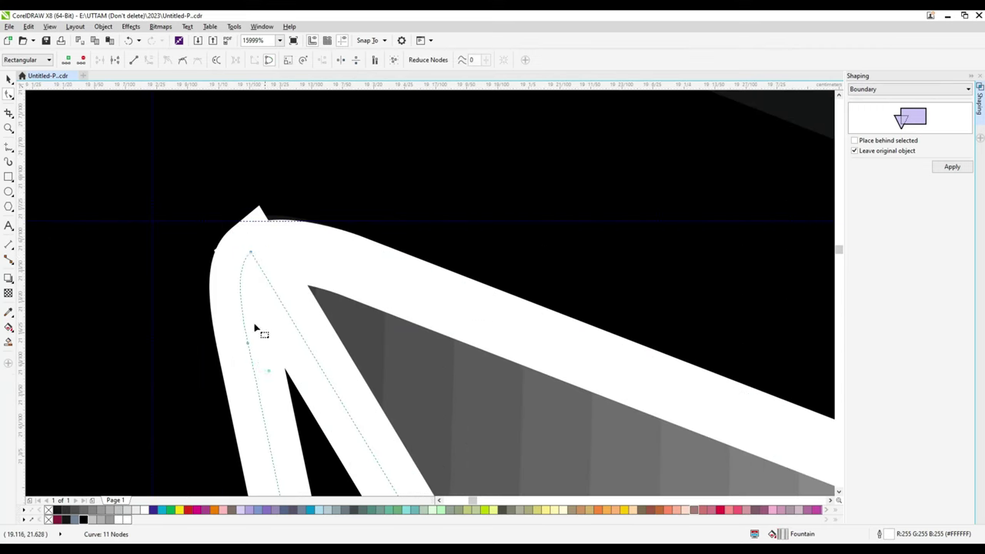
double_click(251, 254)
click(249, 282)
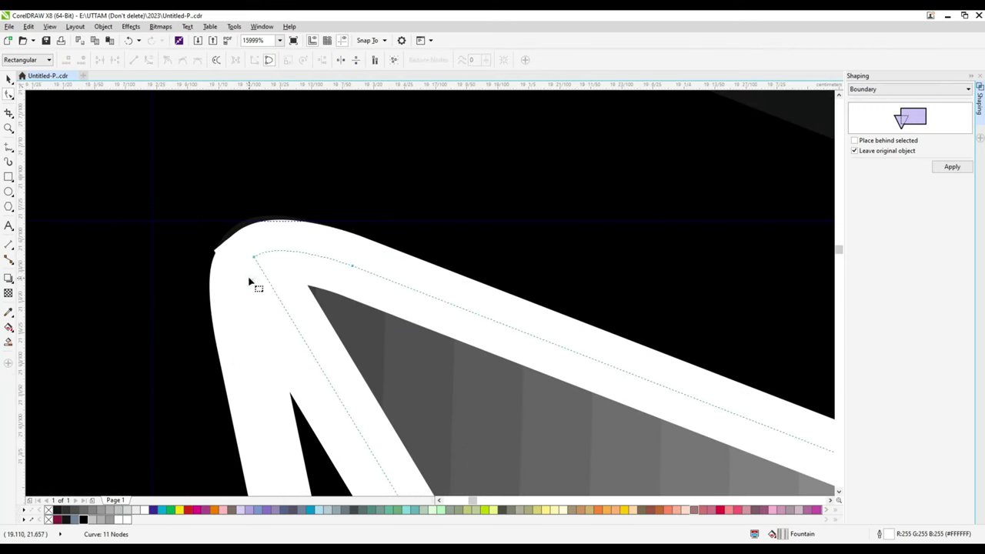
double_click(256, 257)
Tidy the white outline at the metallic frame's upper-right corner by editing the nodes of its pieces.
scroll(221, 256, down, 6)
scroll(663, 315, up, 6)
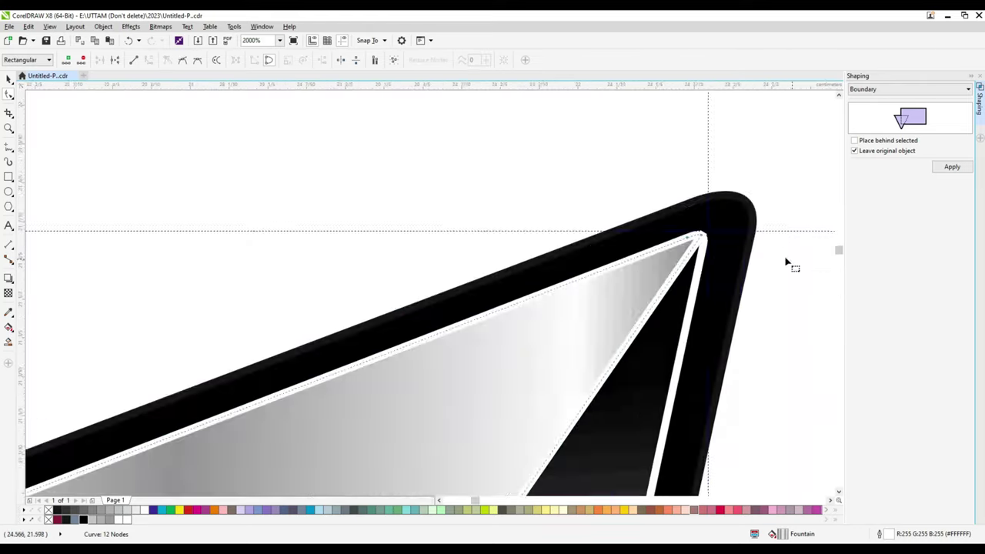
double_click(647, 225)
click(655, 296)
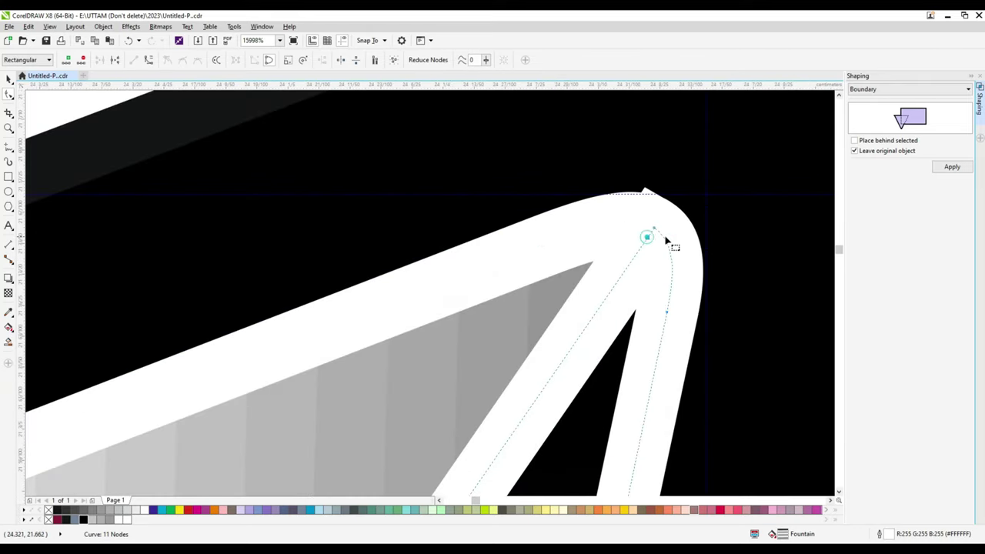
Smooth the white outline at the metallic frame's bottom tip by moving and removing nodes of the frame halves.
scroll(653, 236, down, 5)
scroll(521, 409, up, 5)
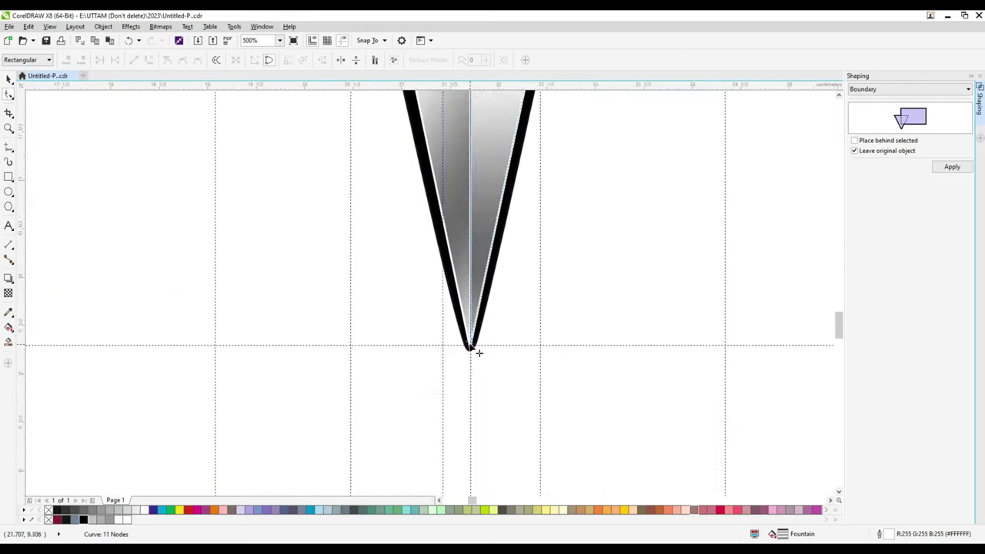
double_click(492, 314)
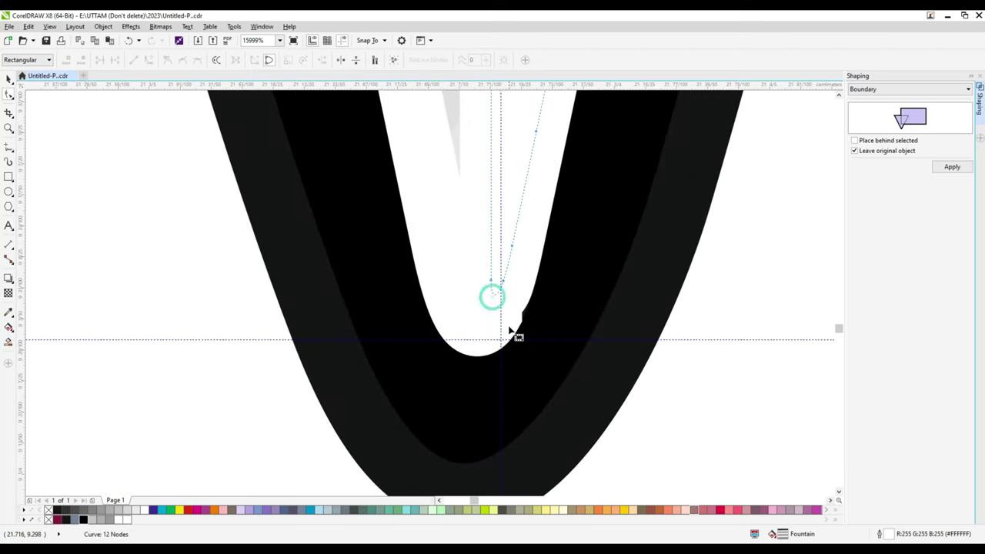
drag(501, 283, 477, 309)
double_click(505, 288)
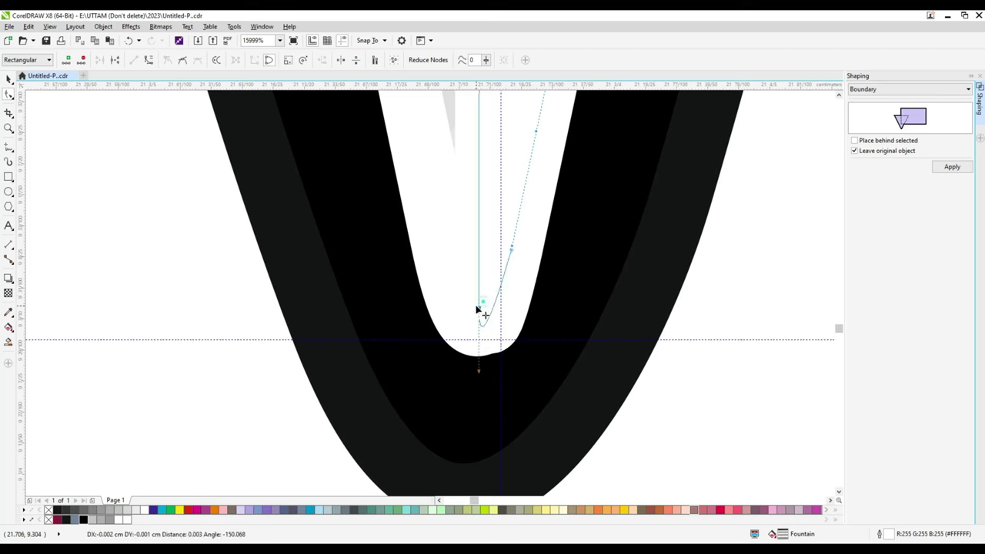
scroll(478, 311, down, 2)
click(514, 311)
scroll(484, 319, up, 3)
click(482, 253)
drag(475, 215, 481, 213)
scroll(514, 376, down, 3)
click(519, 369)
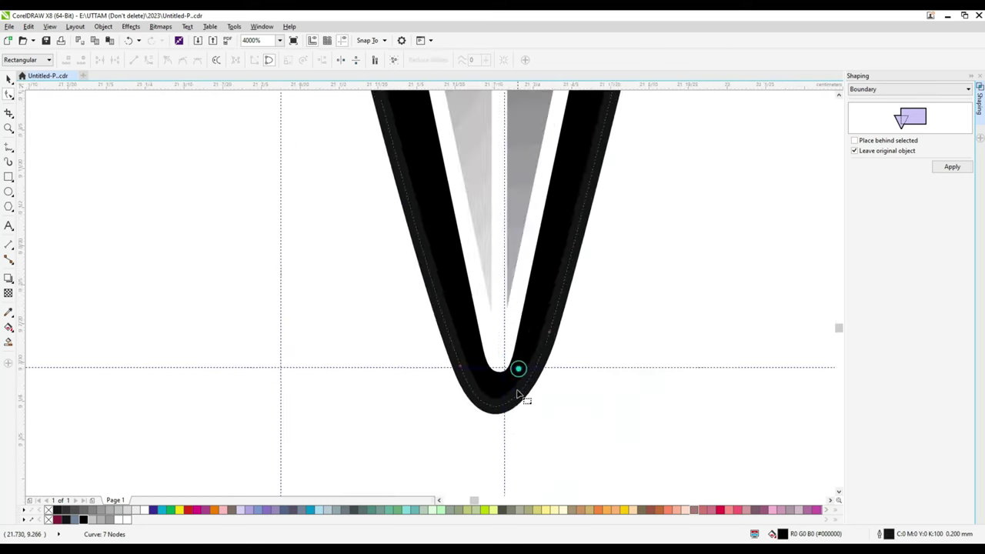
scroll(480, 373, down, 6)
key(space)
click(524, 174)
Add the artistic text PONTIAC and place it roughly centred below the emblem's bottom tip.
scroll(484, 316, up, 1)
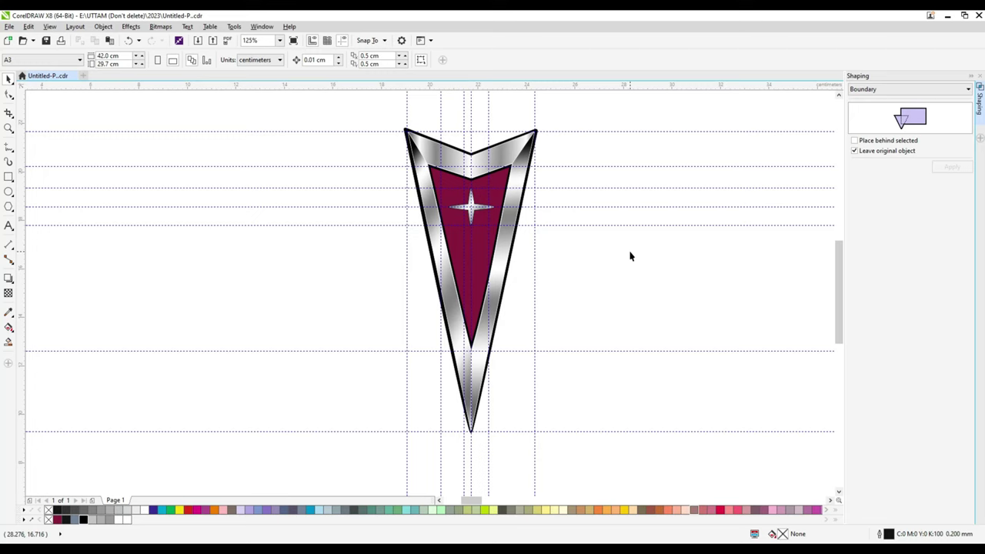
click(8, 226)
click(434, 450)
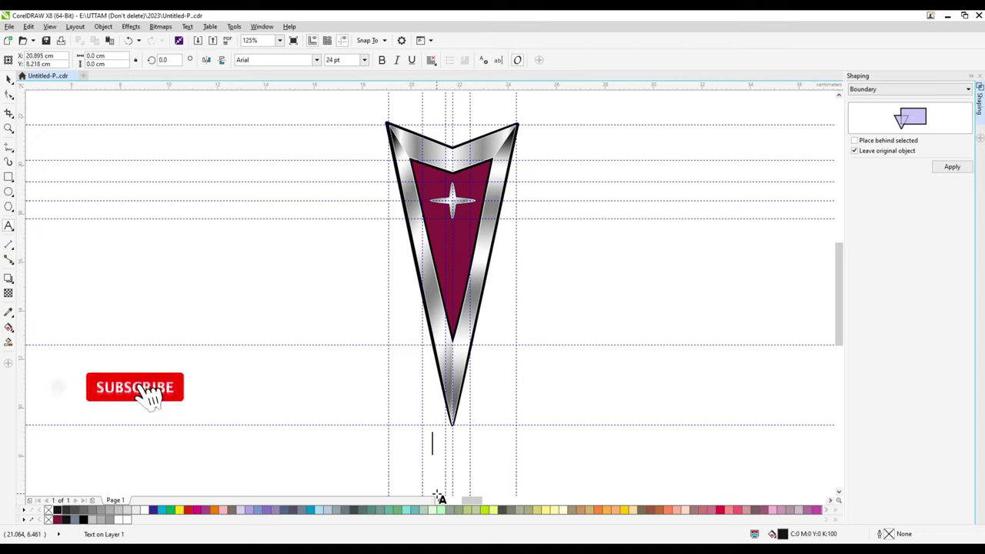
text(PONTIAC)
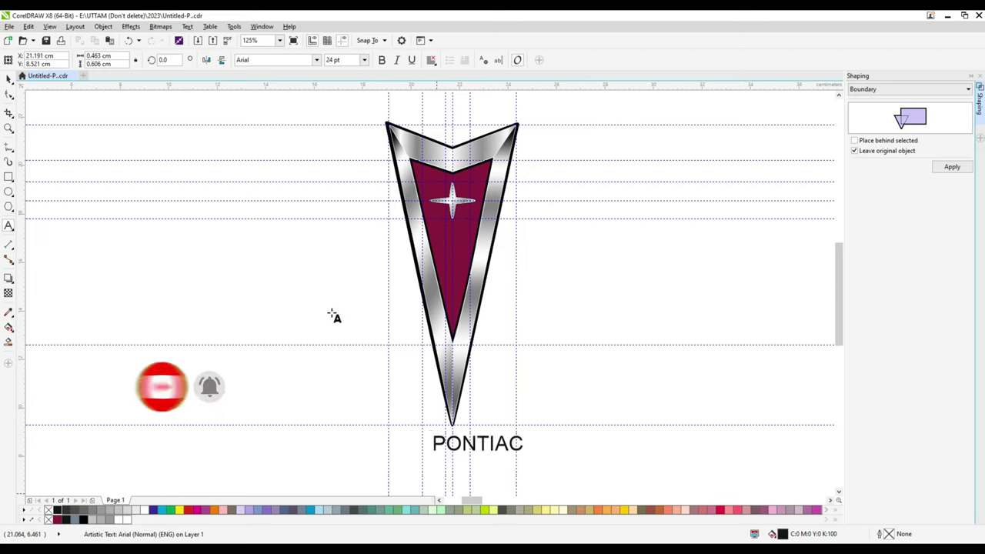
key(ctrl+space)
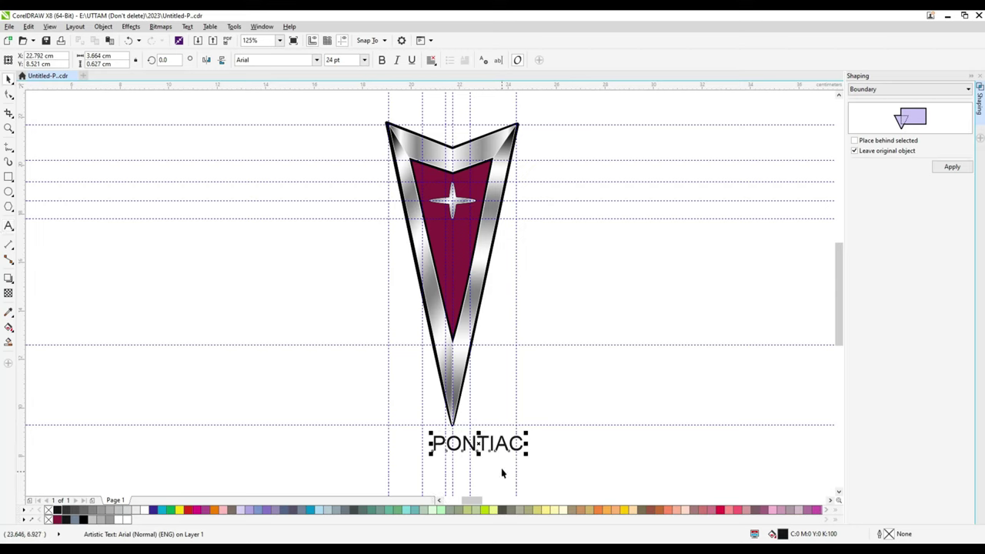
drag(479, 444, 456, 447)
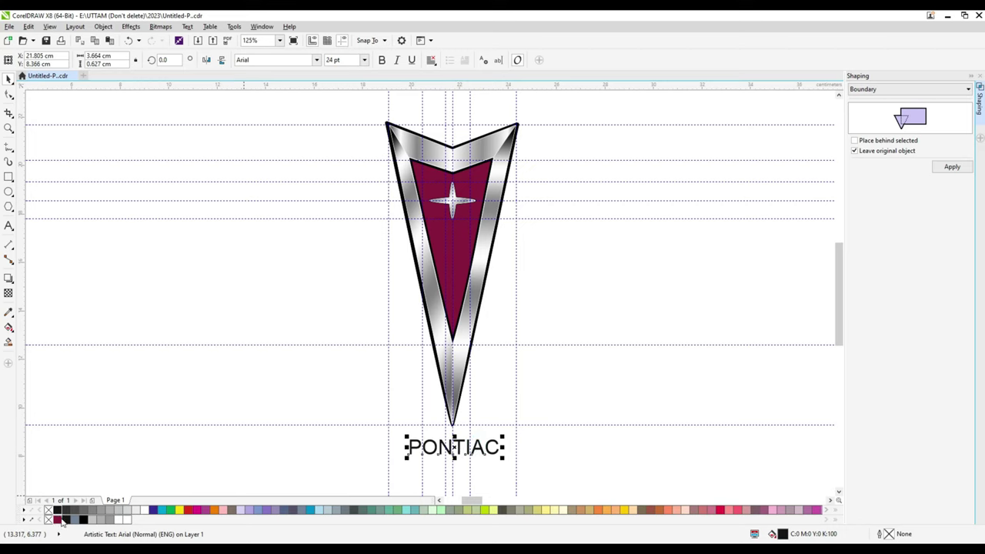
Colour the PONTIAC text red (C0 M100 Y100 K0) and set its font to ITC Officina Sans Std Book Bold.
click(186, 510)
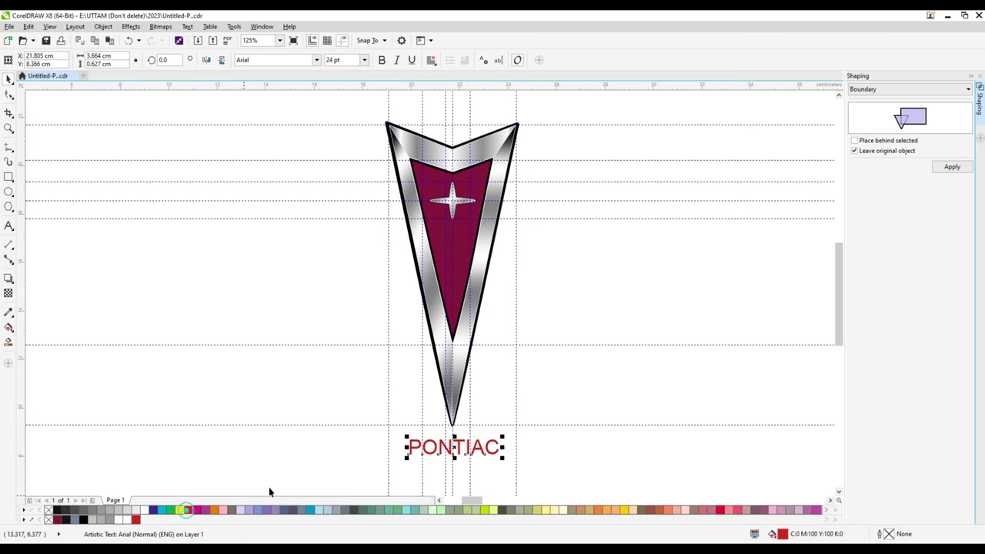
click(317, 59)
click(282, 87)
Stretch the PONTIAC text to about 3.357 cm wide and move it slightly closer to the emblem's tip.
scroll(485, 466, up, 1)
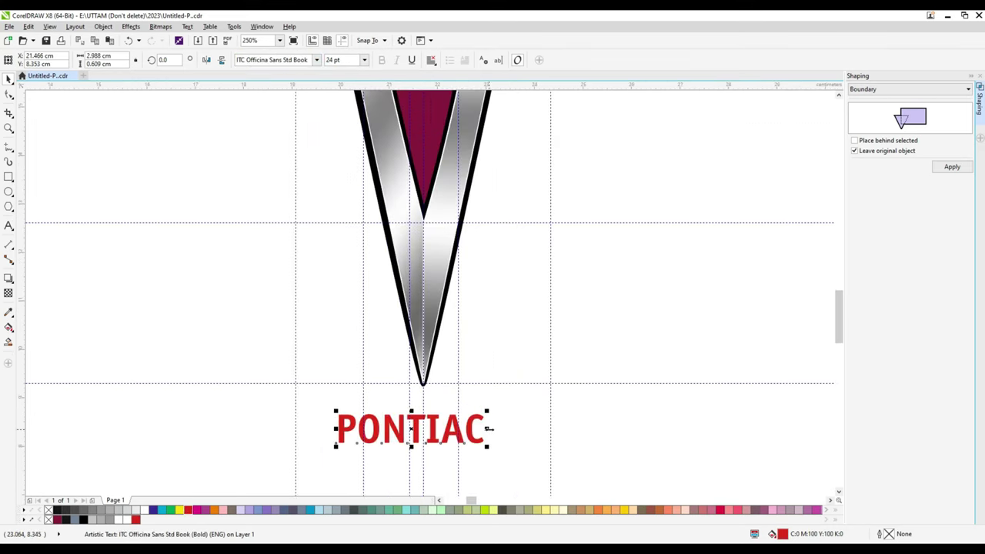
click(505, 431)
click(421, 431)
scroll(420, 430, up, 2)
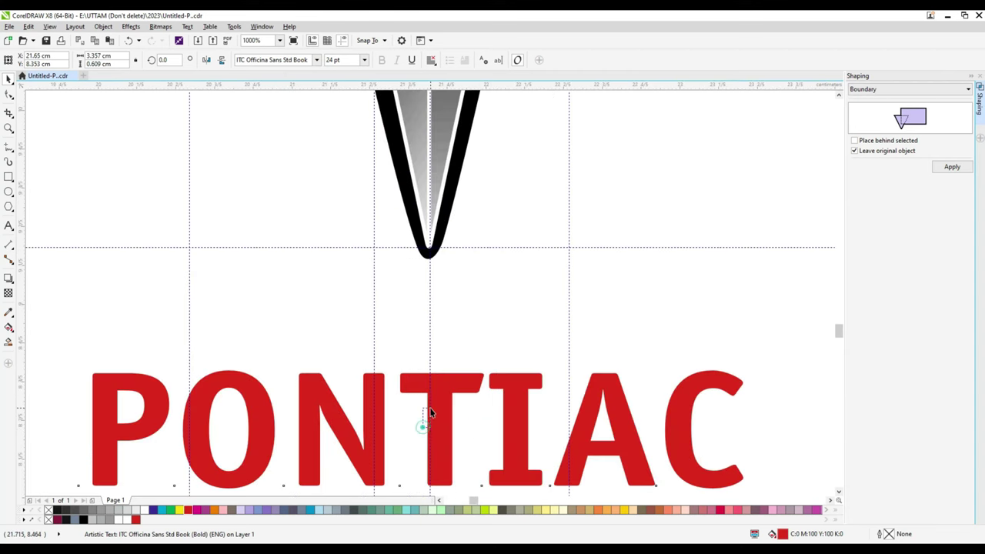
drag(438, 411, 433, 390)
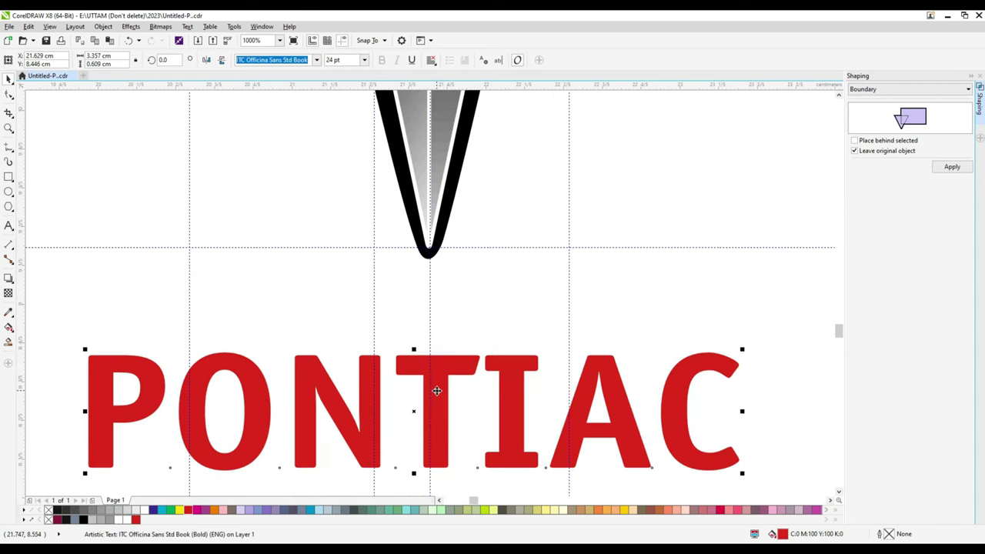
scroll(436, 391, down, 1)
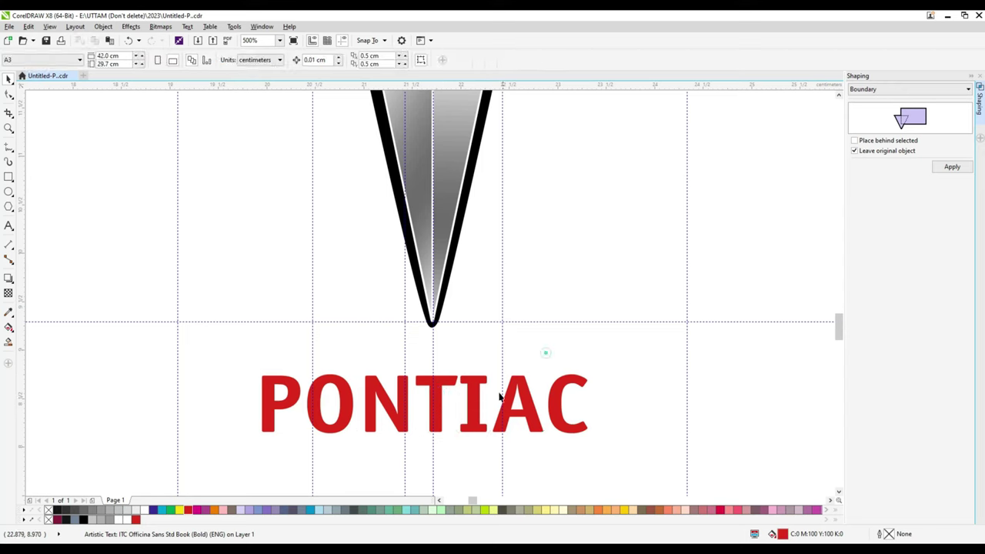
Switch the PONTIAC text's red uniform fill from the CMYK to the RGB colour model.
click(474, 399)
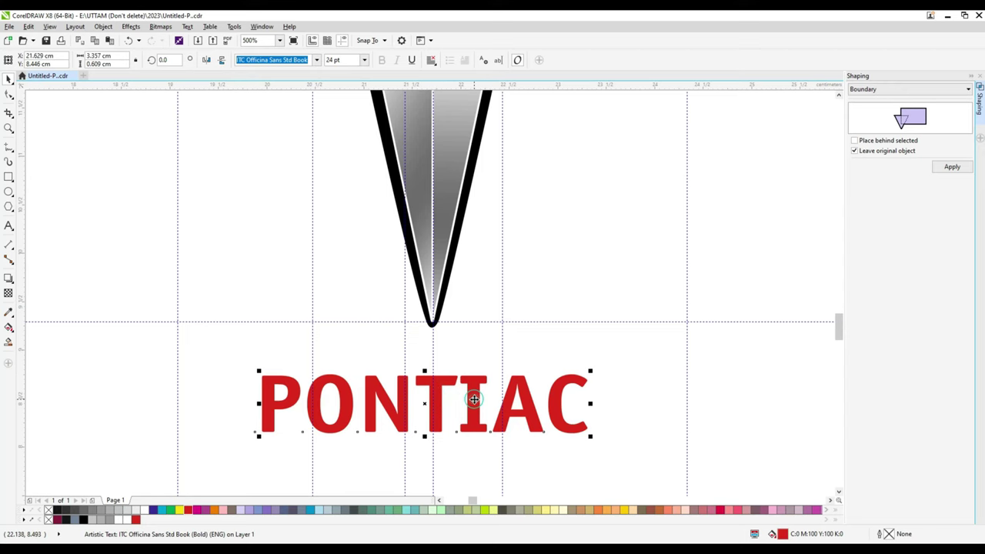
double_click(782, 534)
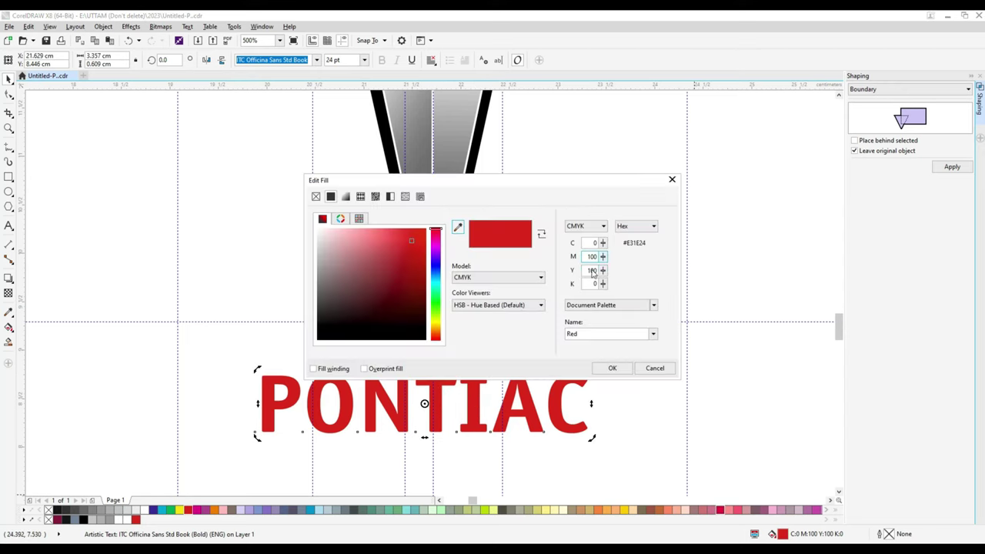
click(538, 278)
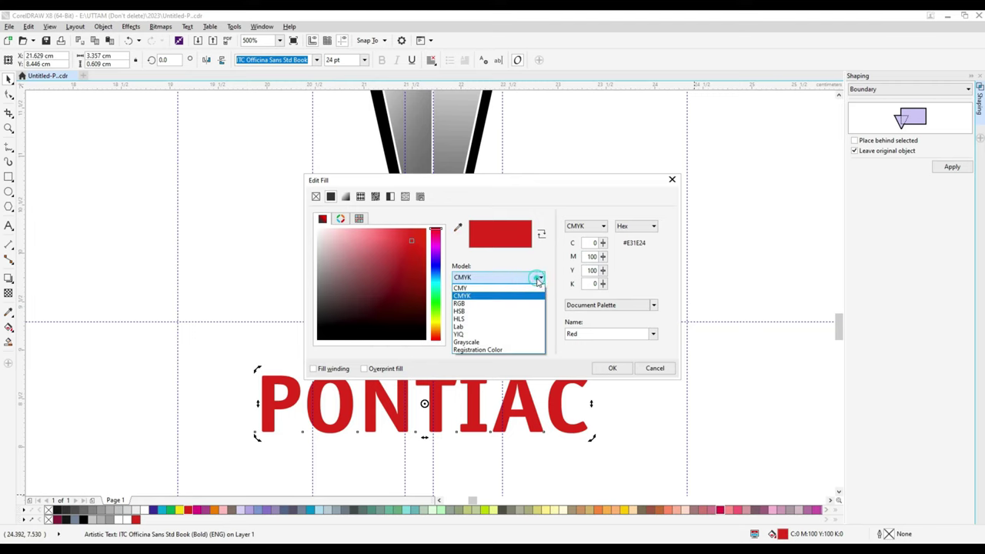
click(487, 303)
click(612, 368)
click(563, 401)
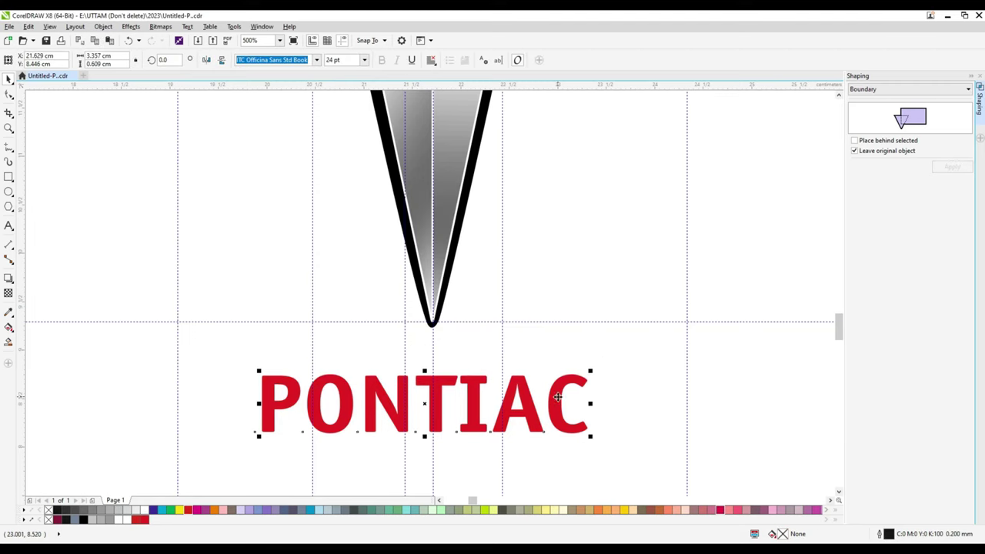
Shift the PONTIAC text slightly to the right towards the emblem's vertical axis and convert it to curves.
scroll(434, 408, up, 2)
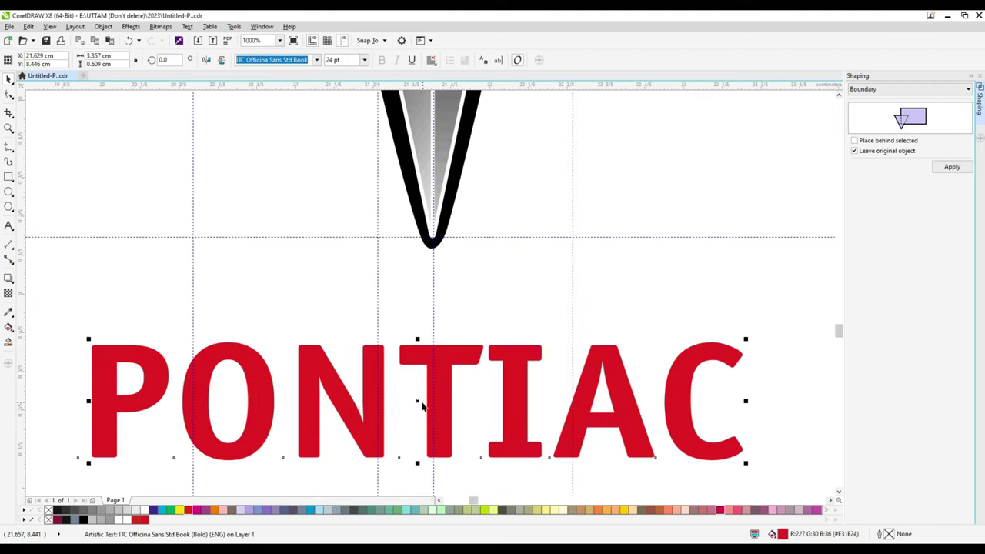
right_click(451, 387)
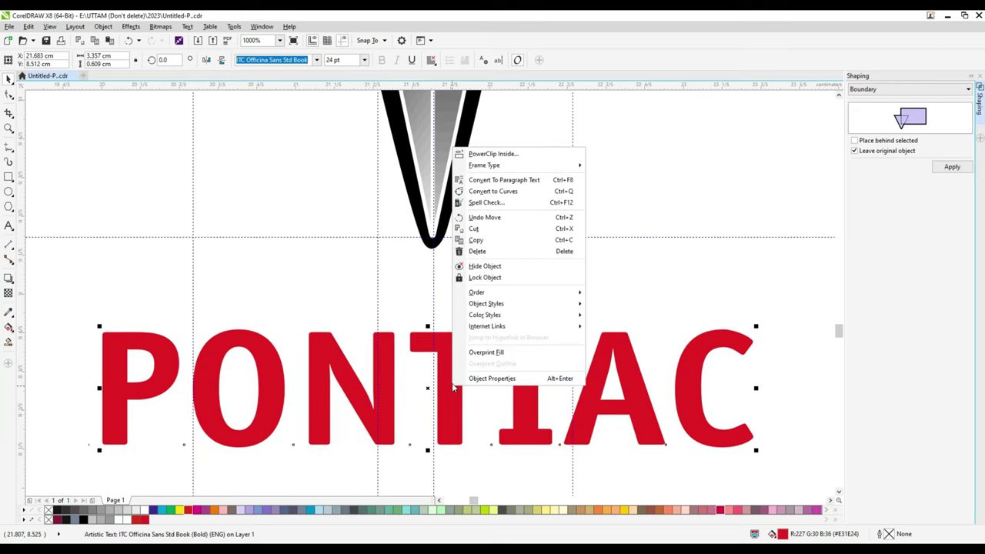
click(514, 197)
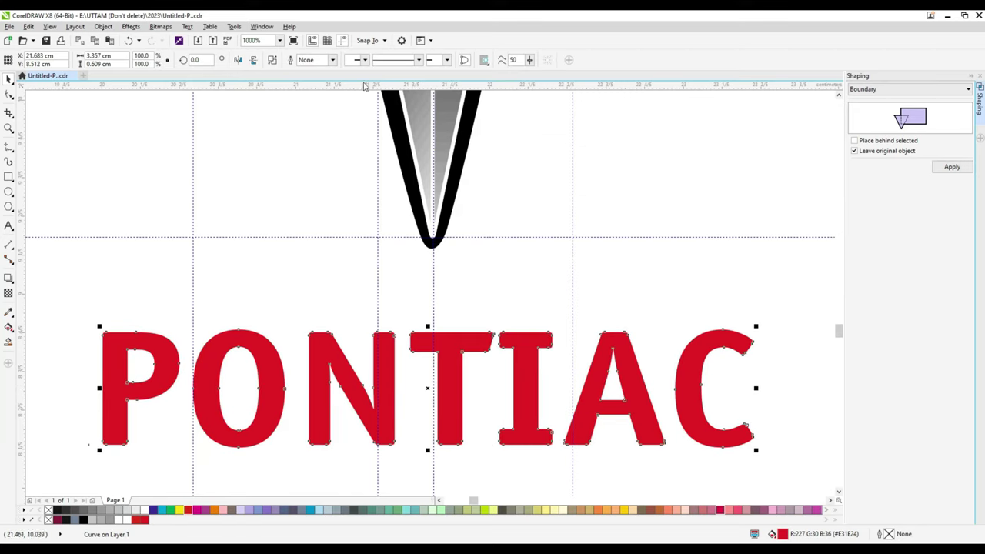
Give the PONTIAC lettering a 0.1 mm outline and set its colour to RGB black (R0 G0 B0).
click(332, 59)
click(313, 89)
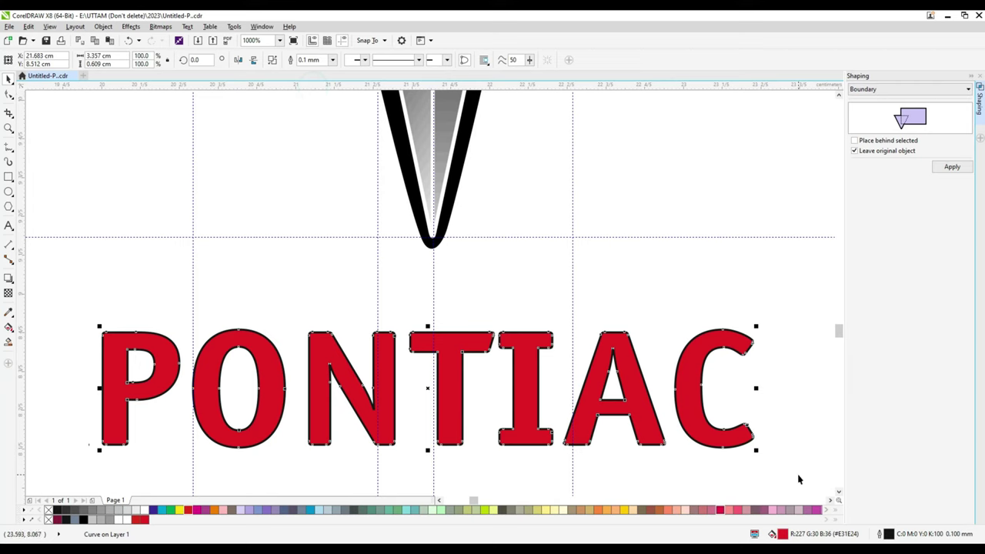
double_click(890, 535)
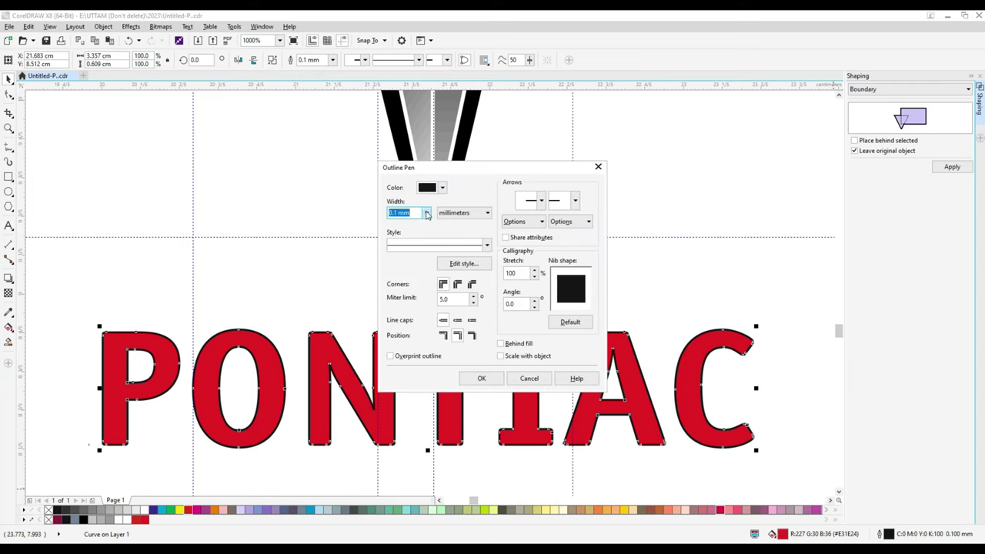
click(442, 189)
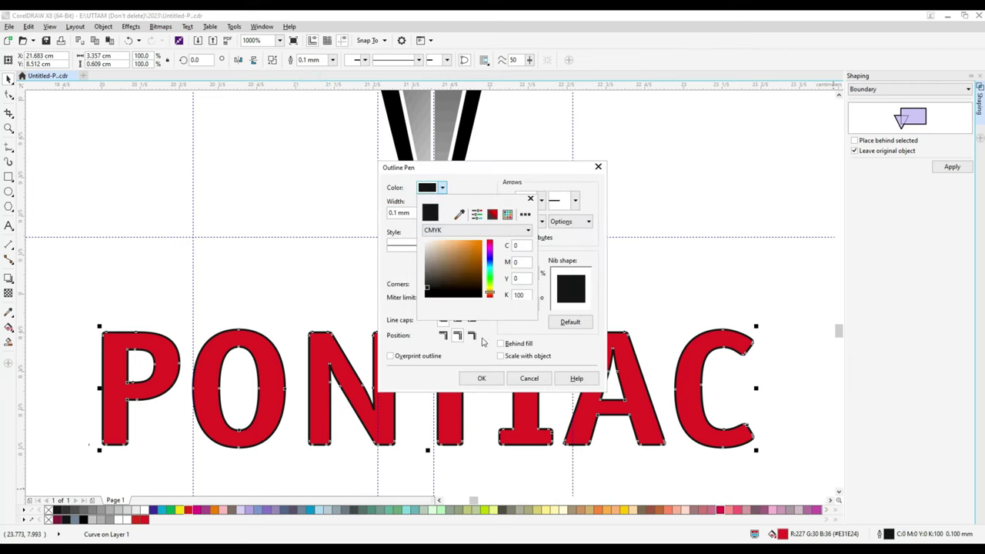
click(527, 232)
click(443, 258)
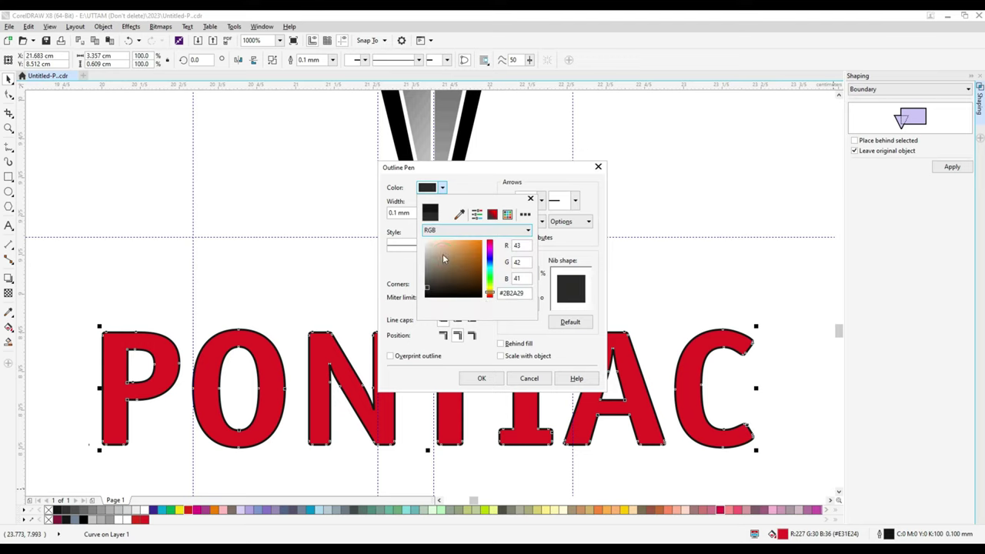
click(482, 377)
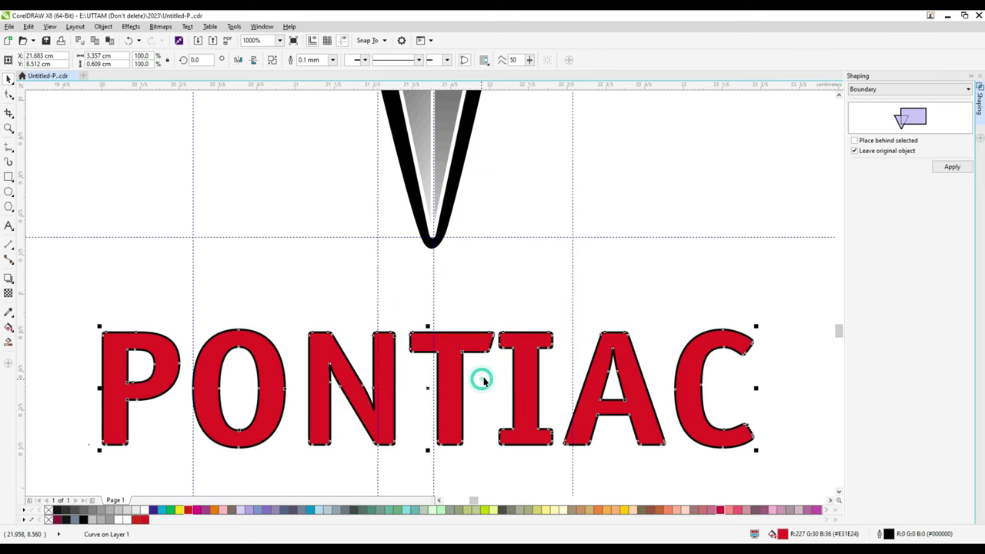
Change the PONTIAC lettering's outline colour to dark red #871A3D (R135 G26 B61), sampled from the document palette.
click(626, 285)
scroll(547, 346, up, 1)
drag(550, 350, 556, 359)
scroll(500, 299, down, 2)
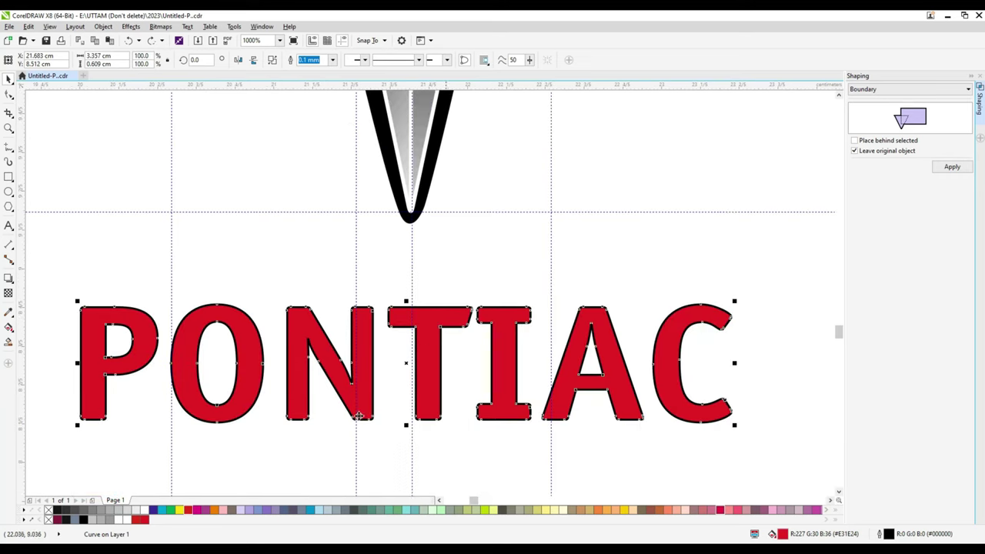
double_click(884, 534)
click(442, 187)
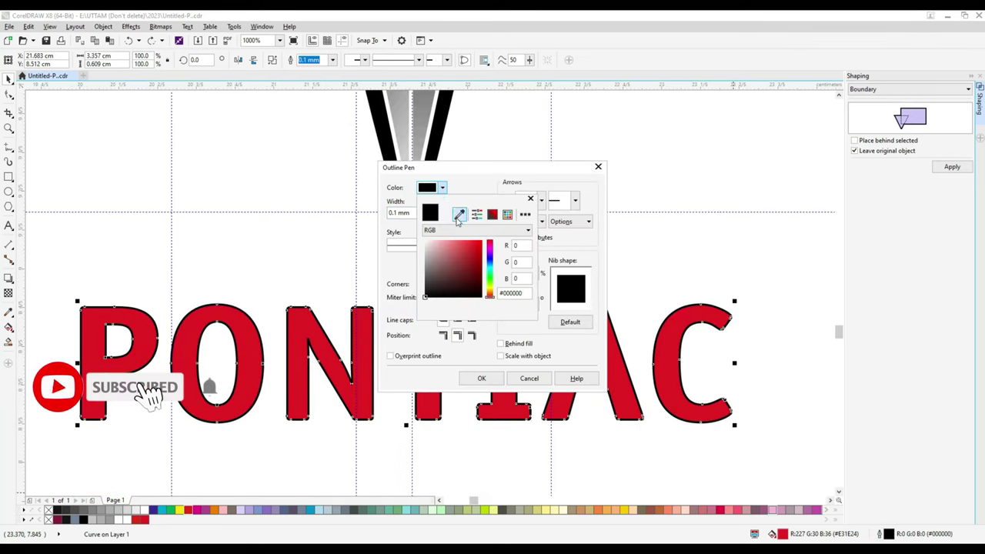
click(458, 215)
click(58, 519)
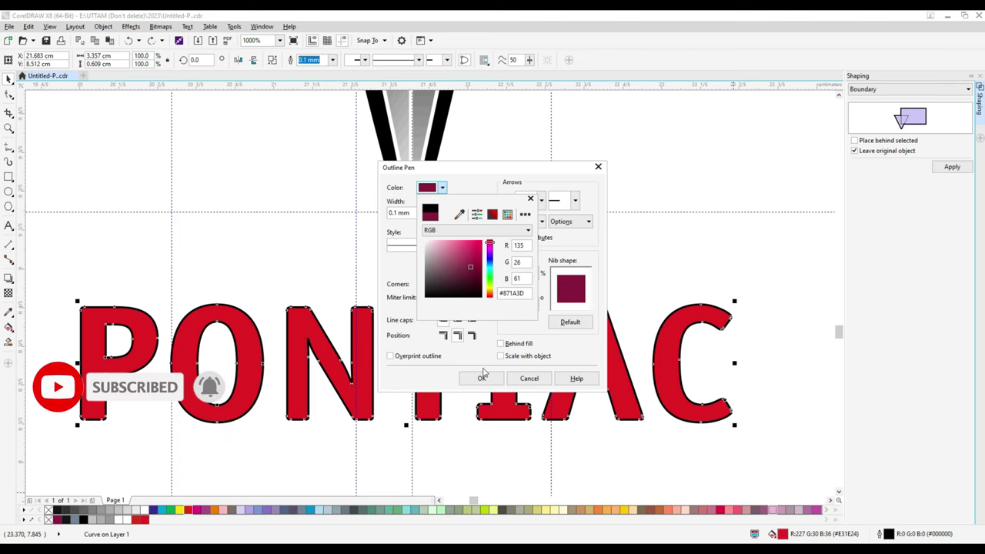
click(482, 379)
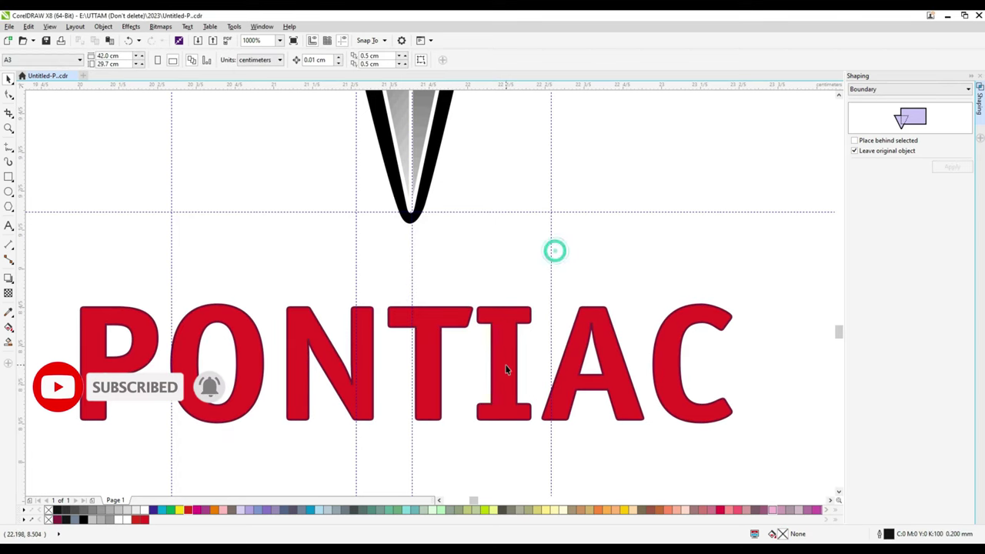
Move the PONTIAC lettering closer to the emblem's tip and onto its vertical axis, at about X 21.719 cm, Y 8.65 cm.
scroll(479, 369, down, 2)
scroll(453, 368, up, 2)
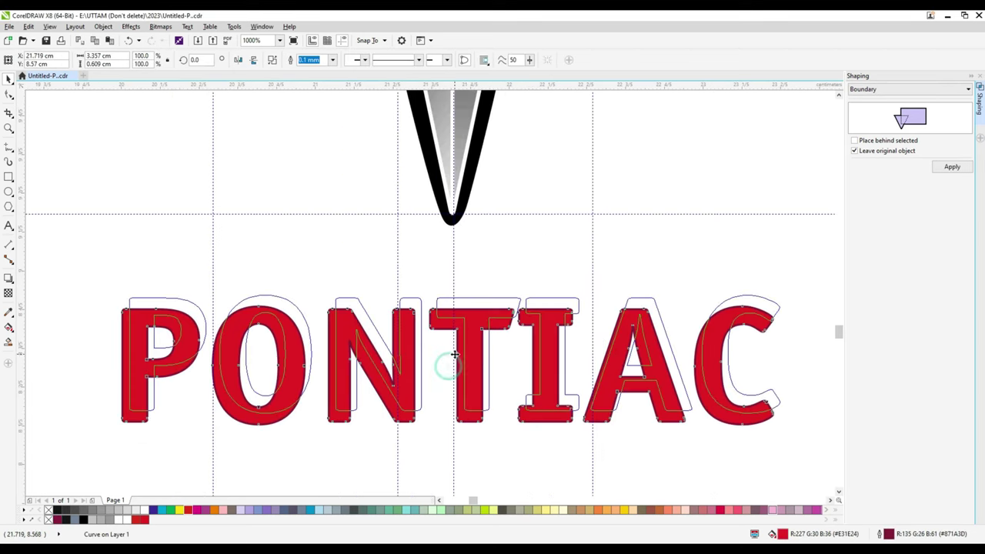
scroll(451, 367, down, 4)
scroll(453, 359, up, 2)
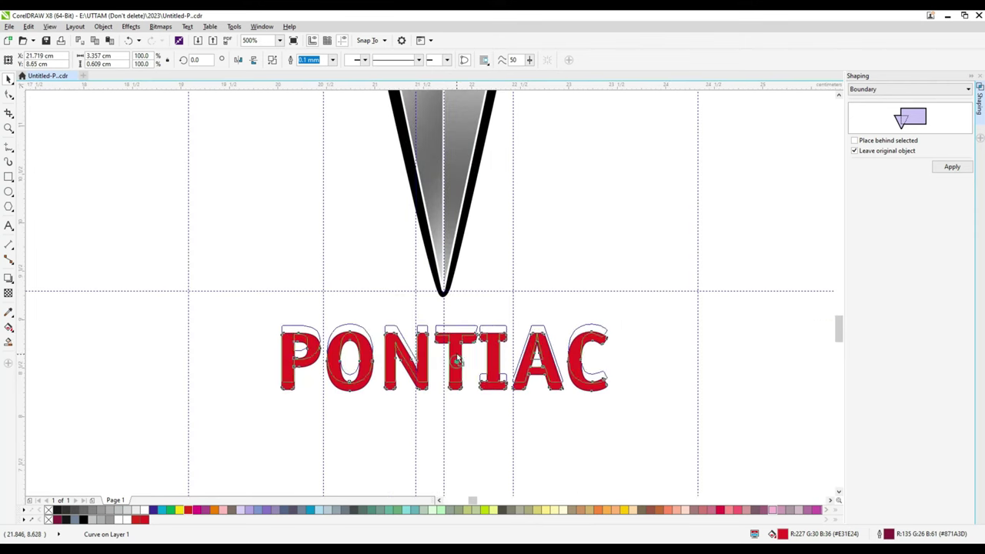
scroll(456, 361, down, 4)
click(552, 263)
scroll(385, 154, down, 1)
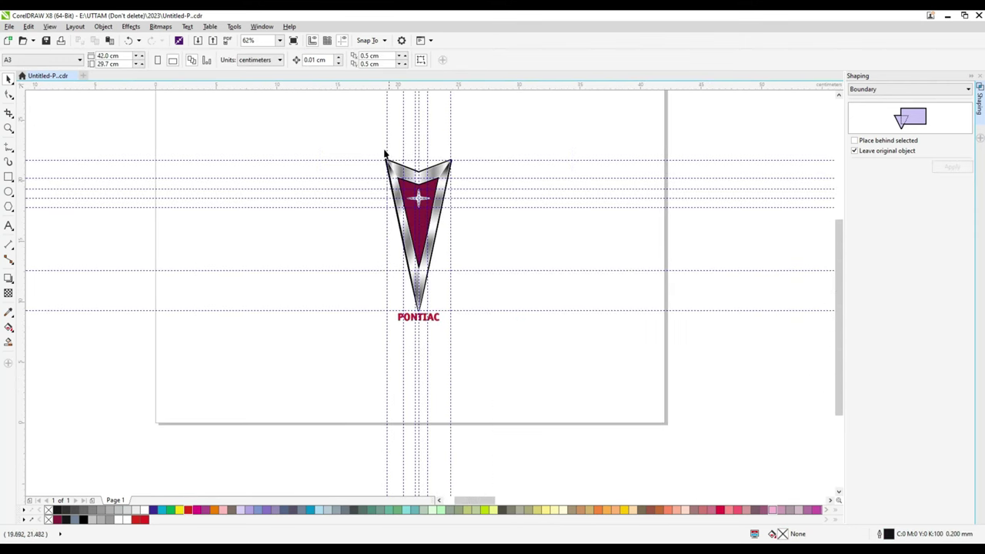
drag(361, 126, 528, 413)
click(484, 170)
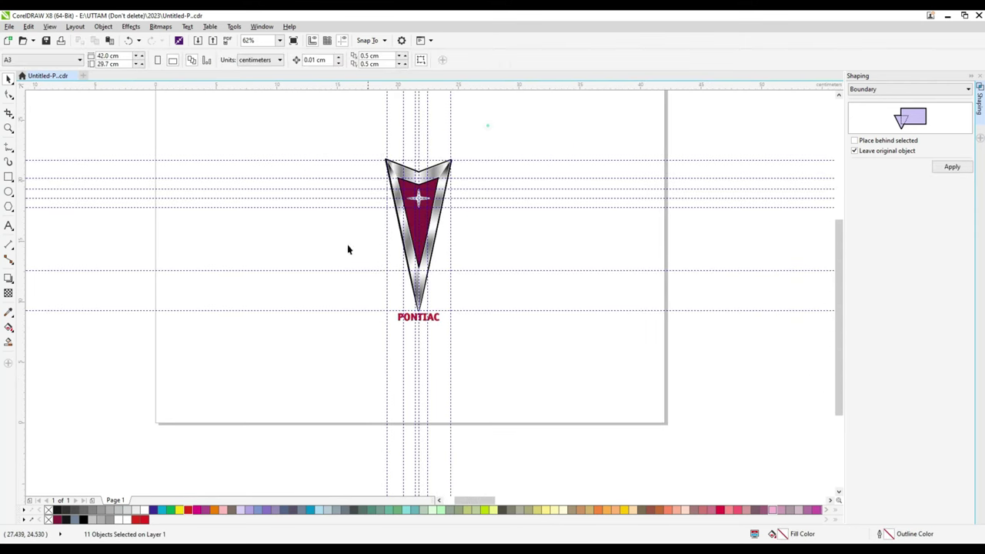
scroll(407, 165, up, 1)
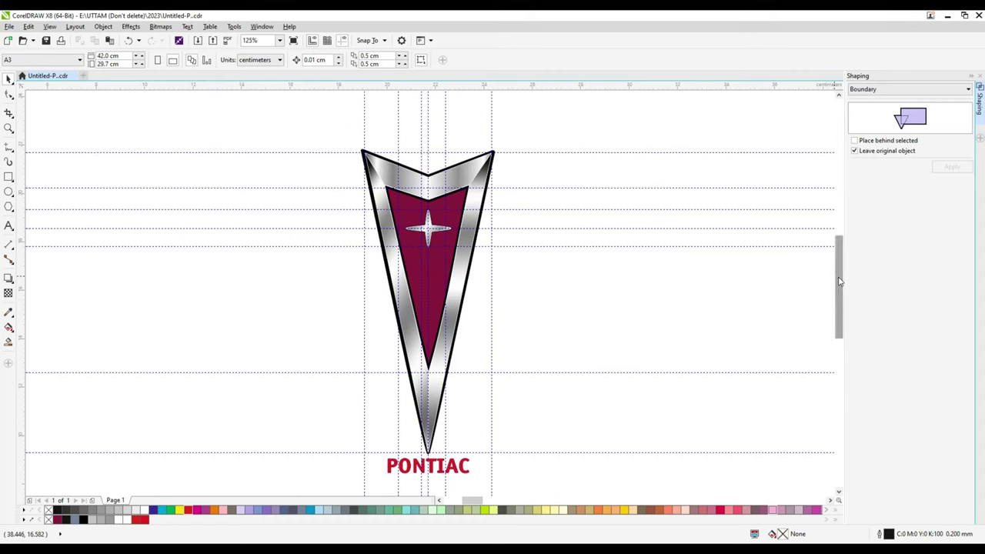
drag(840, 281, 840, 285)
scroll(433, 220, up, 2)
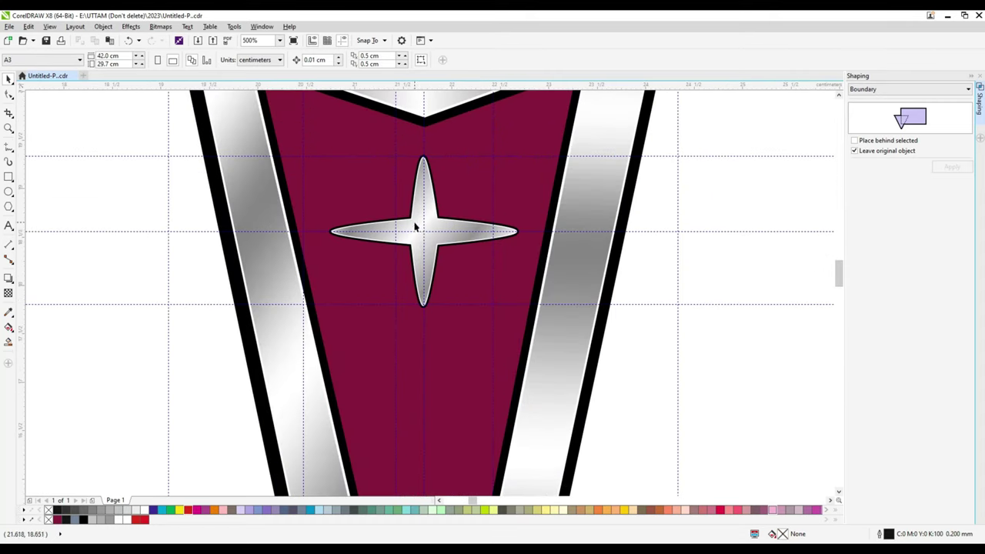
scroll(413, 224, down, 2)
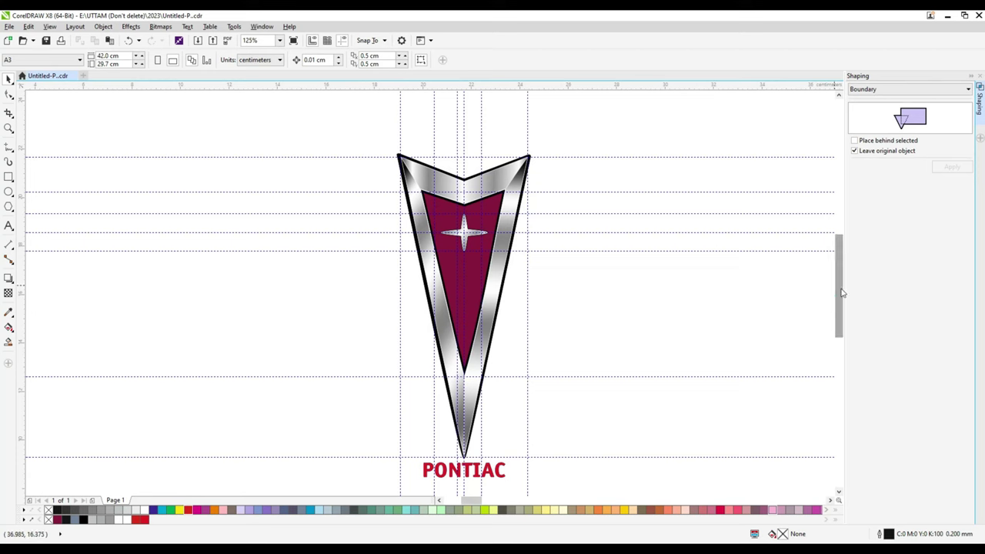
Convert the emblem's outer black border to a 300 dpi RGB bitmap with anti-aliasing and a transparent background.
drag(842, 292, 841, 296)
click(529, 145)
click(160, 26)
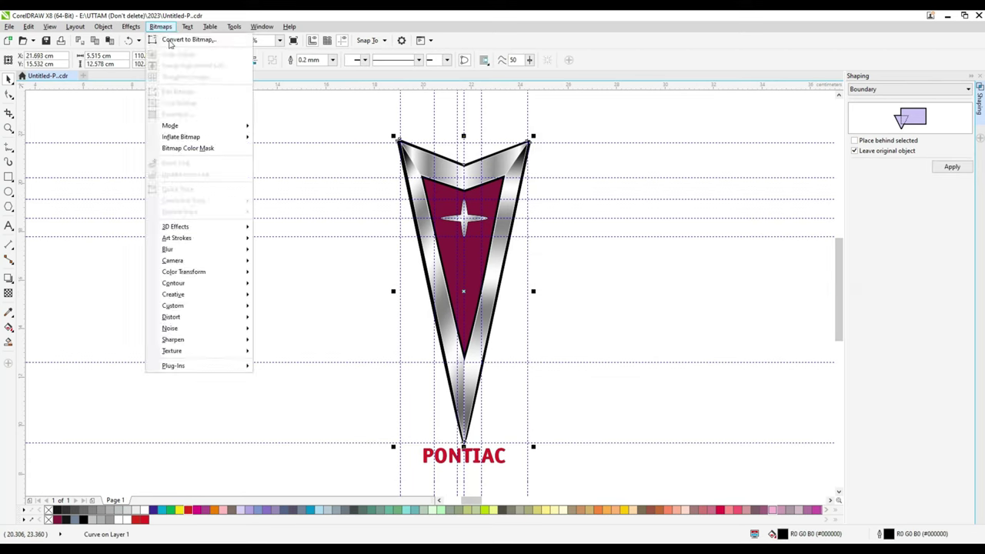
click(192, 39)
drag(464, 214, 590, 229)
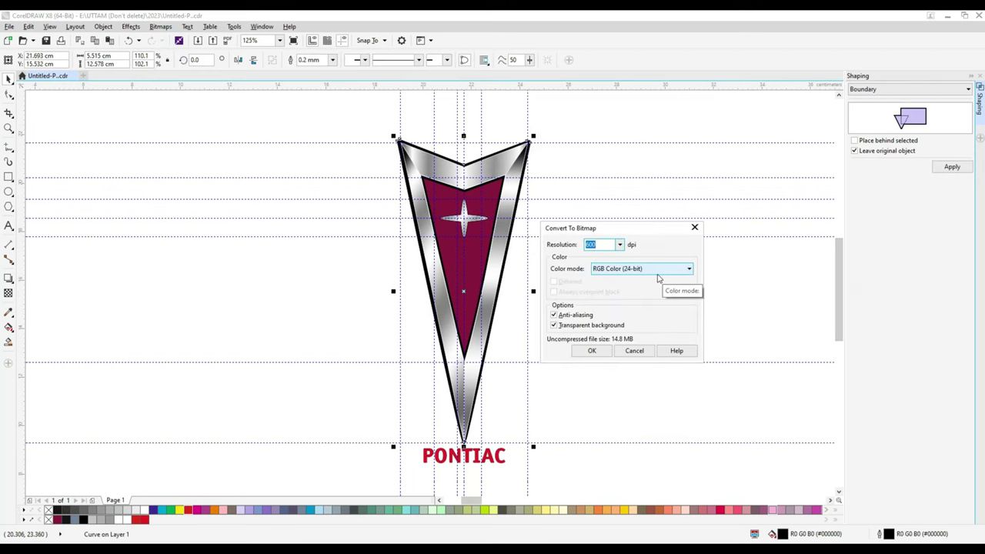
key(Return)
Apply a Gaussian Blur with a 7-pixel radius to the outer black border bitmap.
click(160, 26)
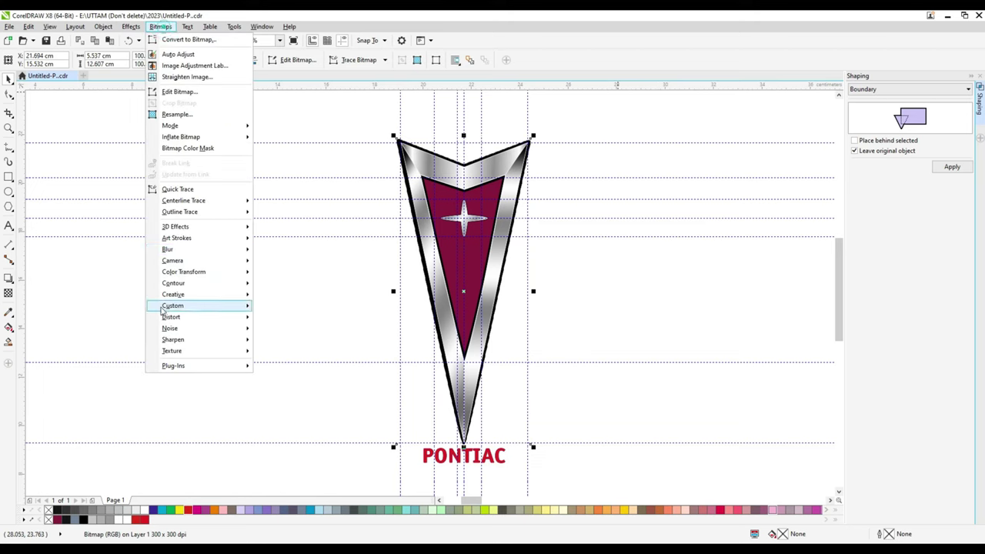
mouse_move(184, 248)
click(297, 263)
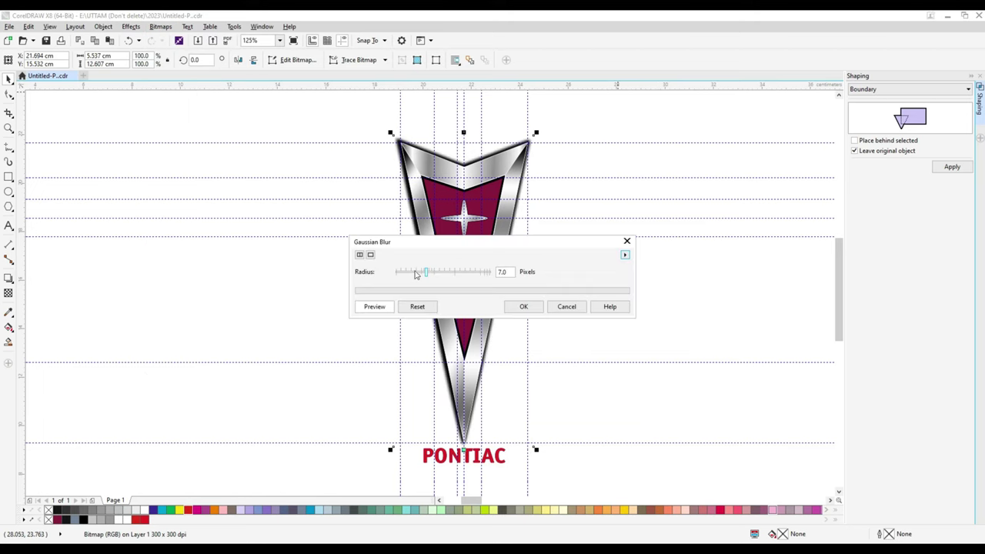
drag(448, 248, 611, 252)
click(678, 315)
click(645, 298)
scroll(512, 168, up, 2)
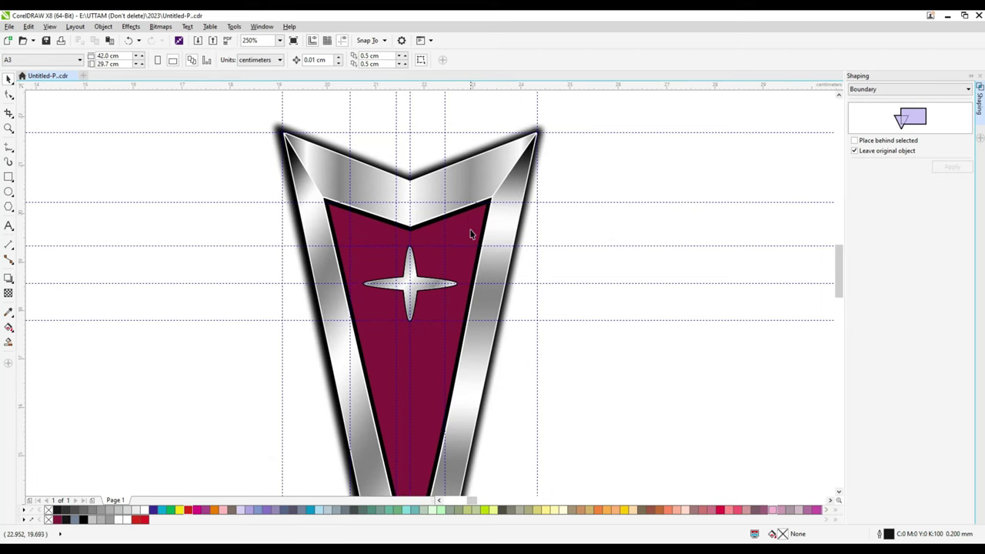
mouse_move(470, 230)
mouse_down()
mouse_move(440, 235)
mouse_move(478, 223)
mouse_up()
key(ctrl+z)
click(585, 255)
Convert the dark red inner shape to a 300 dpi RGB bitmap.
click(467, 223)
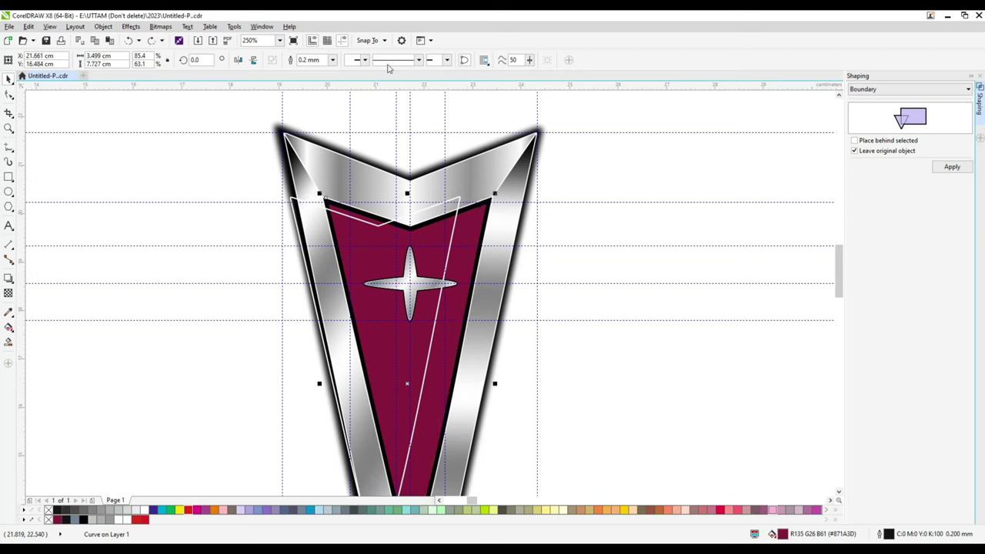
click(156, 28)
click(188, 39)
click(469, 336)
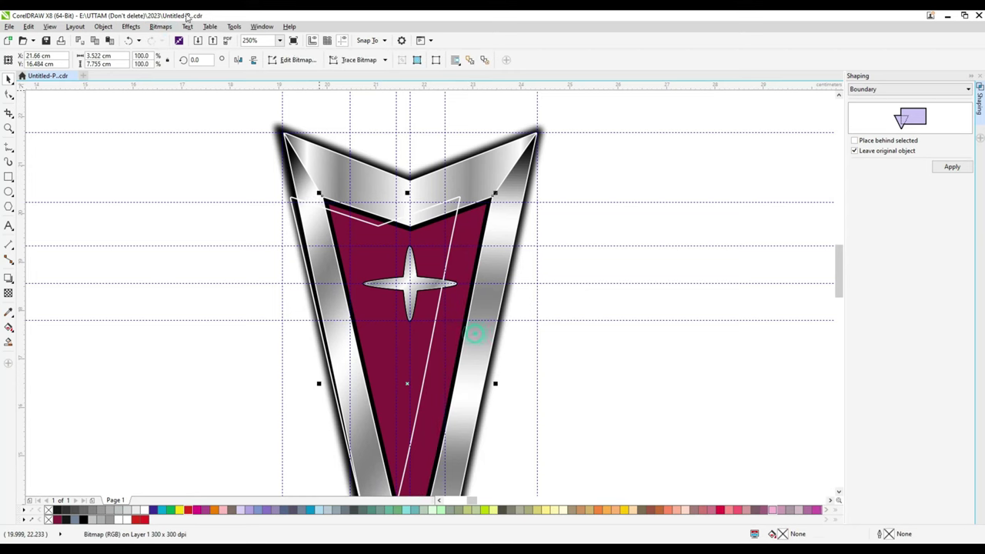
Apply a Gaussian Blur with a 7-pixel radius to the dark red inner shape's bitmap.
click(160, 26)
mouse_move(167, 248)
click(283, 261)
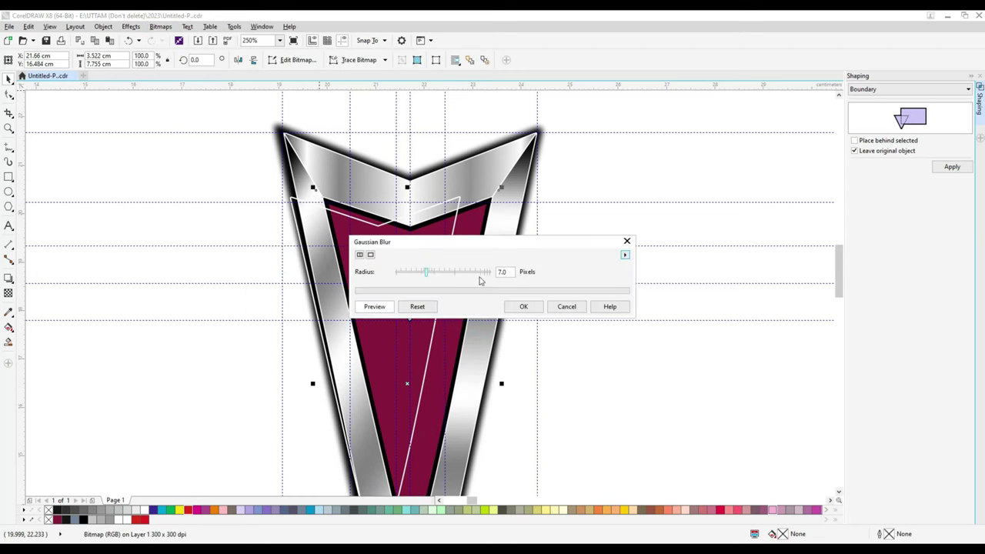
click(522, 307)
Convert the black border around the dark red inner shape to a 600 dpi RGB bitmap with a transparent background.
scroll(477, 200, up, 2)
click(472, 211)
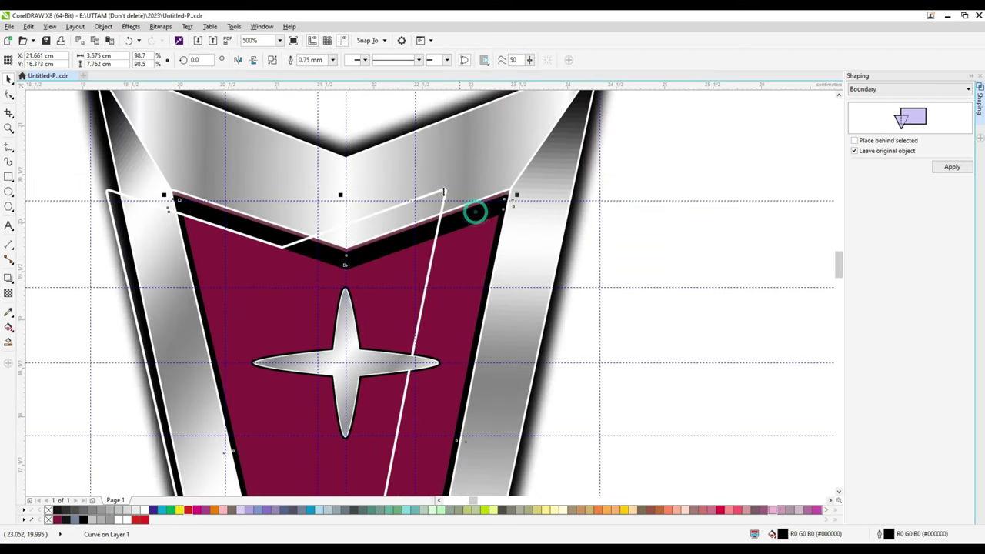
click(174, 29)
click(188, 40)
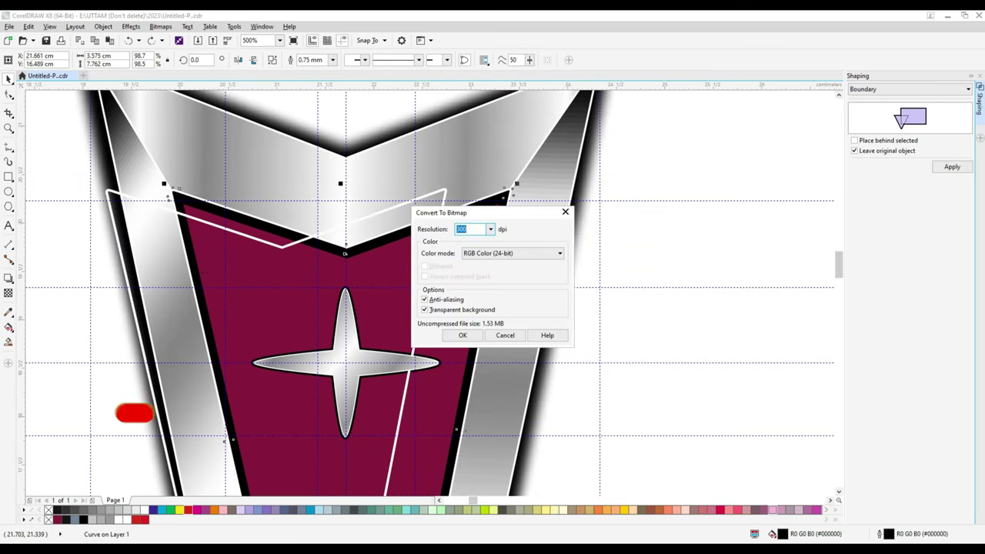
text(600)
key(Return)
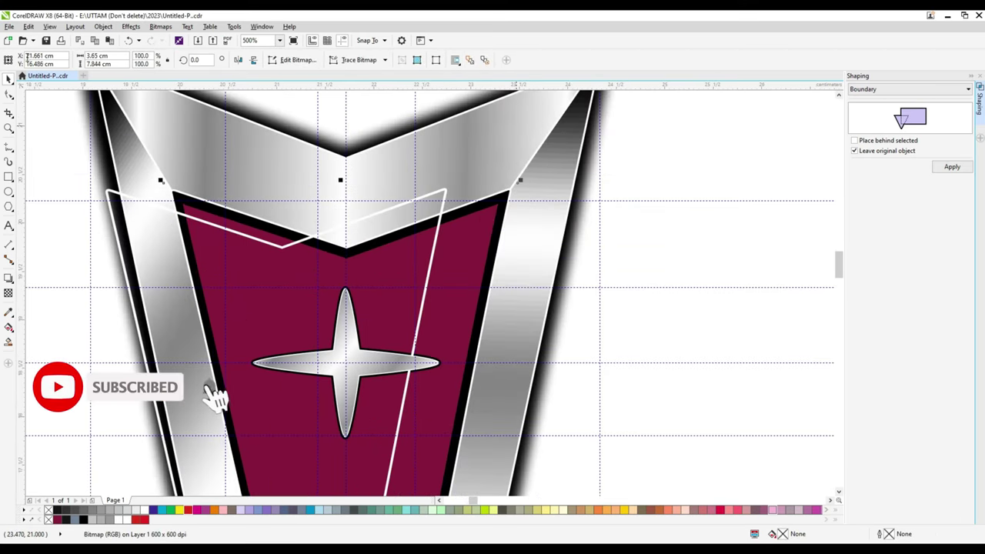
Apply a Gaussian Blur with an increased radius to the black border bitmap around the inner shape.
click(160, 26)
mouse_move(191, 251)
click(272, 265)
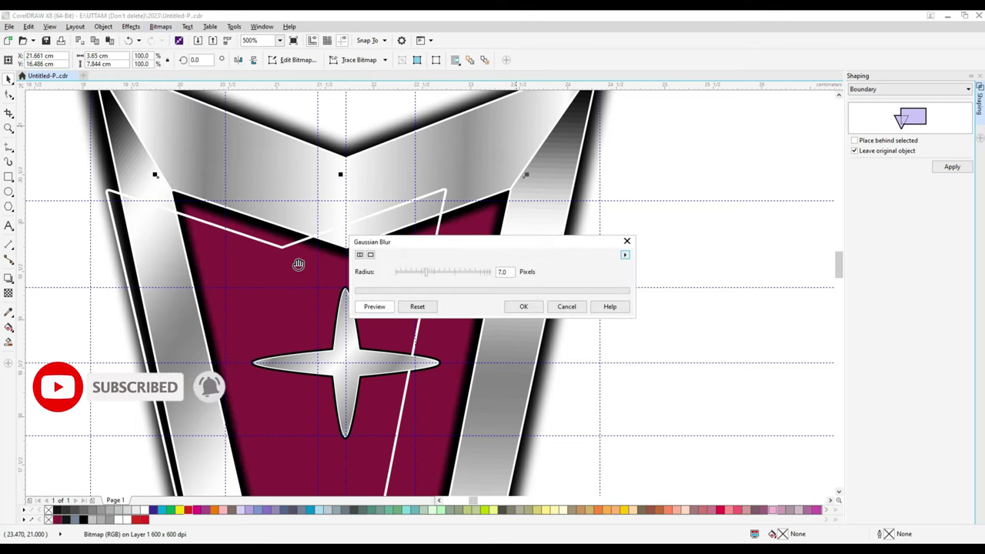
drag(437, 274, 435, 276)
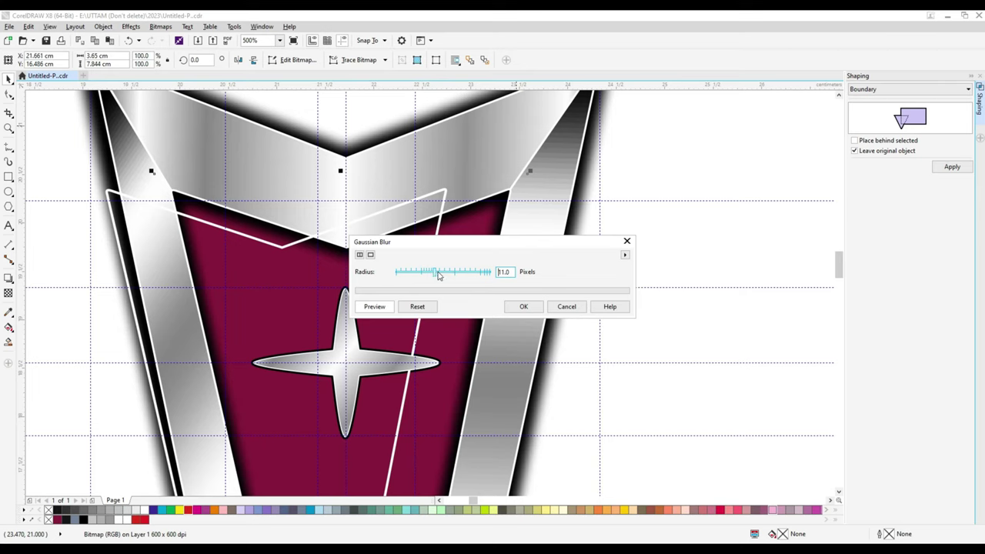
click(515, 308)
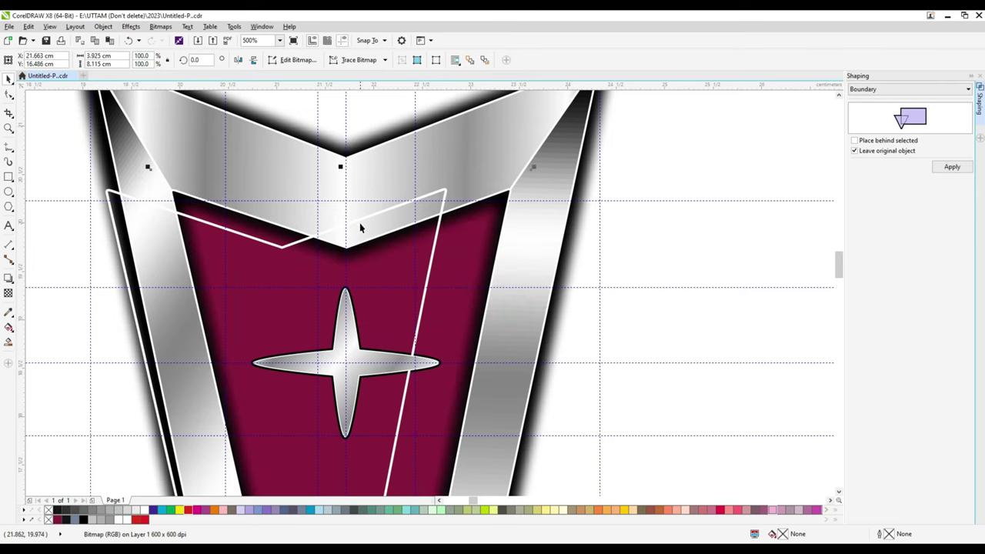
Move the displaced white outline back to the right so it follows the edge of the dark red inner shape.
drag(360, 223, 422, 220)
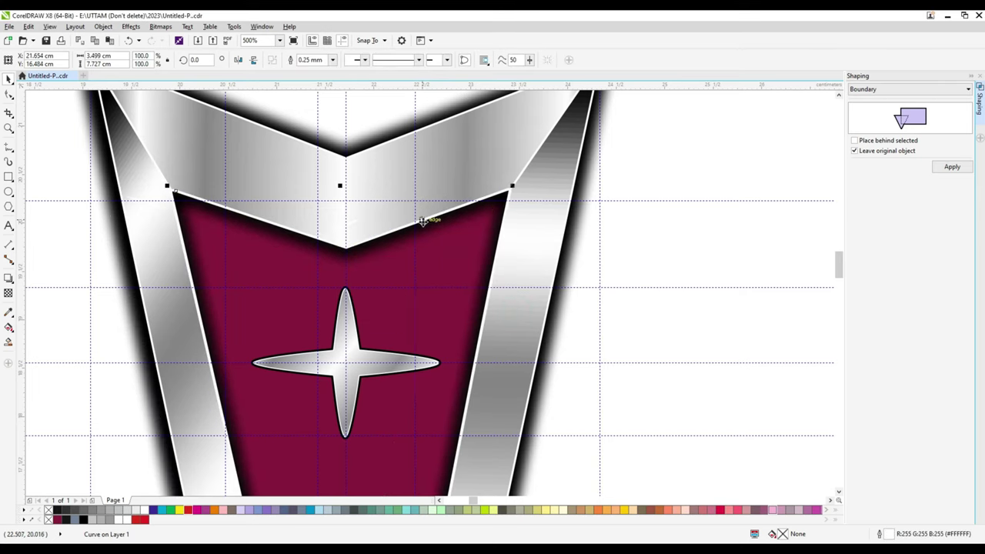
scroll(400, 238, up, 3)
scroll(400, 238, down, 5)
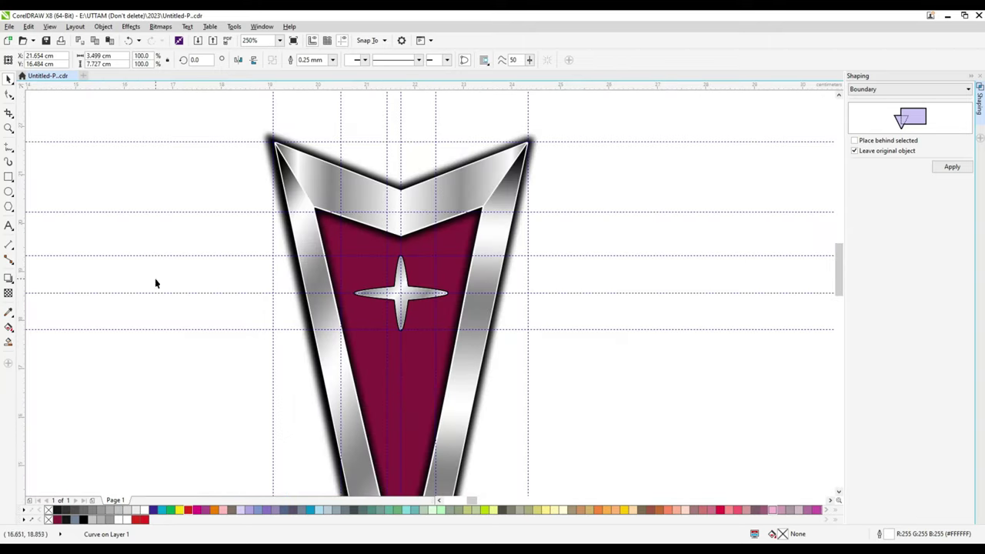
Select the two objects that make up the star and bring them to the front of the stacking order.
drag(130, 266, 500, 367)
drag(136, 219, 470, 361)
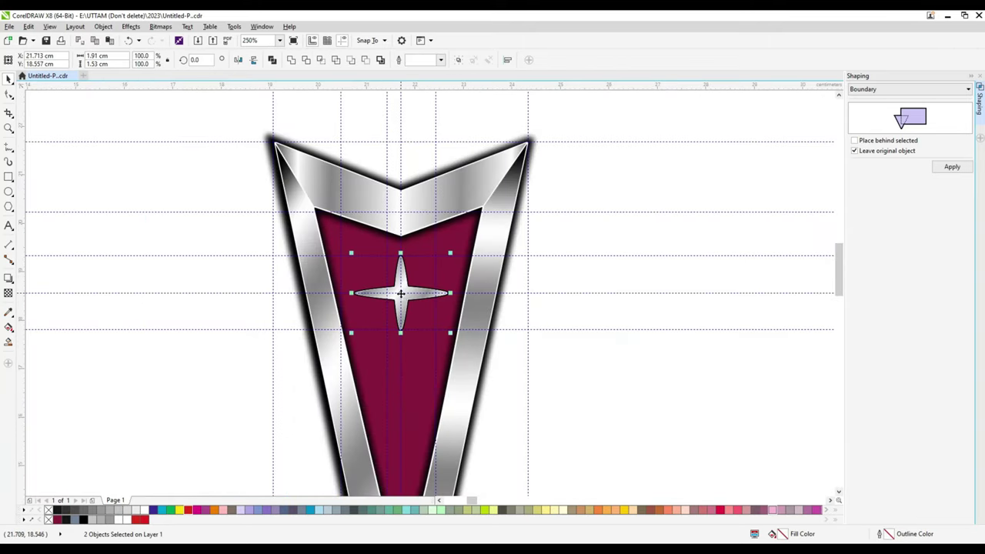
right_click(400, 293)
mouse_move(431, 435)
click(573, 464)
Convert the black border around the star to a 600 dpi RGB bitmap.
scroll(655, 336, up, 2)
scroll(442, 303, up, 2)
click(415, 292)
click(160, 26)
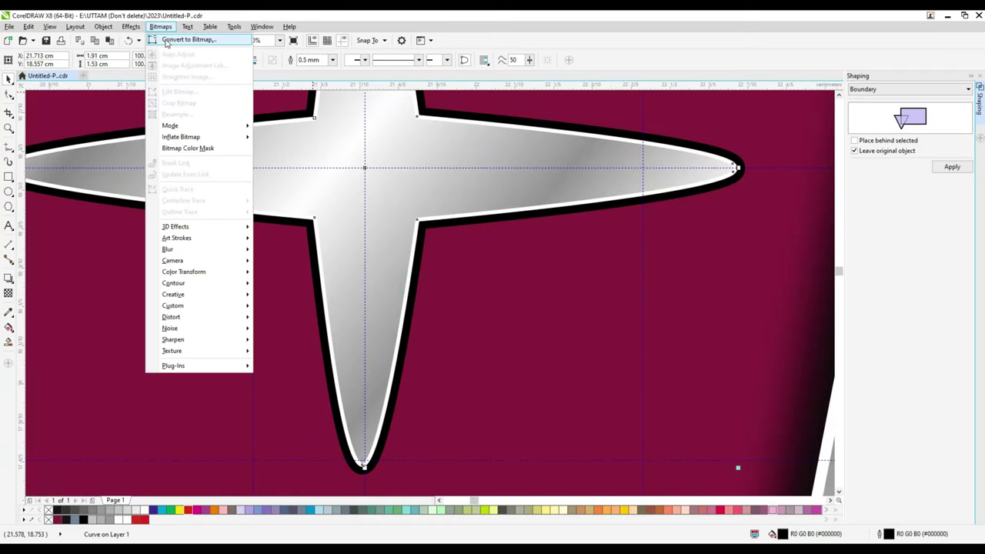
click(165, 40)
click(453, 338)
Apply a Gaussian Blur with a radius of 3.7 pixels to the star's black border bitmap.
click(160, 26)
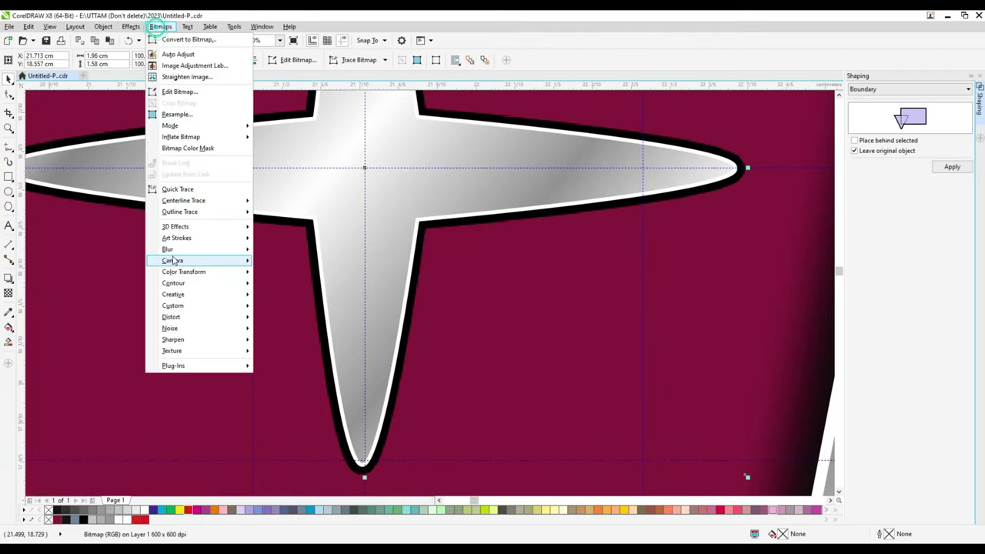
mouse_move(173, 250)
click(292, 261)
drag(408, 272, 414, 275)
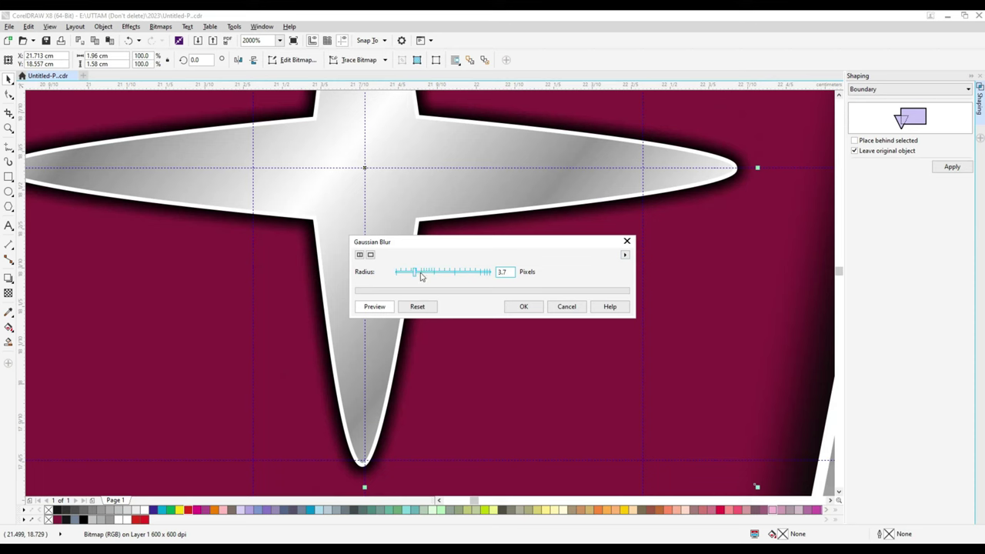
click(523, 307)
Try to convert the silver gradient star to a 600 dpi RGB bitmap, and undo the conversion.
scroll(514, 308, down, 4)
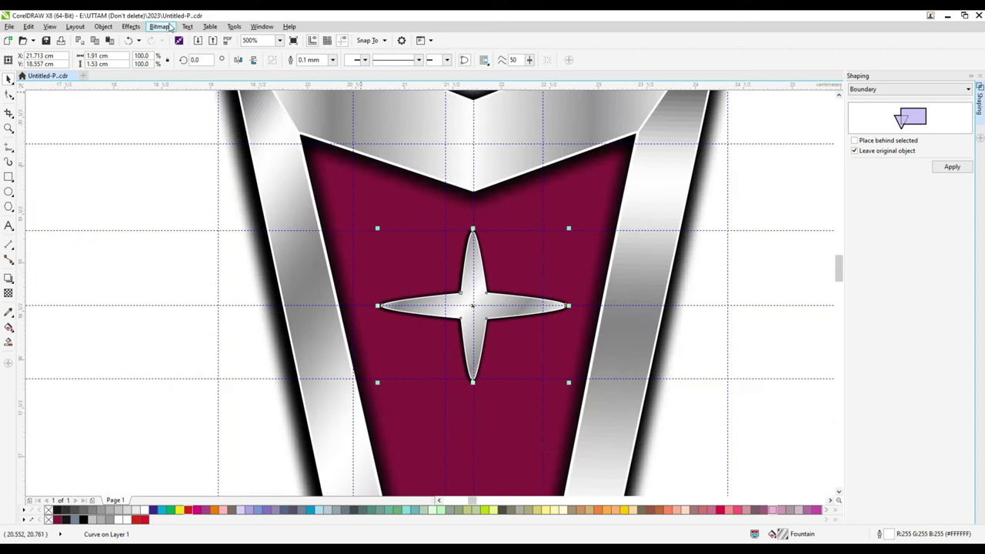
click(160, 26)
click(197, 38)
click(453, 339)
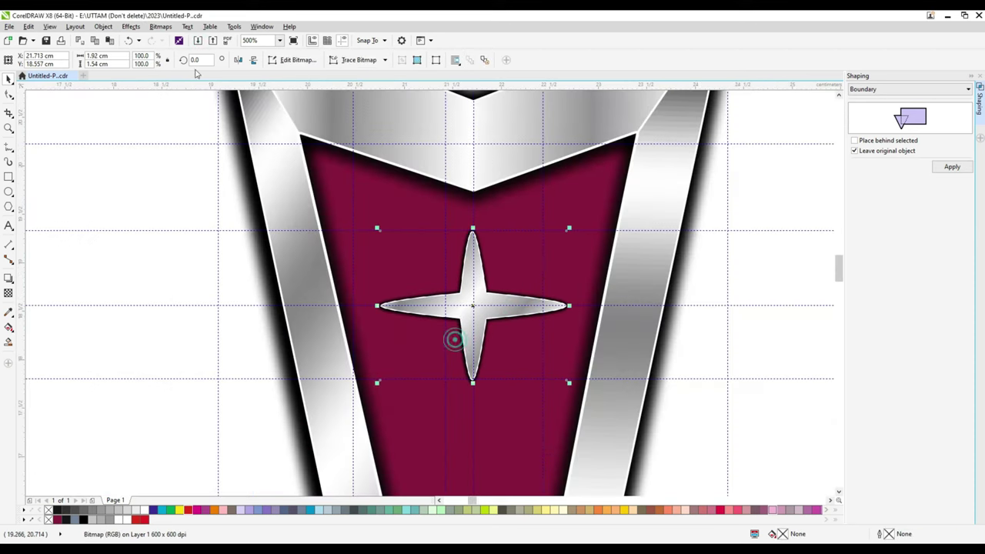
click(160, 27)
click(79, 160)
key(ctrl+z)
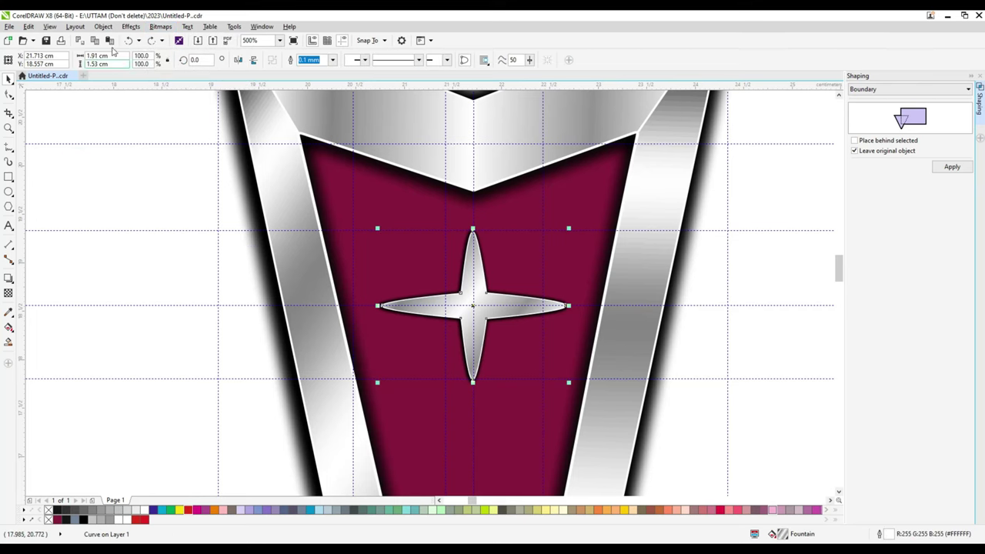
Convert the silver gradient star to a 1000 dpi RGB bitmap with anti-aliasing and a transparent background.
click(160, 27)
click(198, 38)
text(10)
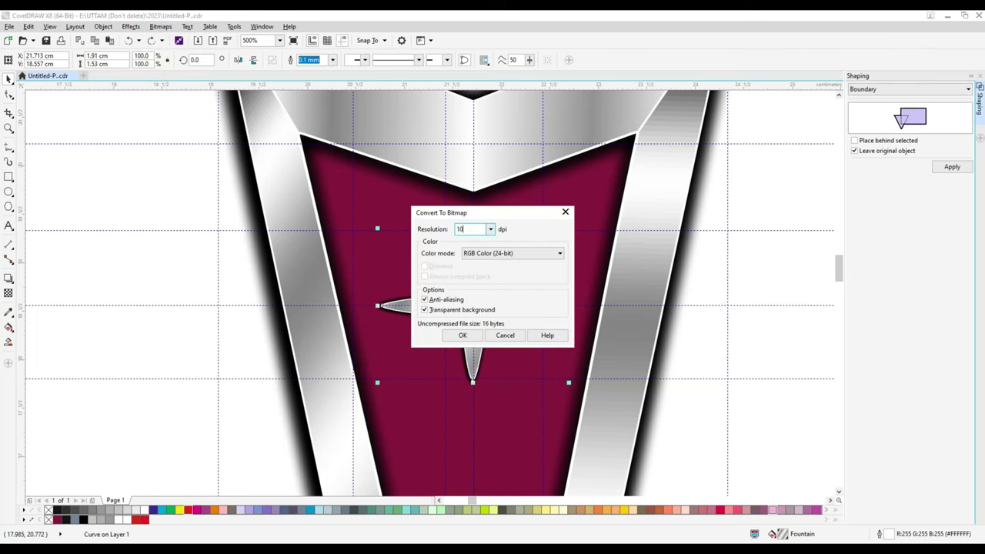
text(0)
key(Return)
Apply a light Gaussian Blur to the silver star bitmap, then deselect it.
click(160, 27)
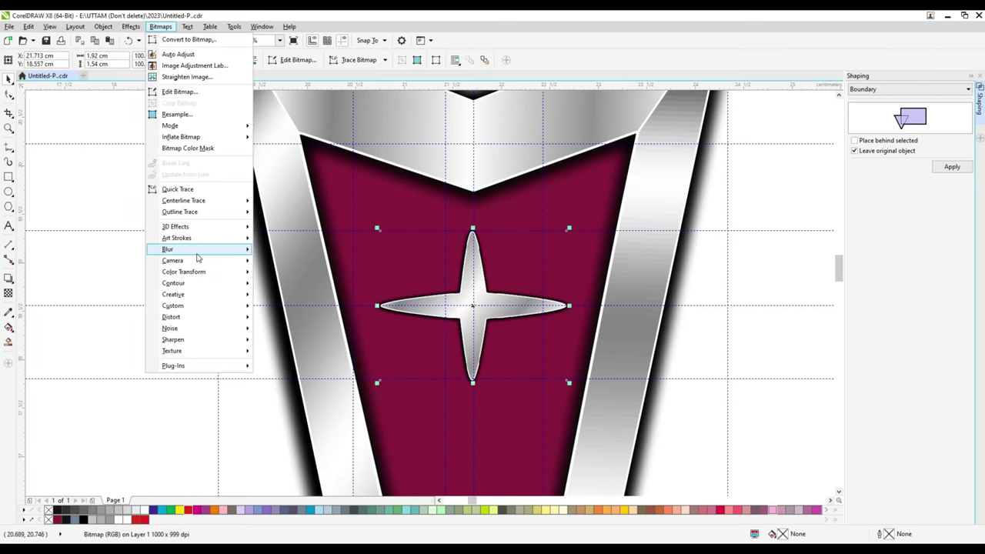
mouse_move(173, 249)
click(286, 257)
drag(501, 247, 676, 247)
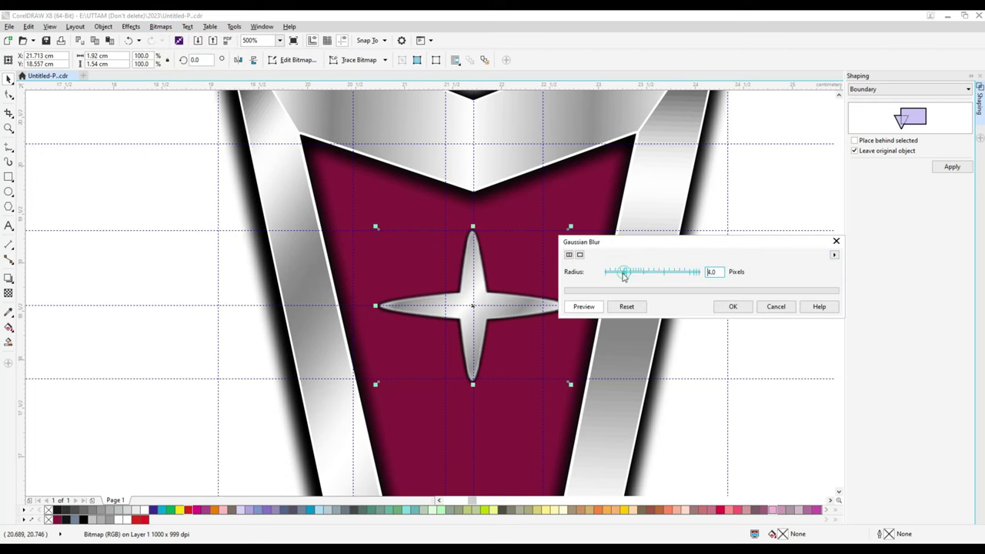
drag(624, 277, 620, 276)
click(732, 307)
scroll(477, 331, up, 4)
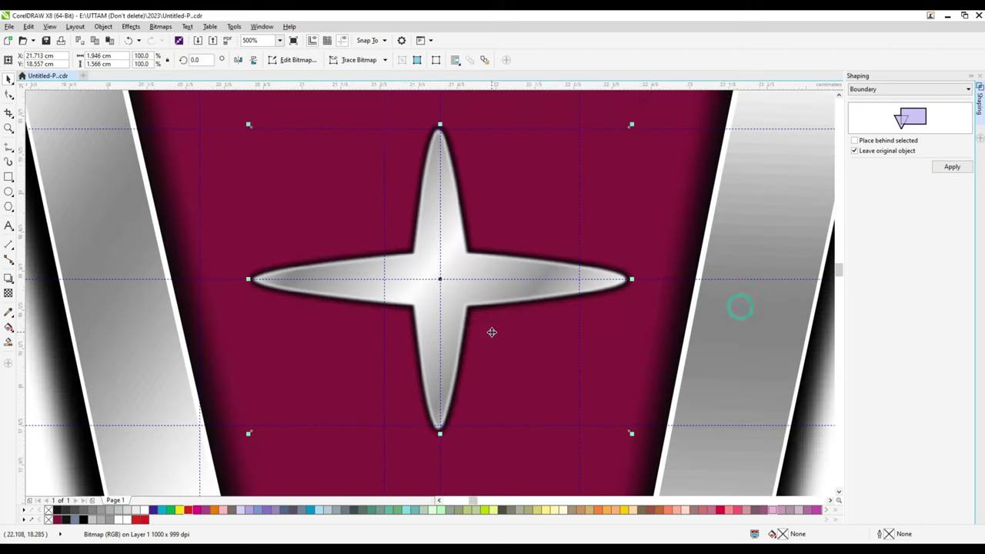
scroll(468, 328, down, 8)
key(Escape)
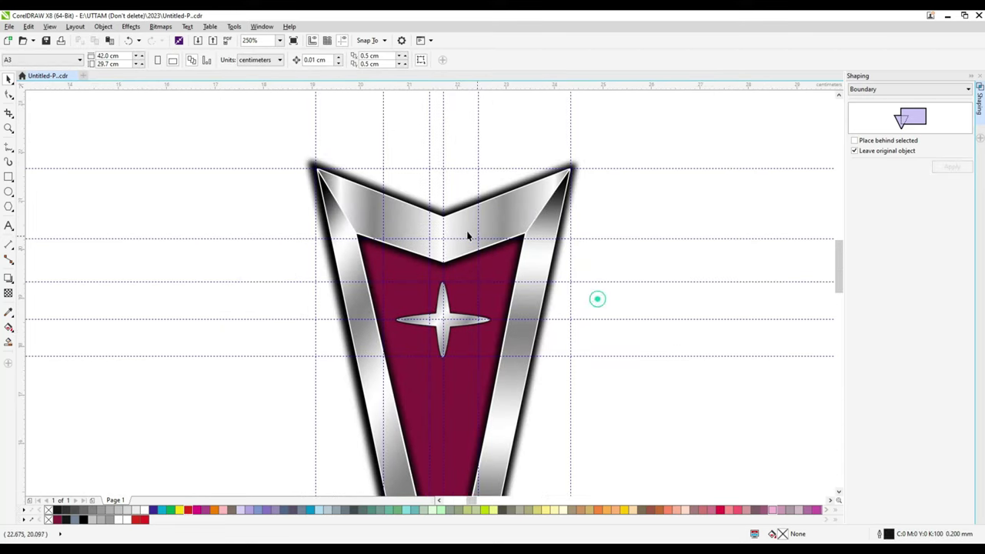
Select the parts of the emblem together, excluding the silver star and the PONTIAC lettering, and keep them in place.
drag(331, 200, 467, 358)
click(324, 247)
click(315, 230)
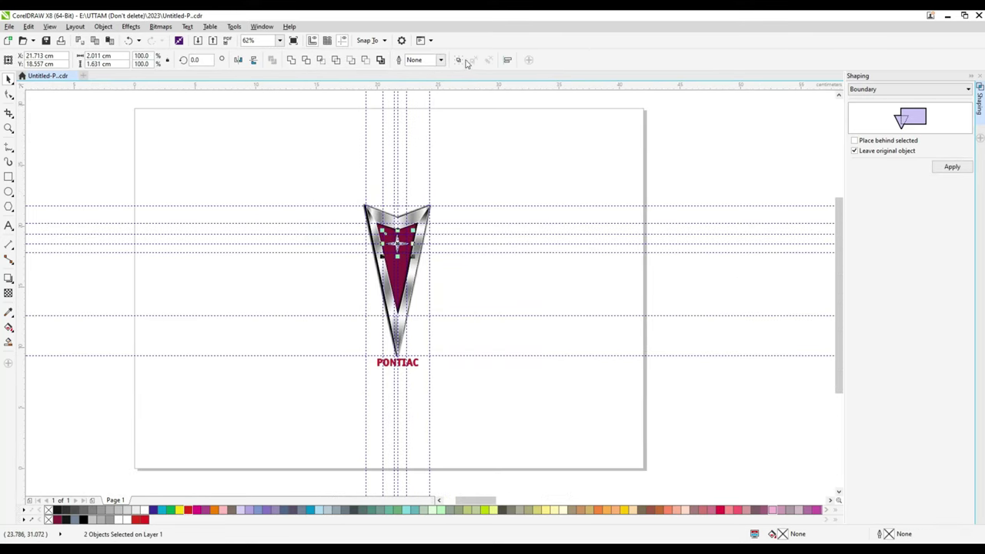
drag(313, 189, 431, 376)
drag(309, 166, 430, 366)
scroll(404, 251, up, 2)
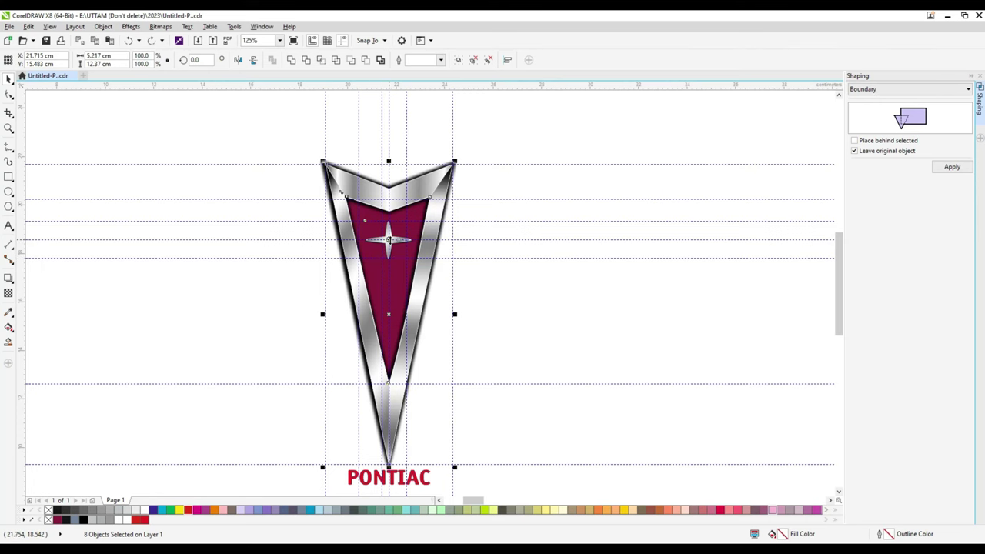
scroll(387, 237, up, 2)
shift+click(404, 242)
scroll(407, 252, down, 2)
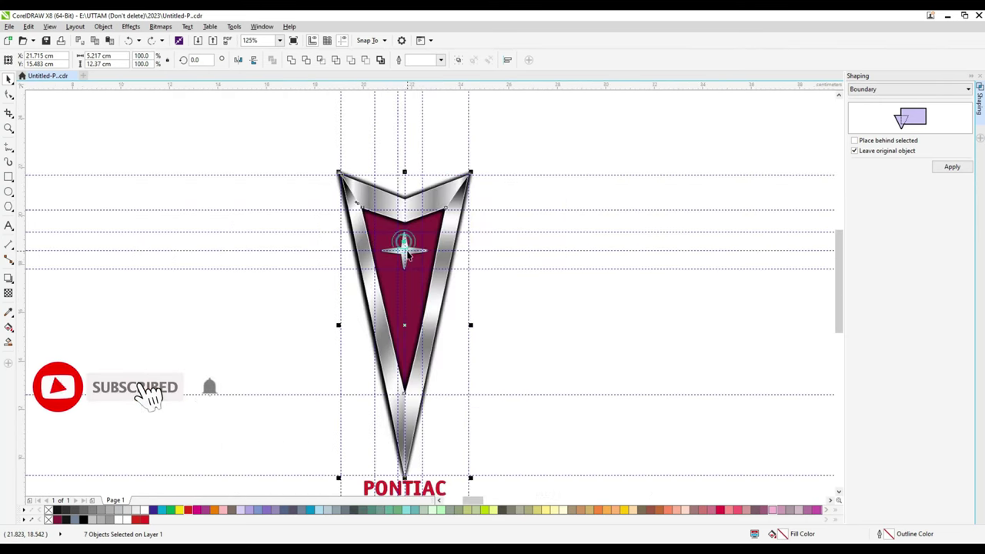
drag(405, 325, 375, 324)
key(ctrl+z)
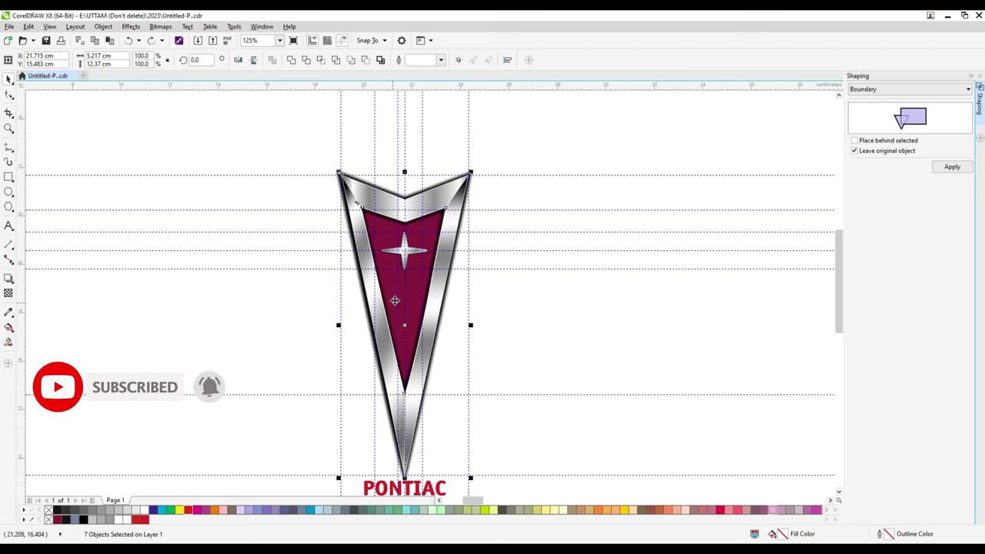
Try converting the selected emblem parts to one 1000 dpi RGB bitmap with a transparent background.
scroll(404, 246, up, 2)
click(159, 27)
click(166, 37)
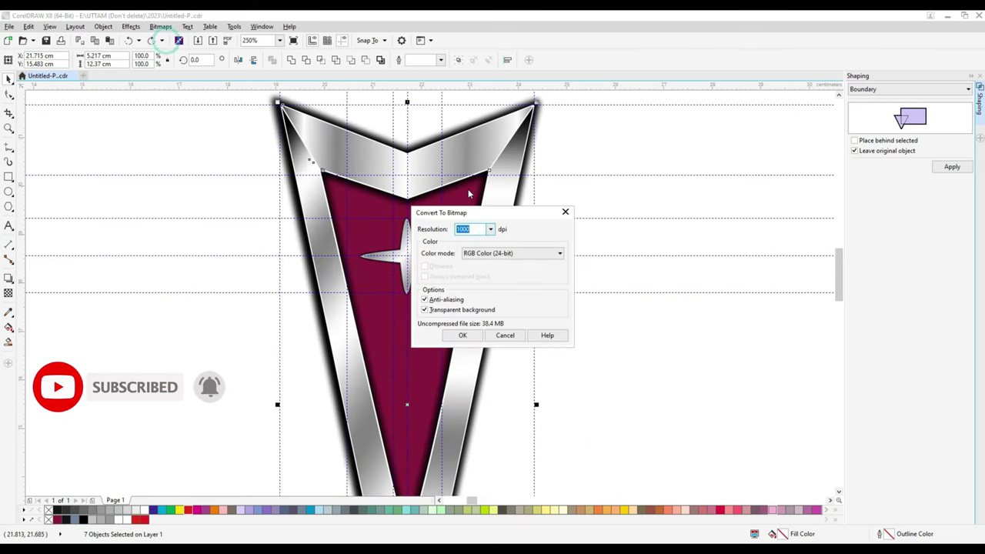
click(462, 334)
Try a Gaussian Blur of 4.1 pixels on the emblem bitmap, then undo both the blur and the bitmap conversion.
click(160, 26)
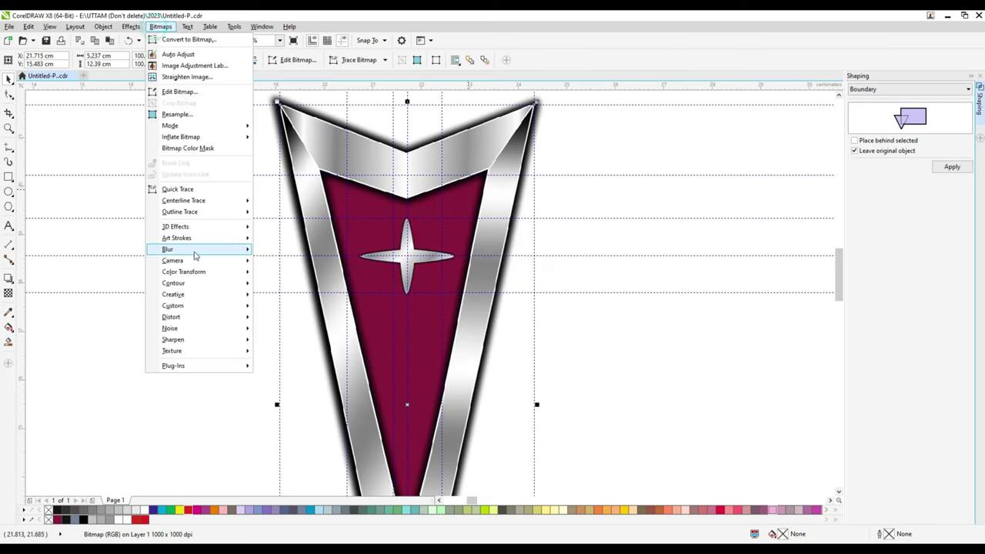
mouse_move(193, 255)
click(273, 261)
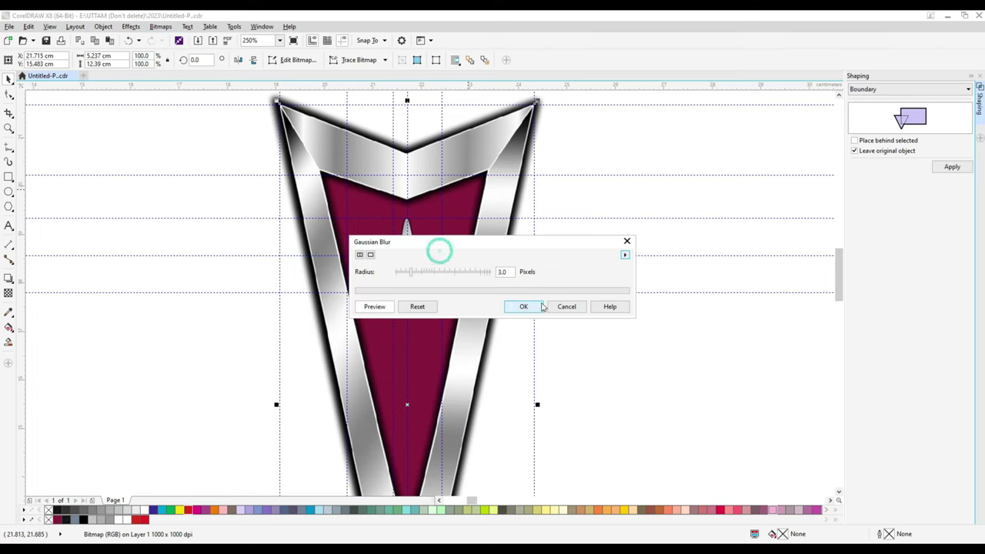
drag(423, 248, 518, 248)
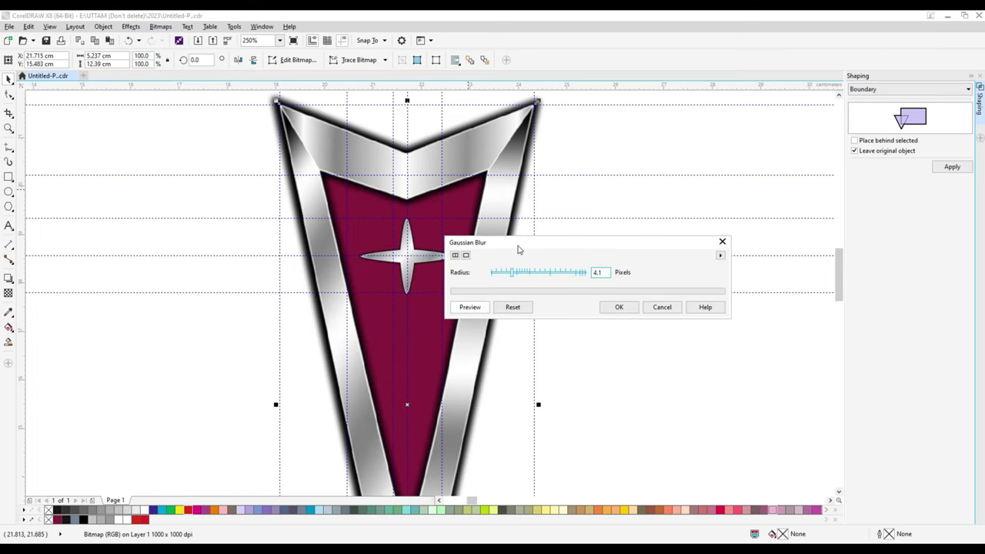
click(606, 308)
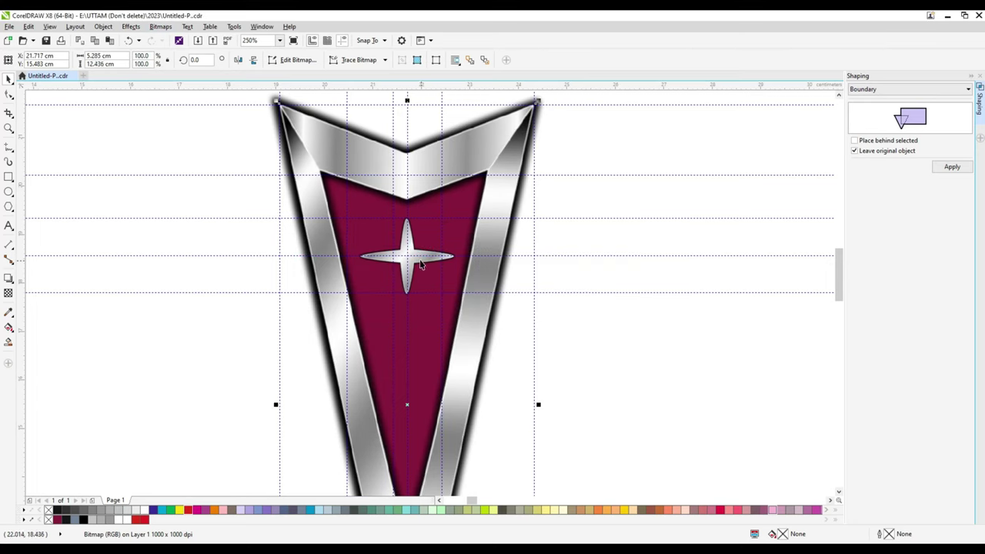
scroll(420, 264, up, 2)
scroll(408, 255, down, 4)
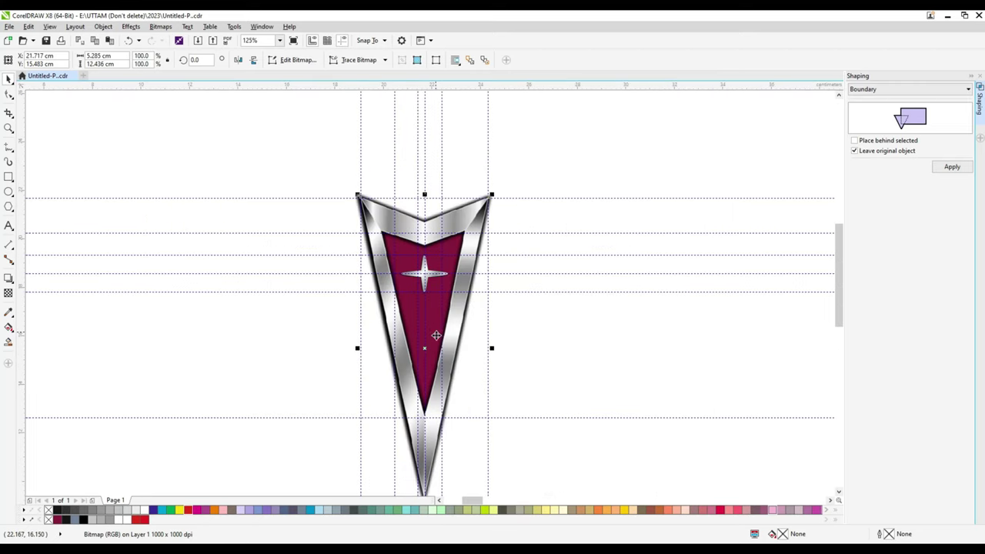
scroll(439, 339, up, 2)
key(ctrl+a)
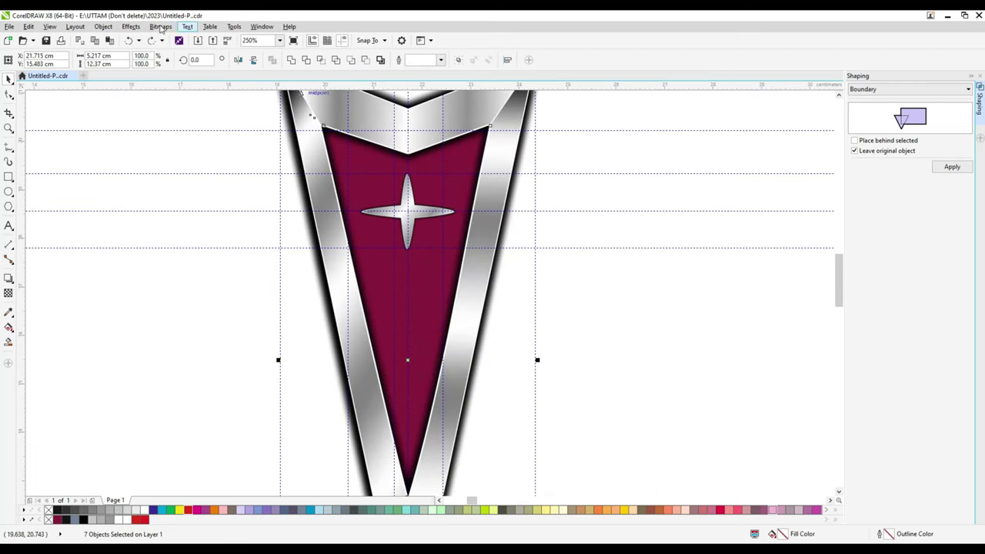
Convert the selected emblem parts to one 600 dpi RGB bitmap with anti-aliasing and a transparent background.
click(161, 27)
click(163, 40)
text(6000)
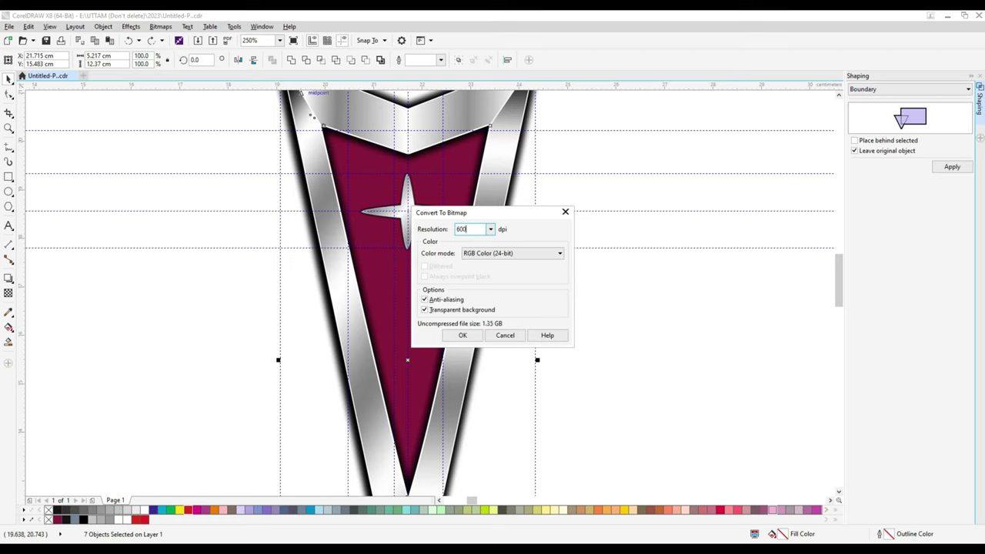
key(Return)
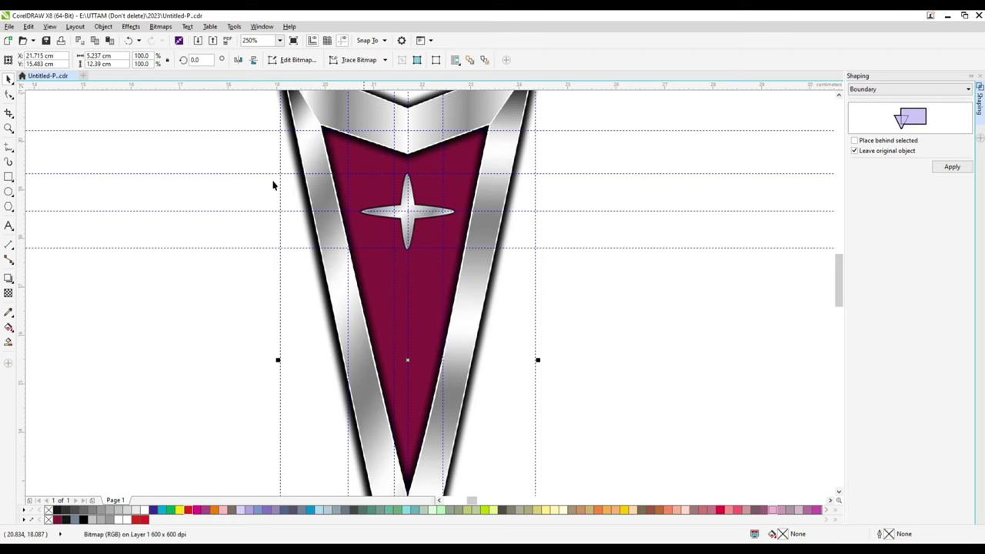
Apply a Gaussian Blur with a radius of 3.6 pixels to the combined emblem bitmap and check its edges.
click(163, 27)
mouse_move(196, 249)
click(286, 257)
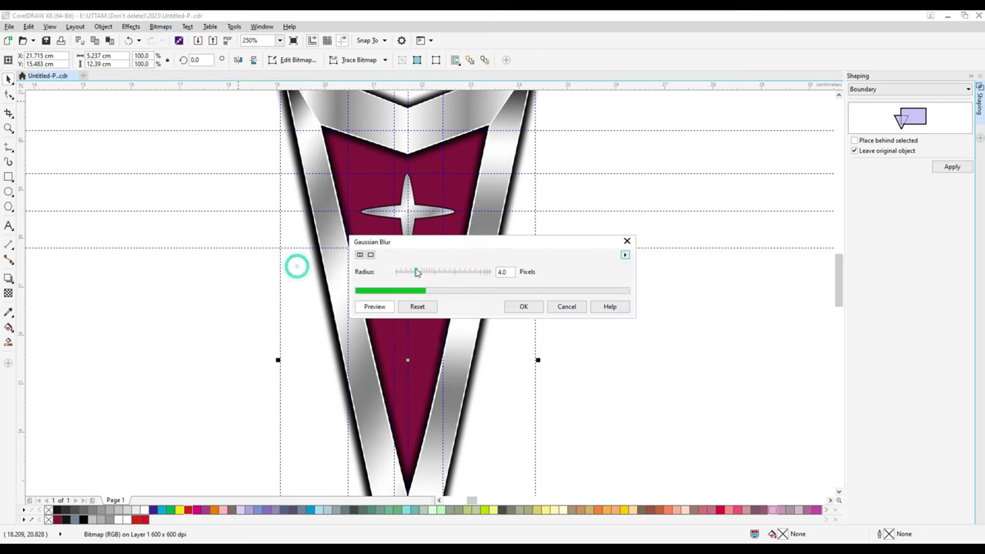
click(410, 274)
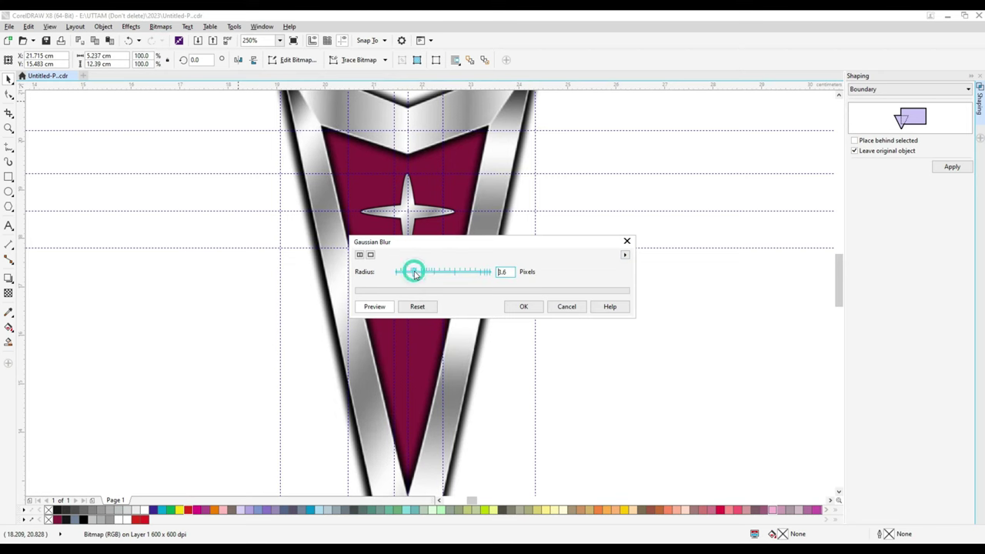
click(521, 306)
scroll(407, 304, up, 1)
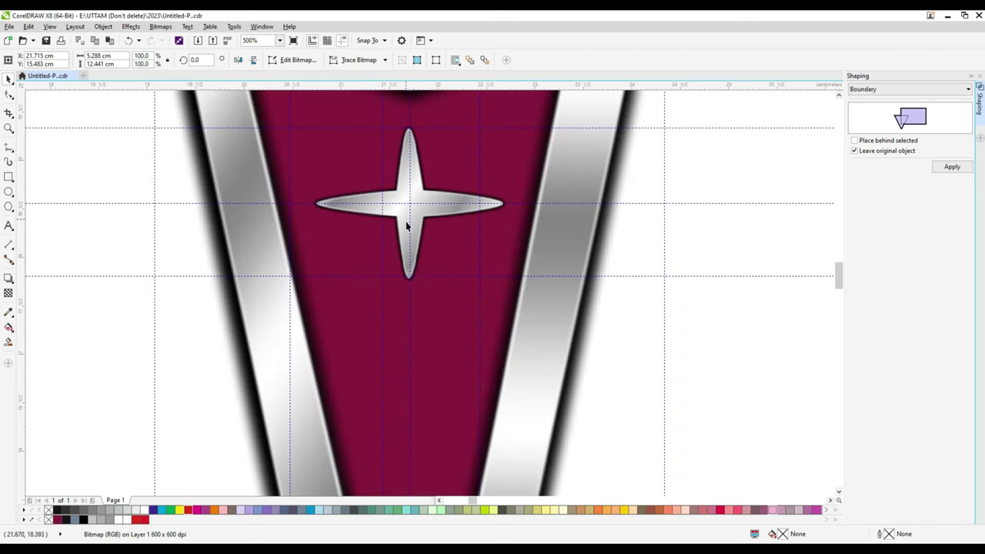
scroll(405, 291, down, 3)
scroll(404, 289, up, 1)
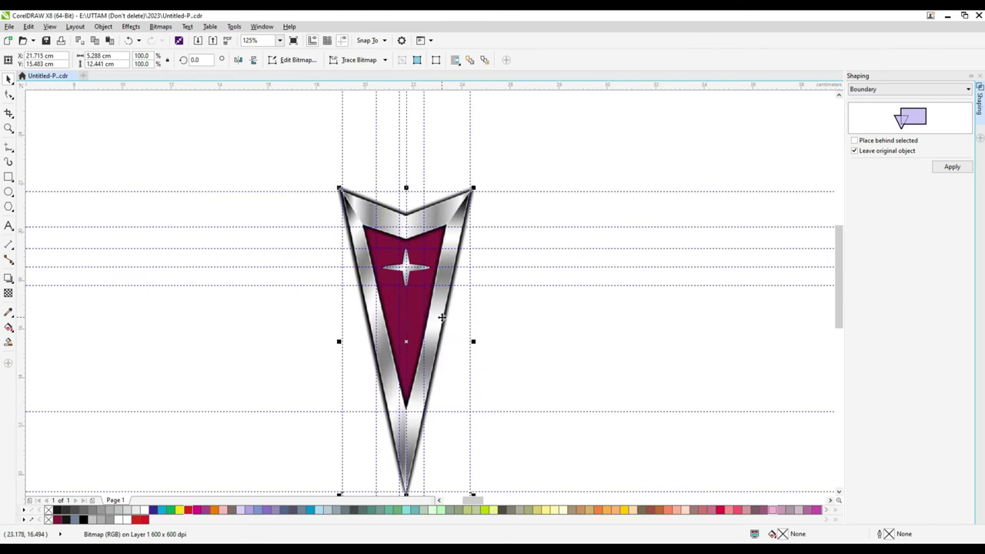
key(ctrl+z)
Resample the emblem bitmap with anti-aliasing and the aspect ratio maintained.
click(160, 26)
click(186, 114)
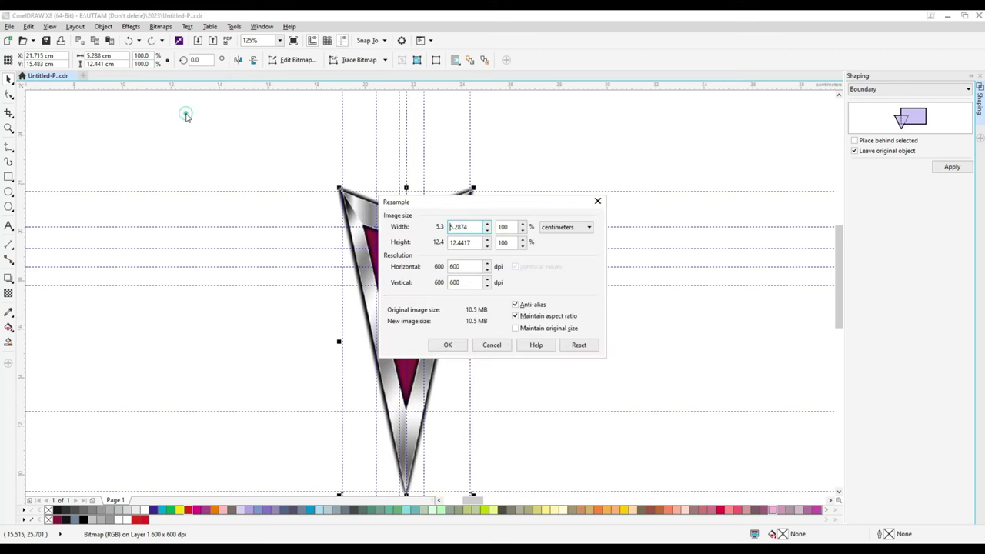
drag(494, 203, 576, 198)
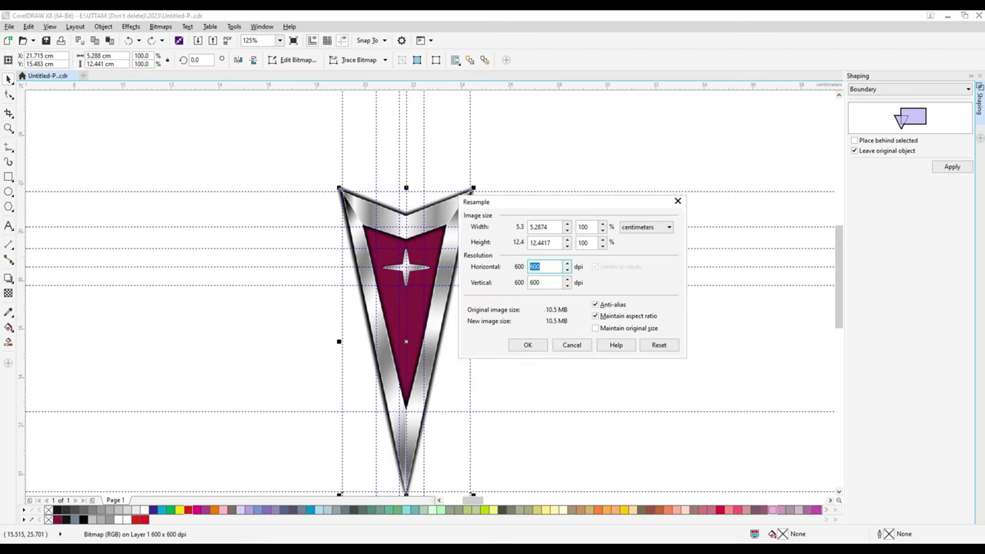
key(Return)
Convert the PONTIAC lettering to a 600 dpi RGB bitmap with anti-aliasing and a transparent background.
scroll(410, 215, up, 3)
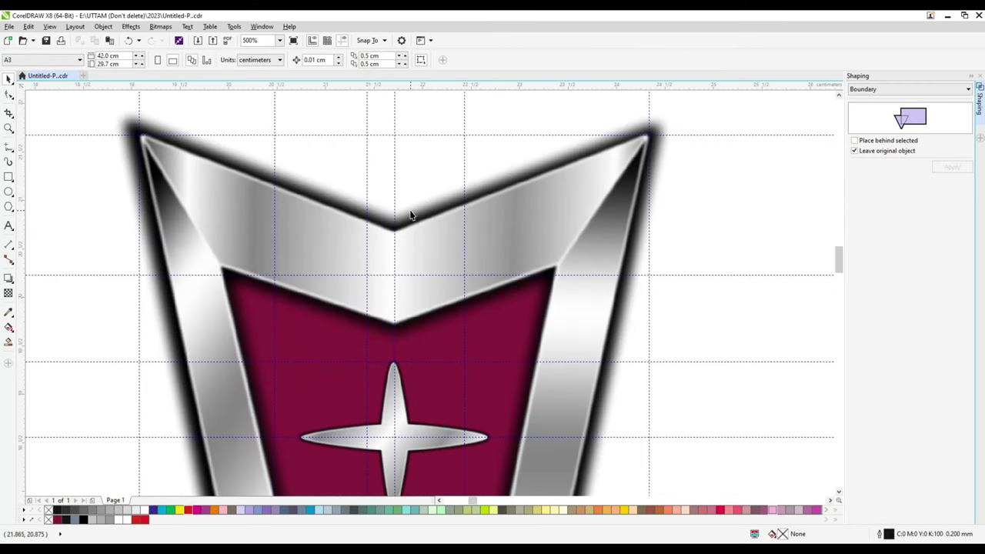
scroll(410, 216, down, 5)
scroll(419, 373, up, 3)
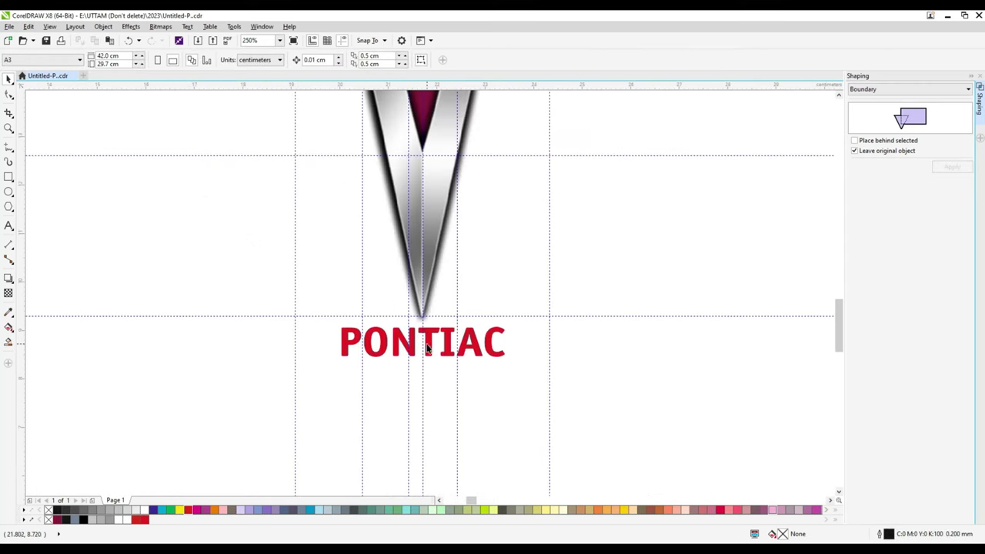
click(427, 348)
click(160, 26)
click(178, 38)
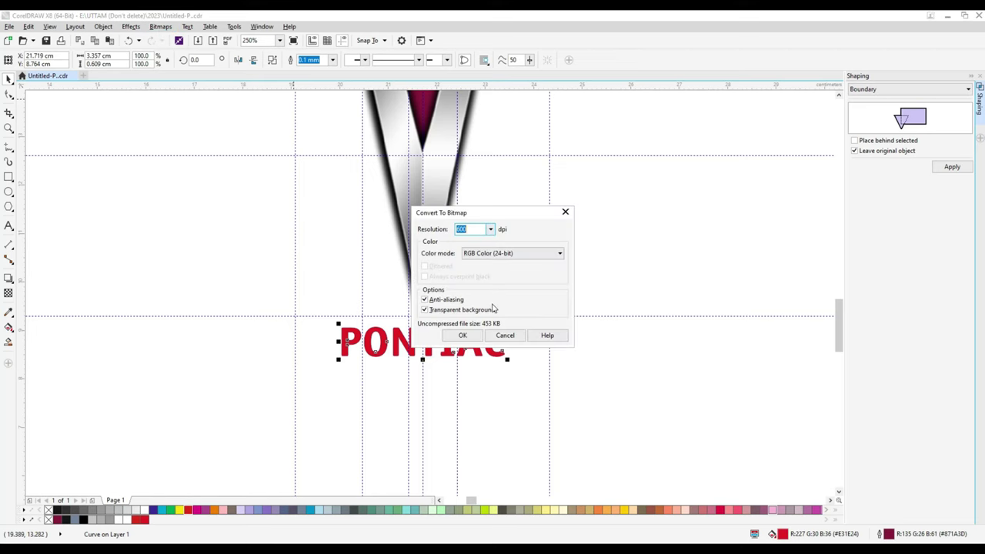
key(Return)
Try the Plastic texture on the 600 dpi PONTIAC lettering with highlight 90, depth 10, smoothness 30 and light direction 315.
click(160, 26)
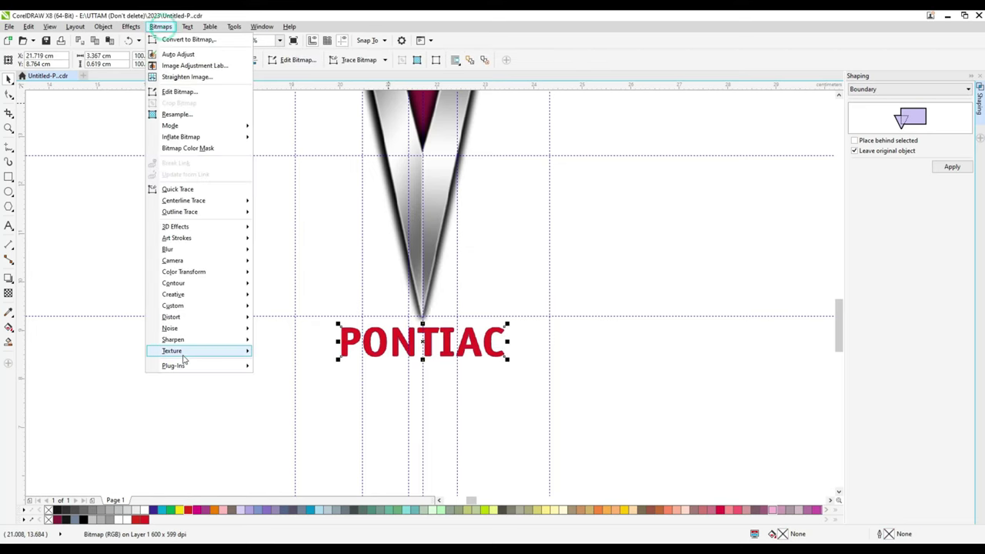
mouse_move(185, 354)
click(294, 390)
drag(422, 221, 579, 221)
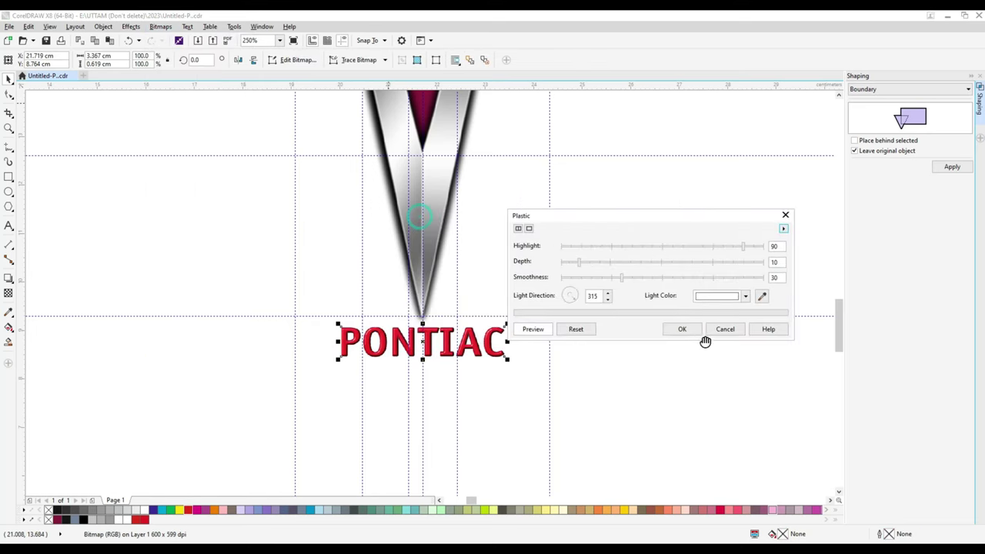
click(692, 331)
Apply the Plastic texture effect to the 300 dpi bitmap of the PONTIAC lettering.
scroll(402, 343, up, 2)
click(160, 26)
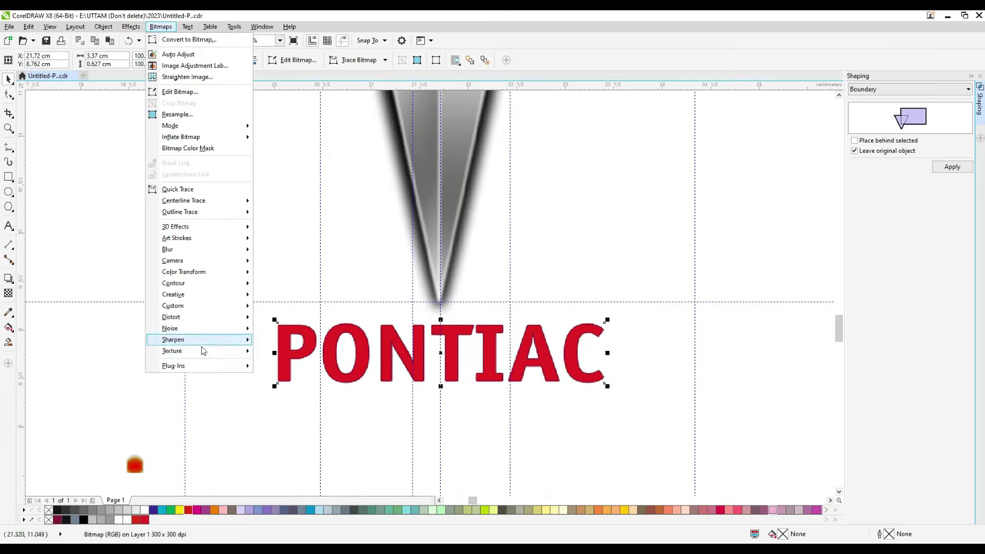
mouse_move(201, 348)
click(283, 385)
click(524, 330)
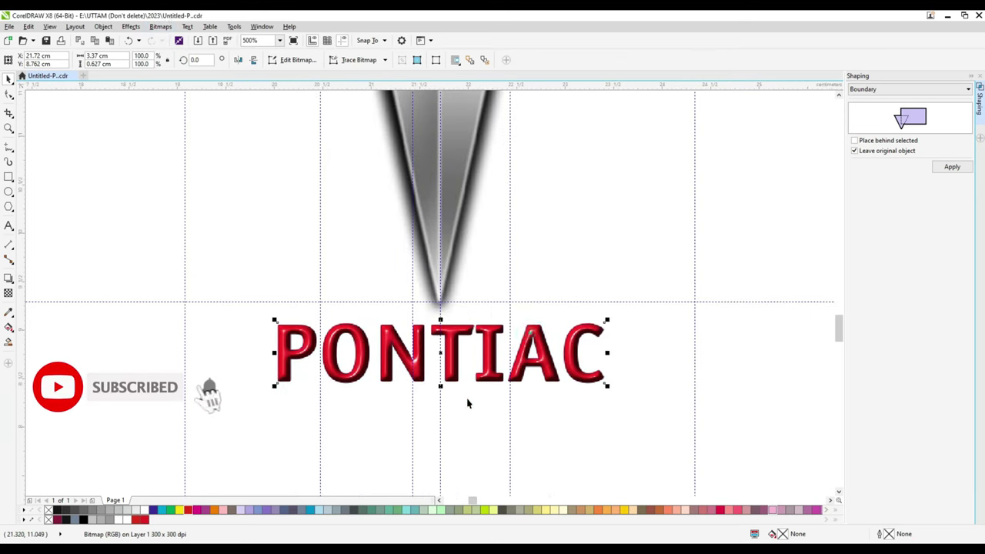
Convert the textured PONTIAC lettering to a 1000 dpi RGB bitmap with anti-aliasing and a transparent background.
click(160, 26)
click(185, 37)
text(1000)
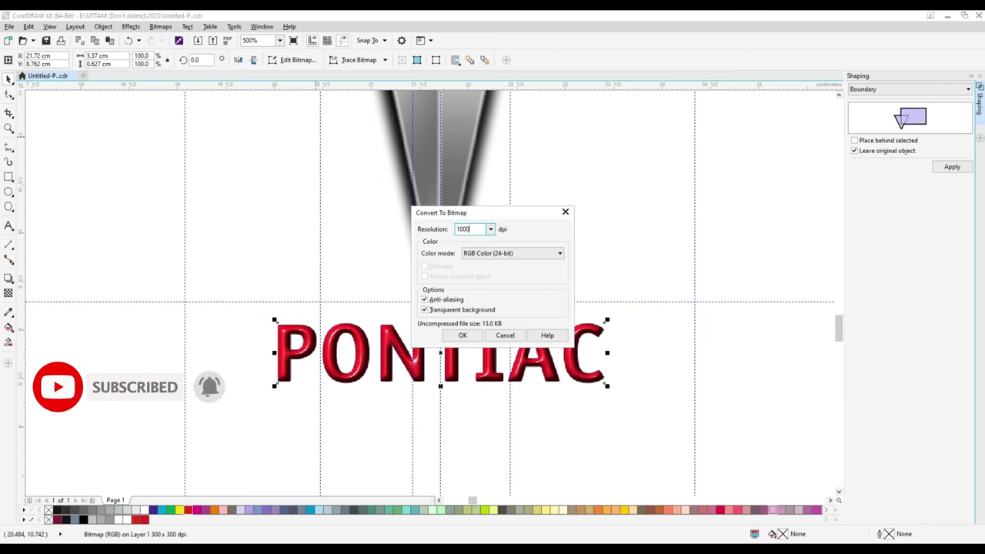
key(Return)
click(754, 299)
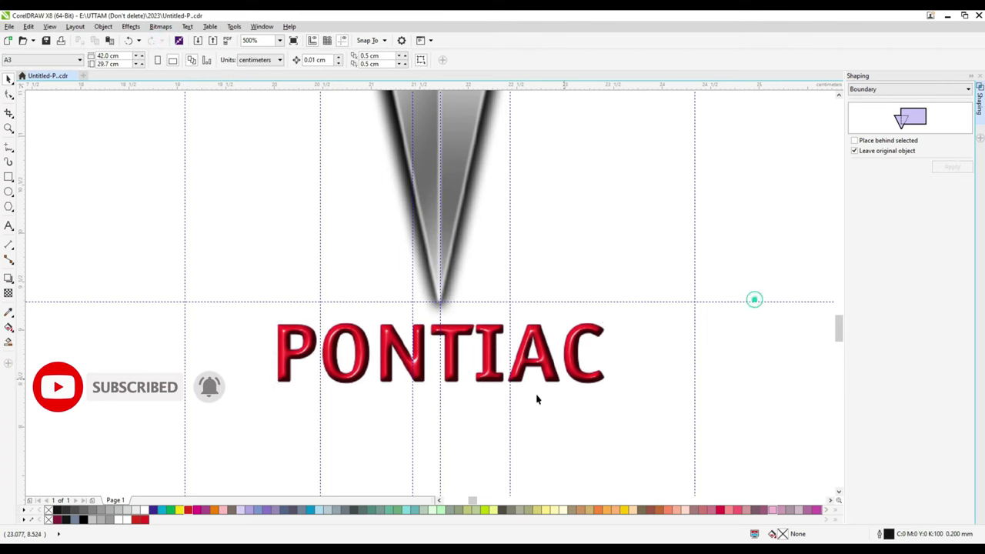
Group all the emblem parts together with the PONTIAC lettering.
scroll(494, 412, down, 3)
drag(374, 200, 585, 443)
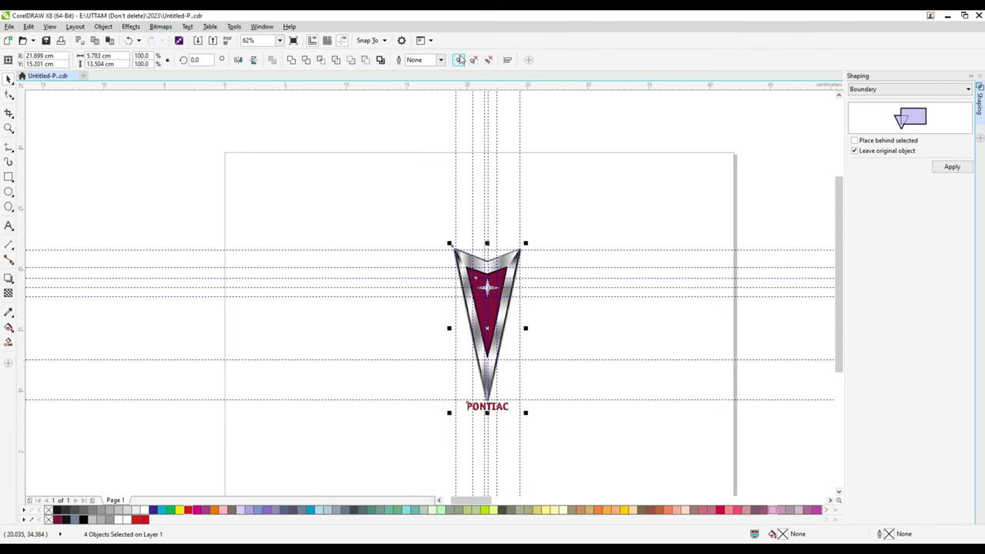
click(459, 59)
scroll(475, 260, up, 5)
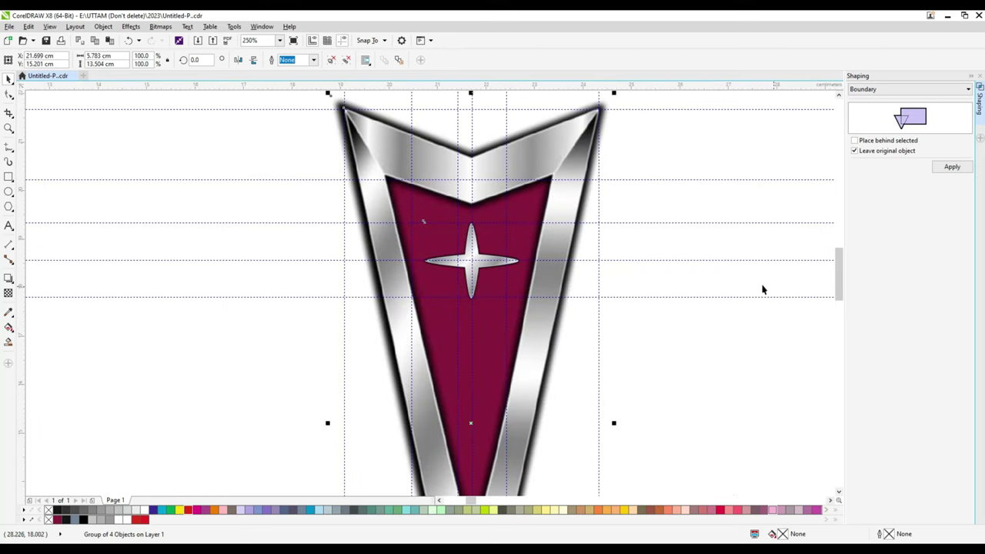
click(743, 282)
Examine the grouped logo's metallic borders, star and lettering both up close and as a whole.
drag(839, 265, 840, 328)
scroll(430, 351, down, 2)
scroll(430, 351, down, 3)
scroll(440, 315, up, 2)
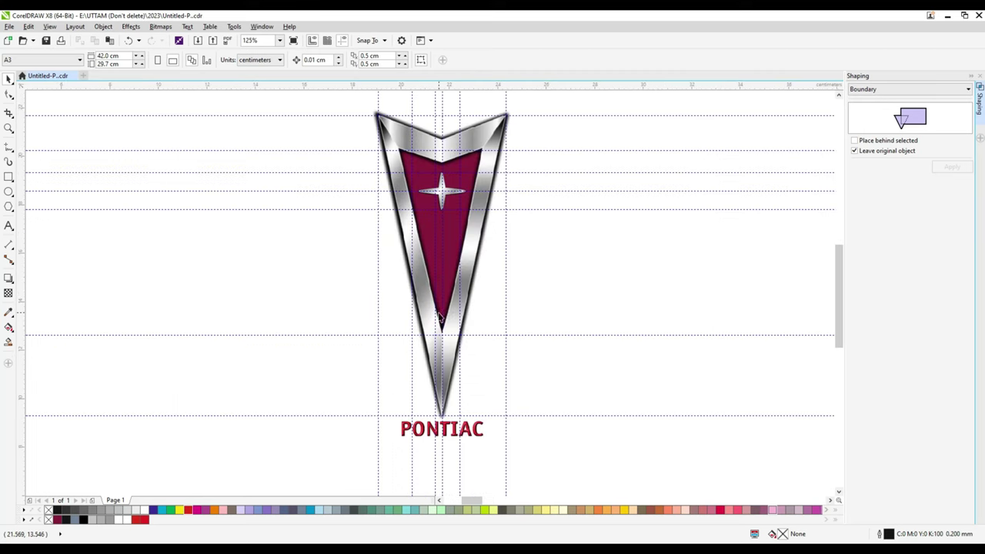
drag(836, 320, 836, 318)
click(571, 270)
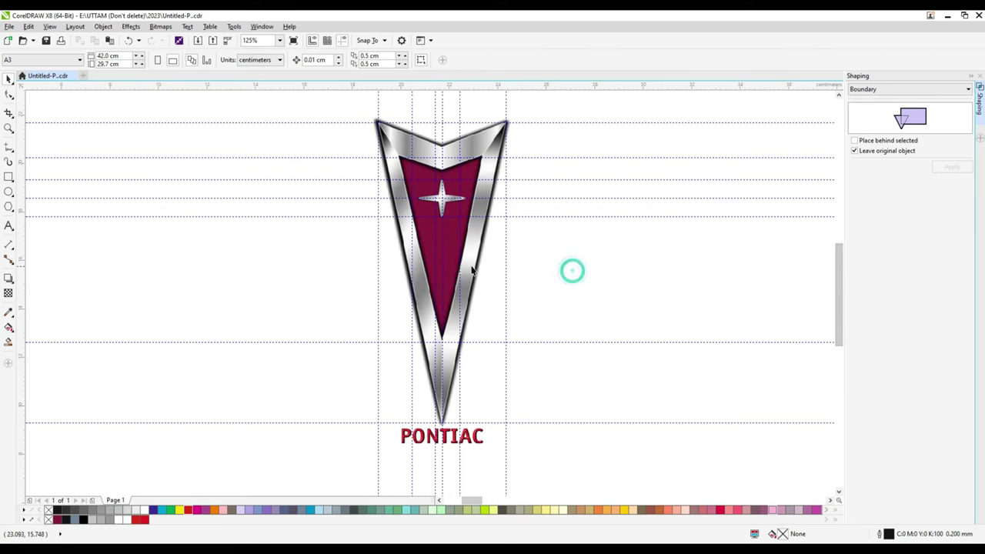
scroll(457, 263, up, 1)
scroll(457, 263, down, 1)
scroll(472, 258, up, 2)
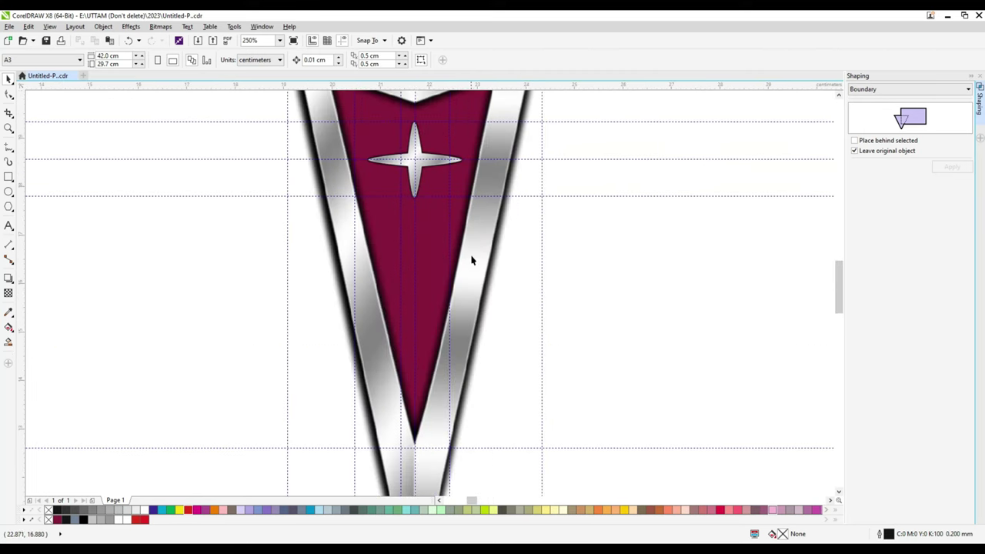
scroll(471, 262, up, 2)
scroll(470, 277, down, 2)
click(473, 282)
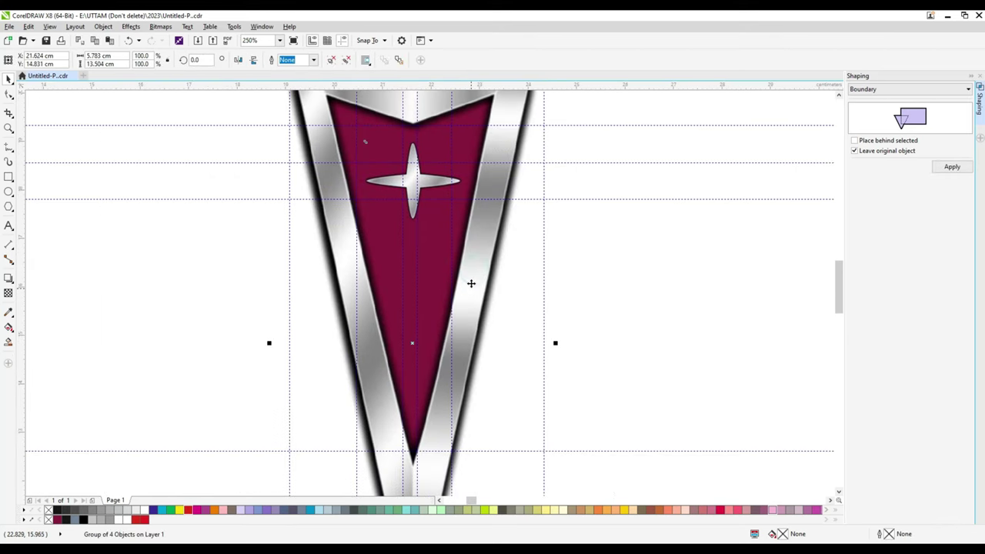
scroll(471, 283, down, 3)
scroll(466, 272, up, 1)
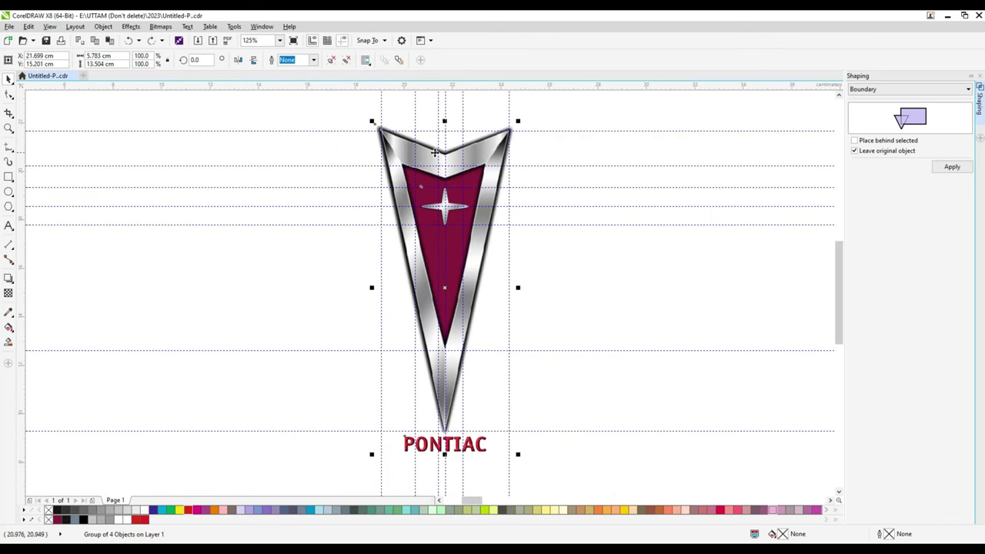
click(561, 117)
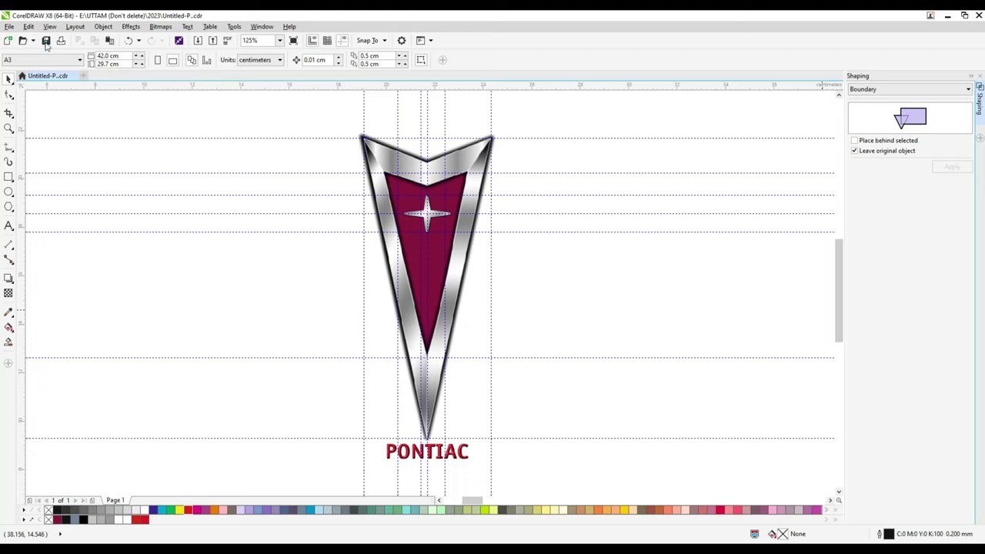
Delete all the horizontal guidelines crossing the Pontiac emblem.
click(513, 438)
key(Delete)
click(517, 357)
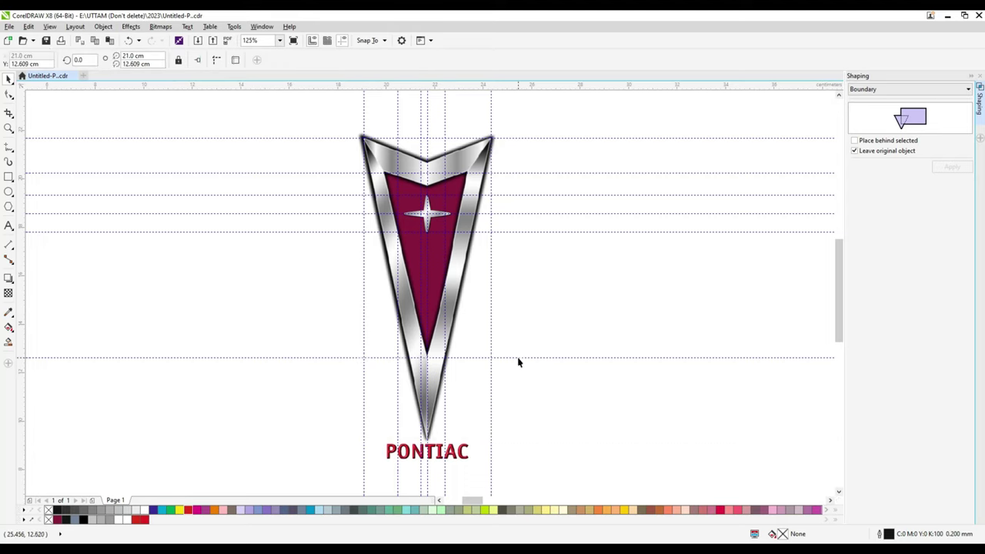
key(Delete)
click(521, 231)
key(Delete)
click(524, 213)
key(Delete)
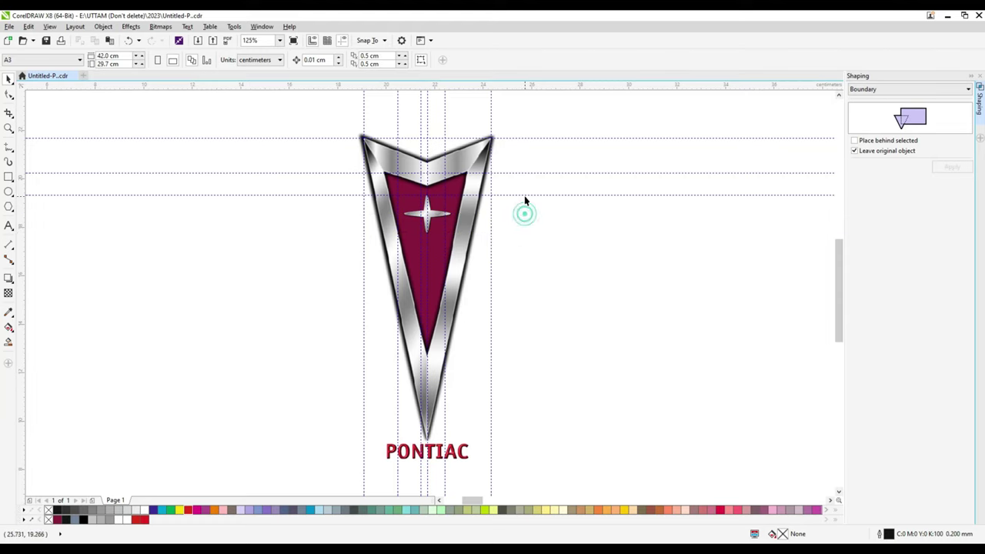
click(522, 172)
key(Delete)
click(519, 138)
key(Delete)
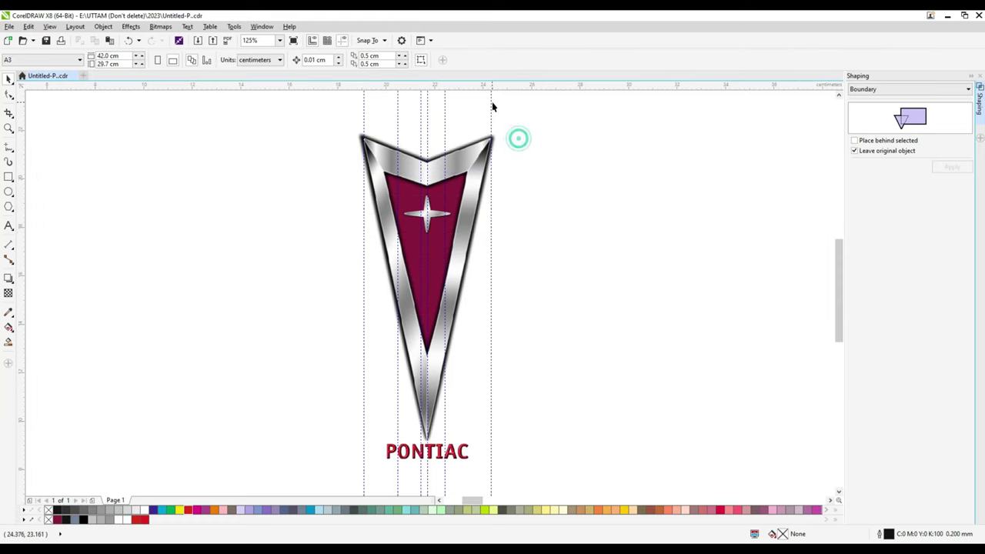
Delete all the vertical guidelines running through the Pontiac emblem.
click(491, 102)
key(Delete)
click(444, 109)
key(Delete)
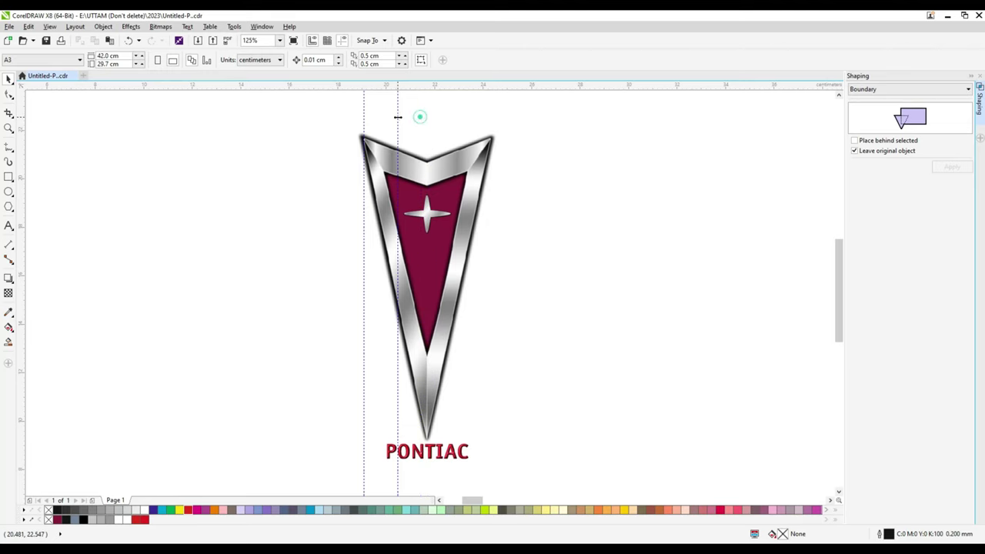
click(398, 117)
key(Delete)
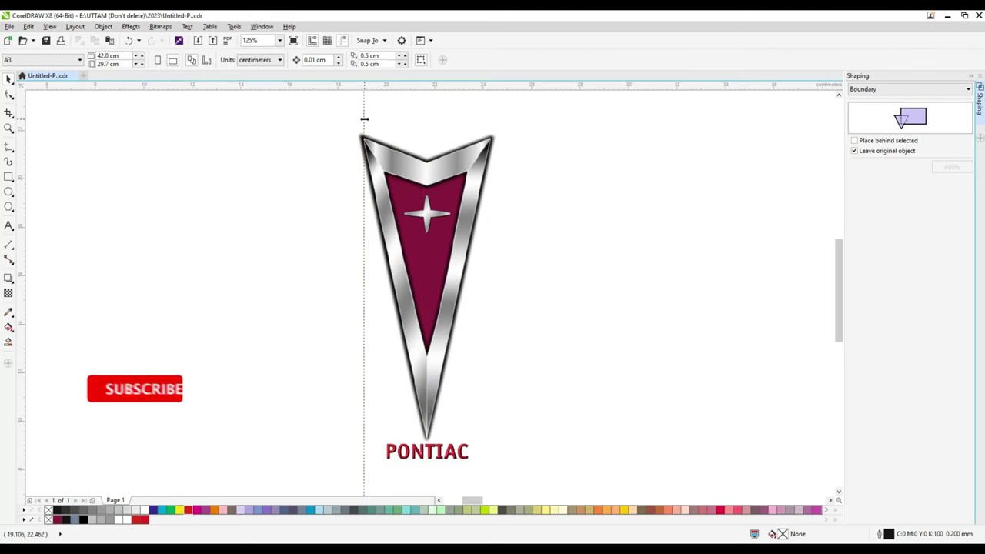
click(364, 119)
key(Delete)
Inspect the finished Pontiac logo in close-up and on the full page without guidelines.
scroll(427, 222, up, 2)
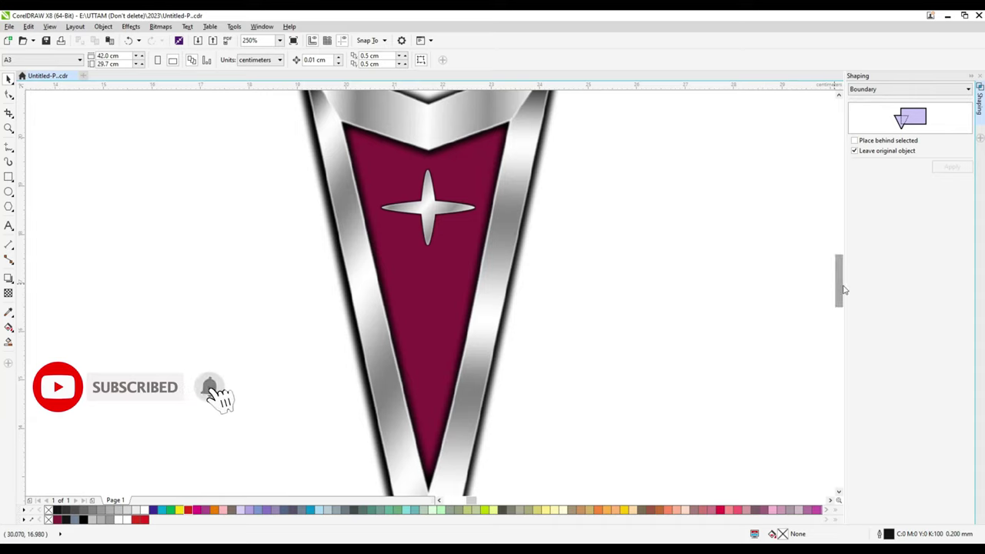
drag(842, 279, 841, 323)
scroll(416, 388, down, 3)
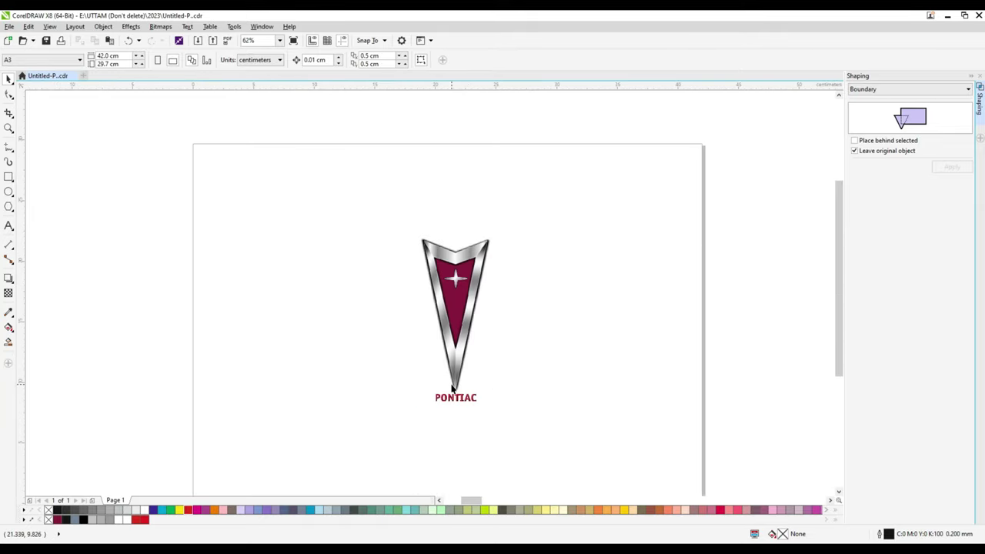
scroll(453, 388, up, 3)
scroll(447, 367, down, 3)
drag(837, 313, 838, 320)
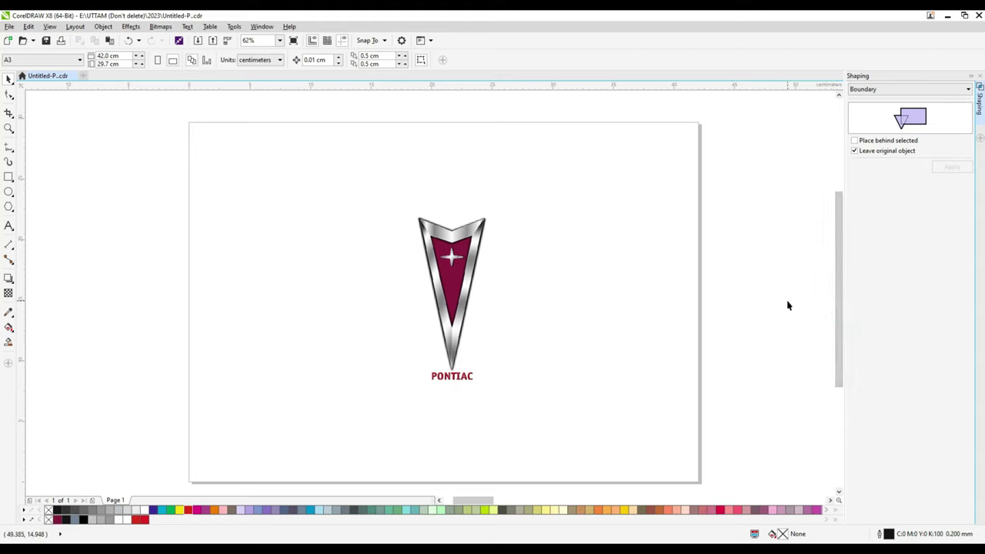